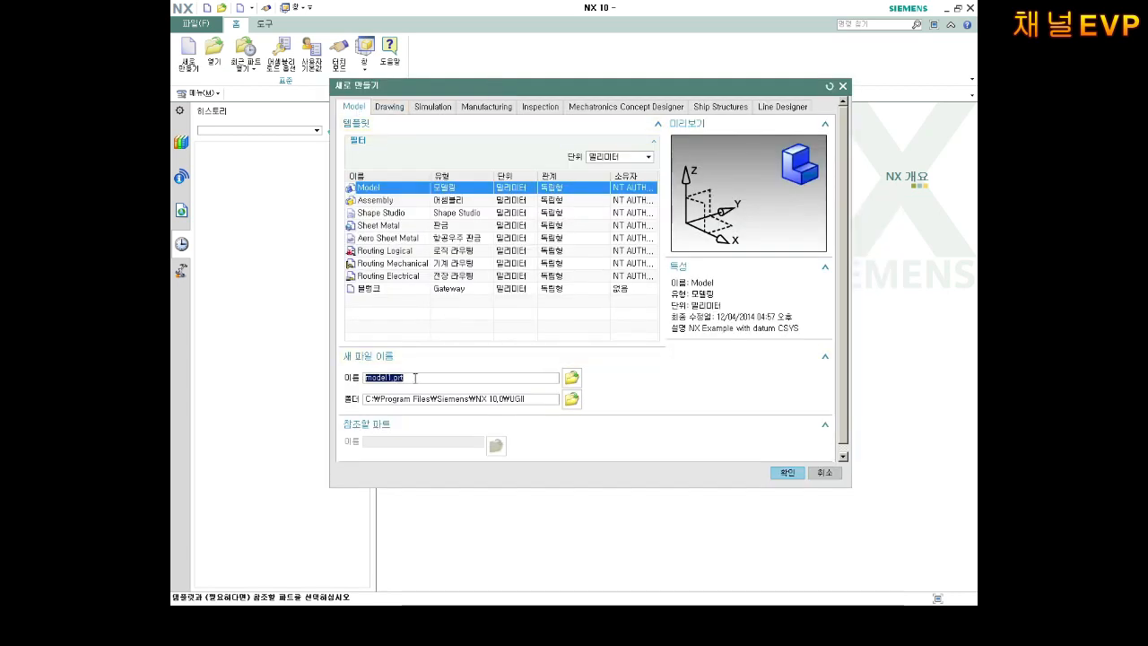
# Create a new millimetre Model part named 2022-05-23-1 in the E:\3-CAD folder
pyautogui.write('2022-05-23-1')
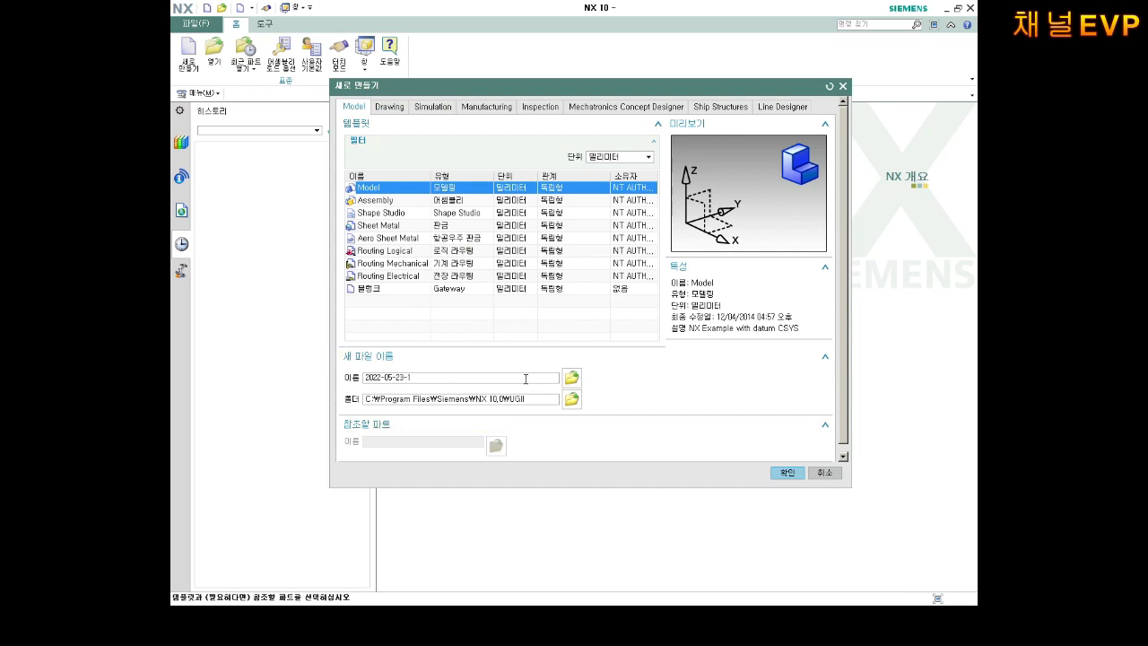
pyautogui.click(572, 399)
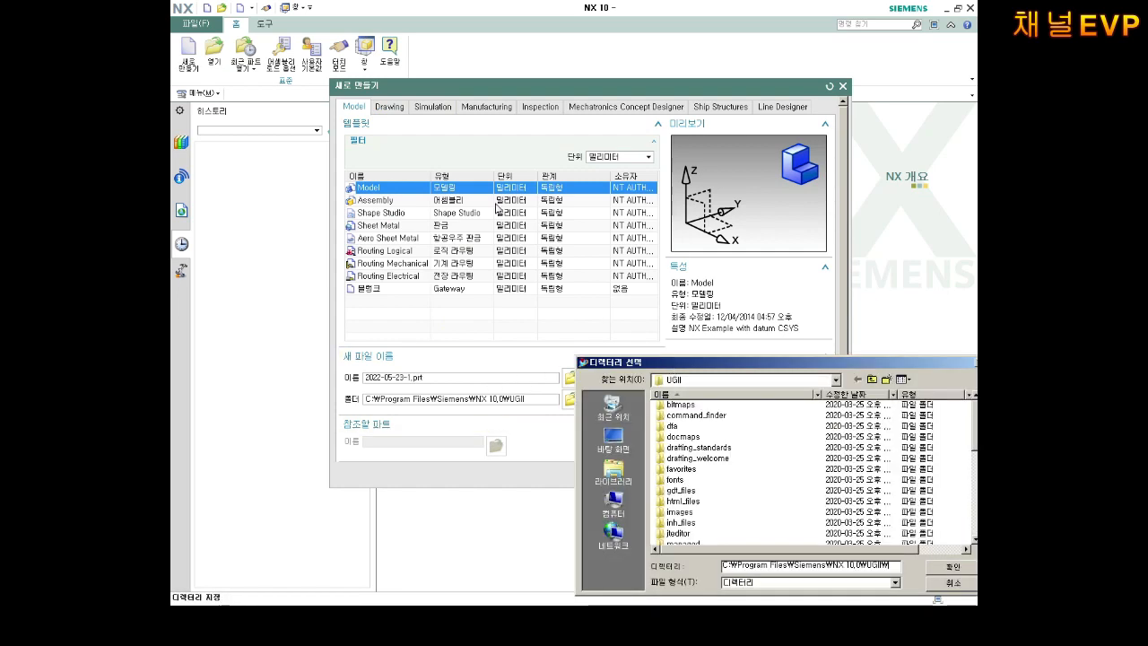
pyautogui.moveTo(686, 359); pyautogui.dragTo(462, 180)
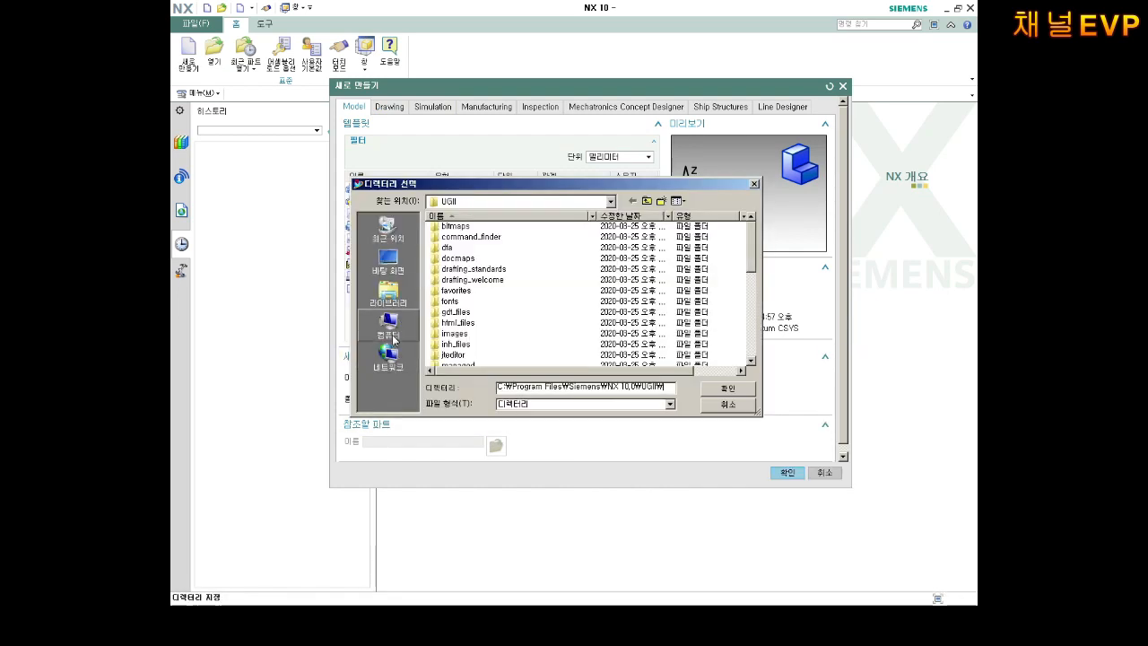
pyautogui.click(399, 325)
pyautogui.doubleClick(542, 280)
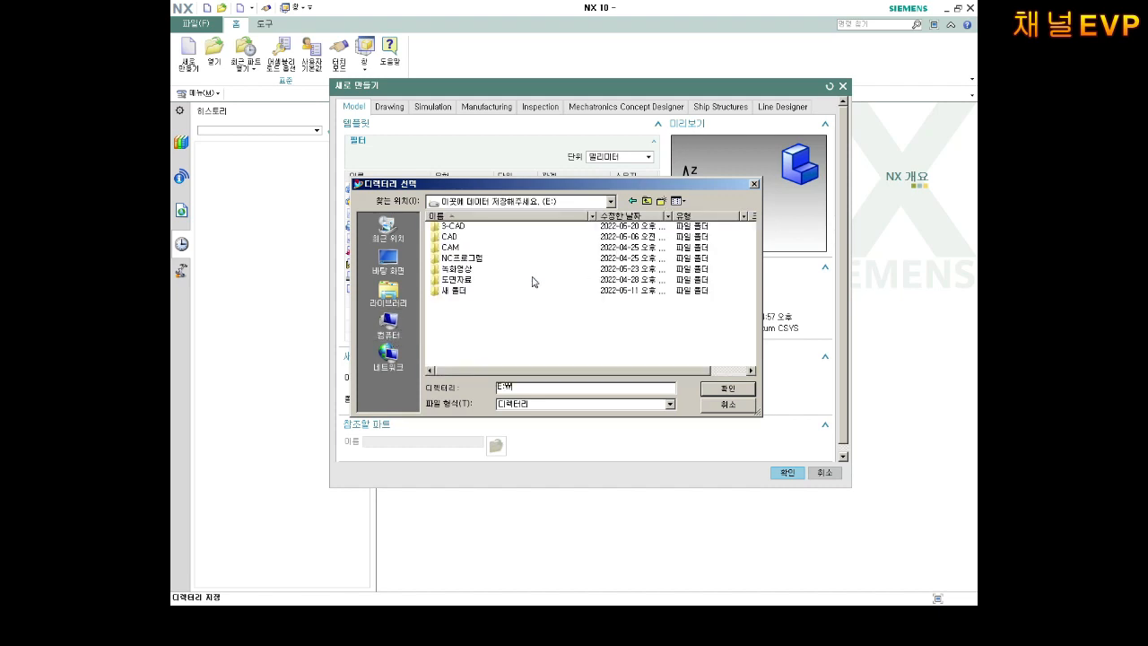
pyautogui.doubleClick(475, 228)
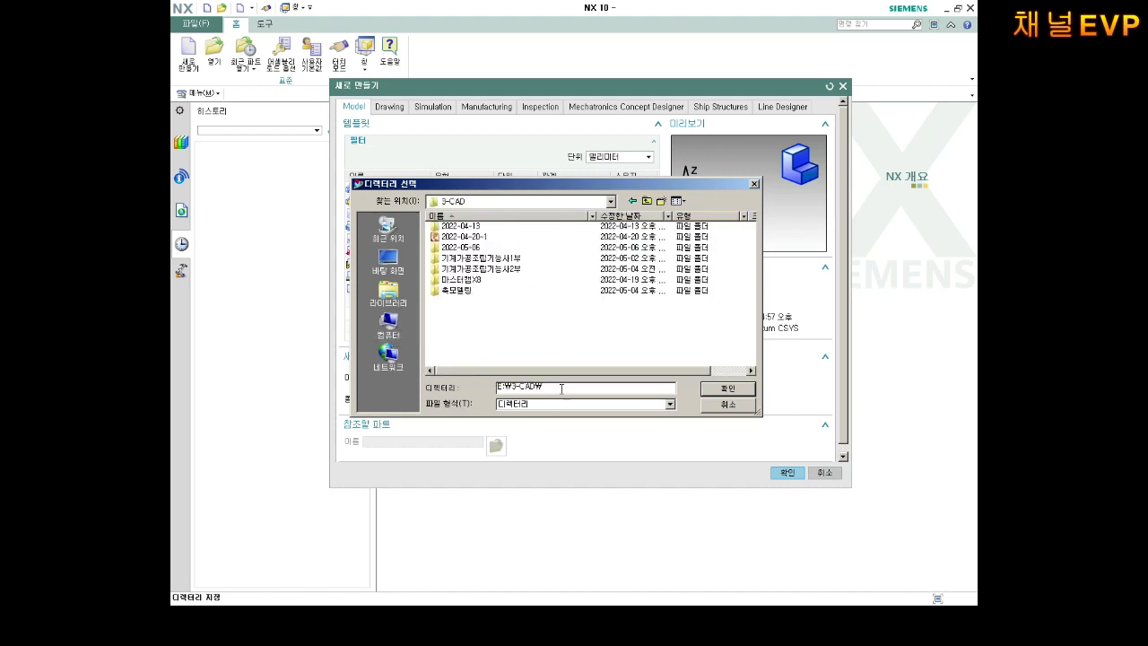
pyautogui.click(726, 388)
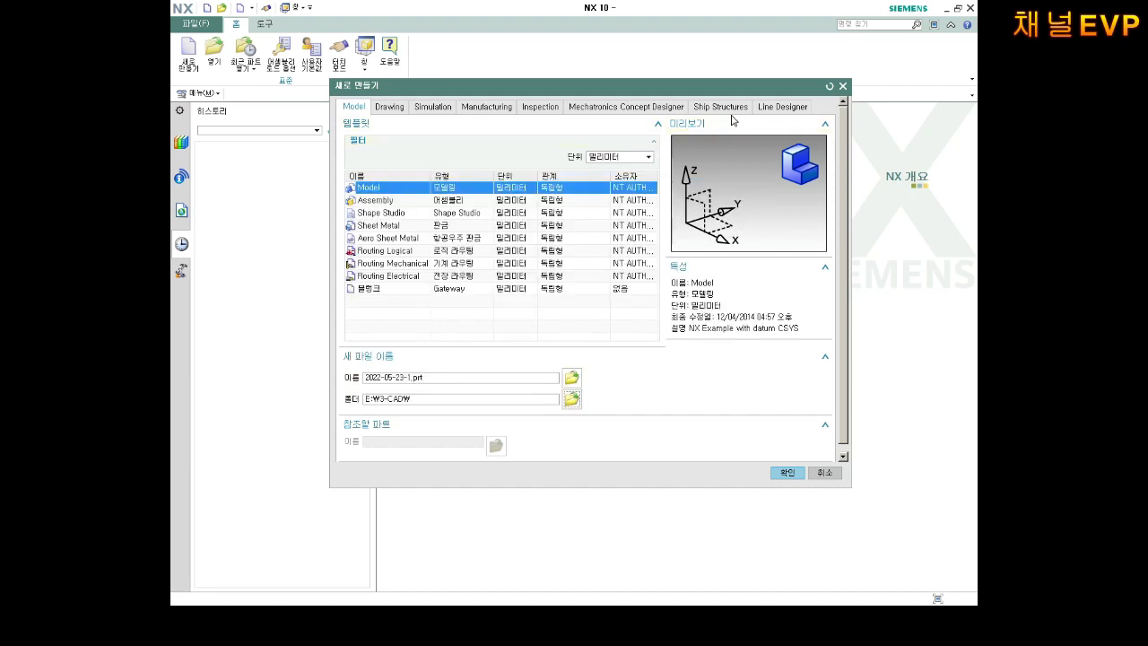
pyautogui.moveTo(643, 84); pyautogui.dragTo(625, 49)
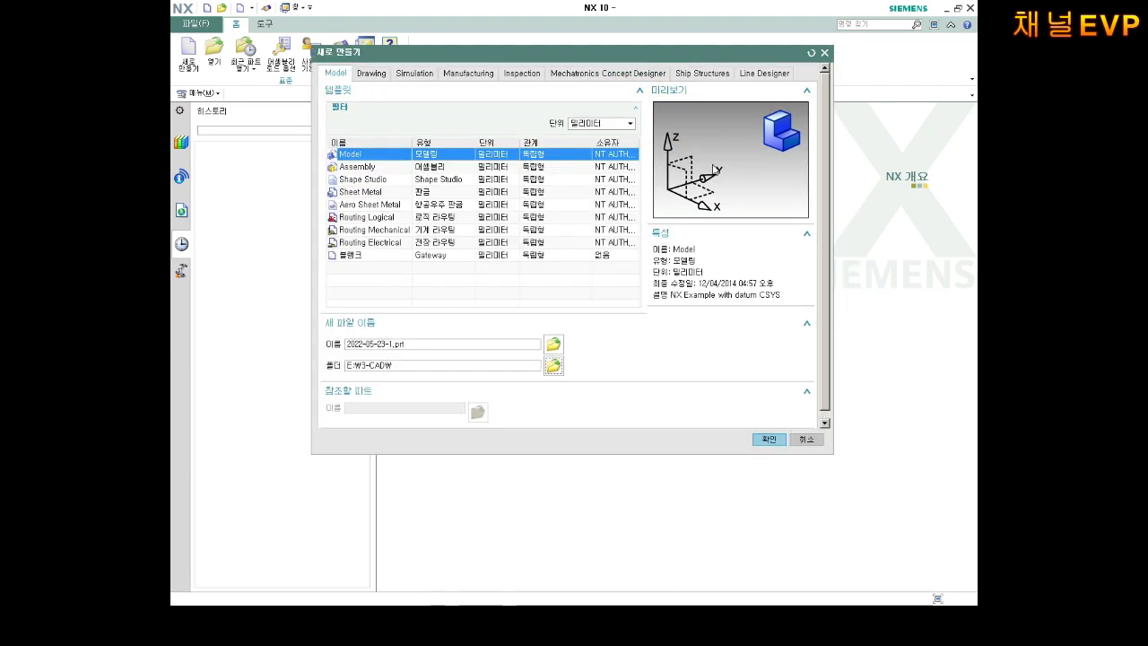
pyautogui.click(769, 439)
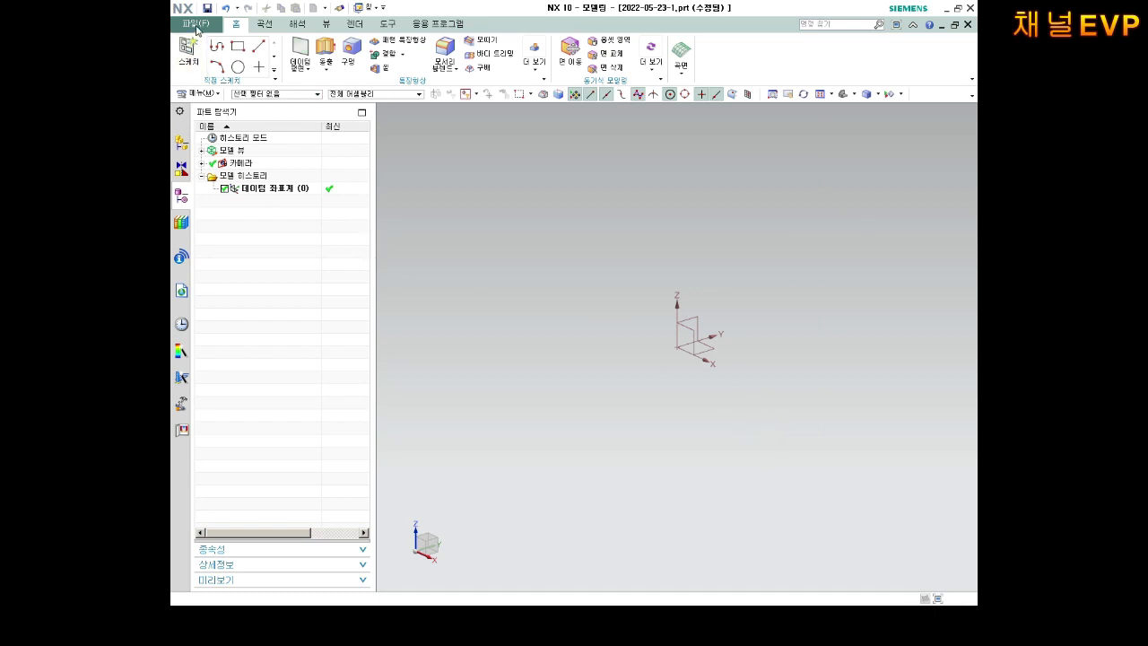
# Turn off continuous auto dimensioning in the sketch preferences
pyautogui.click(196, 25)
pyautogui.moveTo(215, 124)
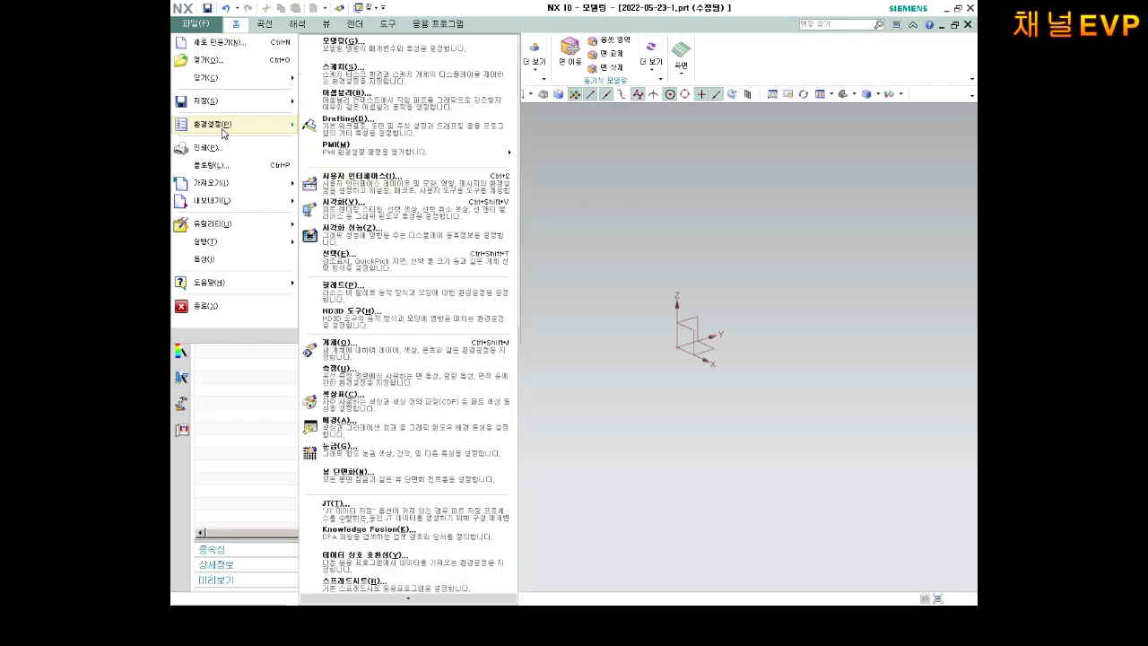
pyautogui.click(335, 77)
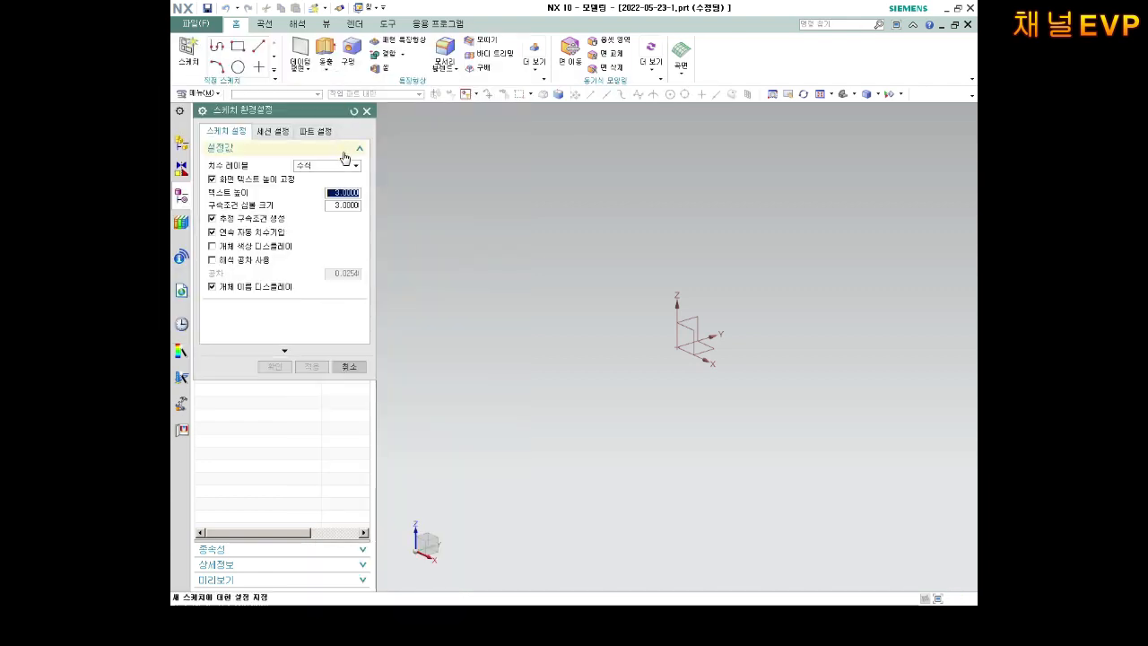
pyautogui.moveTo(301, 109)
pyautogui.mouseDown()
pyautogui.moveTo(483, 128)
pyautogui.moveTo(513, 109)
pyautogui.mouseUp()
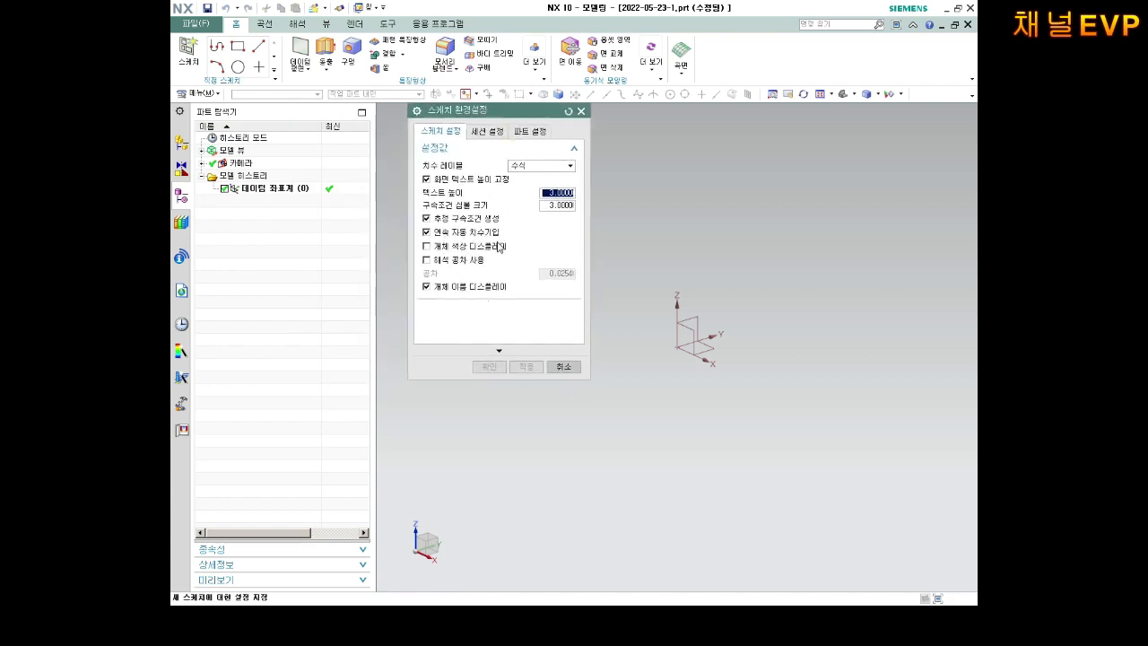
pyautogui.click(444, 235)
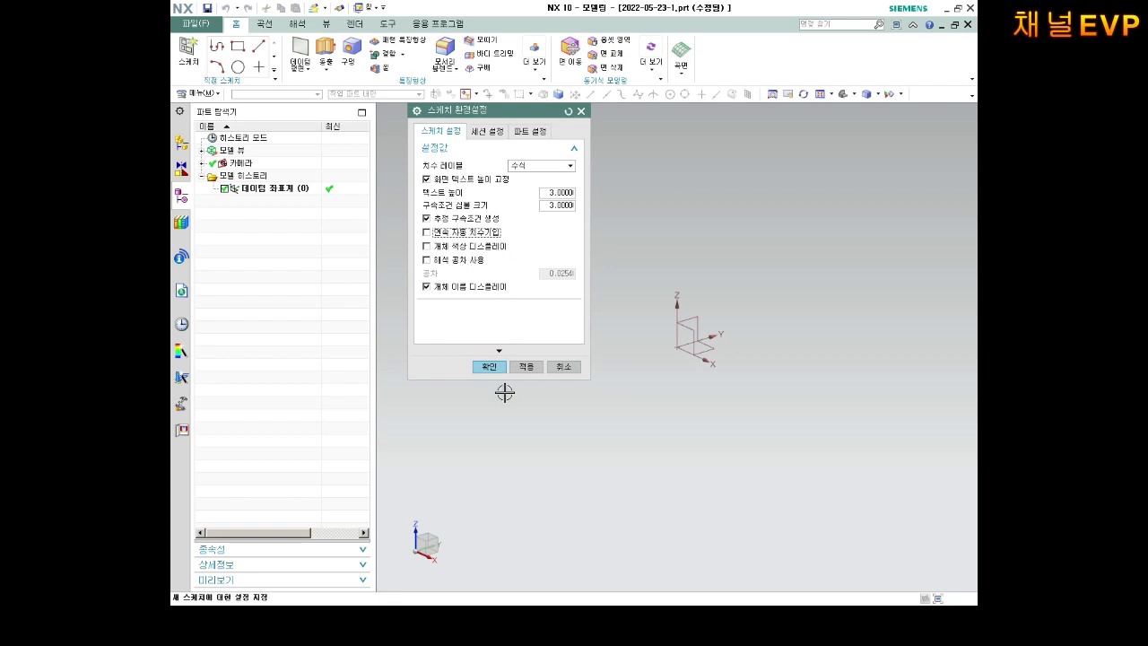
pyautogui.click(490, 367)
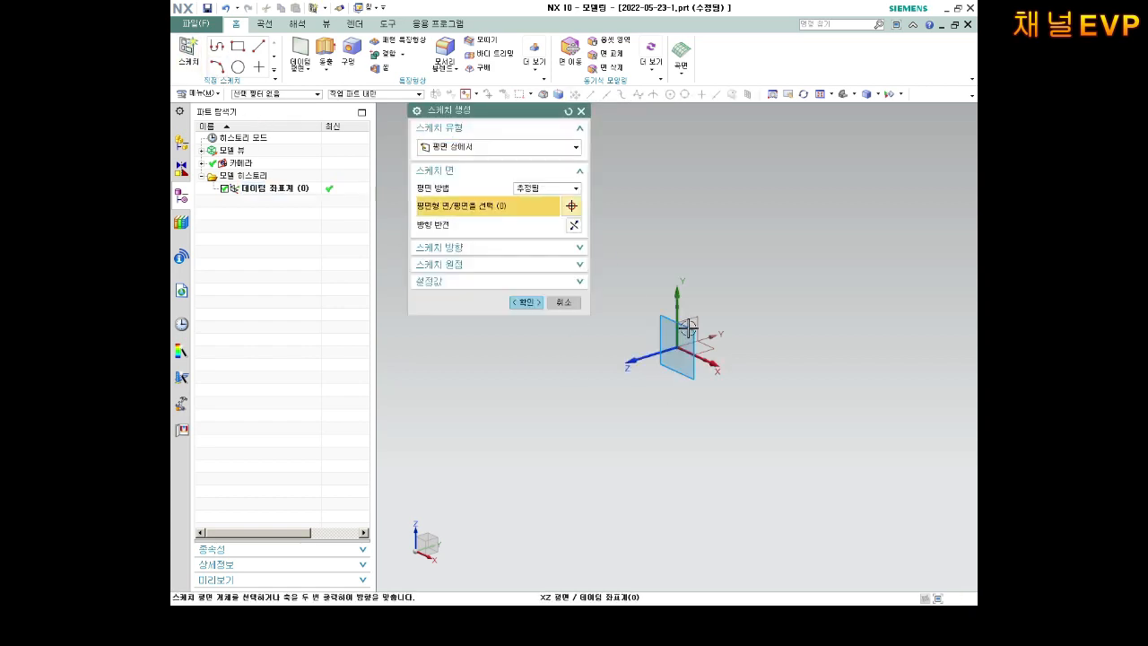
# On the XZ plane, sketch a closed trapezoid starting at the origin, with a base about 97 mm long along the X axis
pyautogui.click(687, 330)
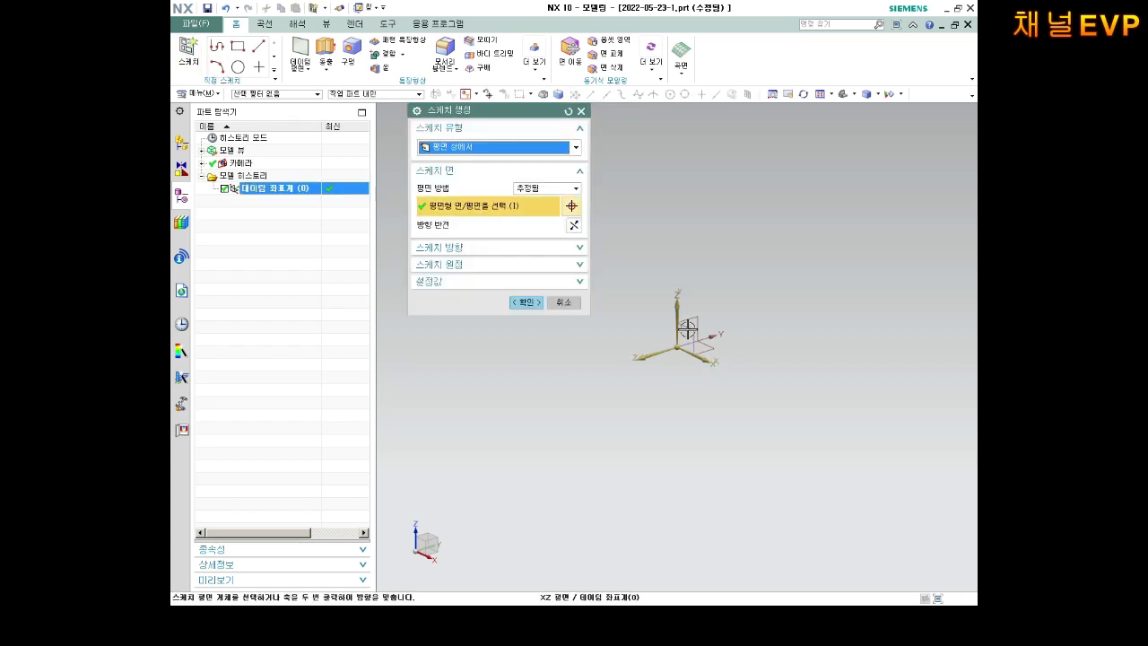
pyautogui.click(527, 302)
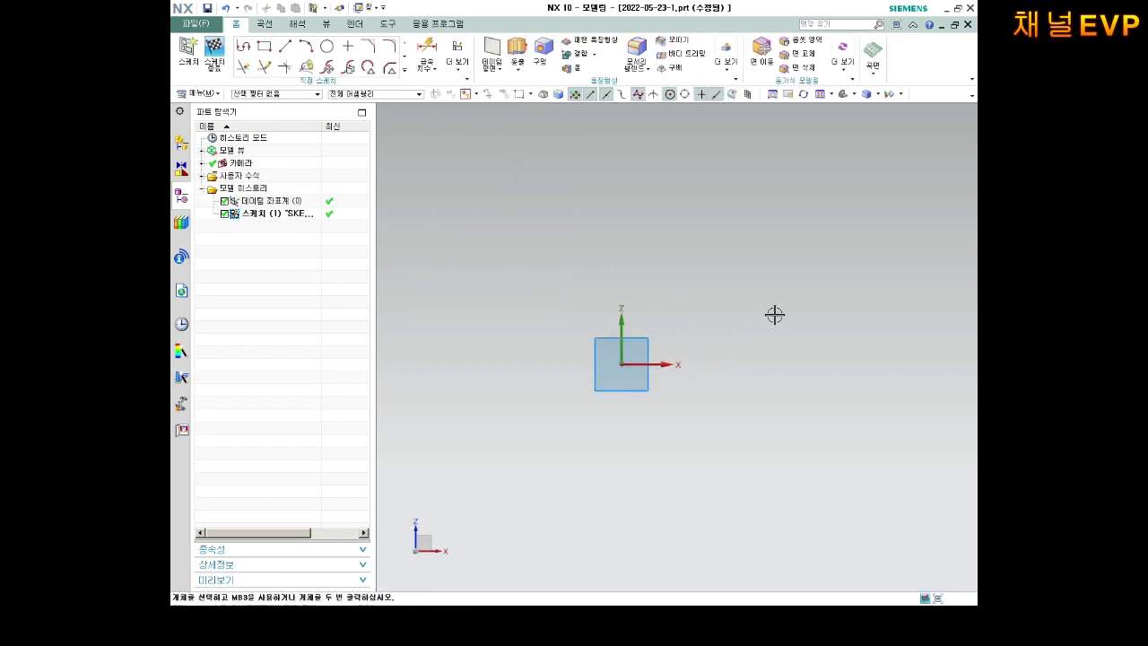
pyautogui.click(244, 48)
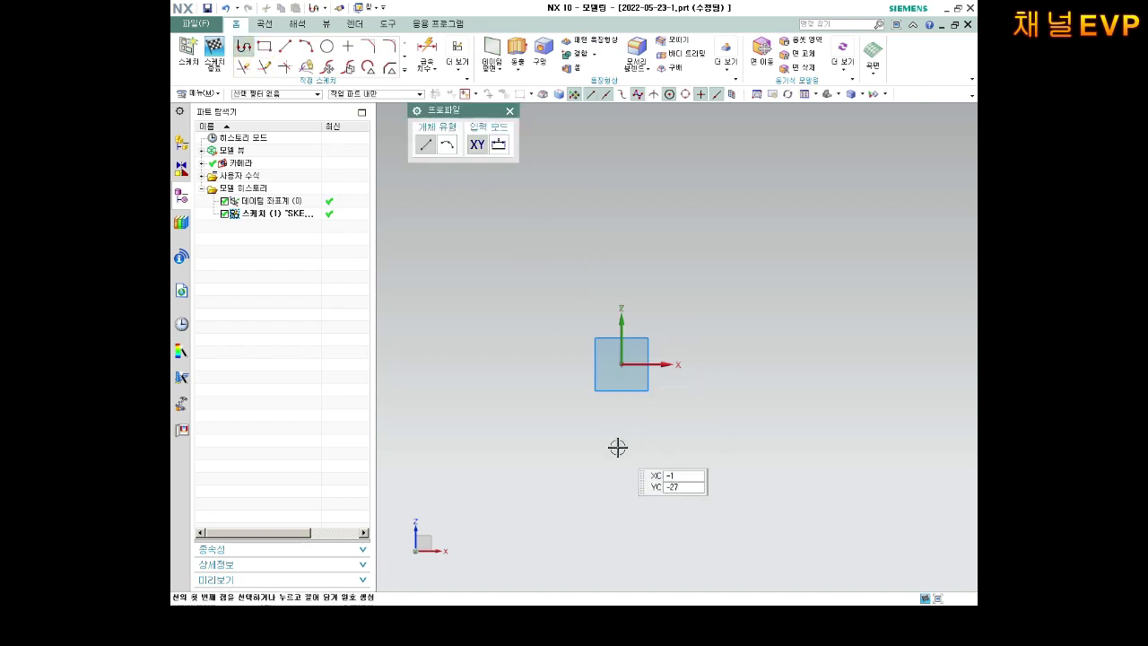
pyautogui.click(620, 367)
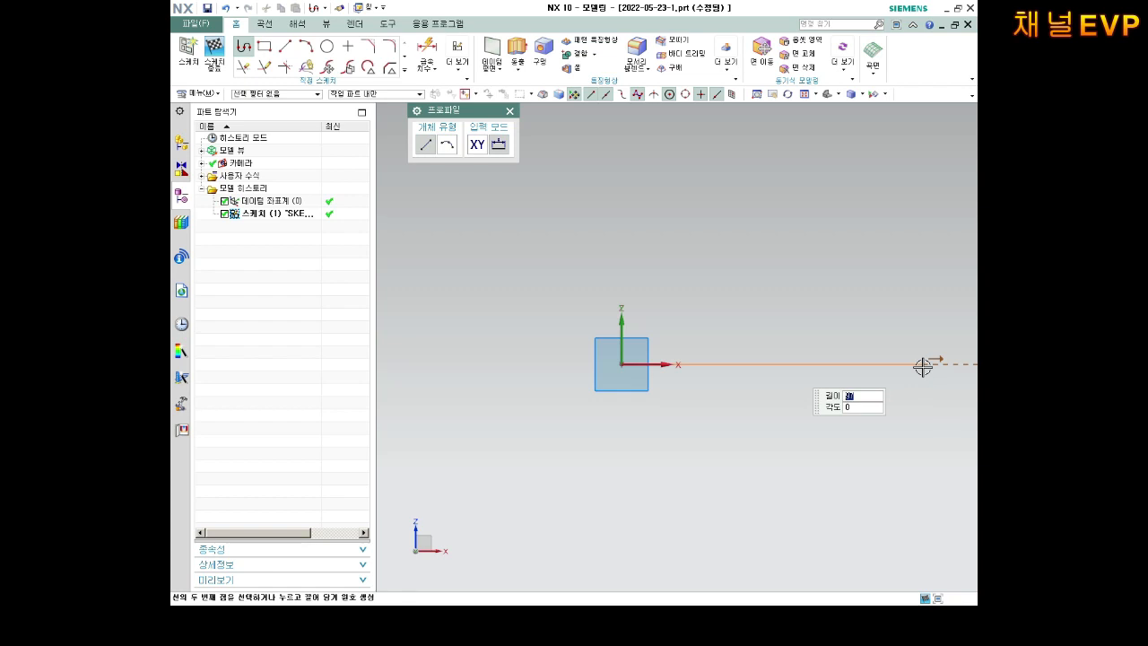
pyautogui.click(923, 365)
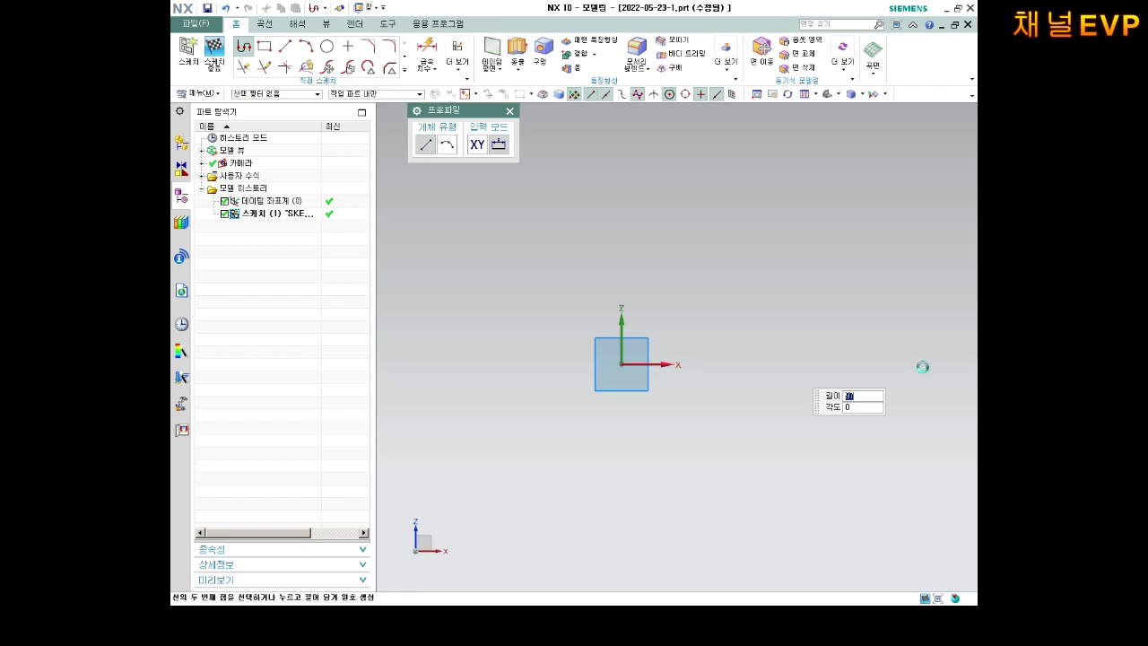
pyautogui.click(843, 265)
pyautogui.click(694, 265)
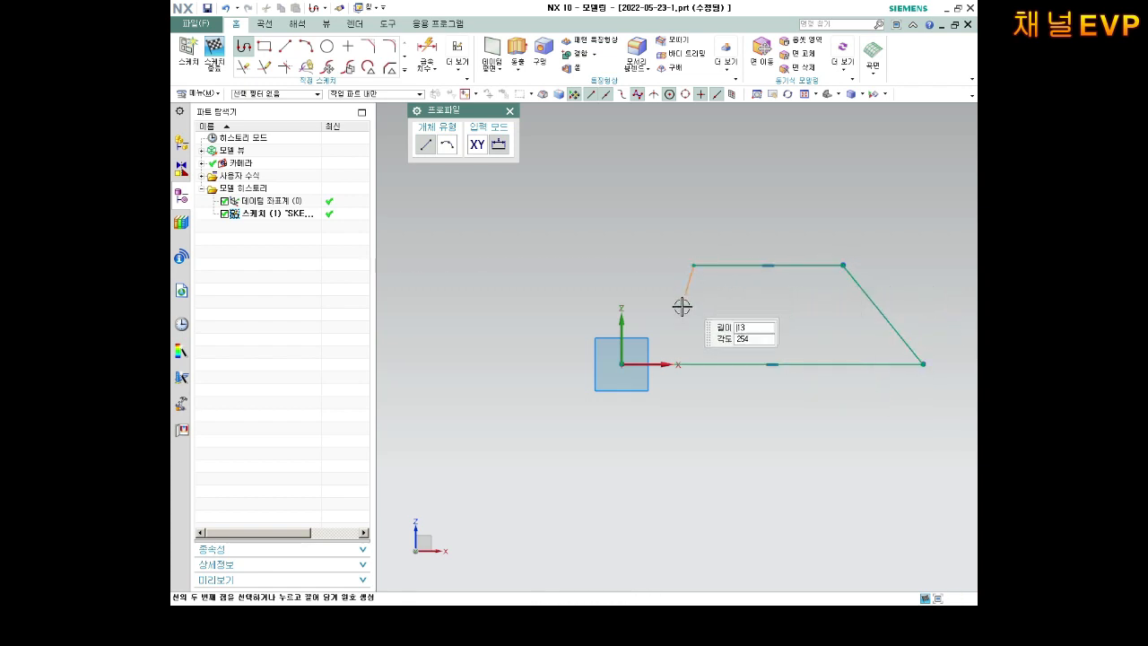
pyautogui.click(621, 364)
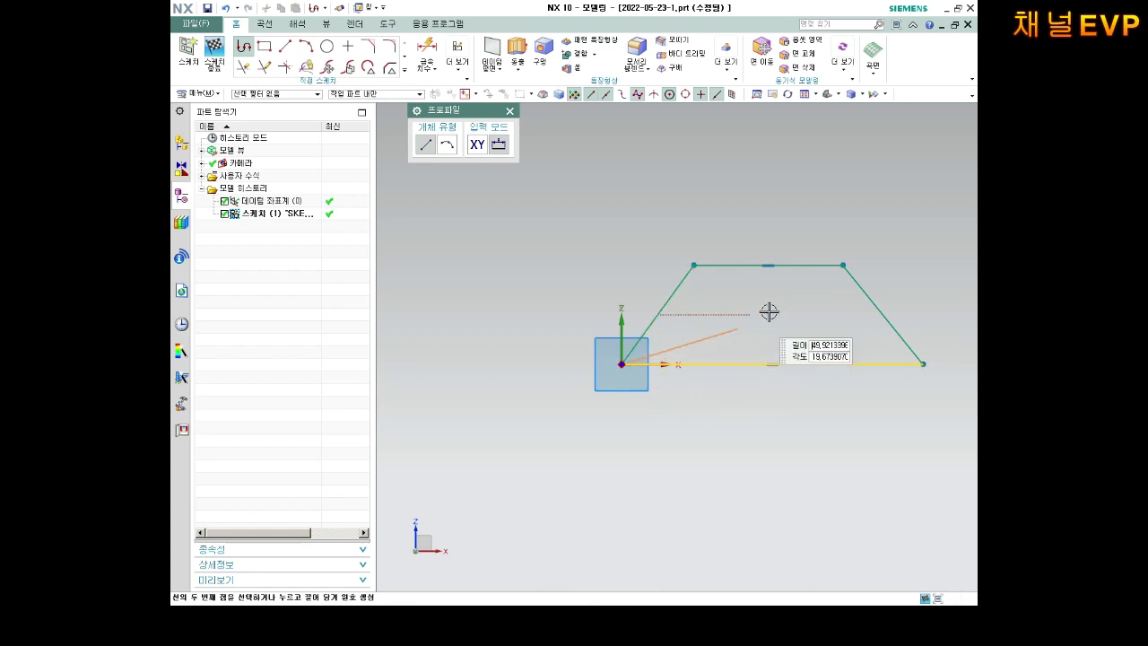
pyautogui.press('Escape')
pyautogui.scroll(2, 888, 310)
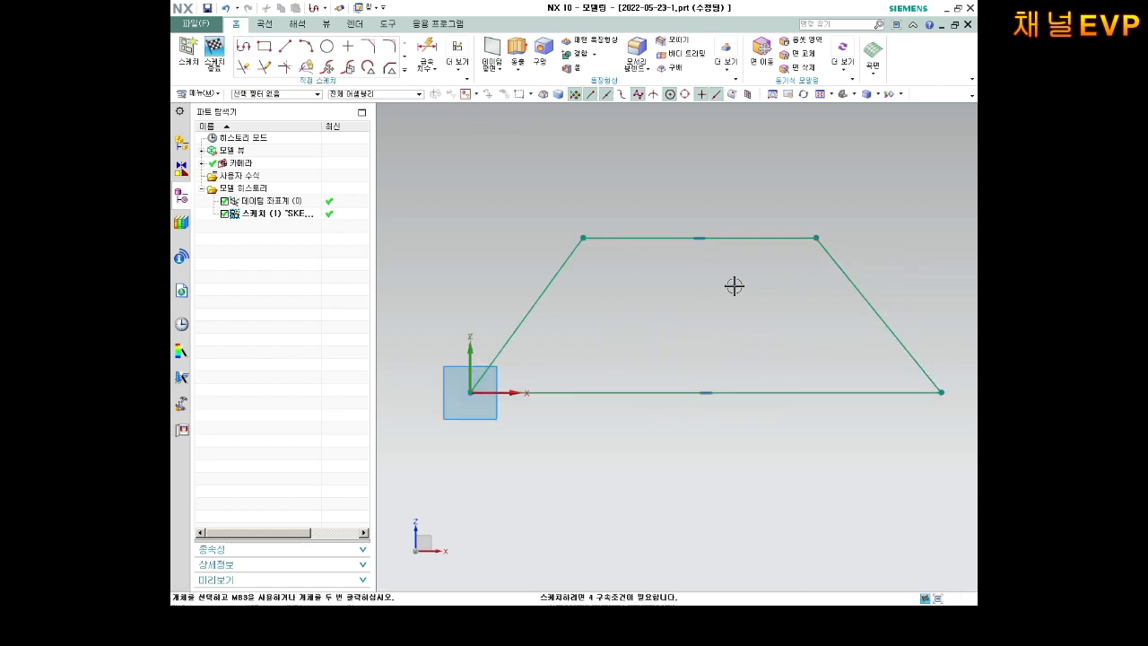
pyautogui.click(739, 238)
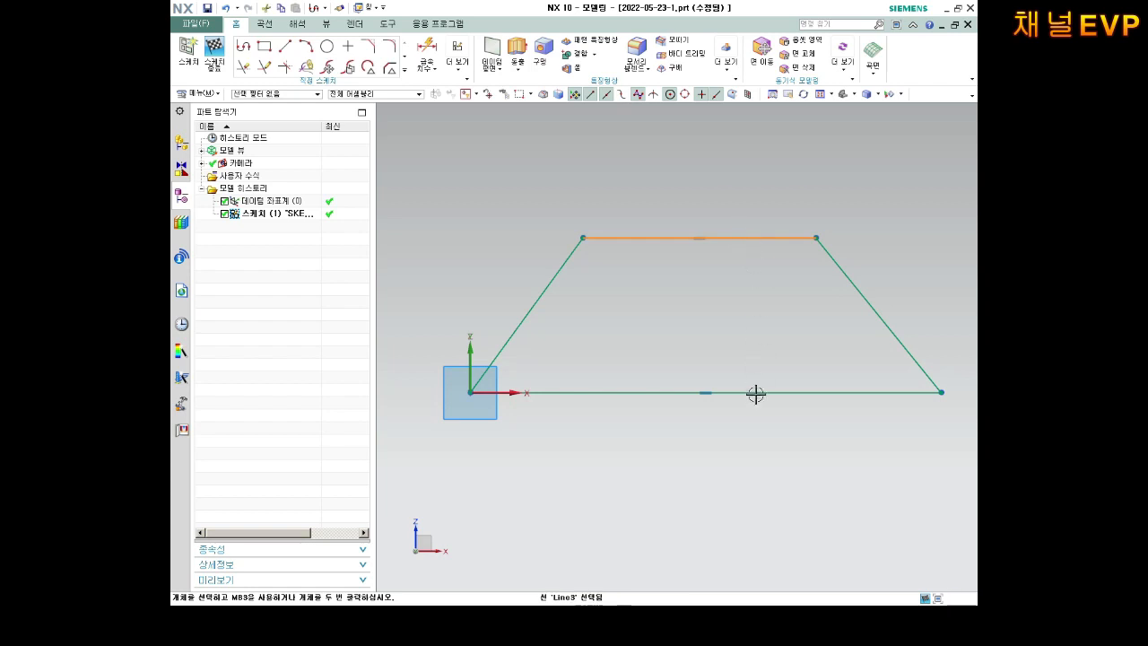
pyautogui.click(755, 393)
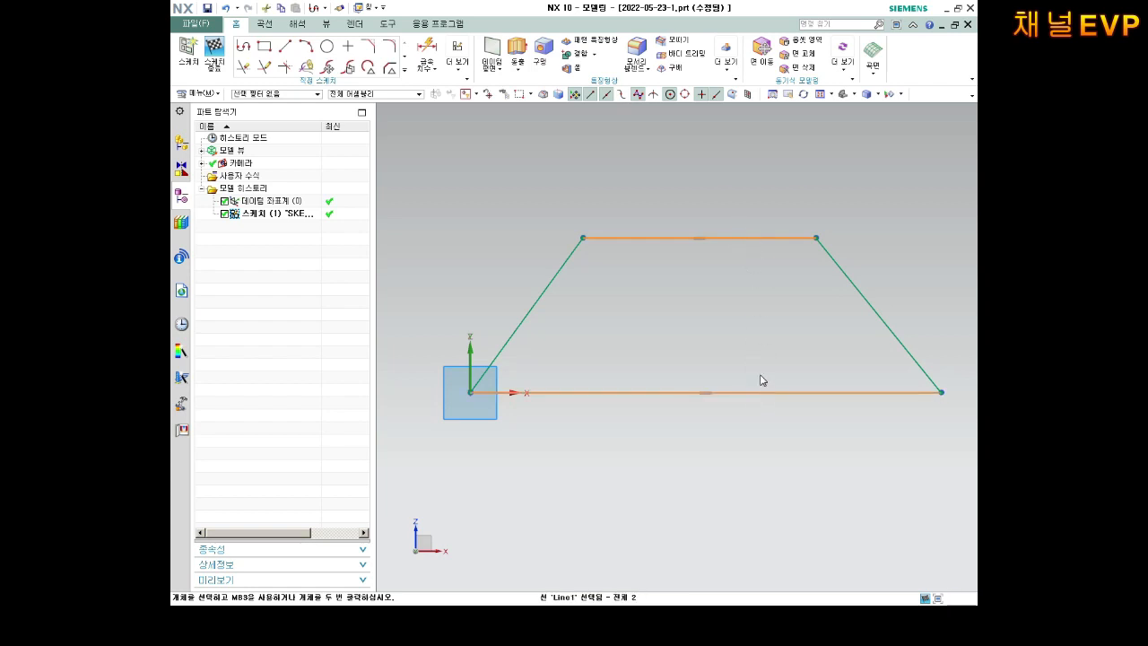
pyautogui.press('Escape')
# Add a Rapid Dimension to the trapezoid's base line and set its length to 200 mm
pyautogui.press('d')
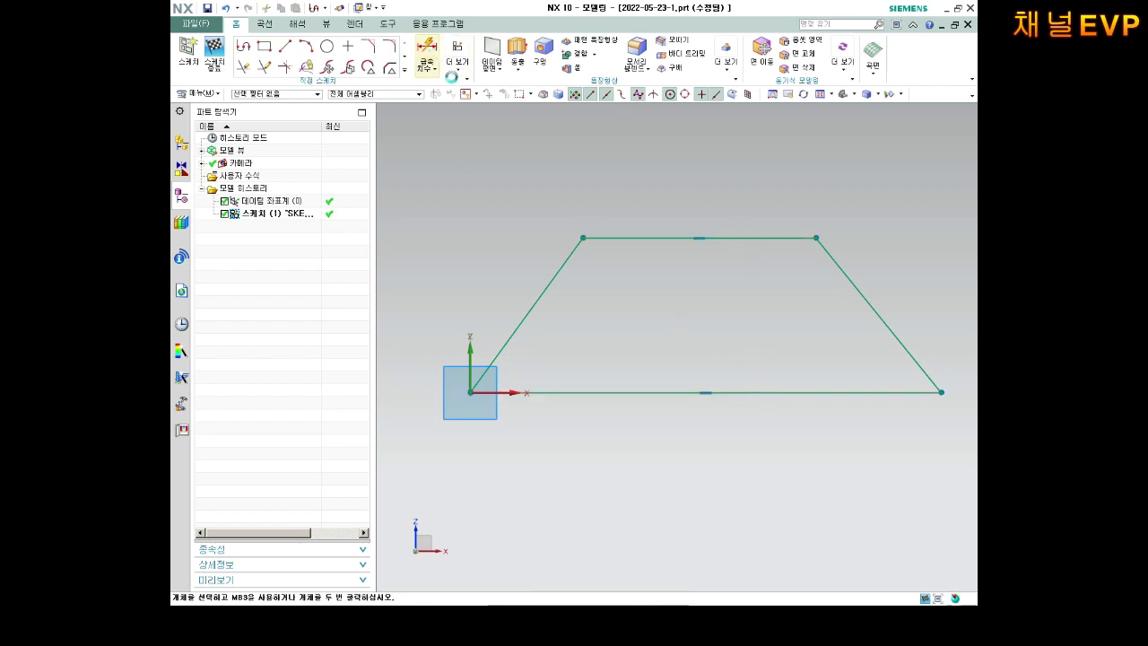
pyautogui.click(615, 391)
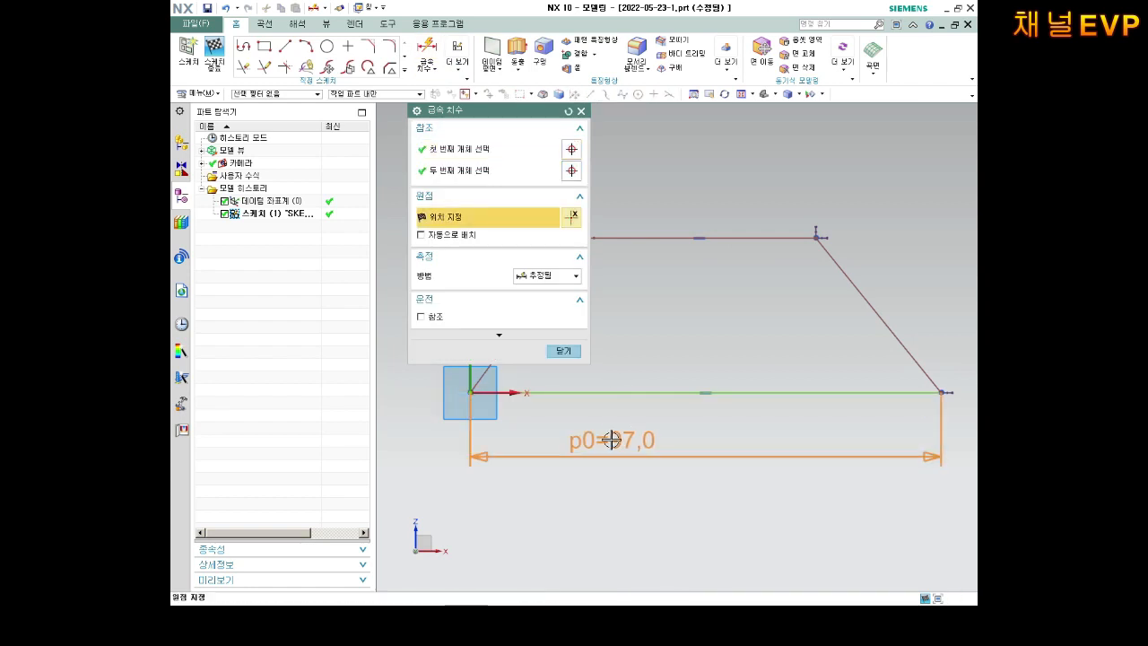
pyautogui.click(633, 433)
pyautogui.write('200')
pyautogui.press('Return')
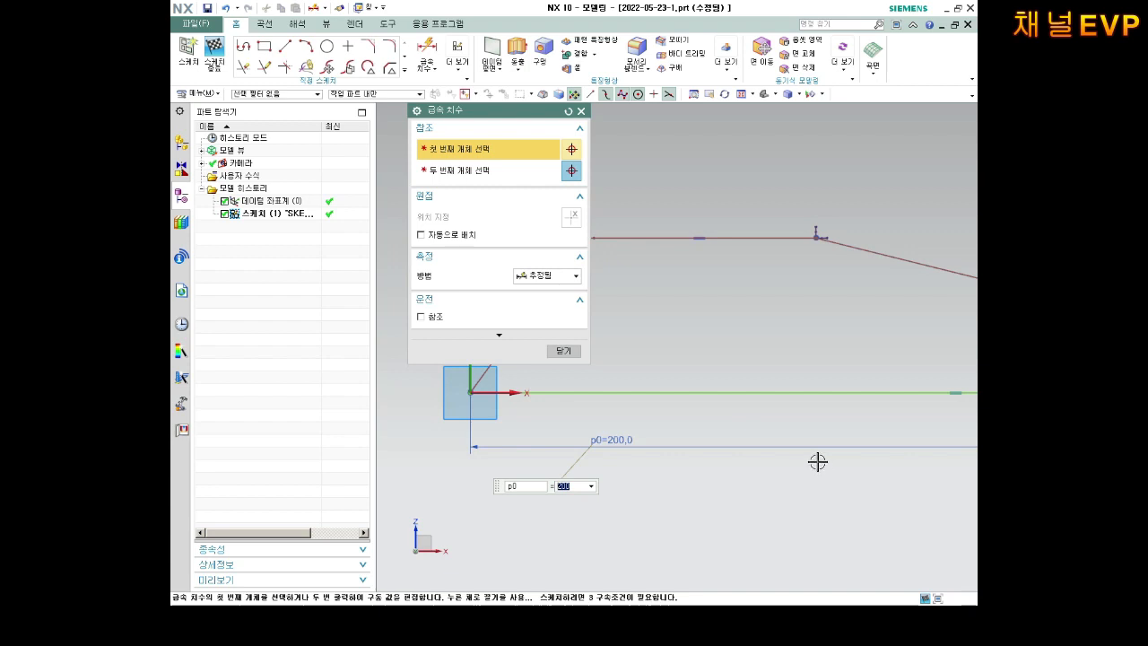
# Dimension the trapezoid's upper horizontal line and set its length to 120 mm
pyautogui.scroll(-1, 817, 458)
pyautogui.scroll(-2, 891, 339)
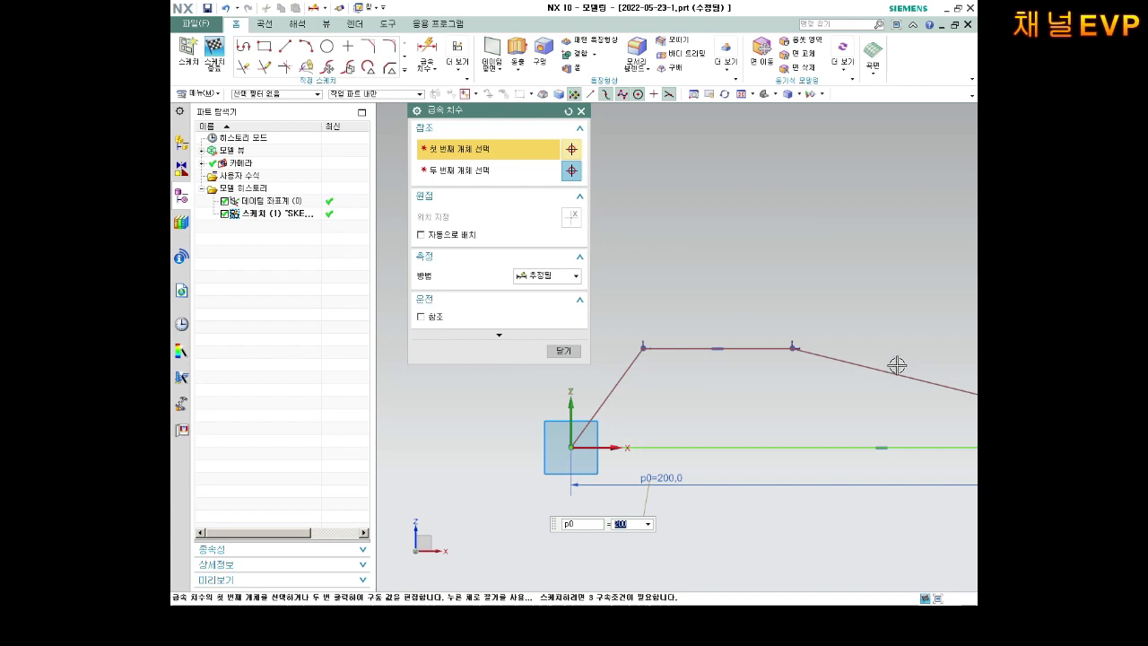
pyautogui.scroll(-4, 892, 340)
pyautogui.scroll(2, 931, 335)
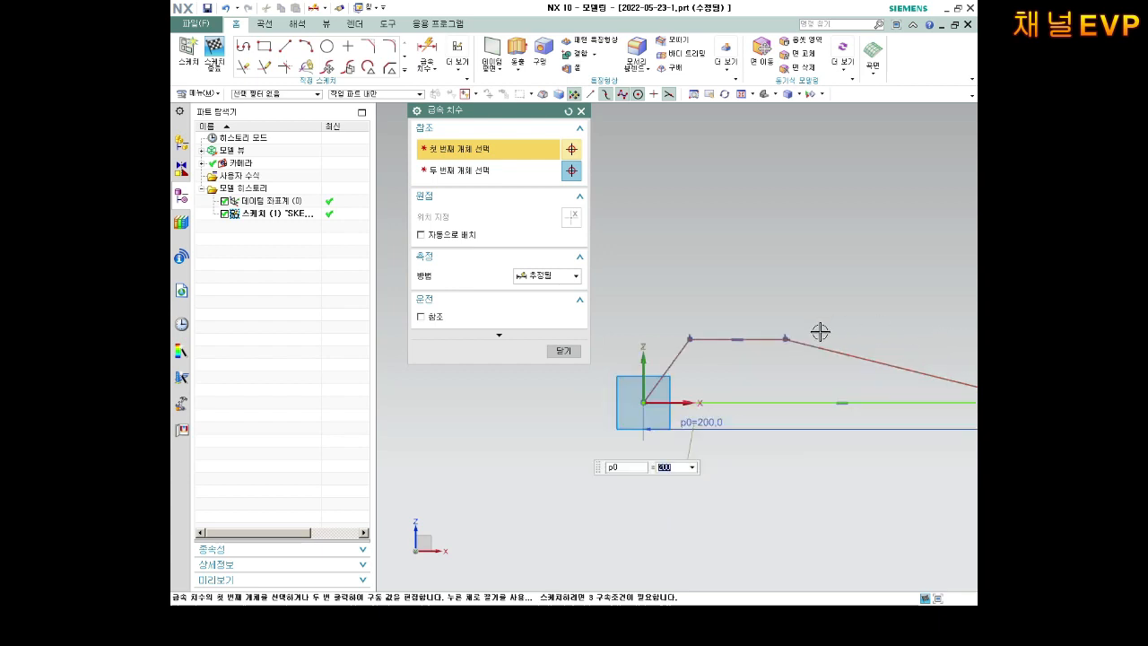
pyautogui.click(758, 338)
pyautogui.click(749, 290)
pyautogui.write('120')
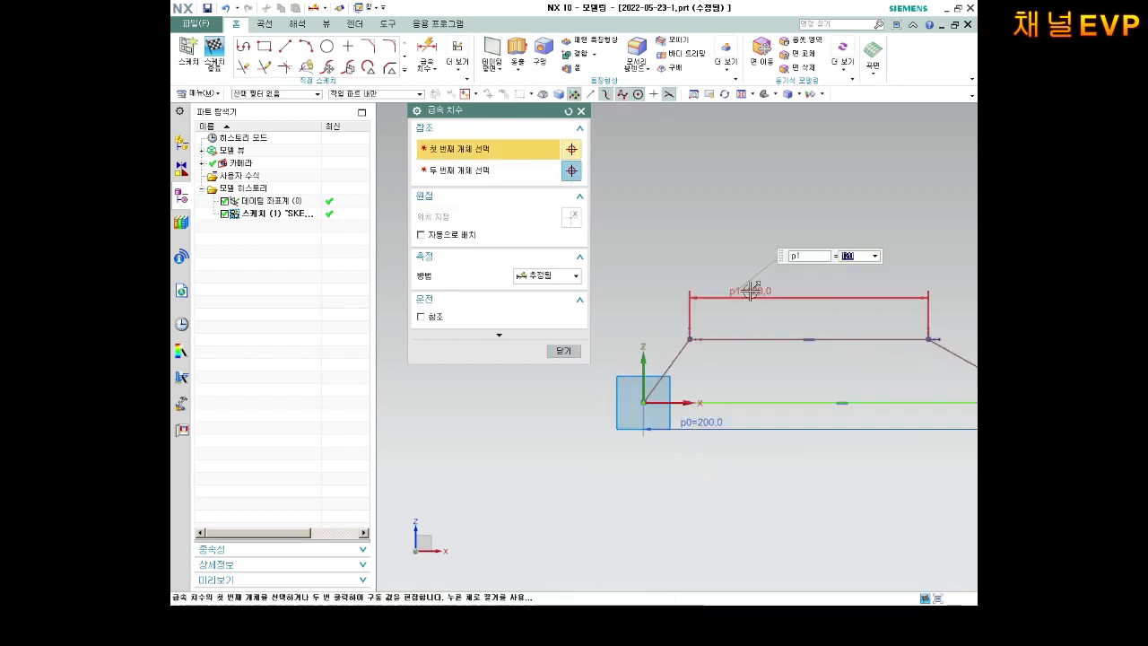
pyautogui.press('Return')
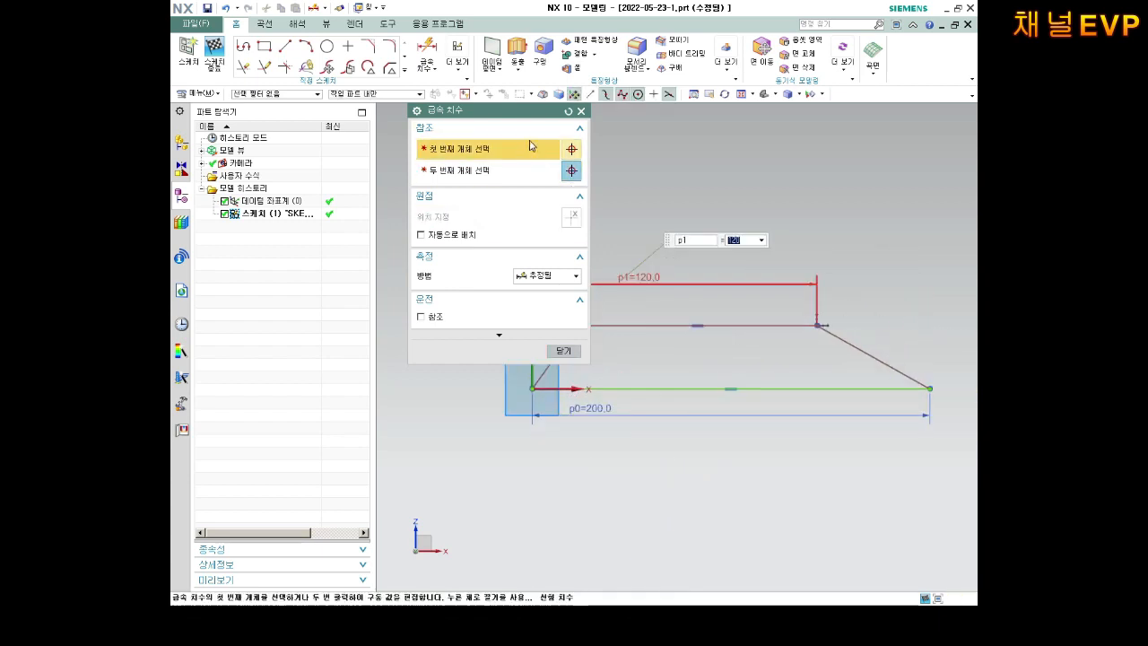
# Dimension the horizontal span of the sloped side that starts at the origin and set it to 0.3 mm
pyautogui.moveTo(519, 114); pyautogui.dragTo(304, 244)
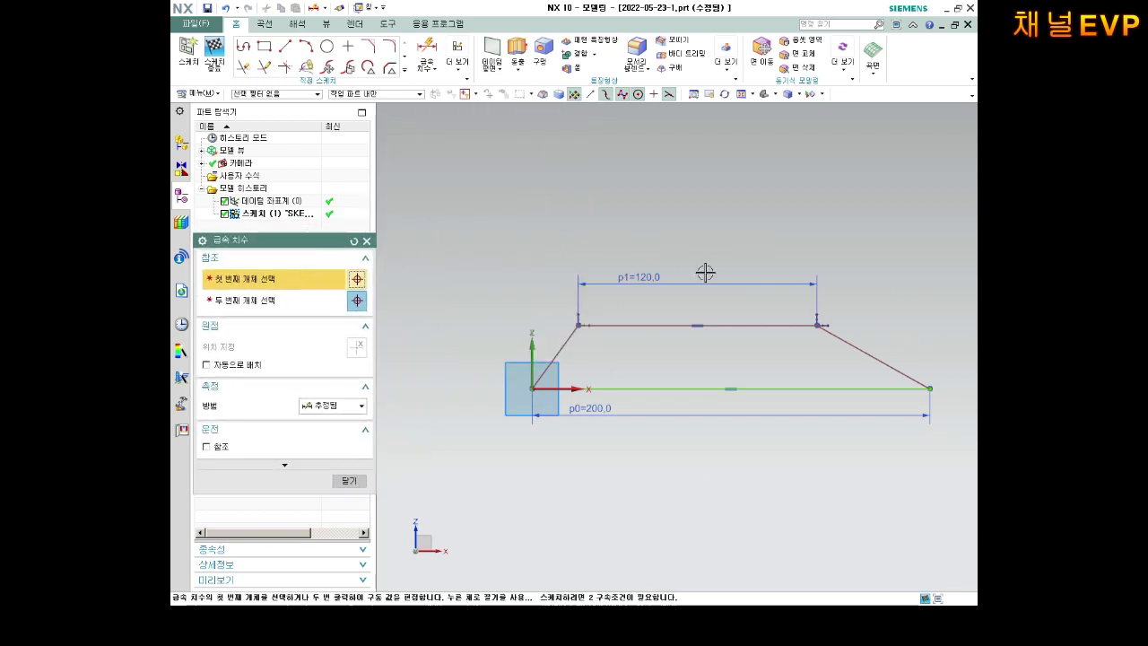
pyautogui.scroll(-1, 553, 332)
pyautogui.scroll(2, 592, 321)
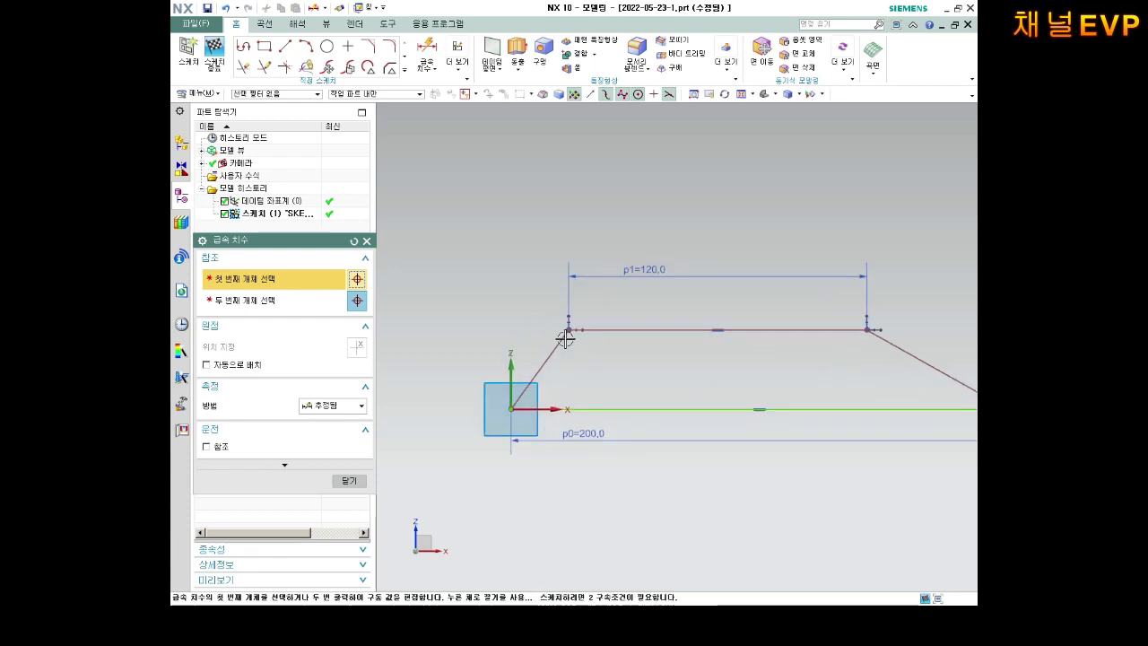
pyautogui.click(546, 361)
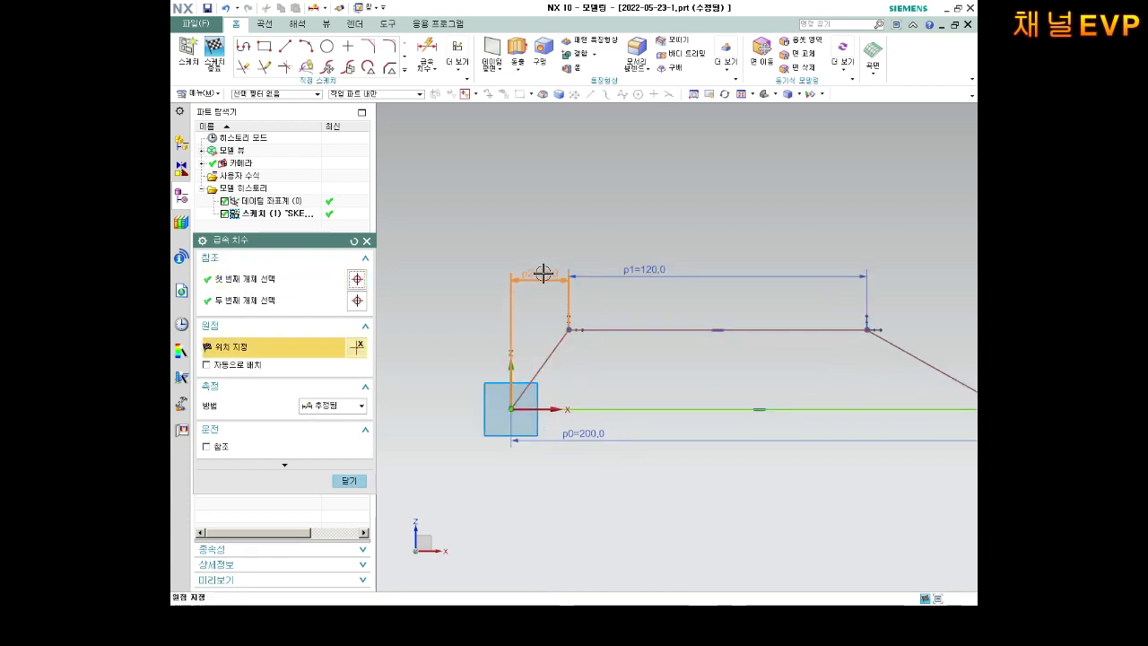
pyautogui.click(540, 272)
pyautogui.write('30')
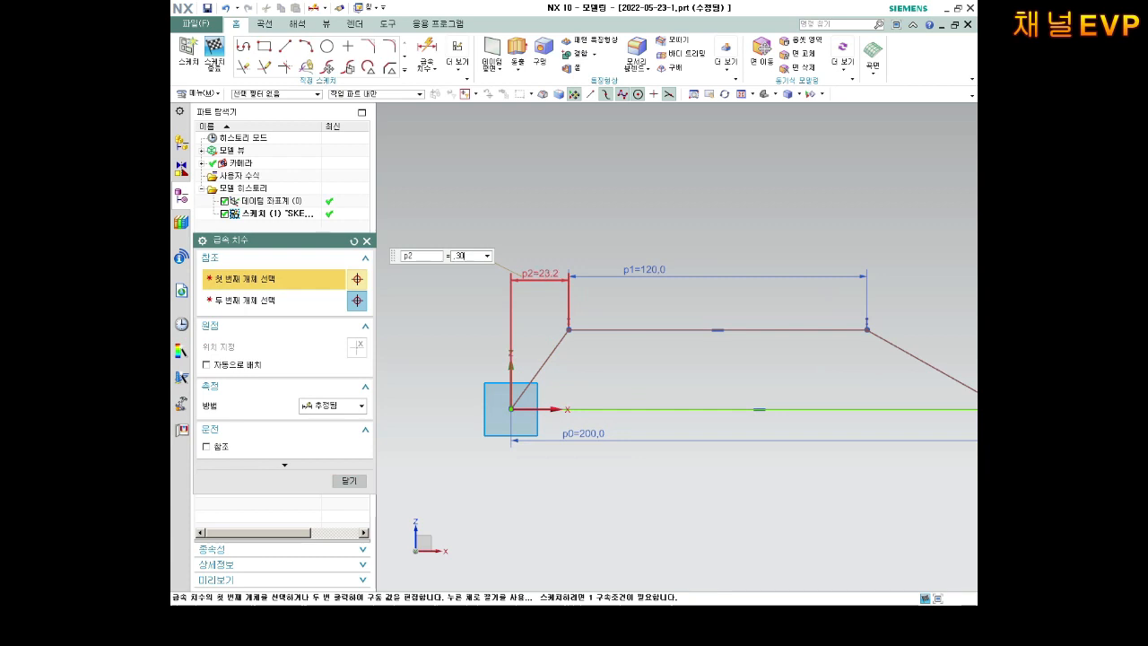
pyautogui.press('Return')
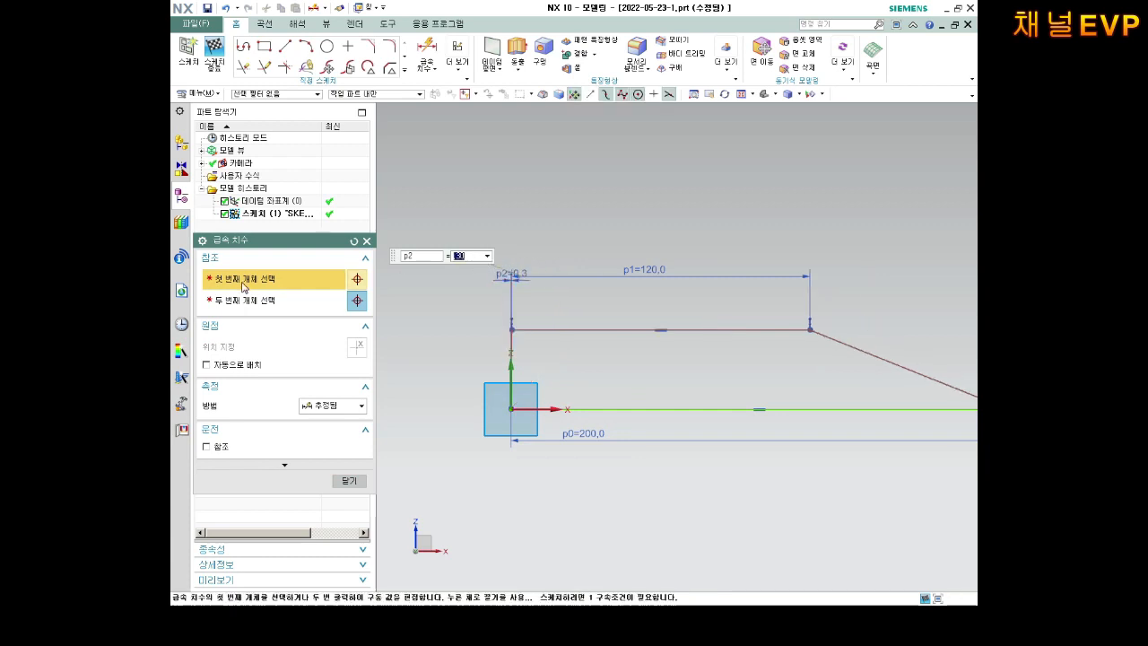
# Set the horizontal span of the sloped side that starts at the origin to 30 mm
pyautogui.press('Return')
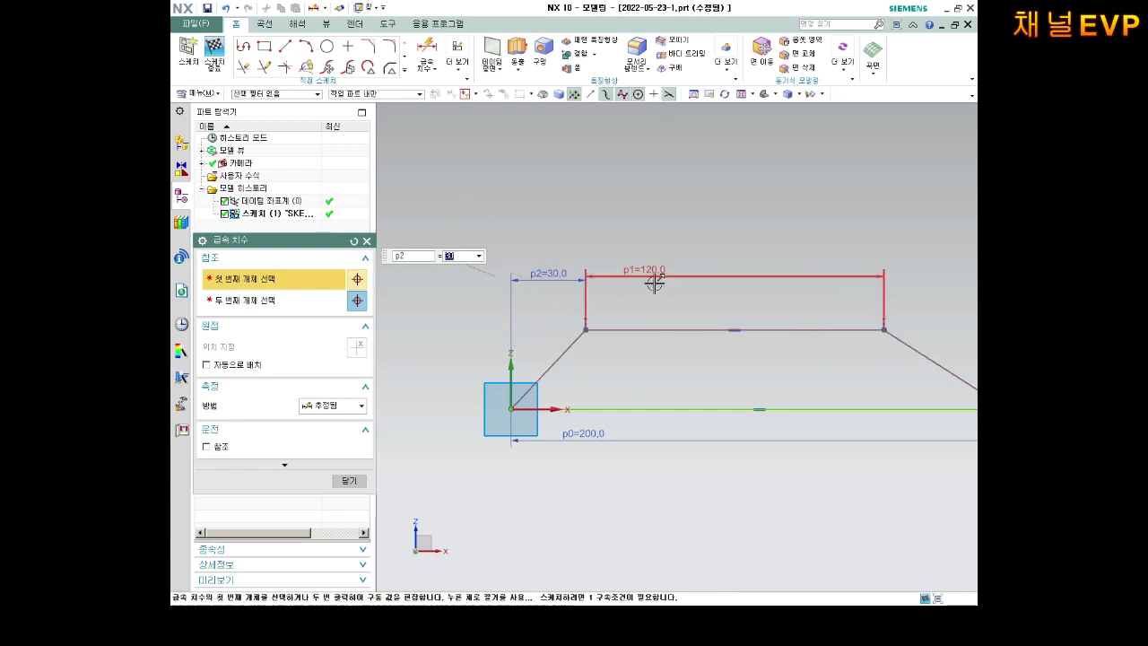
# Try to add a horizontal Rapid Dimension to the sloped side opposite the origin
pyautogui.scroll(-4, 731, 300)
pyautogui.scroll(2, 759, 282)
pyautogui.click(748, 344)
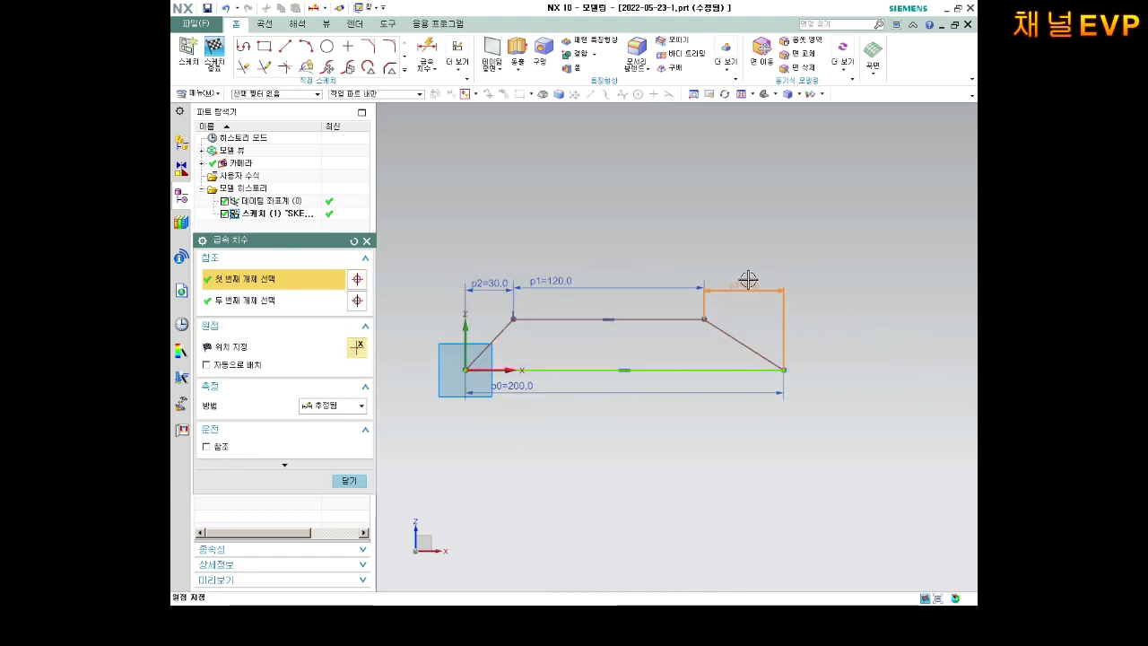
pyautogui.click(749, 281)
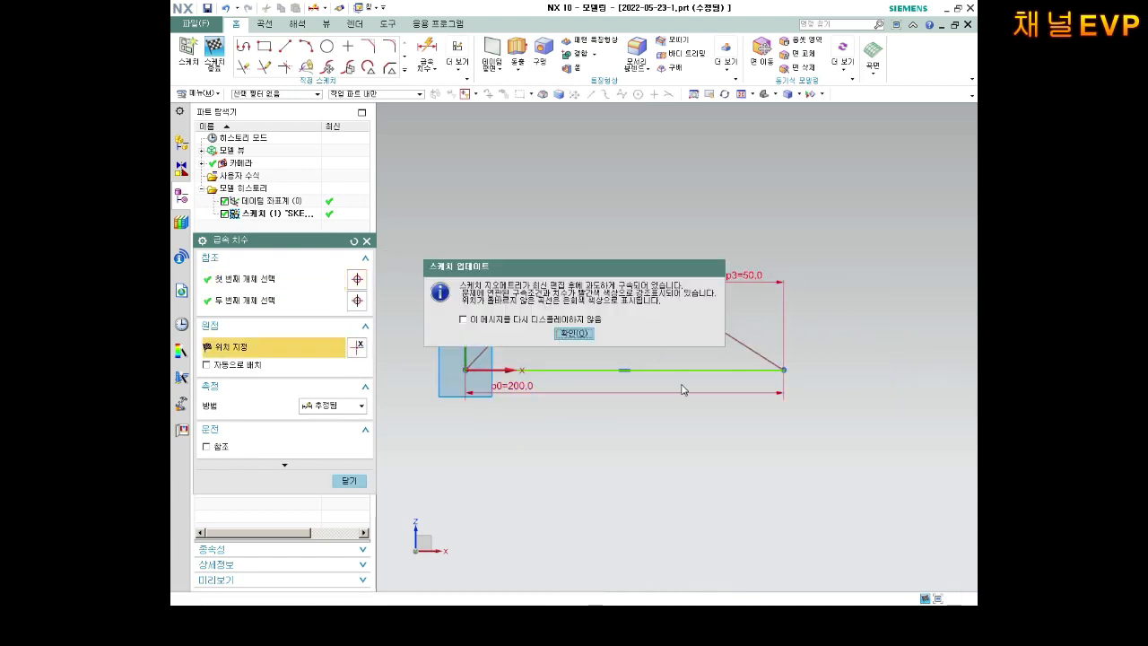
pyautogui.press('Return')
pyautogui.press('Escape')
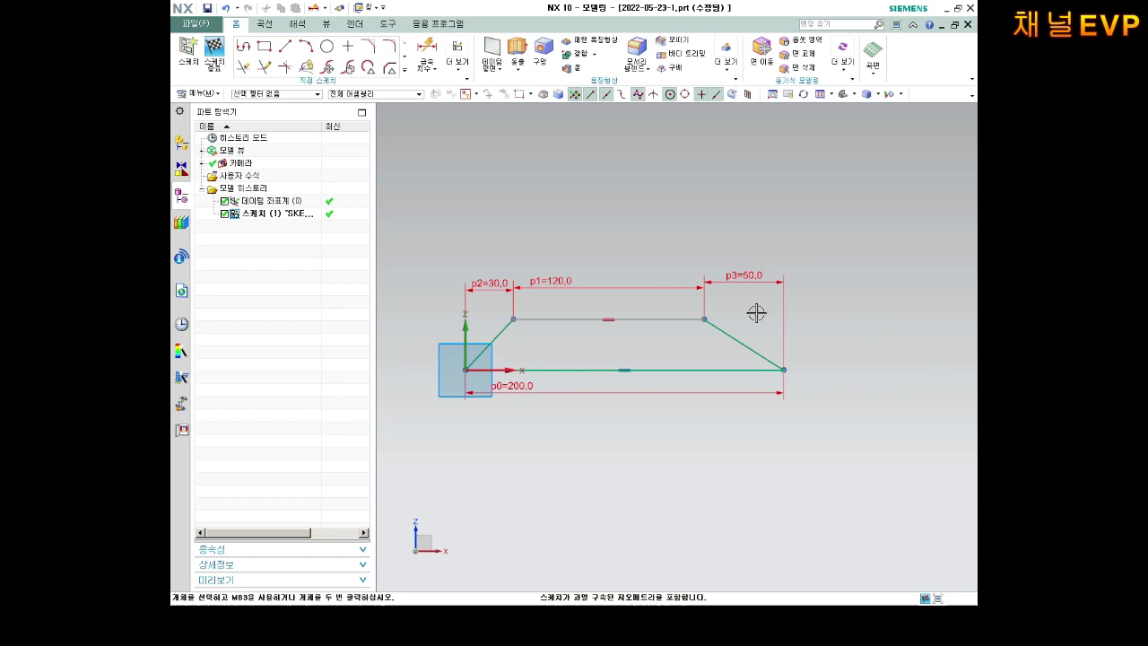
pyautogui.scroll(3, 550, 302)
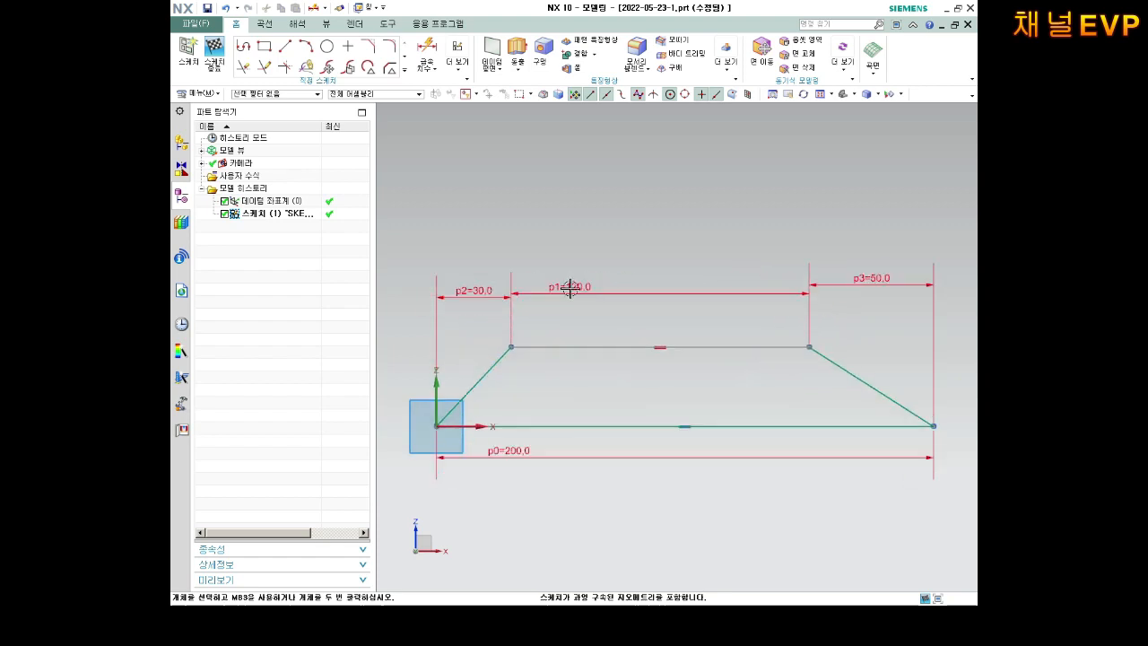
pyautogui.scroll(-3, 603, 271)
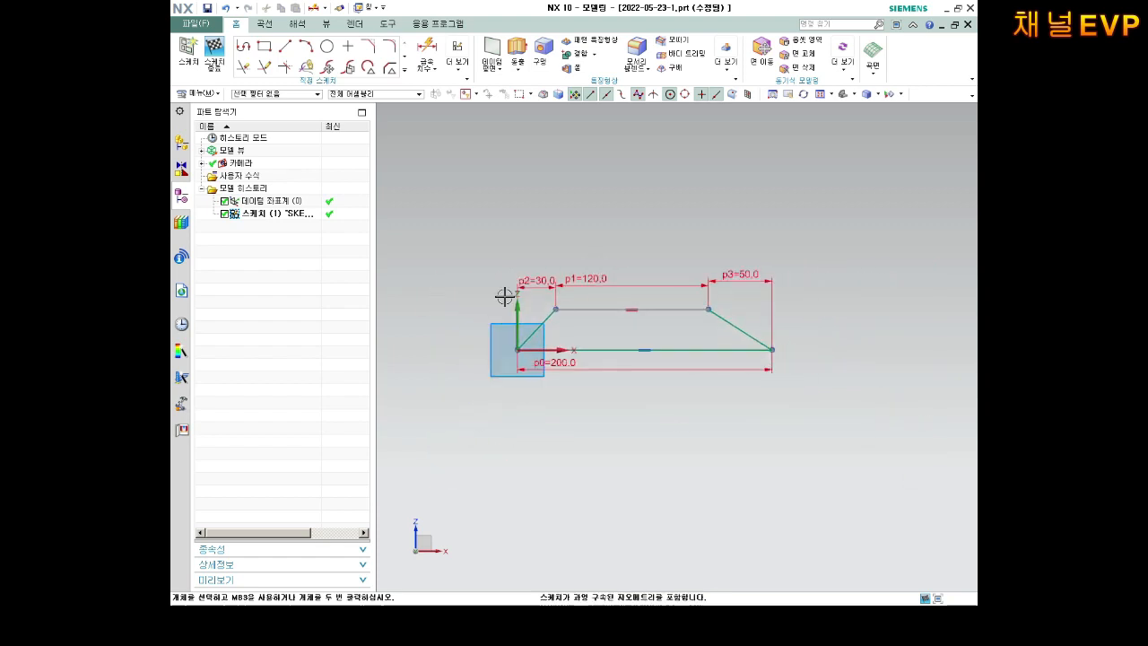
pyautogui.scroll(3, 534, 285)
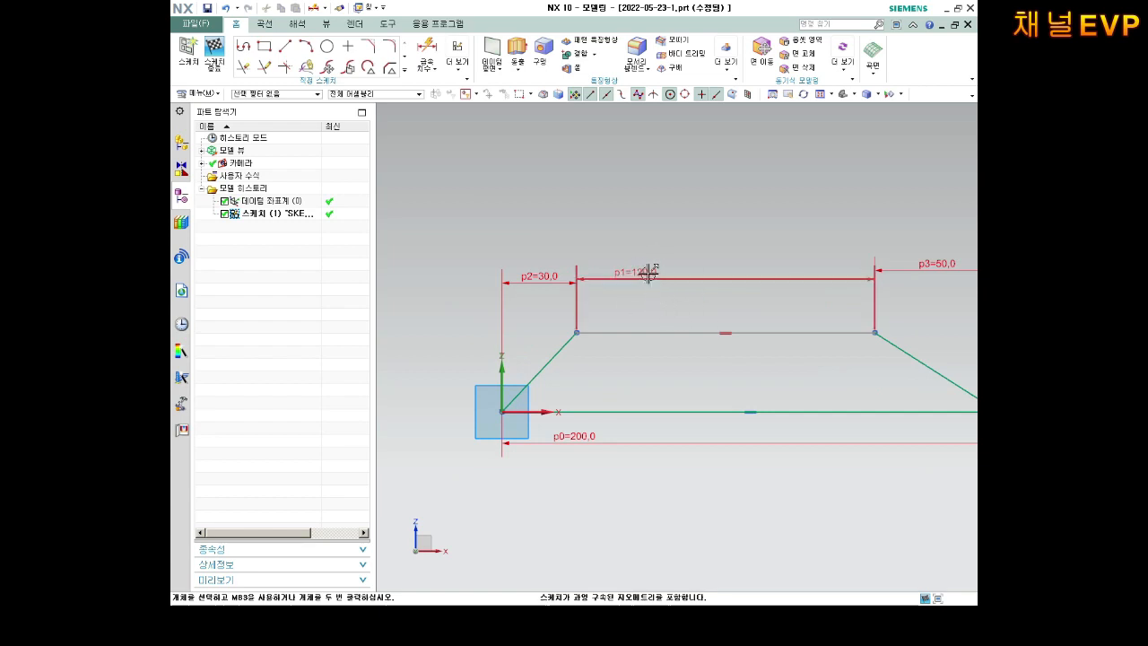
# Set the upper line's length dimension to 90 mm and delete the redundant horizontal dimension on the sloped side opposite the origin
pyautogui.doubleClick(648, 272)
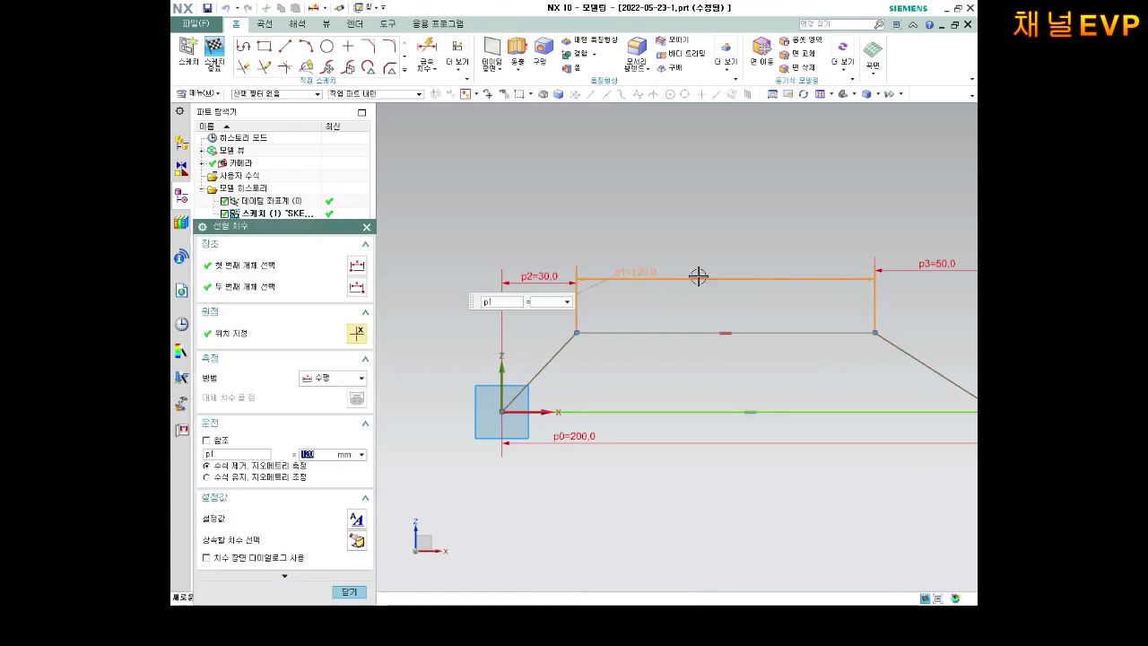
pyautogui.write('90')
pyautogui.press('Return')
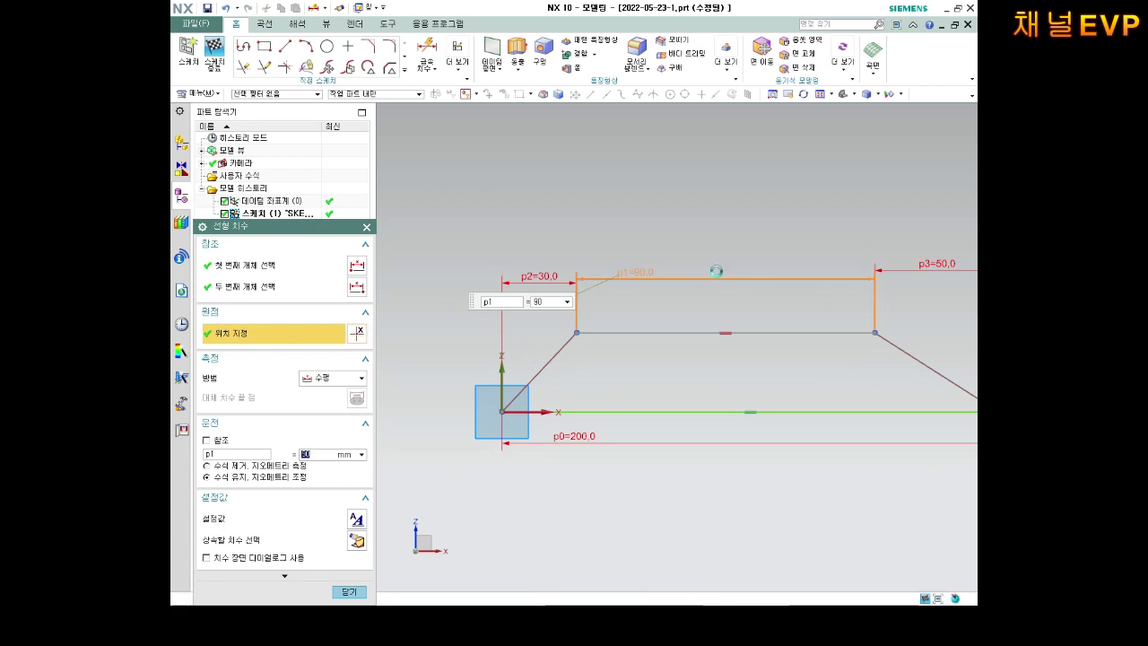
pyautogui.click(855, 262)
pyautogui.press('Delete')
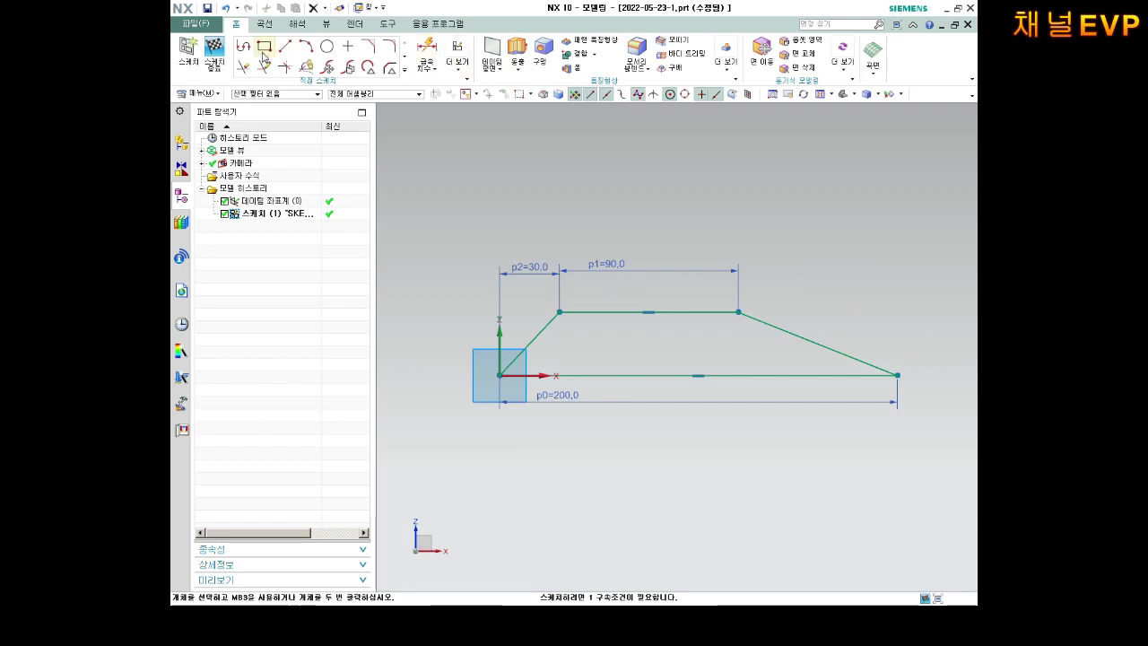
# Try a new horizontal Rapid Dimension on the sloped side opposite the origin, and delete that dimension
pyautogui.click(449, 45)
pyautogui.click(427, 56)
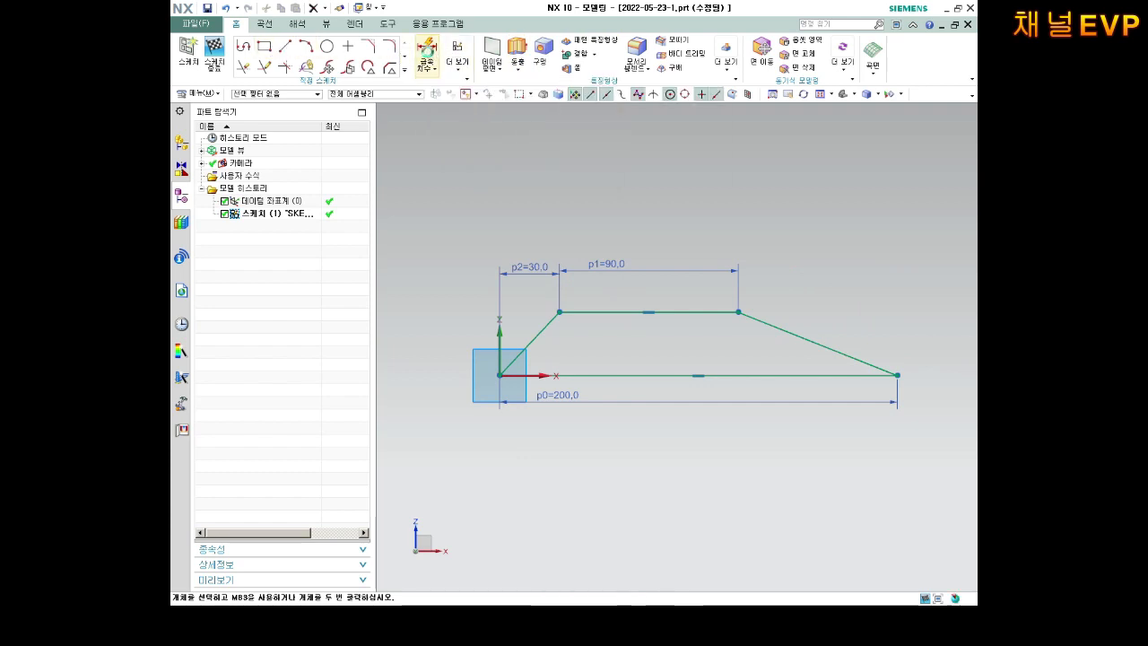
pyautogui.click(794, 332)
pyautogui.click(826, 229)
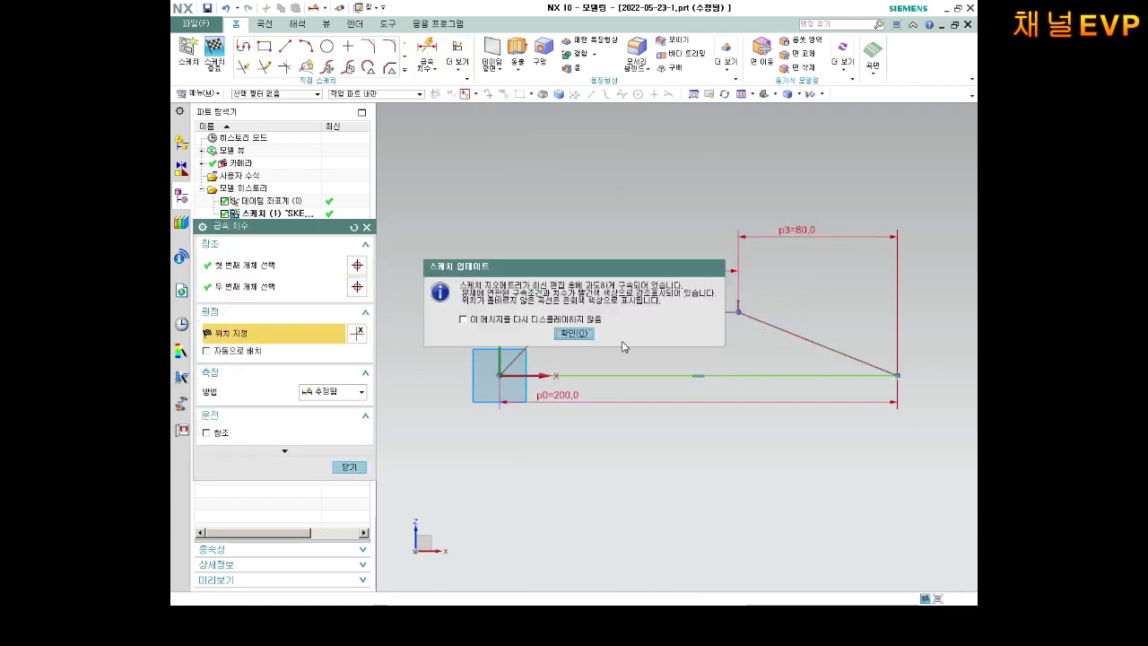
pyautogui.click(574, 333)
pyautogui.press('Escape')
pyautogui.click(774, 236)
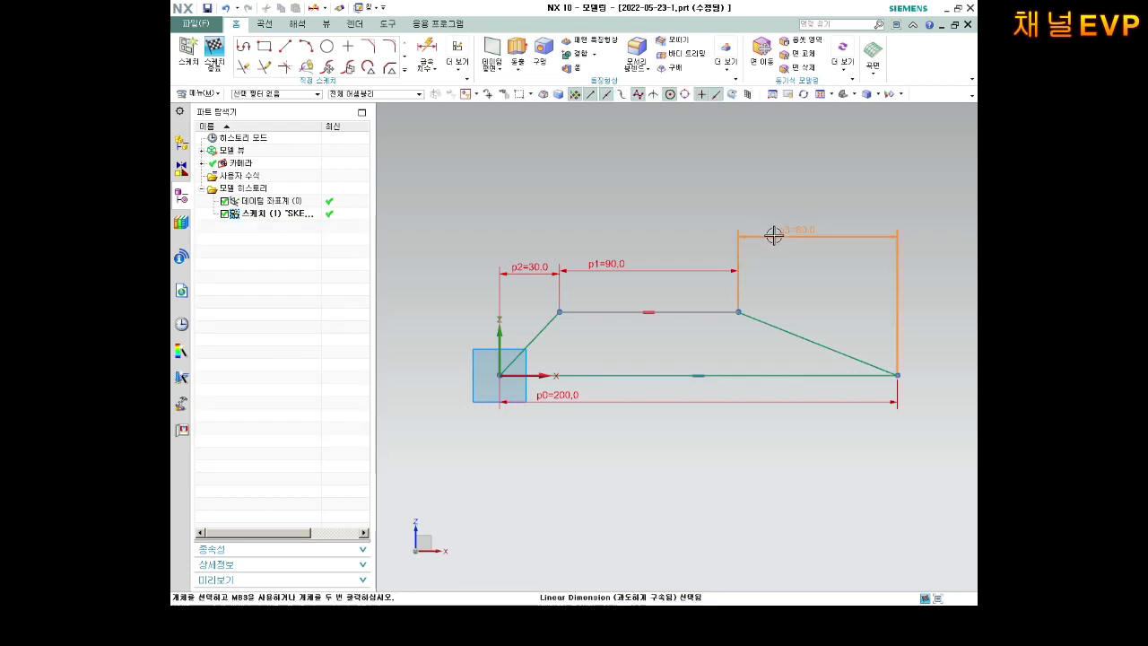
pyautogui.press('Delete')
# Dimension the vertical distance between the trapezoid's upper line and base line and set it to 100 mm
pyautogui.scroll(1, 520, 319)
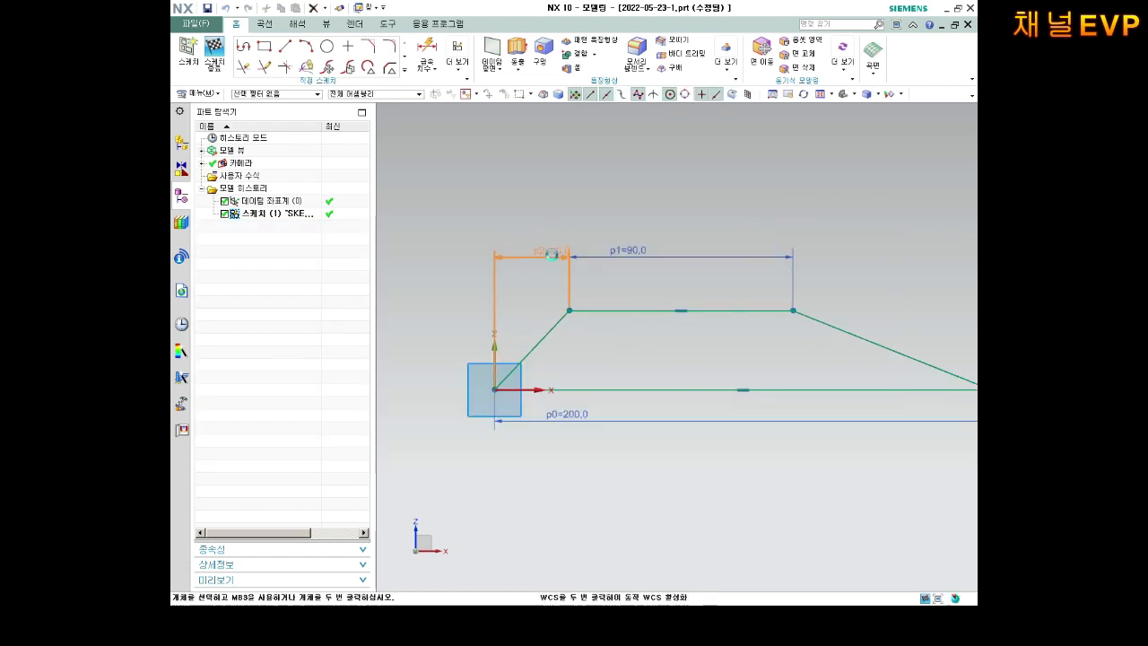
pyautogui.moveTo(636, 245); pyautogui.dragTo(636, 246)
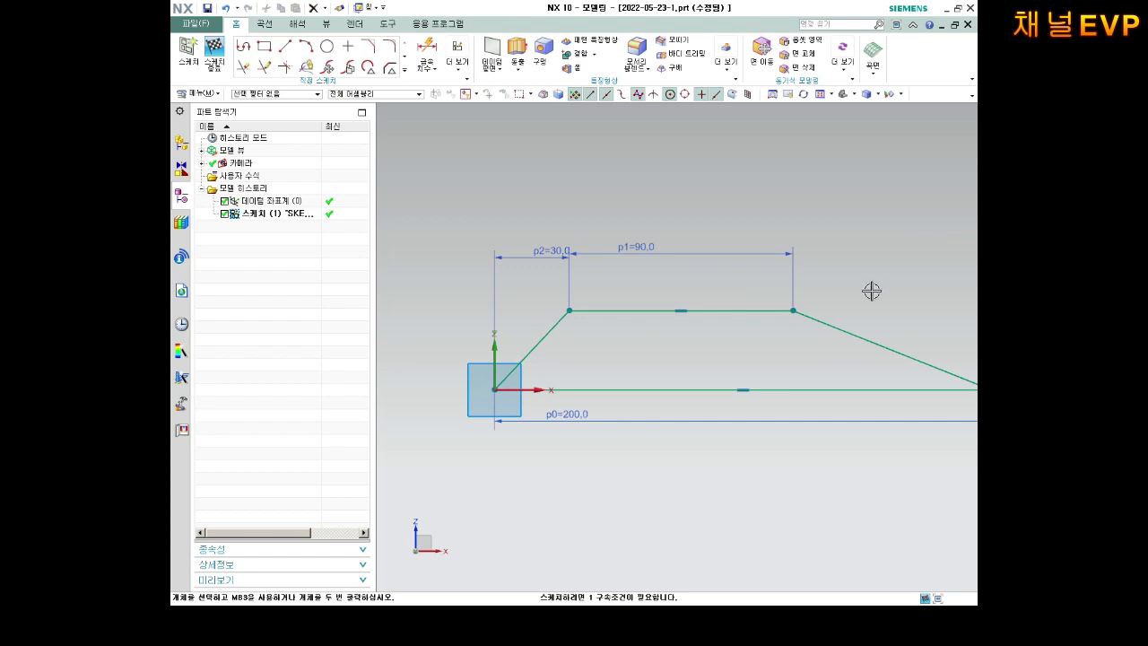
pyautogui.scroll(-1, 876, 254)
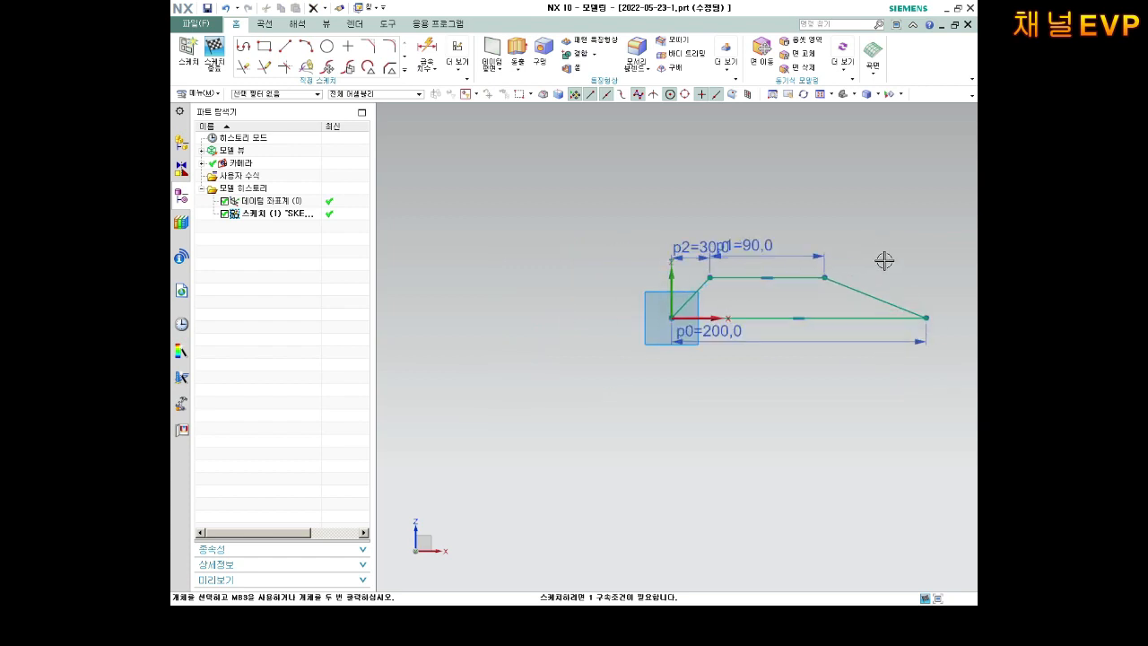
pyautogui.scroll(2, 687, 241)
pyautogui.click(427, 54)
pyautogui.scroll(-2, 551, 170)
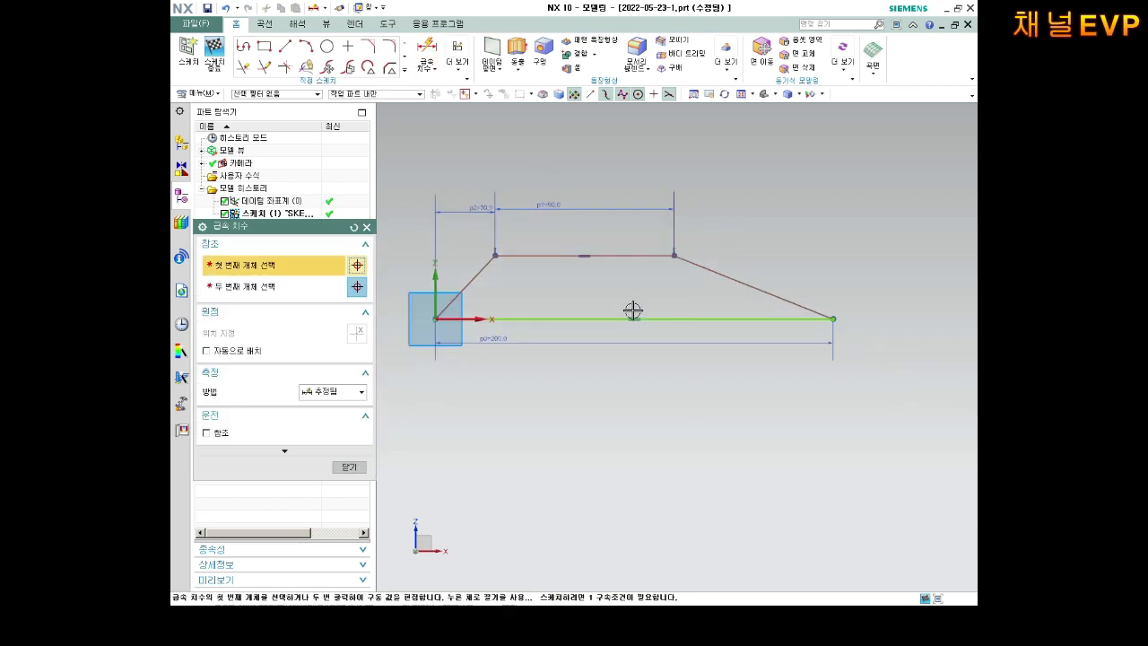
pyautogui.click(546, 256)
pyautogui.click(619, 317)
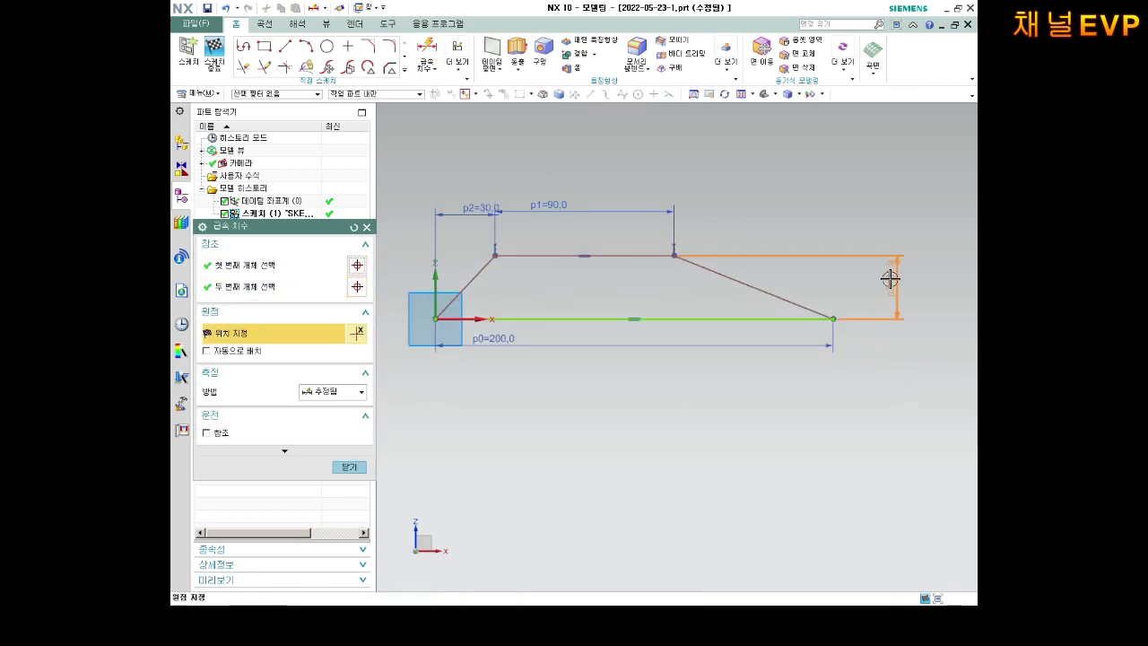
pyautogui.click(890, 280)
pyautogui.write('100')
pyautogui.press('Return')
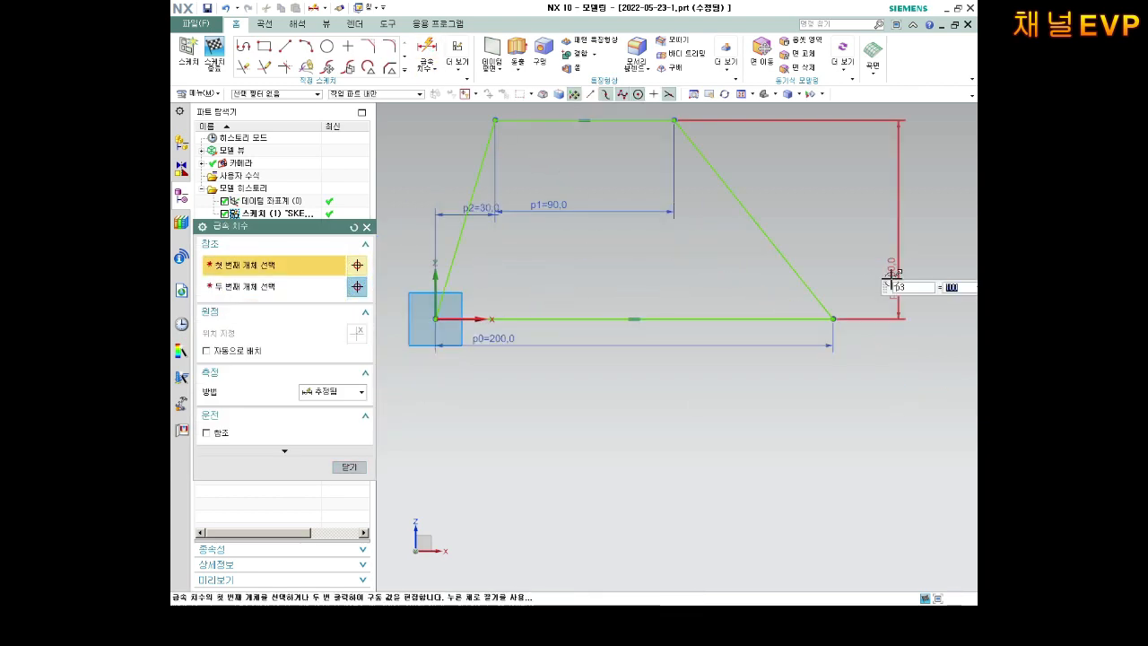
pyautogui.press('Escape')
# Reposition the 30 mm and 90 mm dimensions above the trapezoid's upper line and adjust the placement of the height dimension beside the profile
pyautogui.scroll(1, 611, 209)
pyautogui.scroll(2, 612, 212)
pyautogui.moveTo(560, 315); pyautogui.dragTo(575, 151)
pyautogui.moveTo(462, 316); pyautogui.dragTo(443, 151)
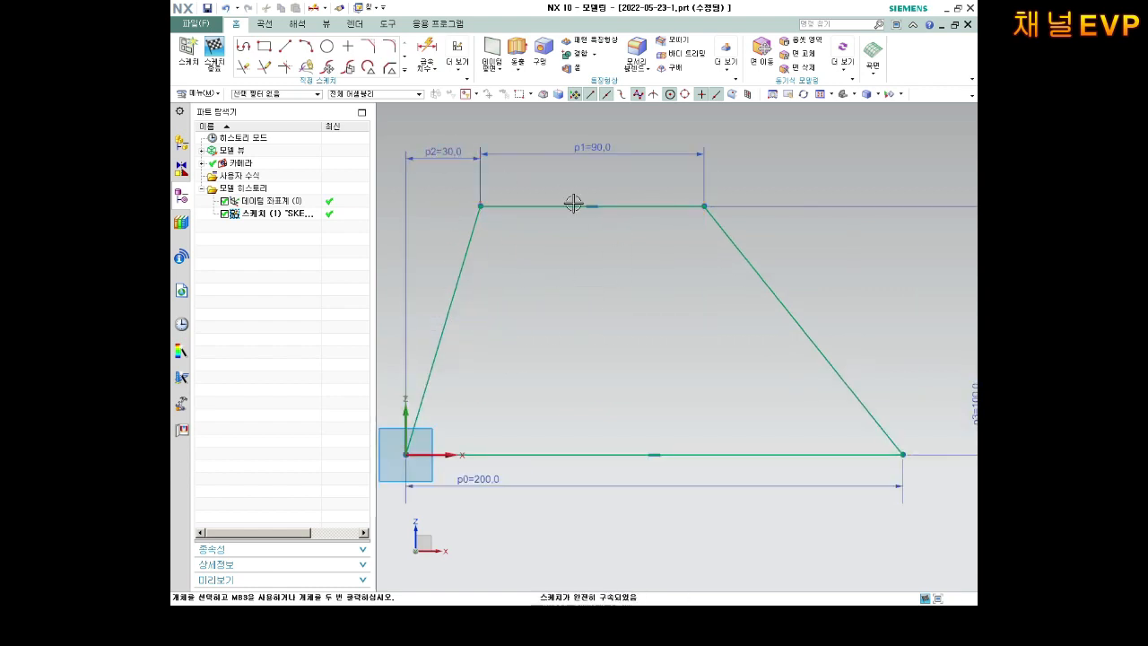
pyautogui.scroll(-2, 657, 225)
pyautogui.moveTo(866, 300); pyautogui.dragTo(830, 336)
pyautogui.scroll(1, 543, 190)
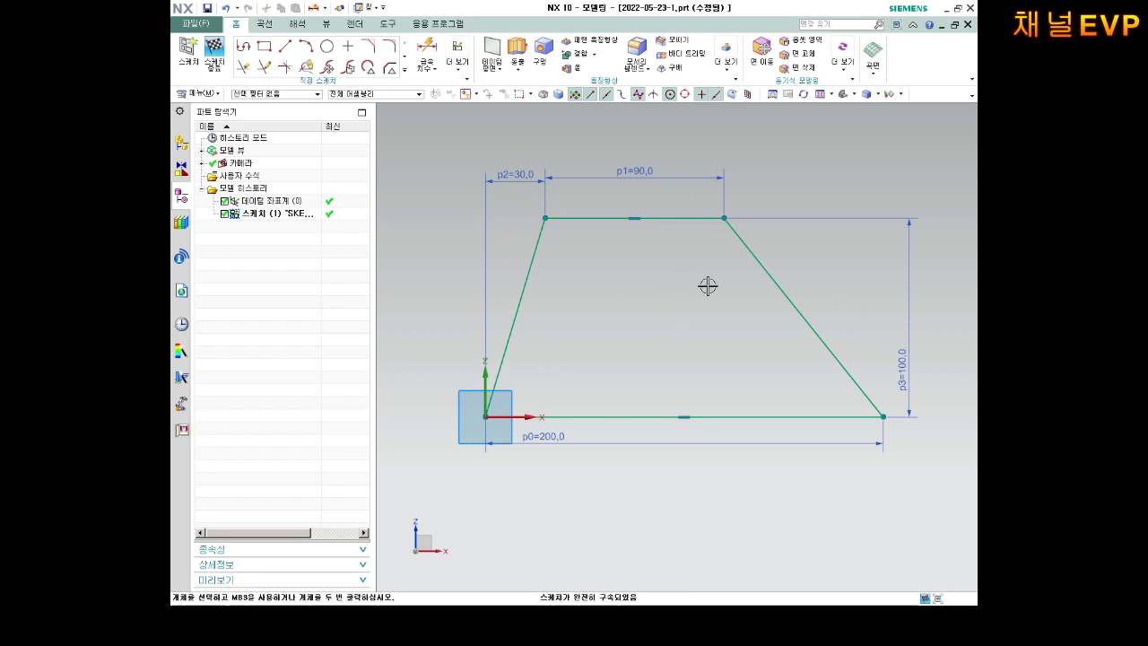
# Offset the four trapezoid lines inward by 20 mm with Offset Curve, reversing the offset direction
pyautogui.click(405, 69)
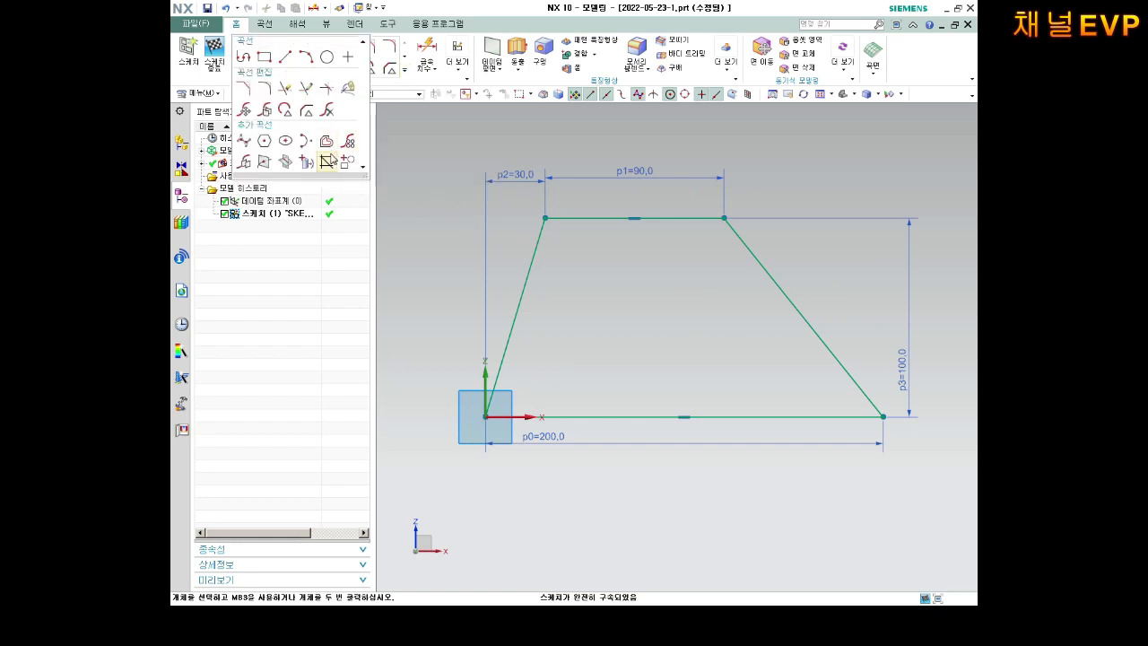
pyautogui.click(329, 144)
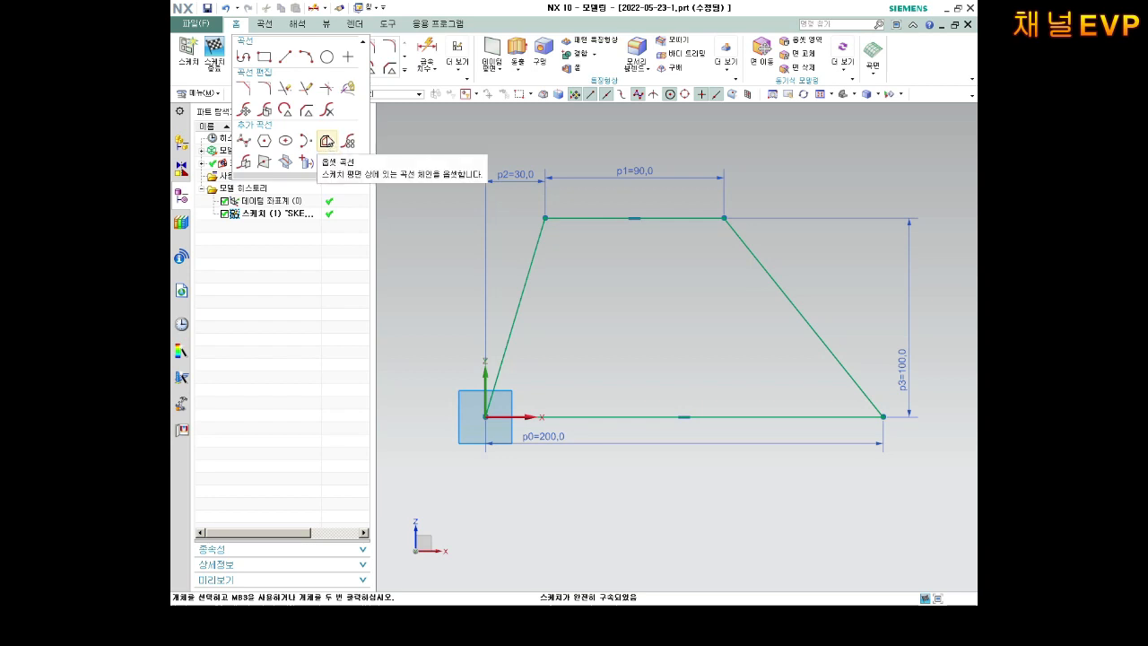
pyautogui.click(328, 144)
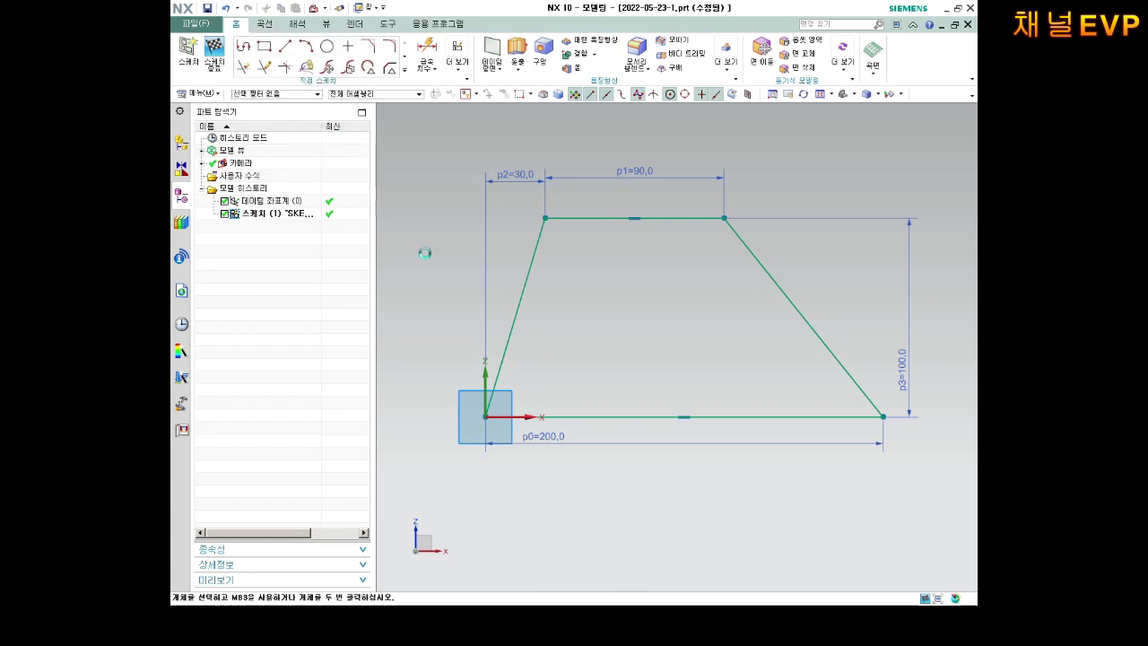
pyautogui.click(586, 227)
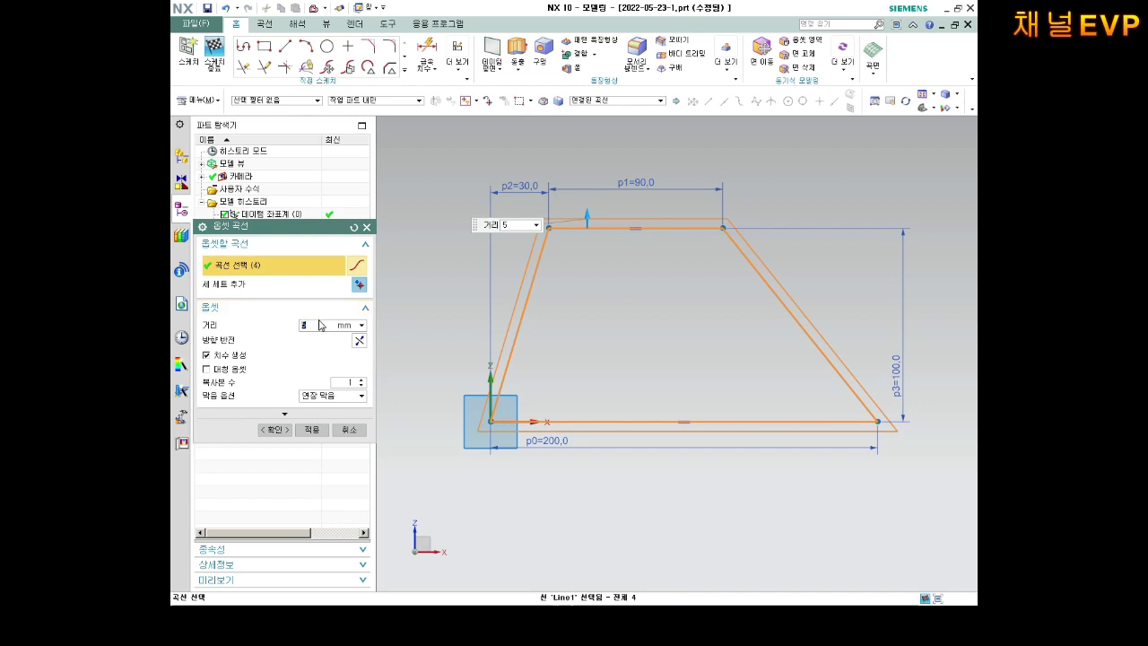
pyautogui.write('20')
pyautogui.press('Return')
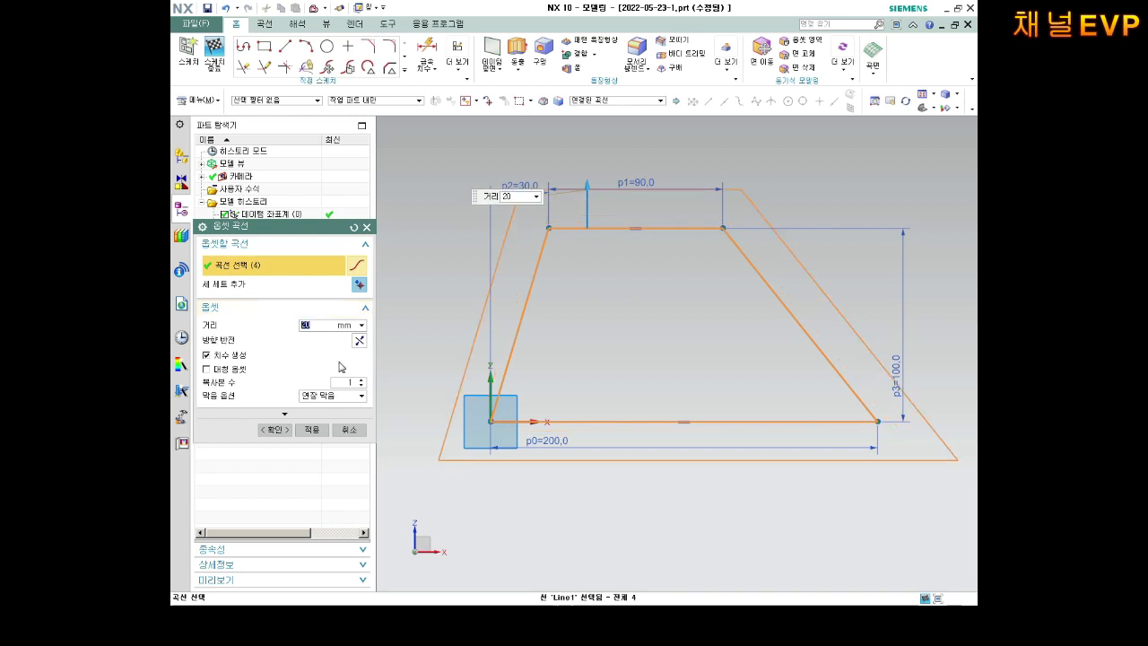
pyautogui.click(359, 342)
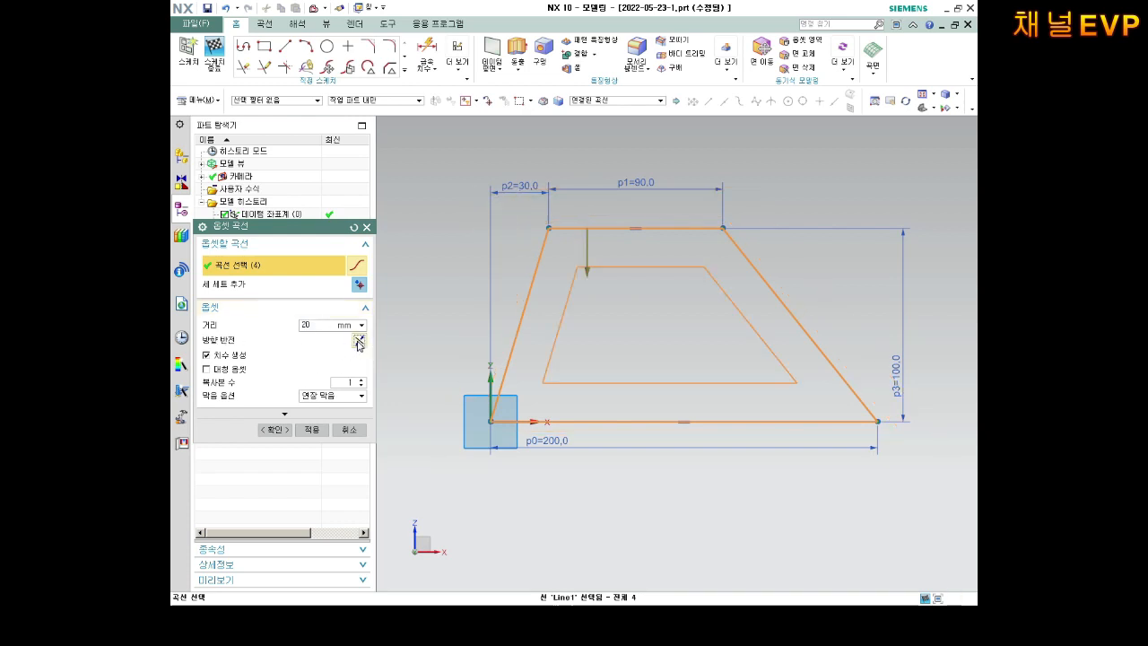
pyautogui.click(275, 430)
pyautogui.scroll(1, 677, 305)
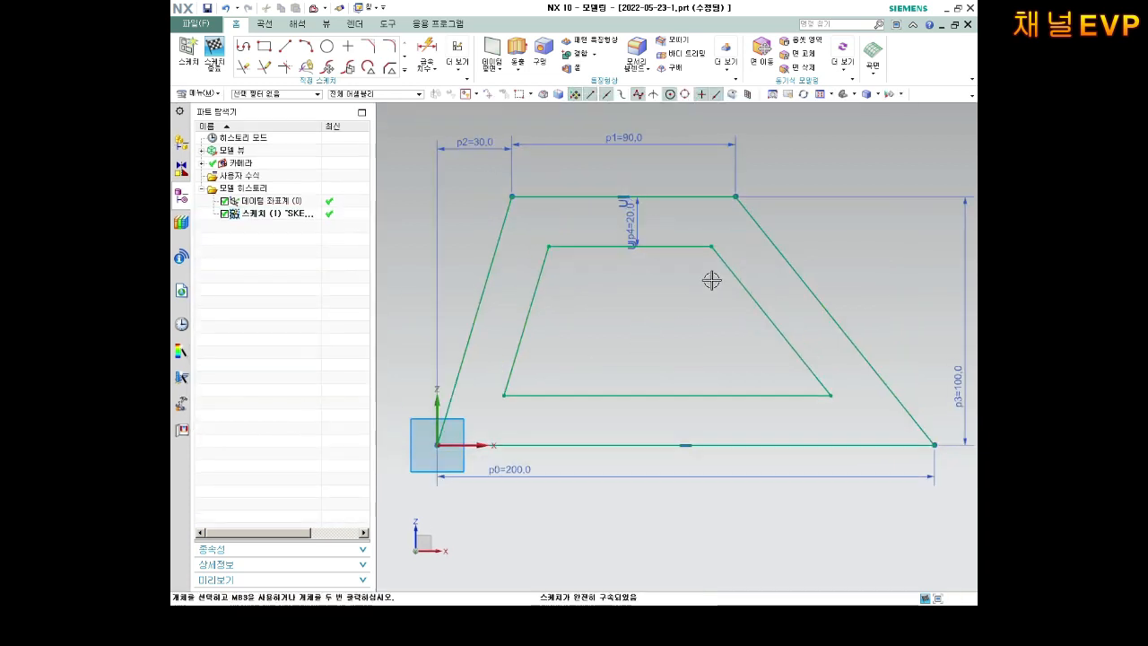
pyautogui.scroll(-1, 712, 280)
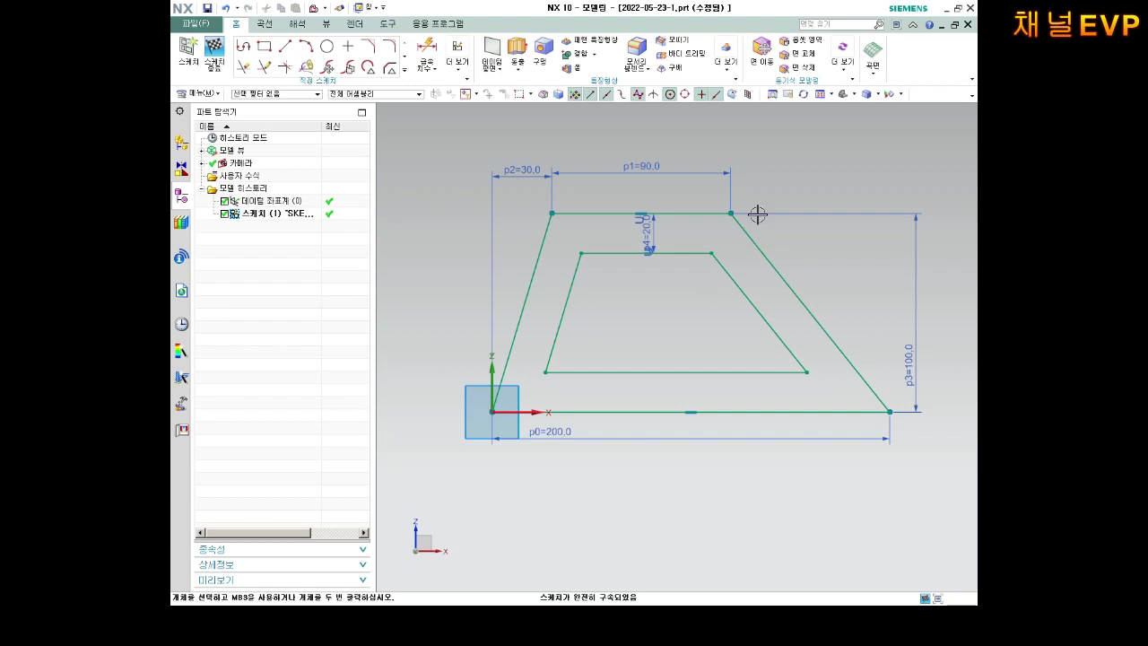
# Finish the sketch and extrude both trapezoid profiles with a symmetric value of 100 mm
pyautogui.moveTo(724, 308); pyautogui.dragTo(763, 363, button='middle')
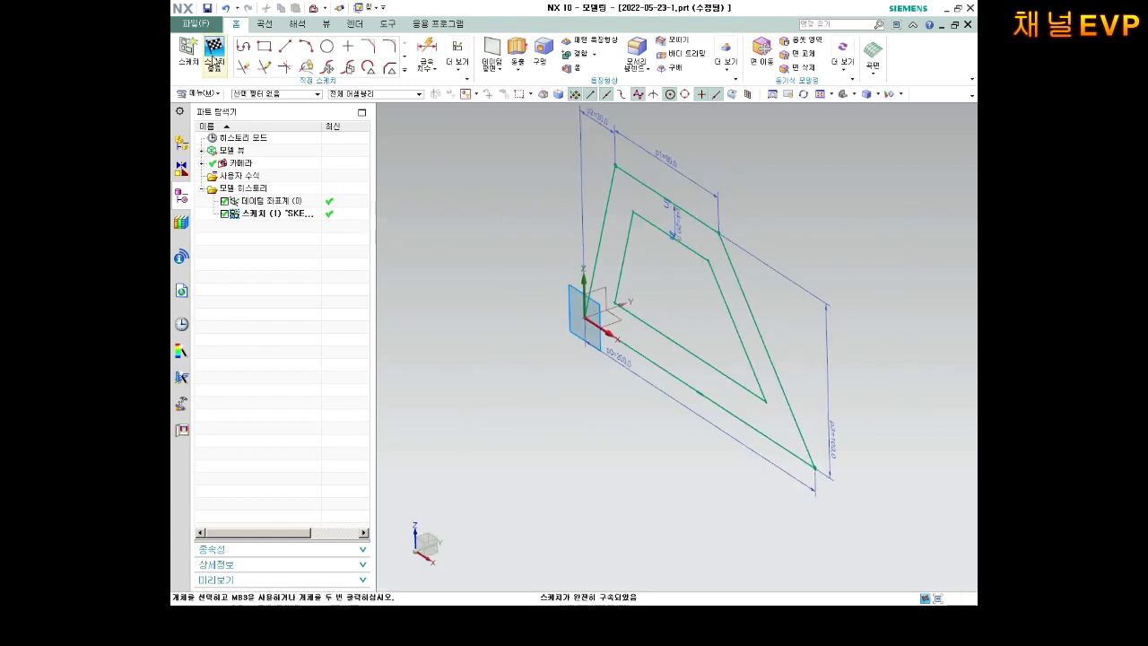
pyautogui.click(212, 63)
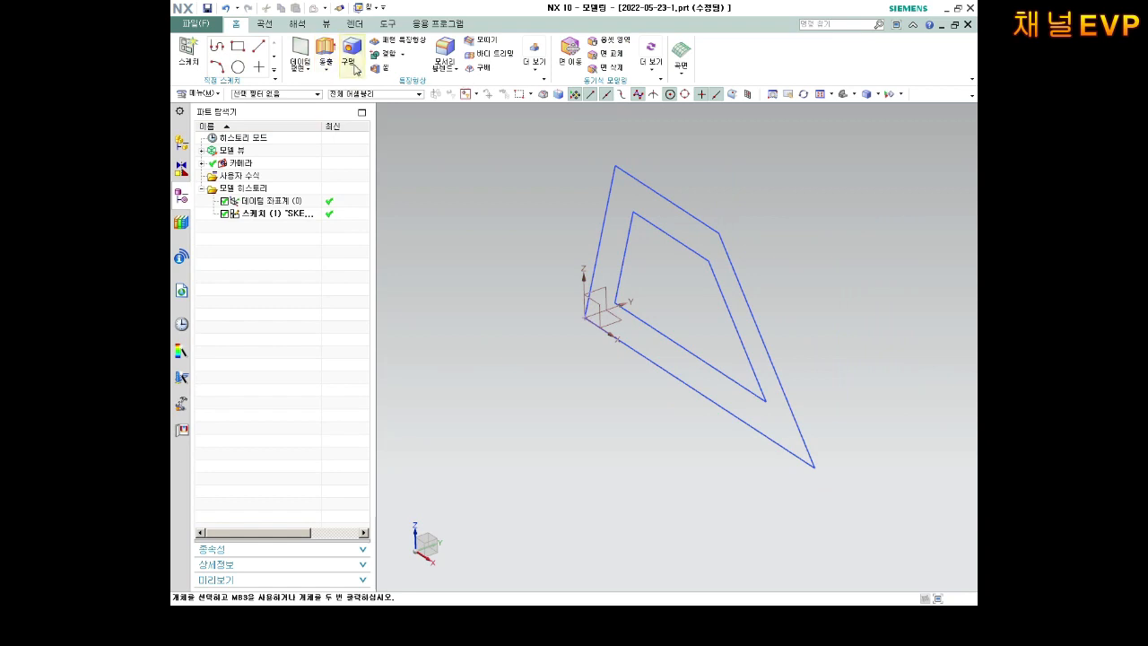
pyautogui.click(326, 56)
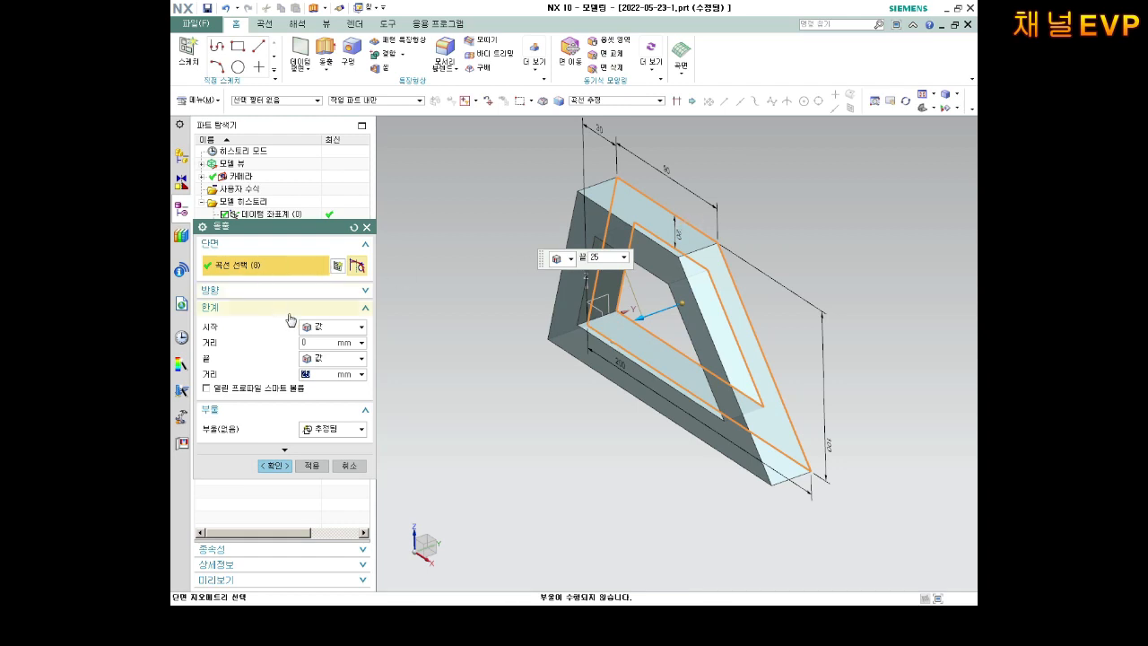
pyautogui.click(321, 327)
pyautogui.click(330, 356)
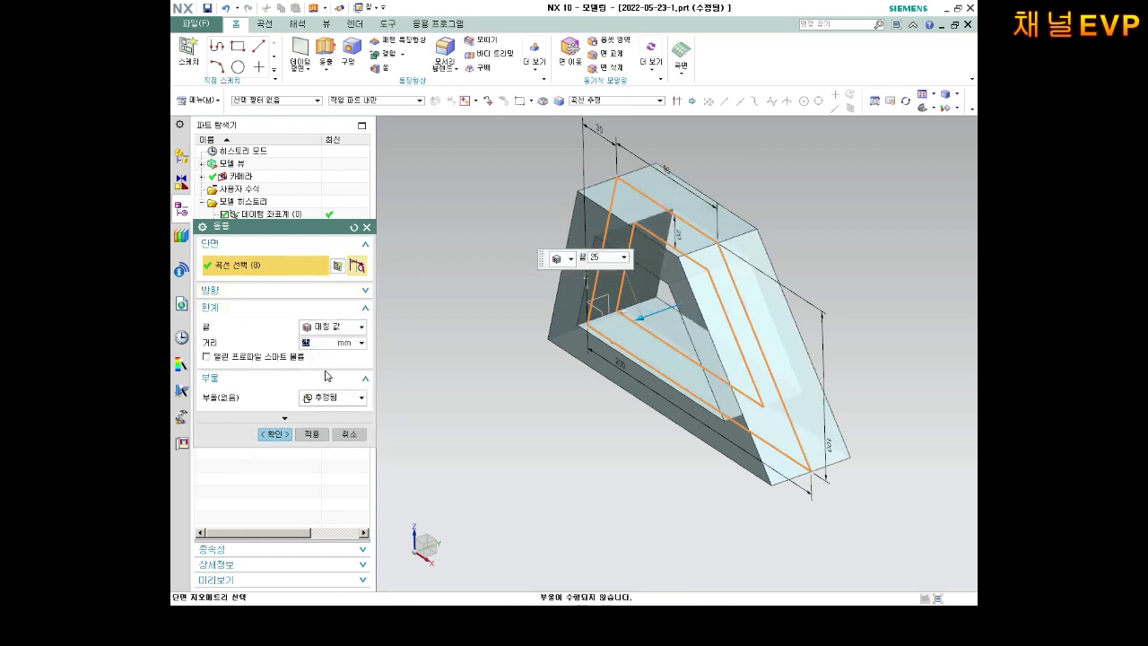
pyautogui.write('0')
pyautogui.press('Return')
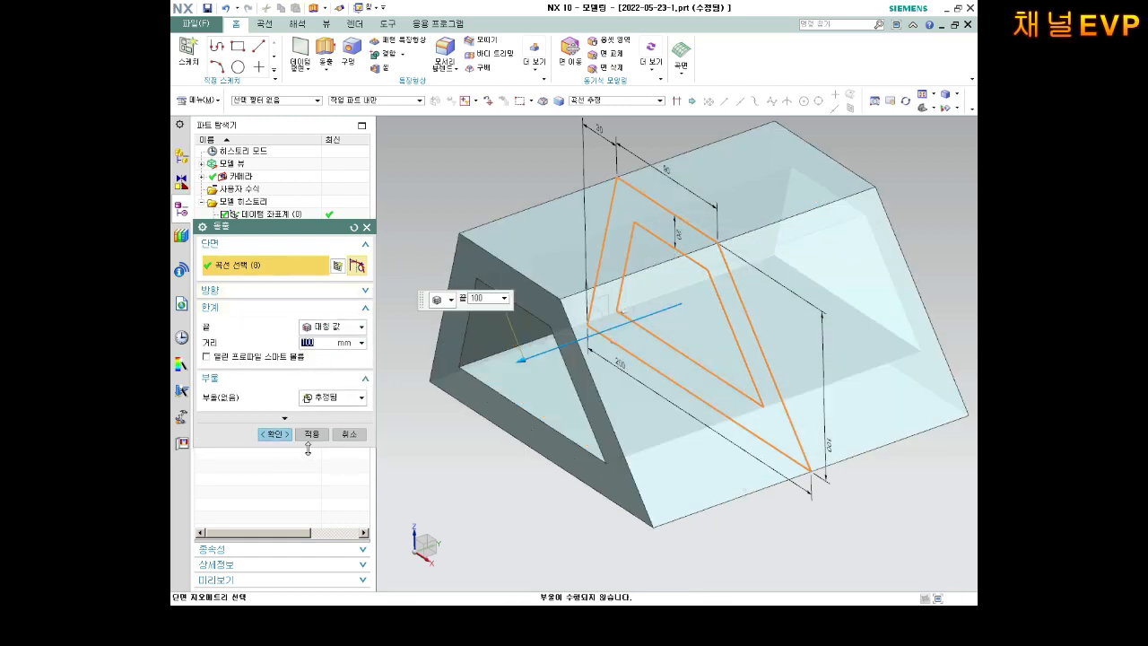
pyautogui.click(275, 434)
pyautogui.moveTo(517, 410); pyautogui.dragTo(726, 367, button='middle')
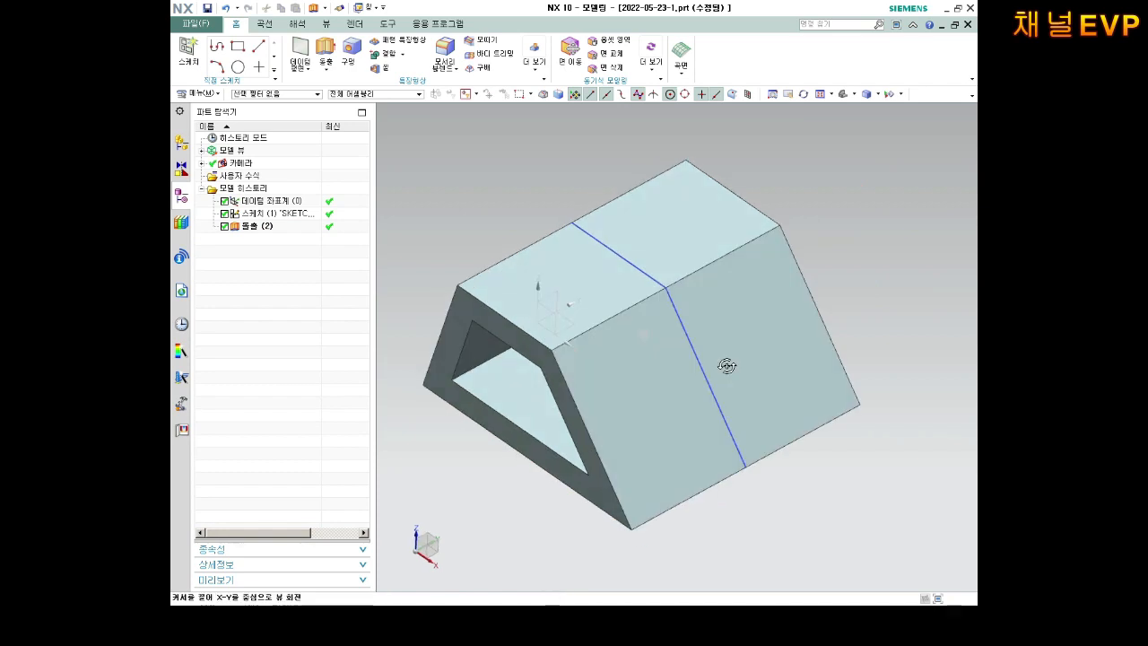
# Hide the trapezoid sketch so that only the extruded hollow block and the datum axes are displayed
pyautogui.rightClick(289, 218)
pyautogui.press('Escape')
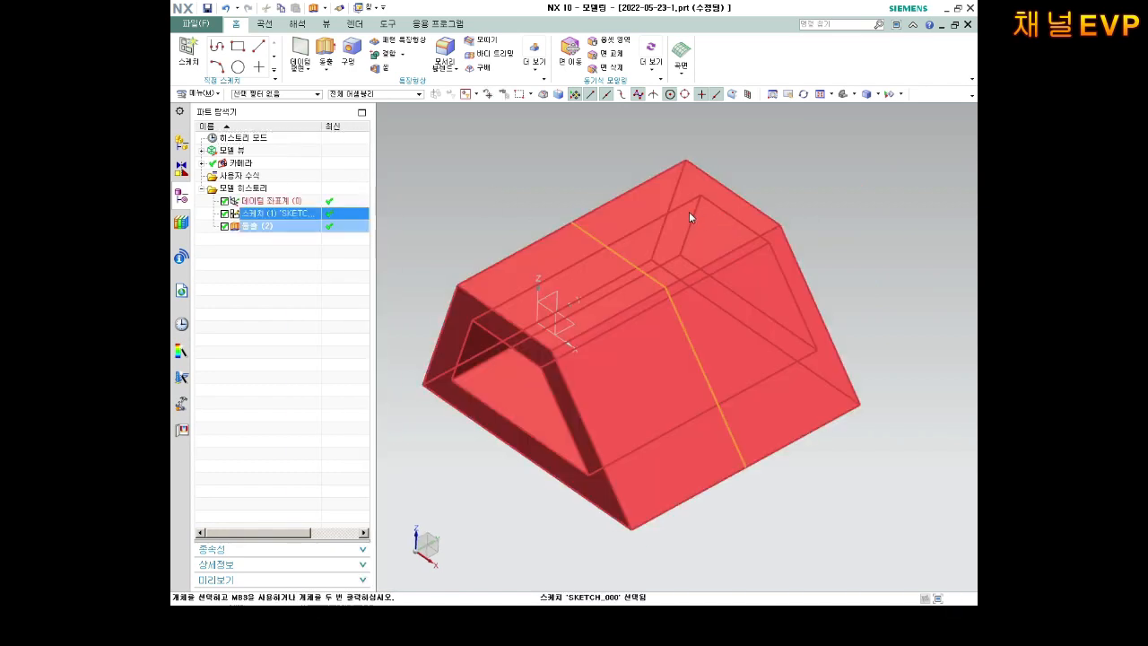
pyautogui.hotkey('ctrl', 'b')
pyautogui.scroll(-1, 580, 270)
pyautogui.scroll(1, 557, 283)
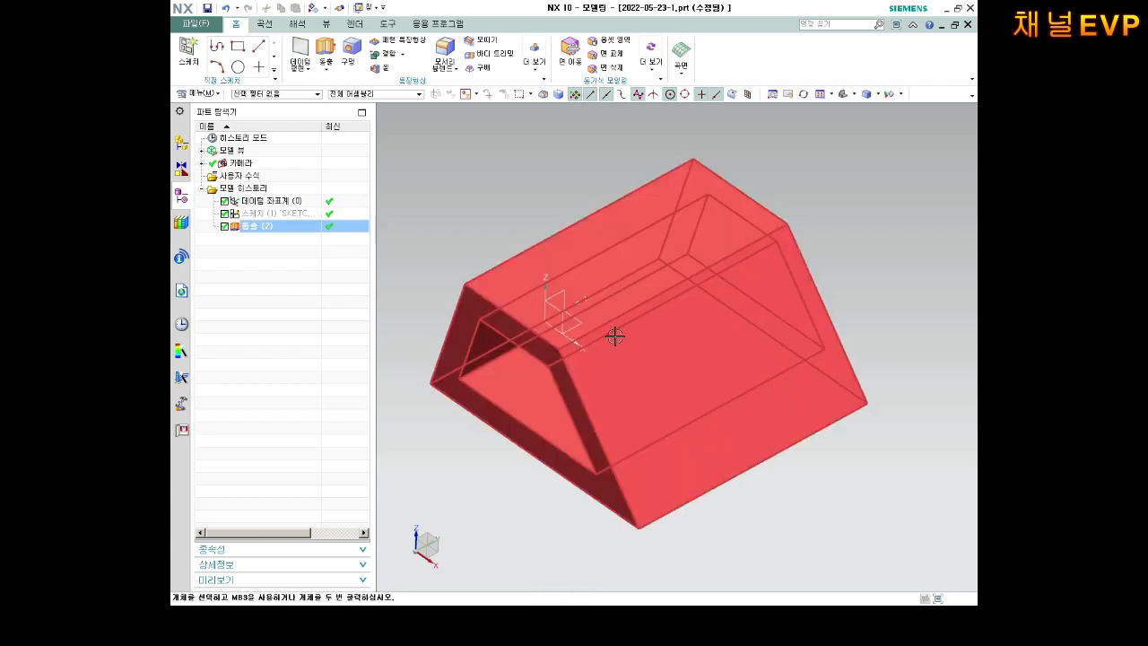
# Create a new sketch on the flat bottom face of the trapezoidal block
pyautogui.moveTo(691, 331); pyautogui.dragTo(720, 354, button='middle')
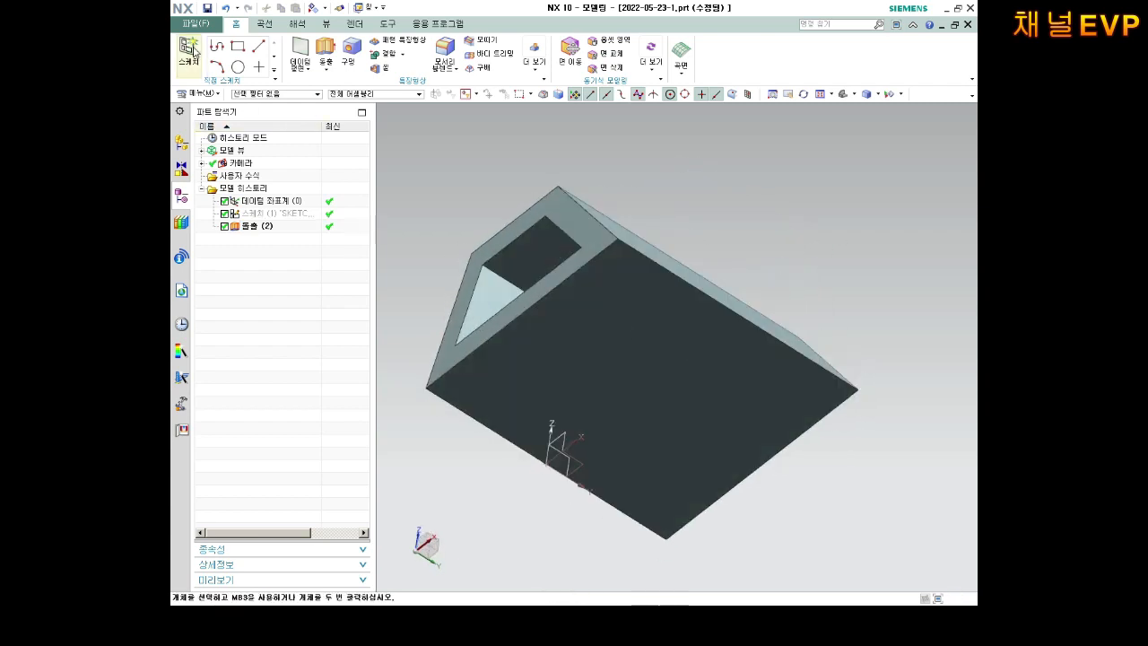
pyautogui.click(190, 52)
pyautogui.click(692, 348)
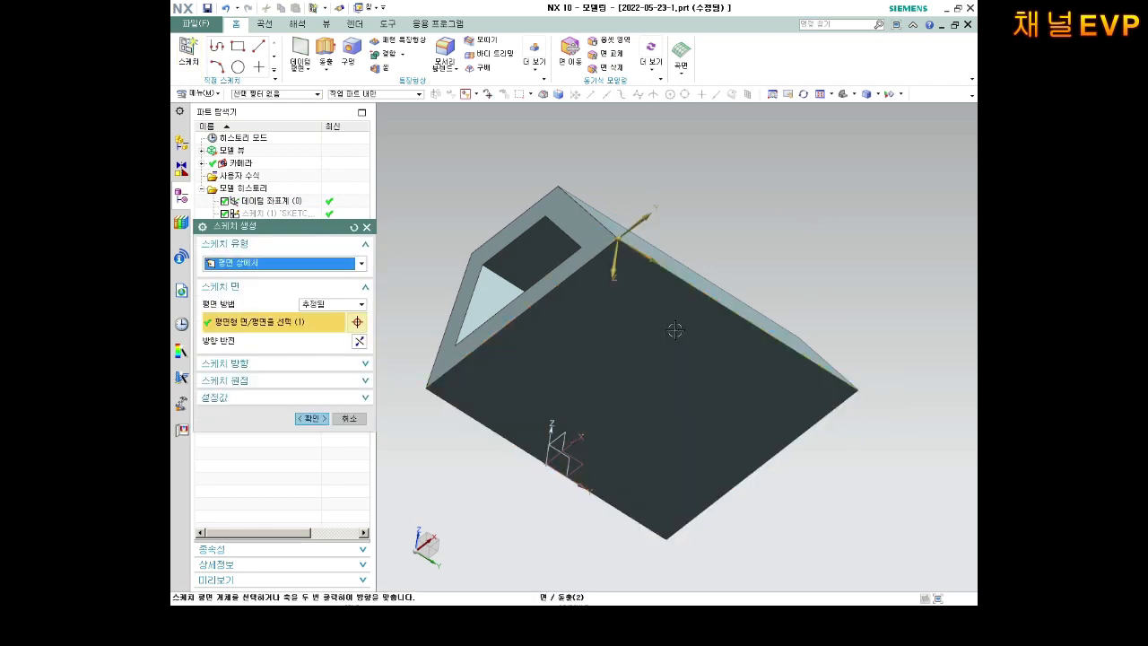
pyautogui.click(307, 419)
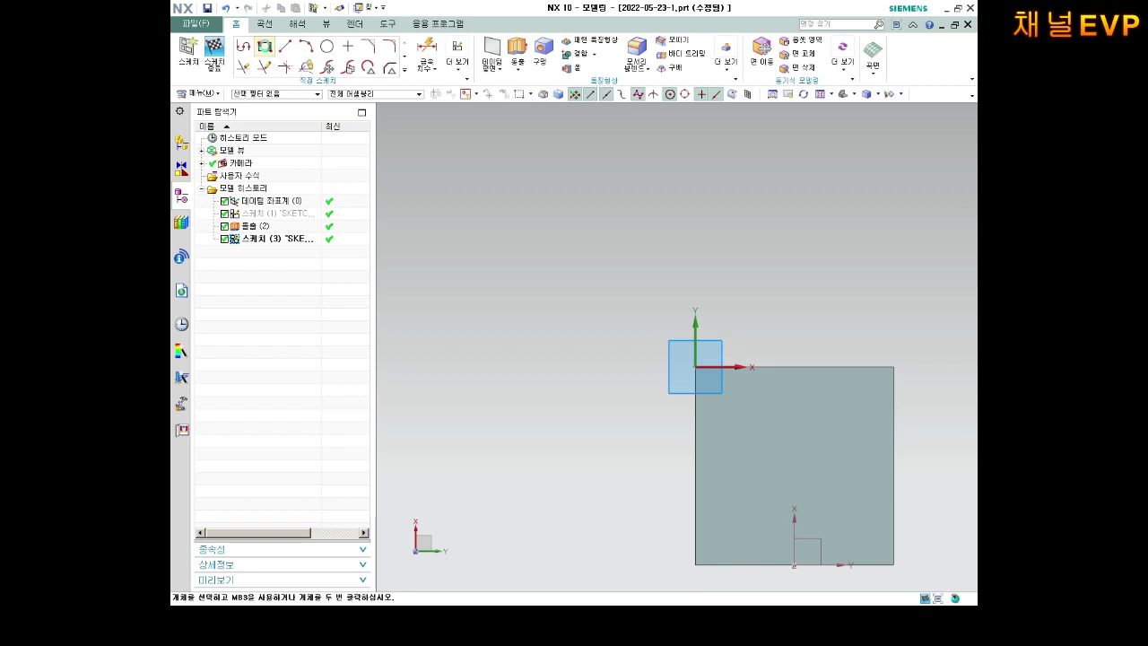
# Sketch a rectangle on the bottom face that straddles and extends beyond the block's edge at the sketch origin
pyautogui.click(264, 45)
pyautogui.click(715, 328)
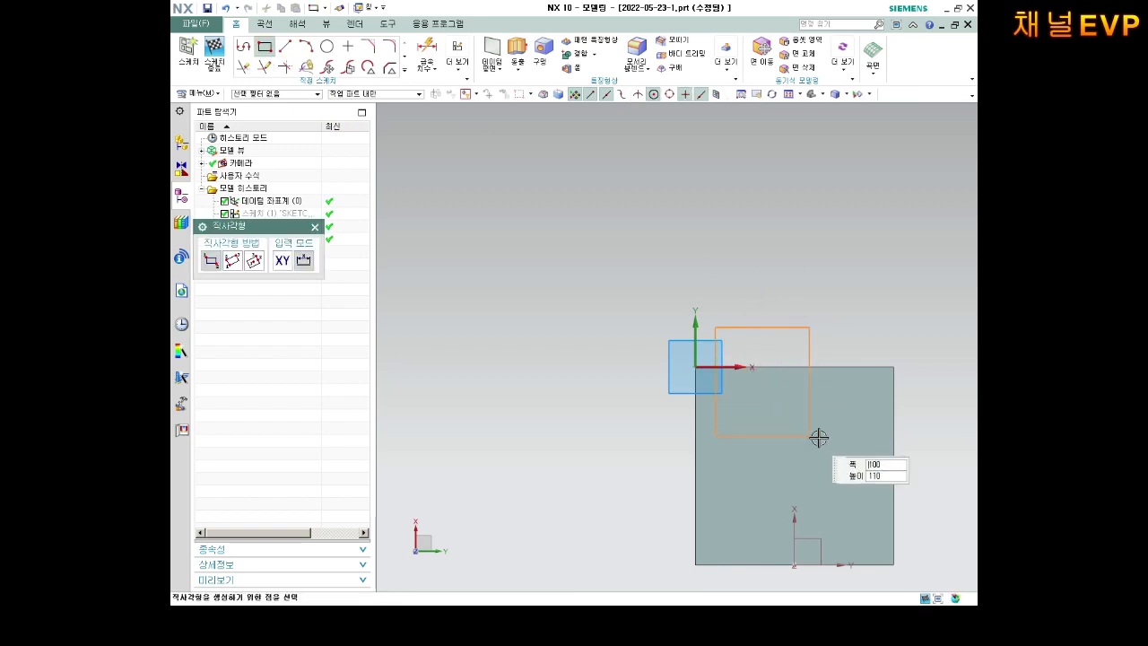
pyautogui.click(869, 470)
pyautogui.press('Escape')
pyautogui.scroll(2, 914, 400)
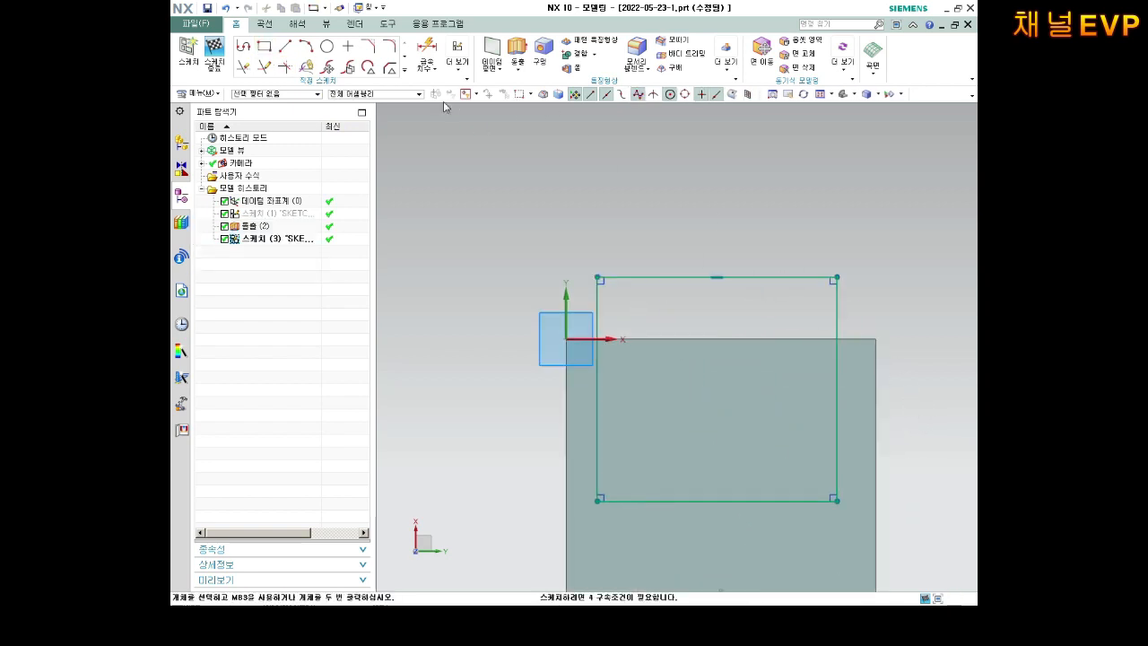
# Dimension the rectangle's outer line with Rapid Dimension and set its length to 160 mm
pyautogui.click(434, 58)
pyautogui.click(686, 277)
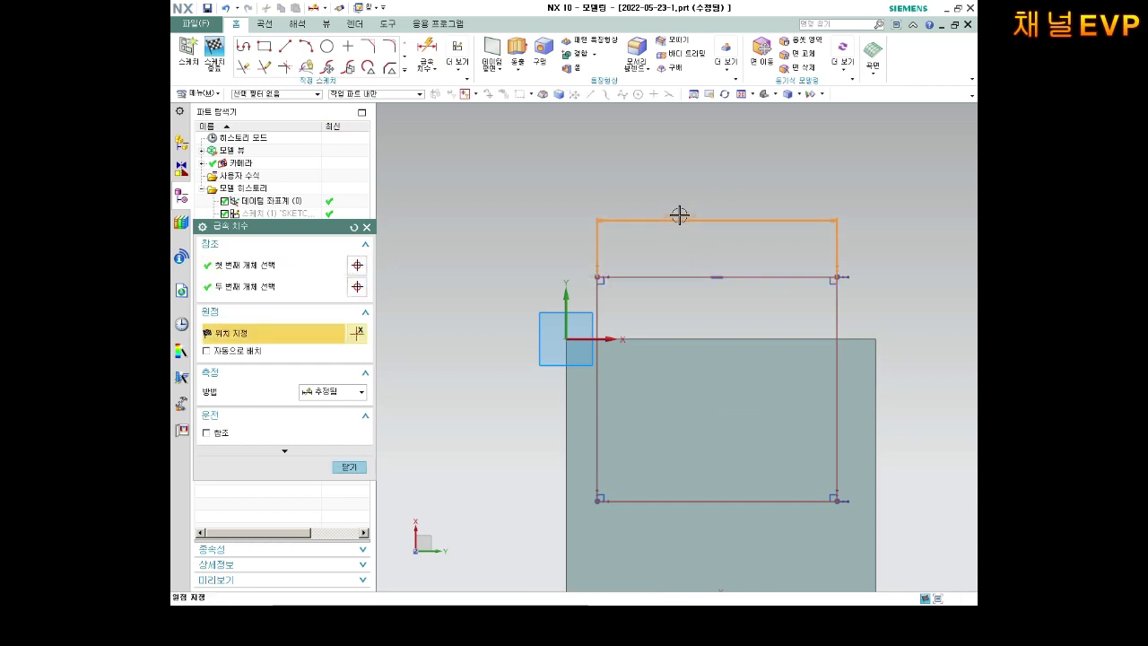
pyautogui.click(679, 216)
pyautogui.write('160')
pyautogui.press('Return')
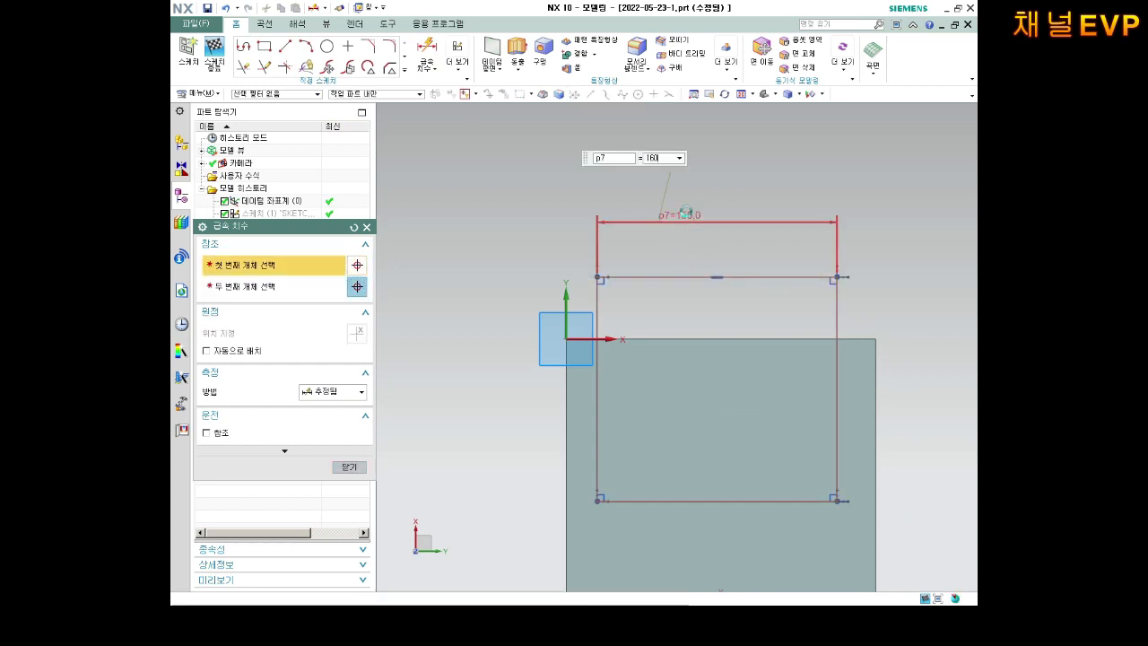
pyautogui.scroll(-3, 716, 364)
pyautogui.scroll(2, 759, 390)
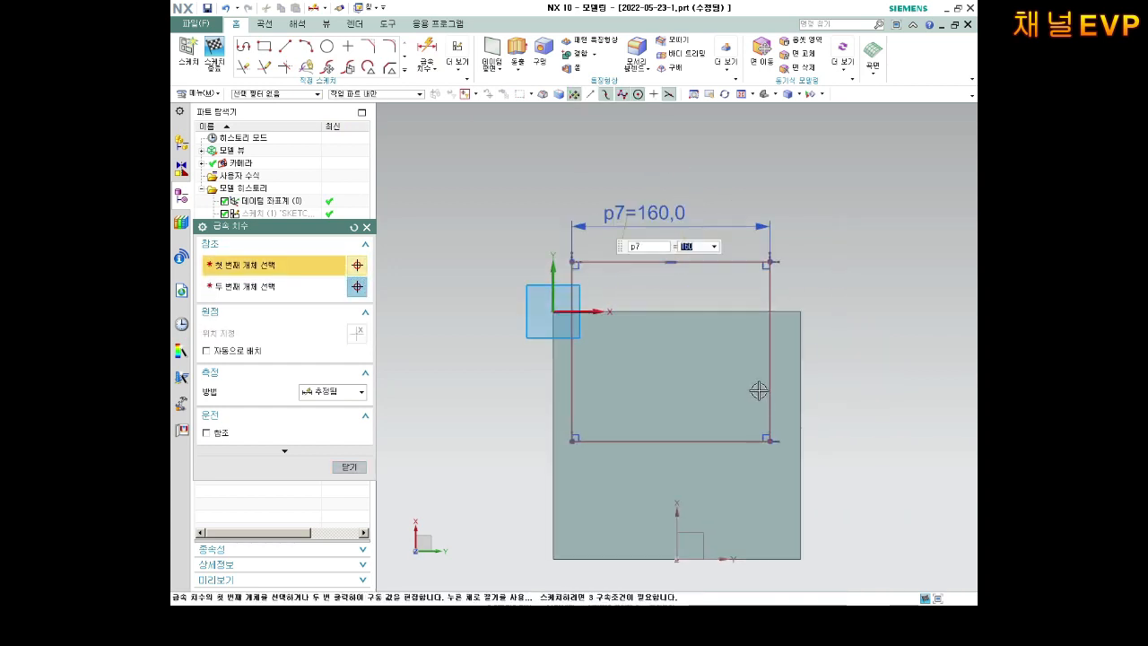
# Dimension the distance from the datum X axis to the rectangle's side line and set it to 80 mm
pyautogui.click(678, 512)
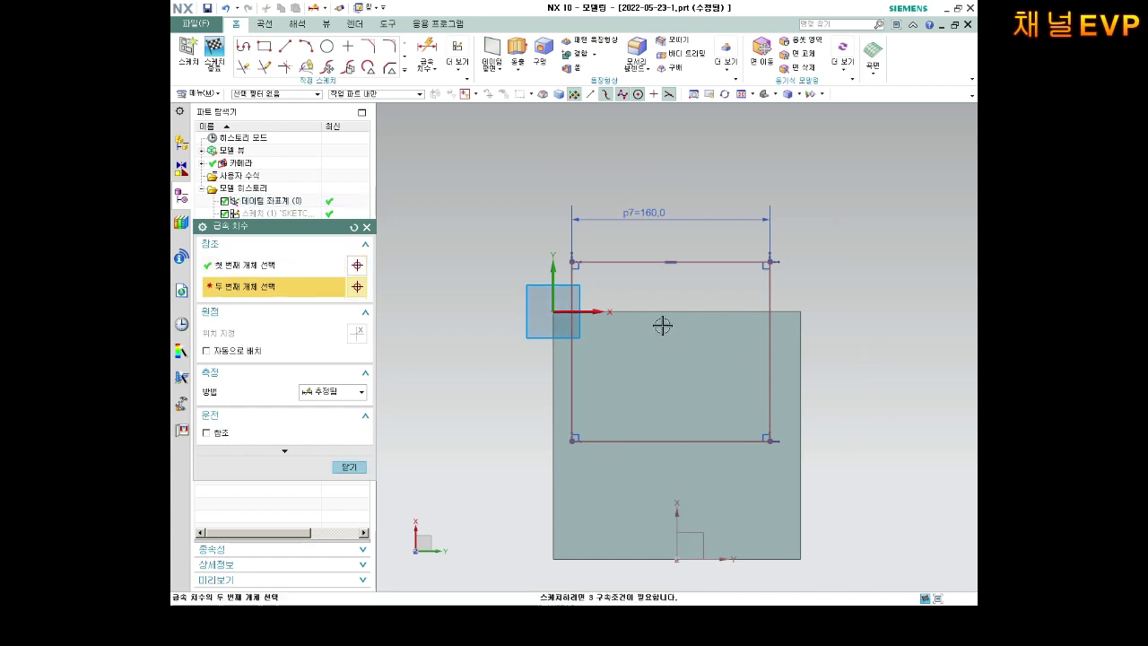
pyautogui.click(575, 278)
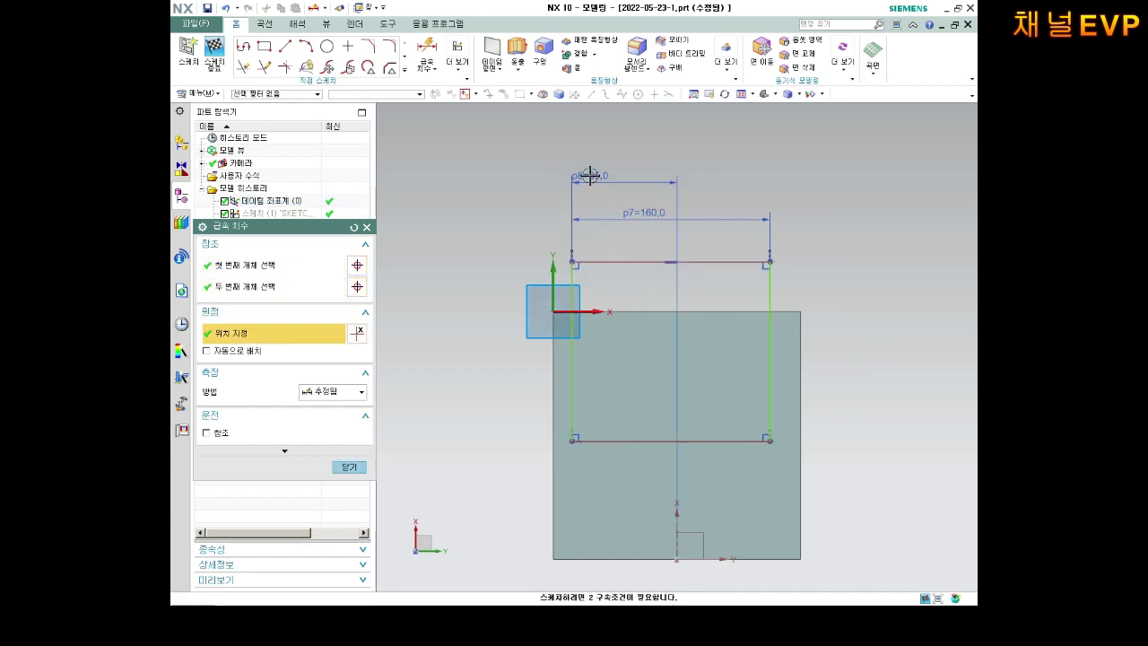
pyautogui.click(591, 174)
pyautogui.write('80')
pyautogui.press('Return')
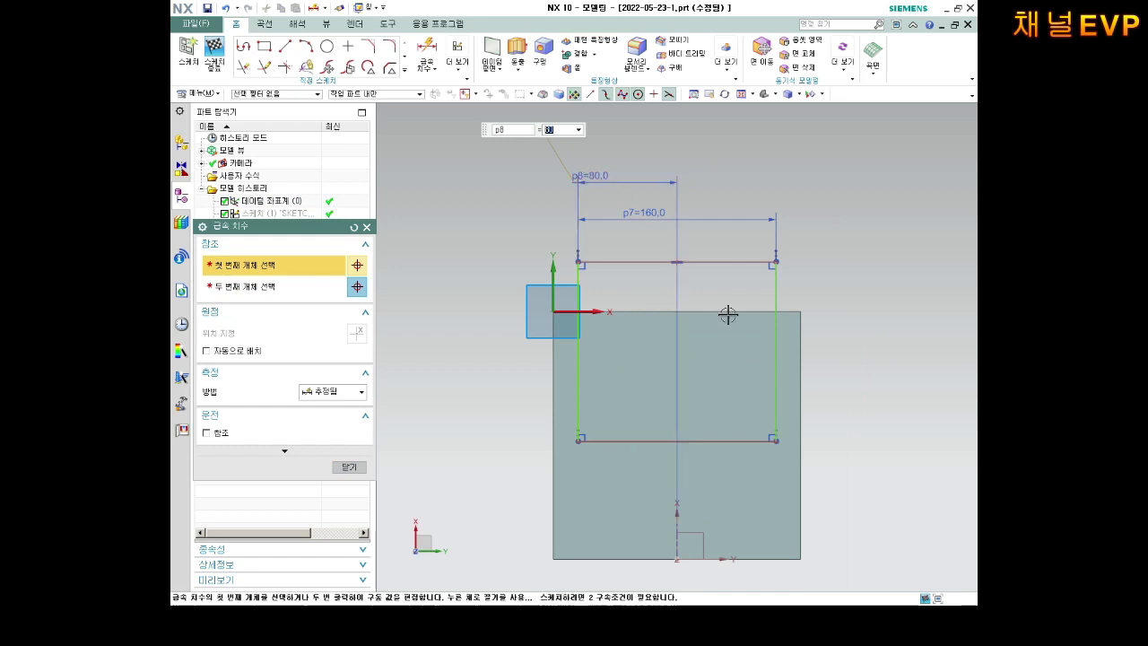
# Dimension the distance from the block's edge to the rectangle's inner line and set it to 80 mm
pyautogui.scroll(2, 762, 358)
pyautogui.click(699, 279)
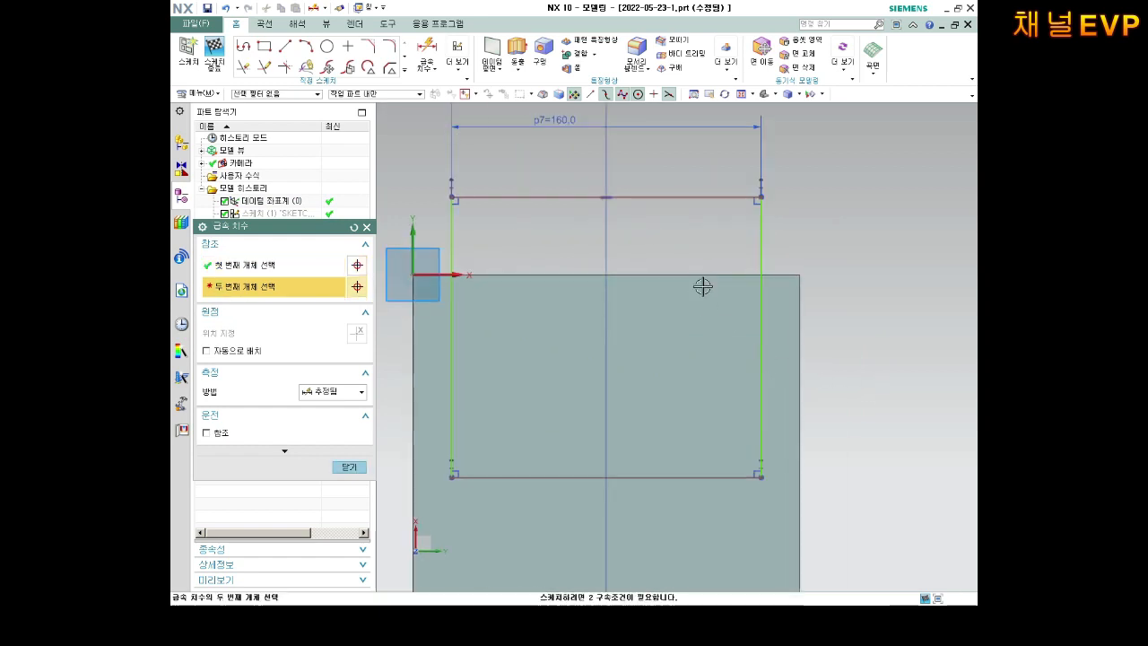
pyautogui.click(710, 484)
pyautogui.click(831, 386)
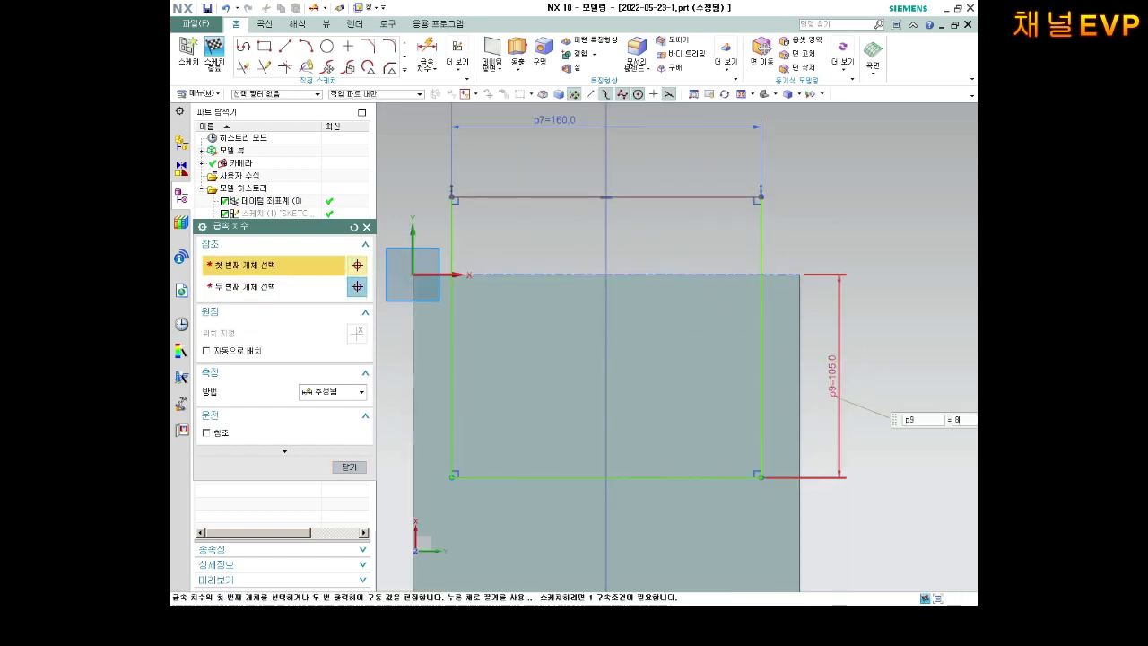
pyautogui.scroll(-4, 827, 385)
pyautogui.moveTo(827, 386)
pyautogui.mouseDown(button='middle')
pyautogui.moveTo(851, 440)
pyautogui.moveTo(837, 342)
pyautogui.mouseUp(button='middle')
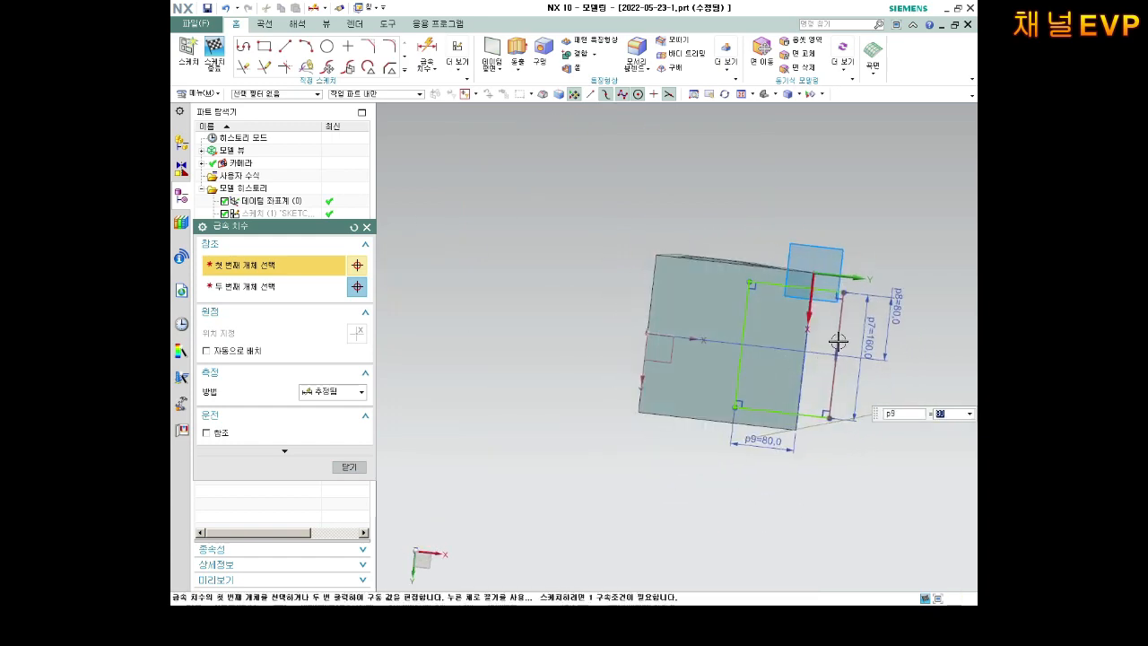
# Move the two 80 mm dimensions closer to the rectangle and leave the dimension command
pyautogui.scroll(3, 837, 342)
pyautogui.moveTo(851, 402)
pyautogui.mouseDown(button='middle')
pyautogui.moveTo(849, 415)
pyautogui.moveTo(859, 402)
pyautogui.moveTo(828, 403)
pyautogui.moveTo(846, 420)
pyautogui.mouseUp(button='middle')
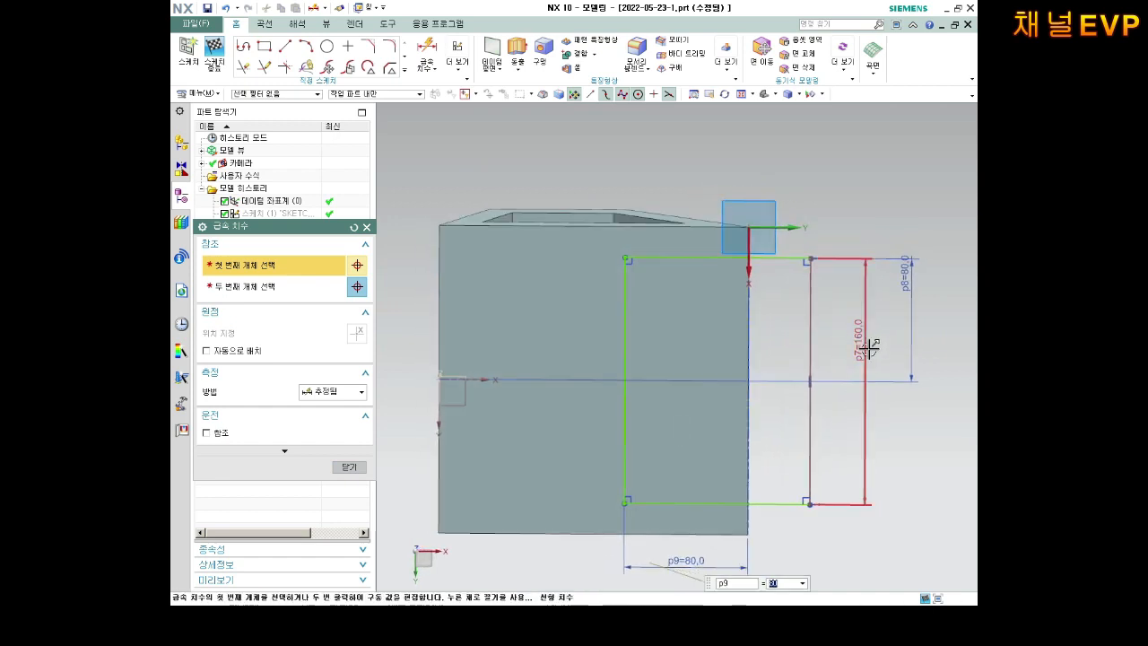
pyautogui.moveTo(904, 299); pyautogui.dragTo(894, 330)
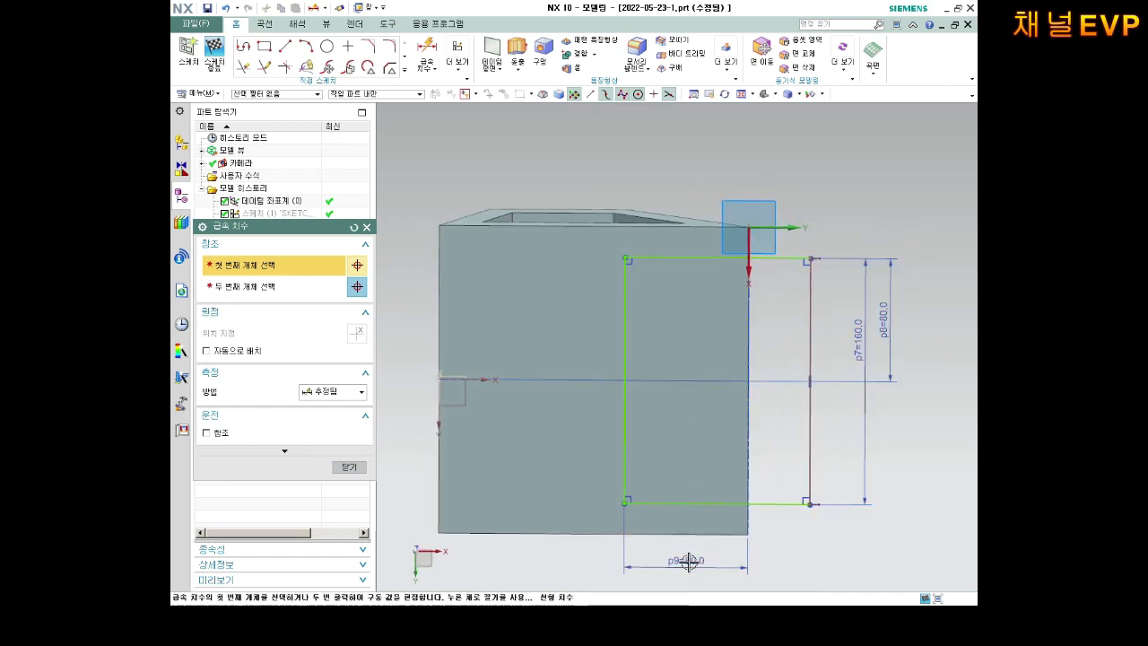
pyautogui.moveTo(688, 561); pyautogui.dragTo(688, 556)
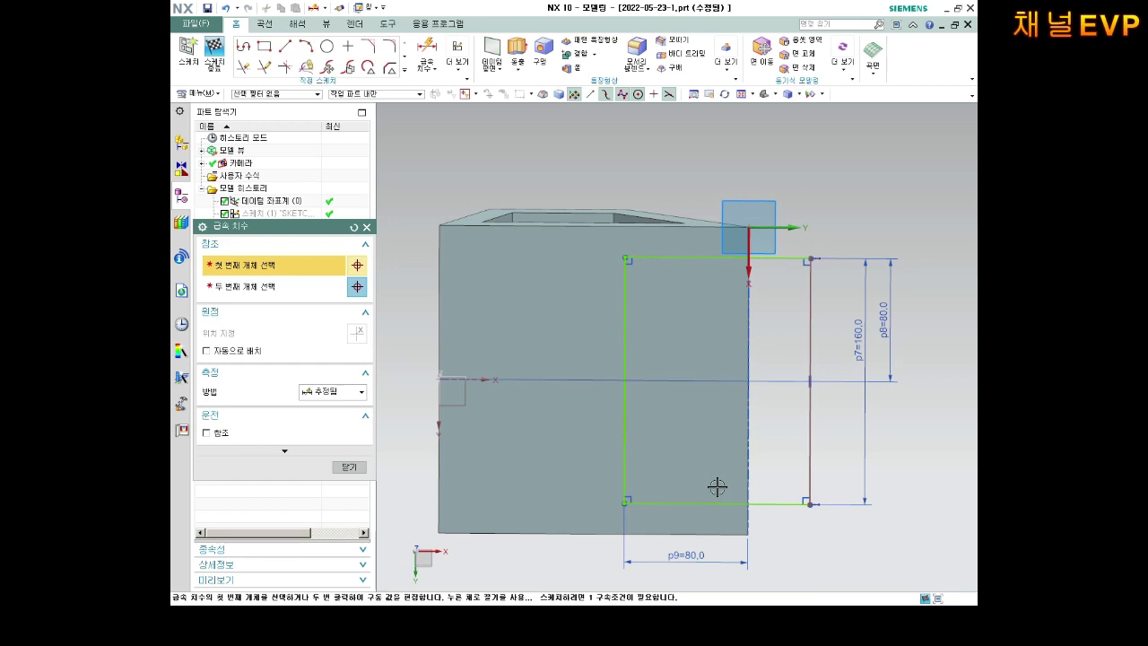
pyautogui.moveTo(773, 456); pyautogui.dragTo(771, 445, button='middle')
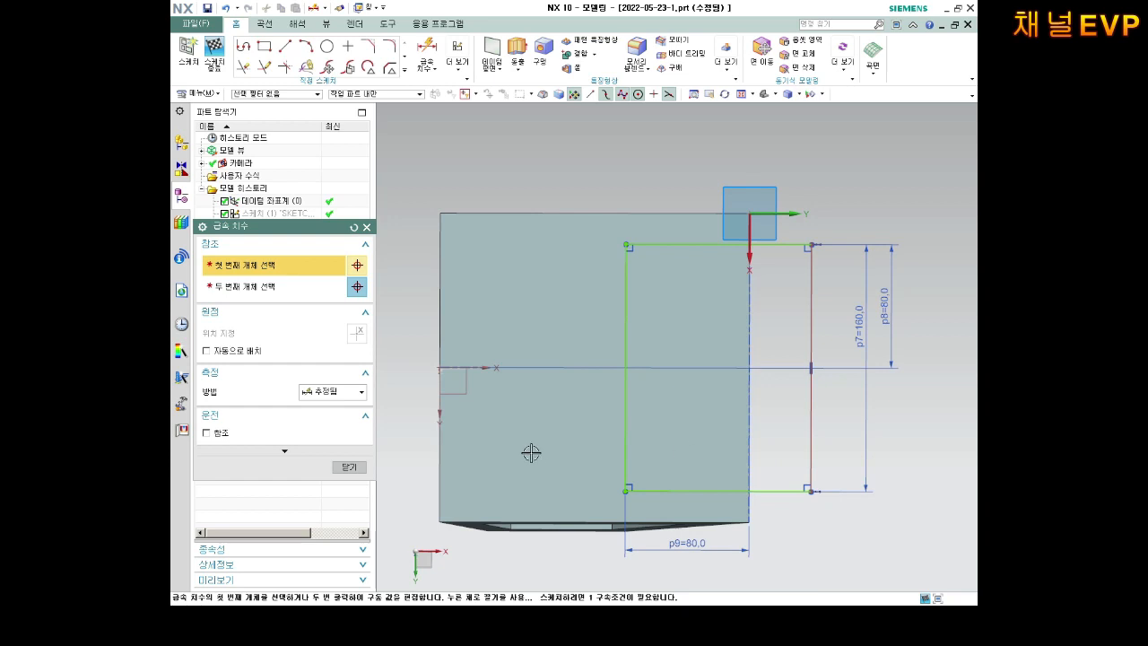
pyautogui.click(366, 227)
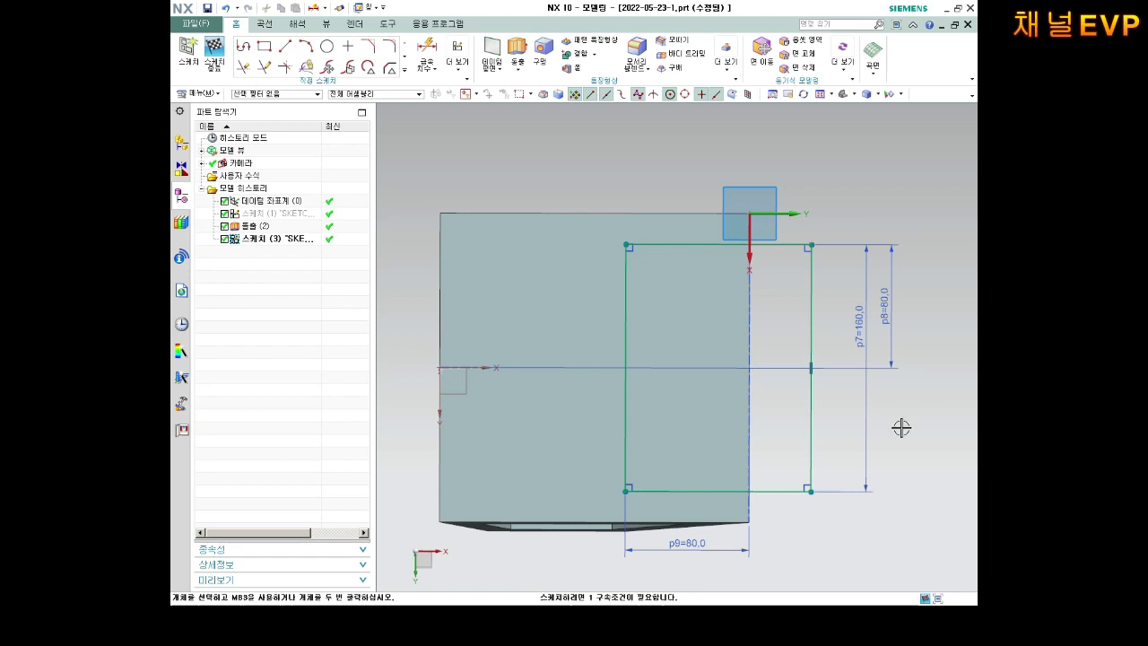
# Finish the sketch and start extruding the rectangle with the Boolean set to Subtract
pyautogui.moveTo(730, 323); pyautogui.dragTo(664, 404, button='middle')
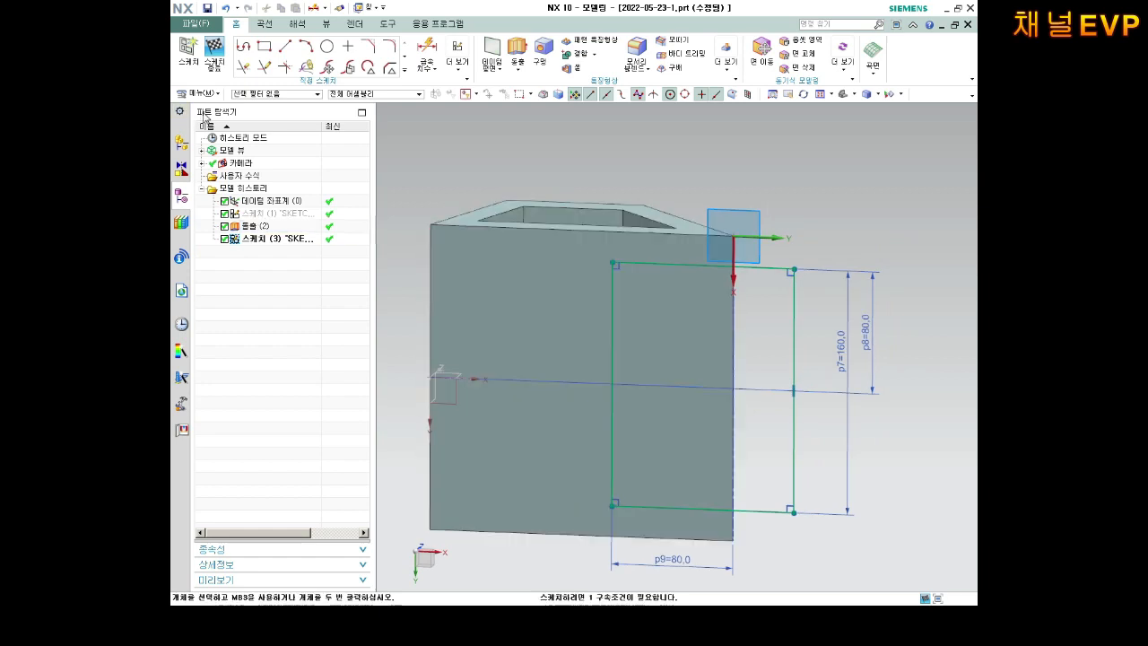
pyautogui.click(214, 63)
pyautogui.click(325, 53)
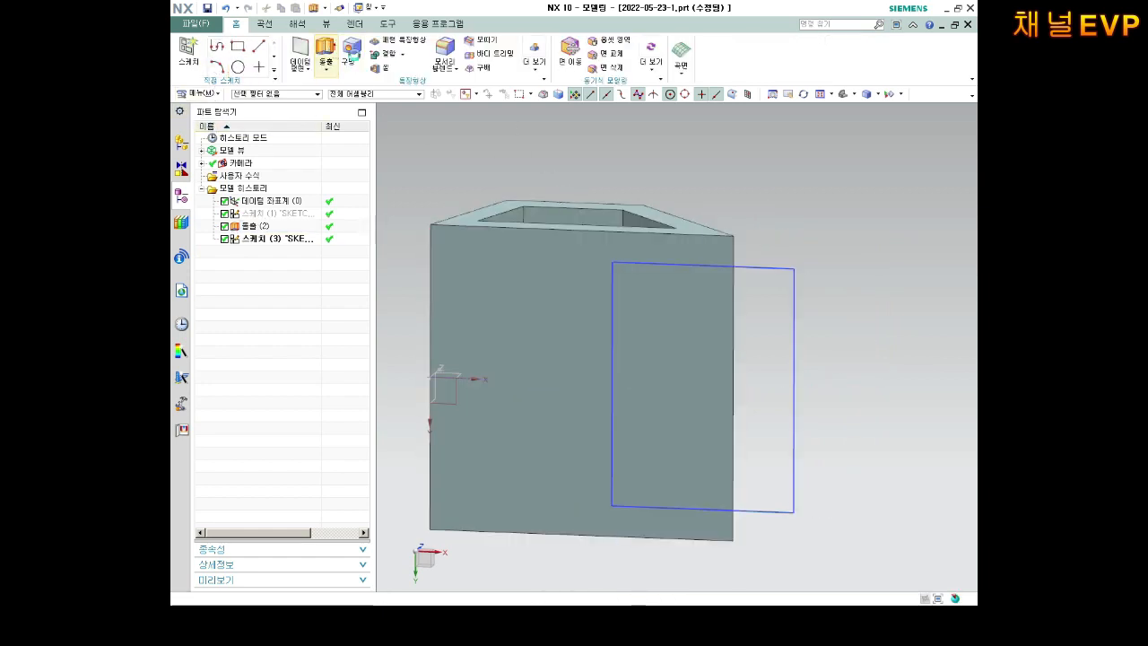
pyautogui.click(751, 273)
pyautogui.moveTo(741, 227); pyautogui.dragTo(717, 277, button='middle')
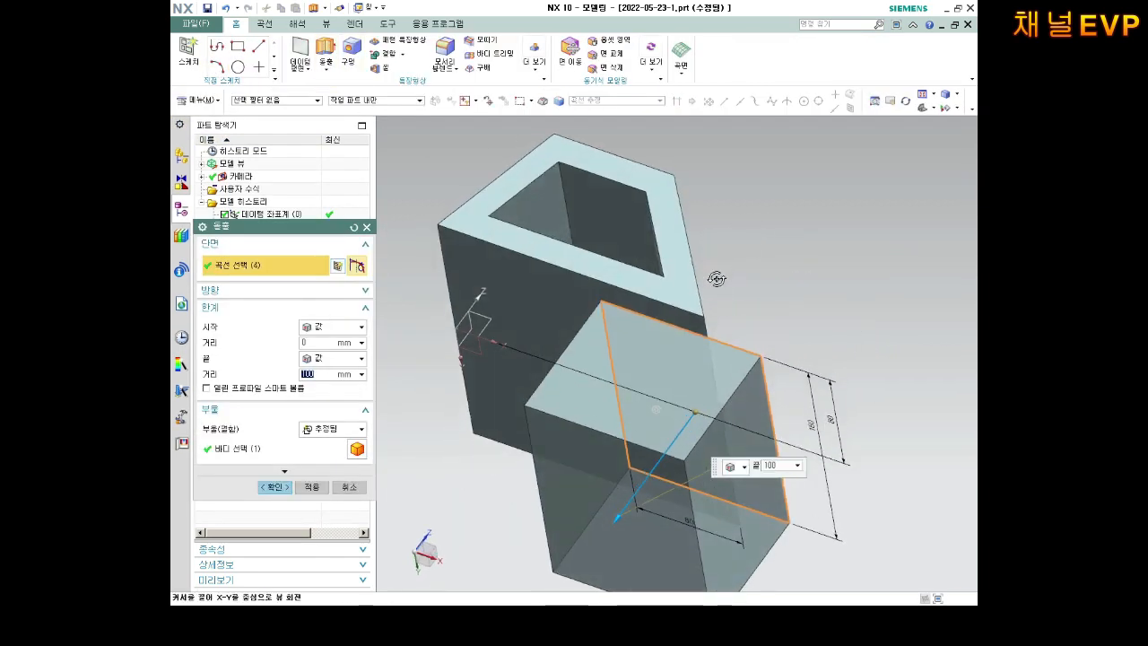
pyautogui.click(331, 431)
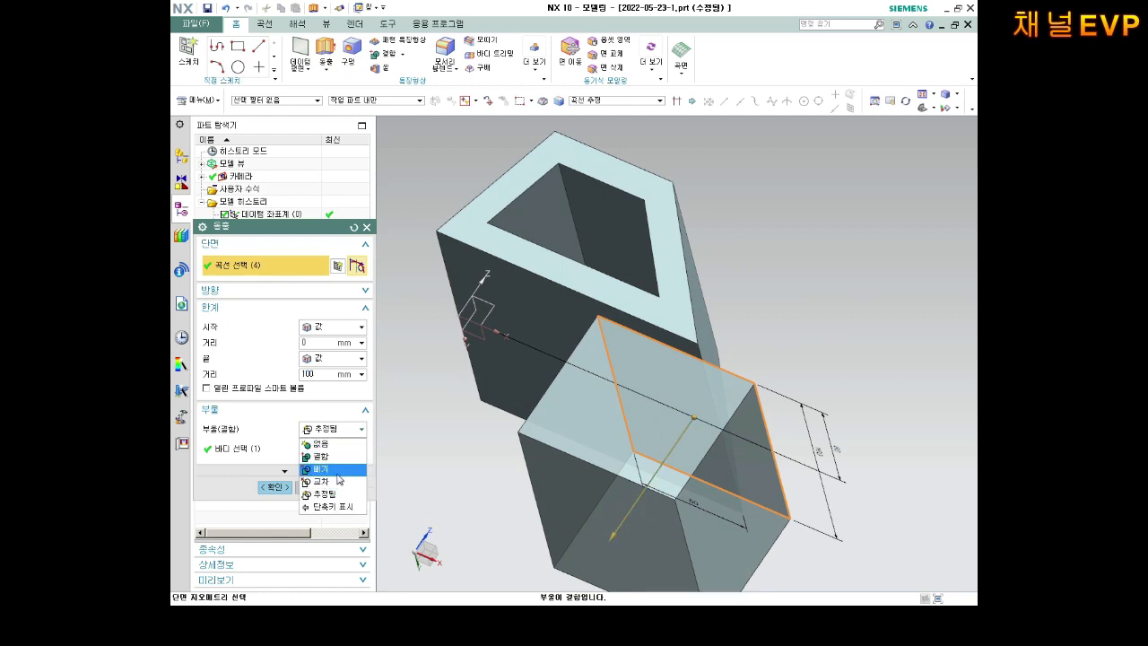
pyautogui.click(336, 477)
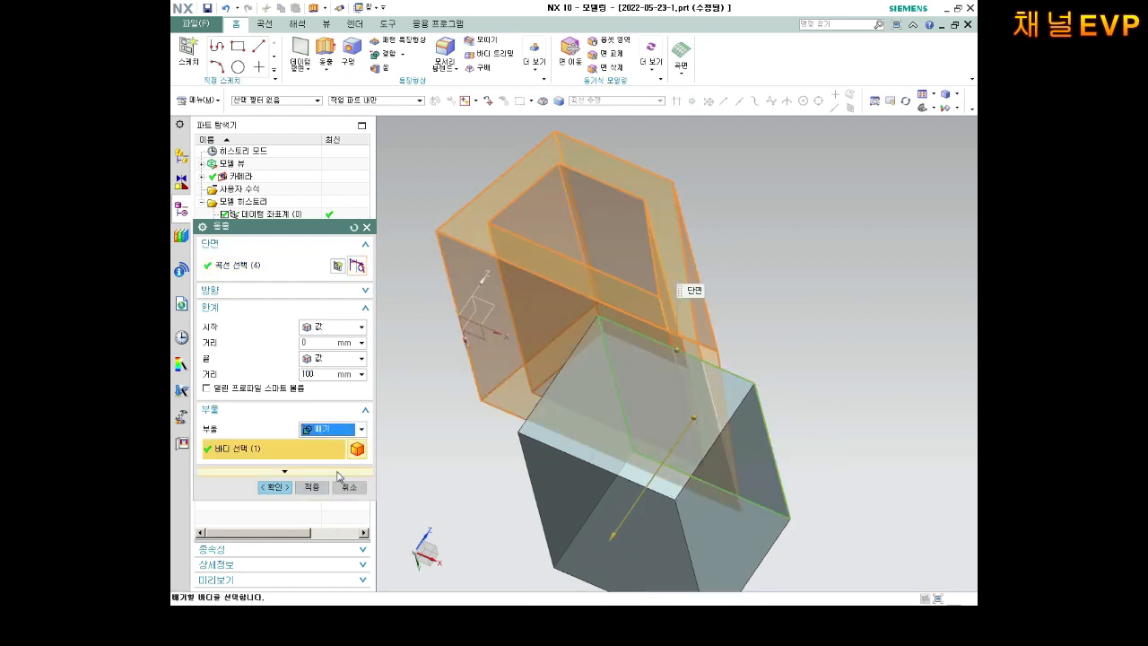
# Reverse the extrude direction into the block, set the start limit to Through All (끝부분까지) with a 100 mm end, and create the cut
pyautogui.click(363, 290)
pyautogui.click(311, 314)
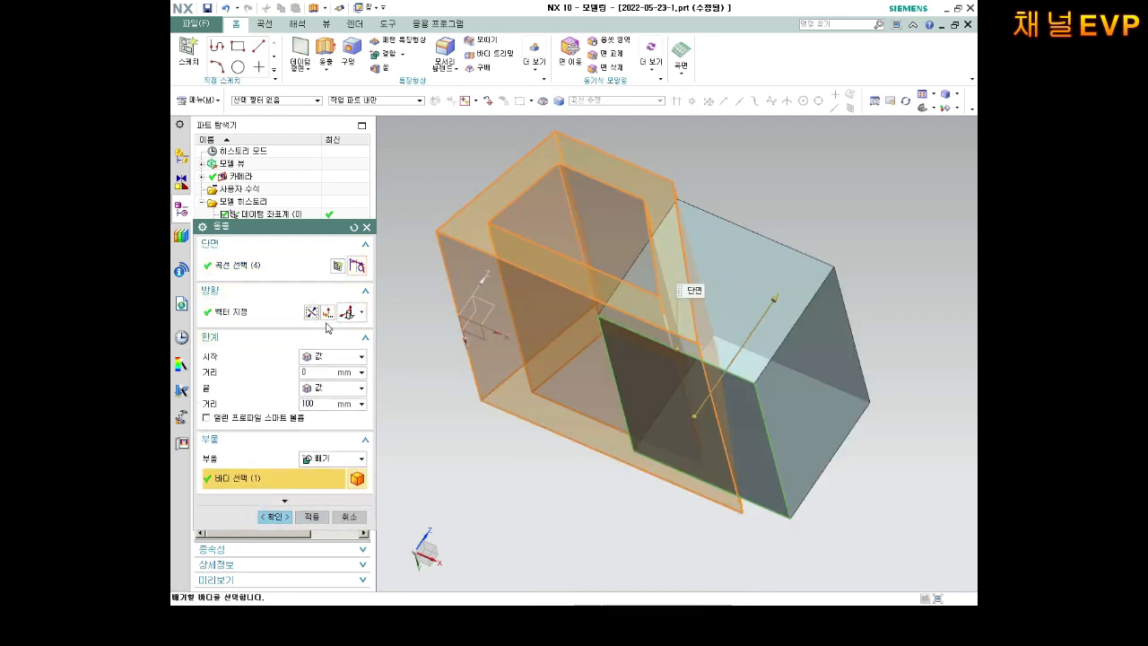
pyautogui.moveTo(439, 305); pyautogui.dragTo(422, 329, button='middle')
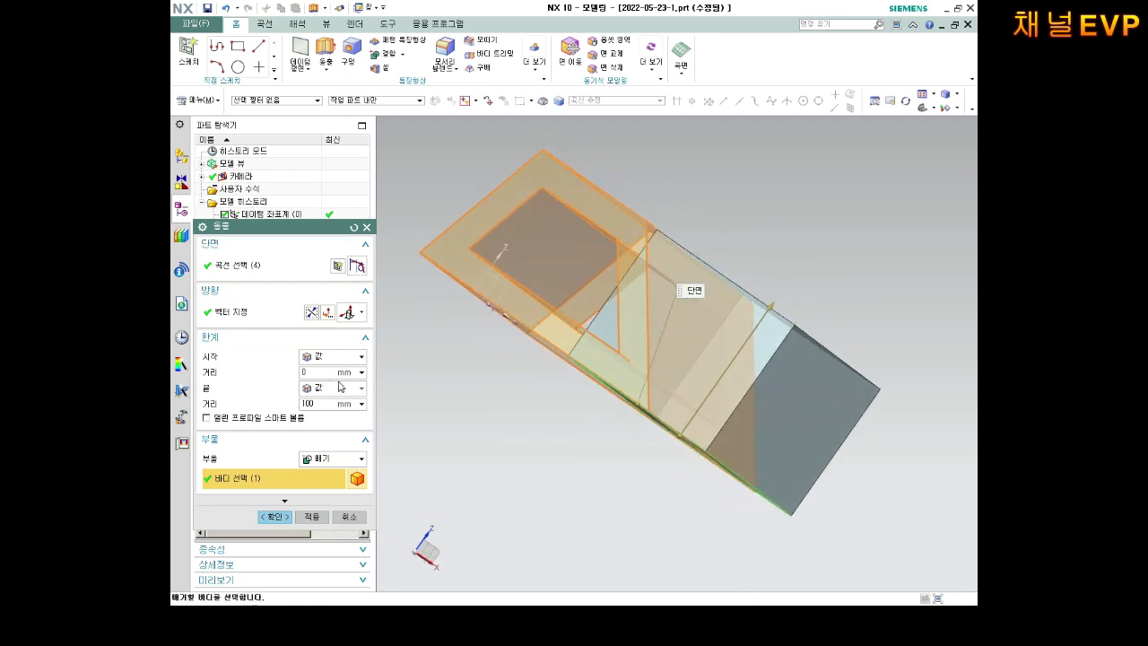
pyautogui.click(321, 361)
pyautogui.click(341, 443)
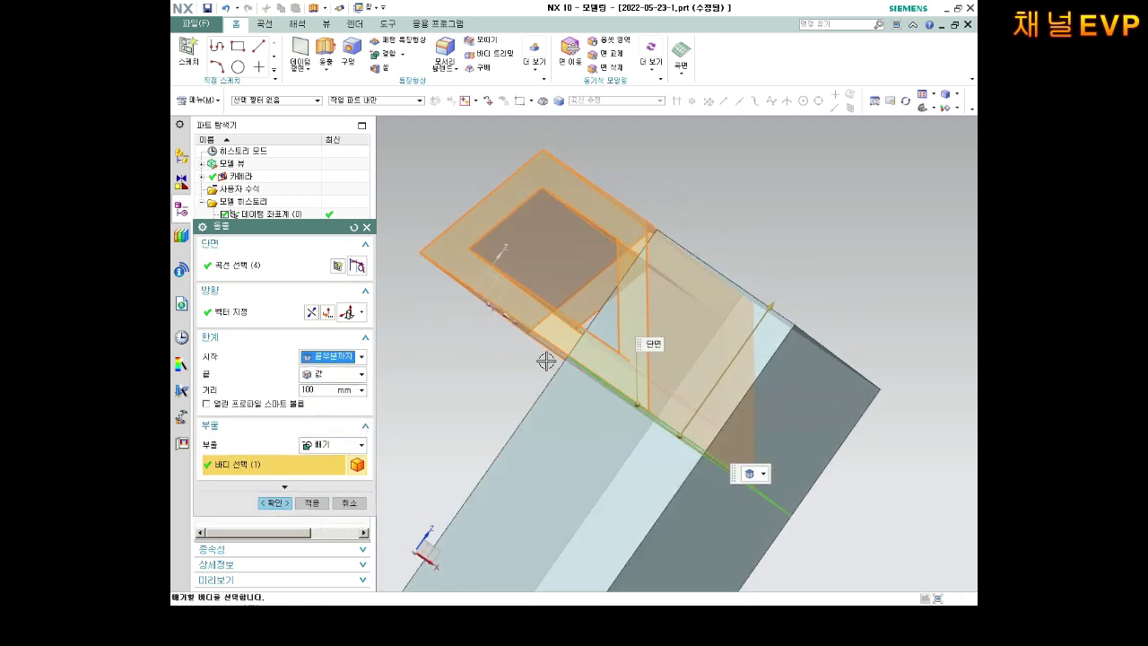
pyautogui.moveTo(546, 361); pyautogui.dragTo(560, 368, button='middle')
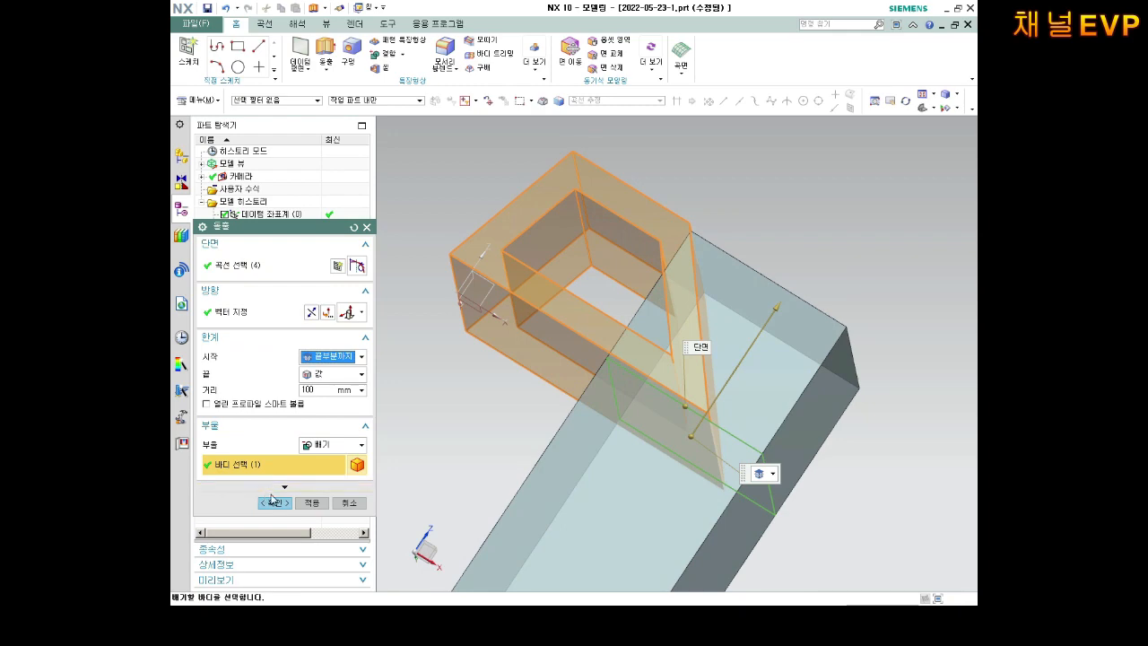
pyautogui.click(274, 503)
# Hide the rectangle sketch used for the cut
pyautogui.moveTo(475, 403)
pyautogui.mouseDown(button='middle')
pyautogui.moveTo(523, 463)
pyautogui.moveTo(607, 384)
pyautogui.moveTo(580, 380)
pyautogui.moveTo(632, 350)
pyautogui.moveTo(621, 335)
pyautogui.mouseUp(button='middle')
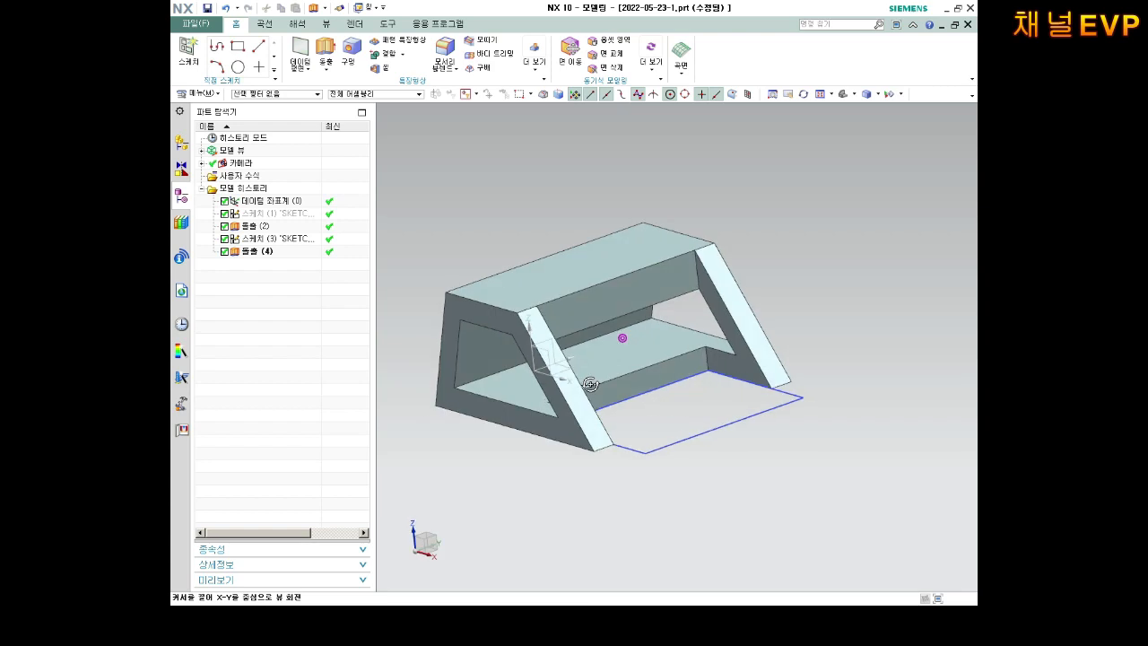
pyautogui.click(765, 419)
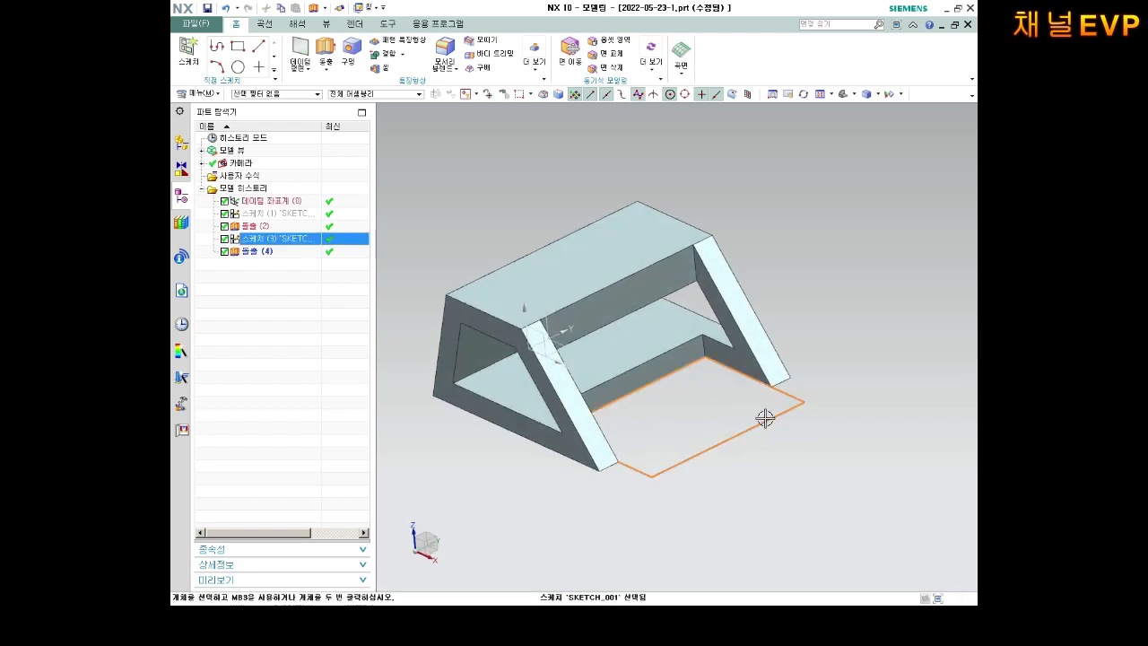
pyautogui.click(841, 404)
pyautogui.moveTo(655, 356)
pyautogui.mouseDown(button='middle')
pyautogui.moveTo(681, 331)
pyautogui.moveTo(686, 341)
pyautogui.moveTo(631, 260)
pyautogui.mouseUp(button='middle')
pyautogui.click(616, 263)
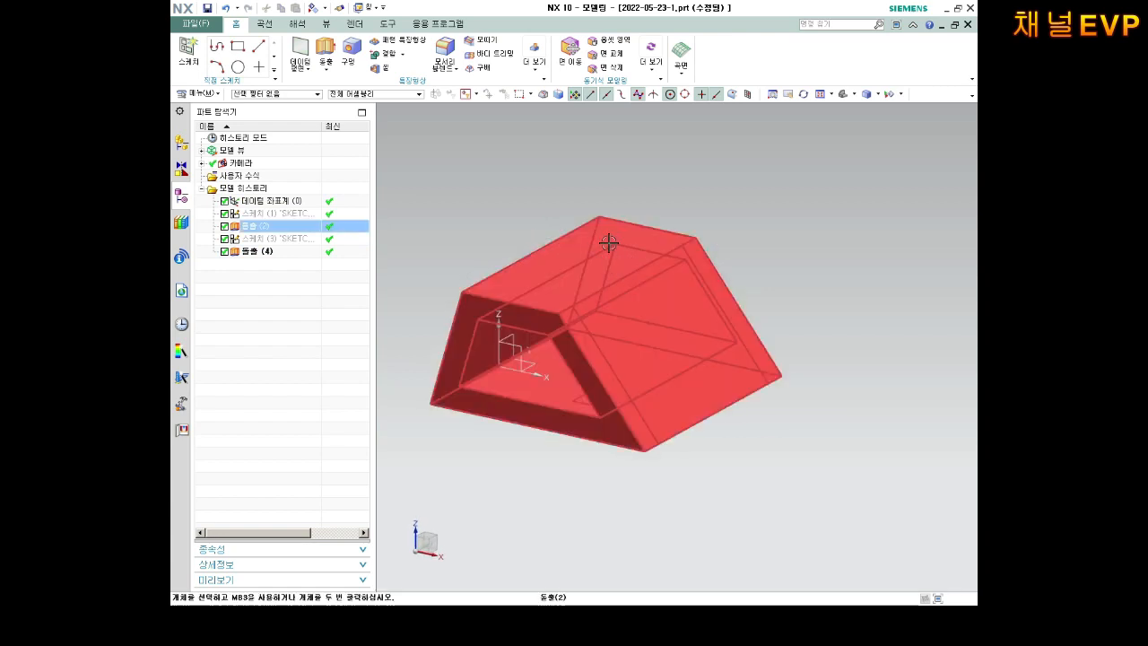
pyautogui.press('Escape')
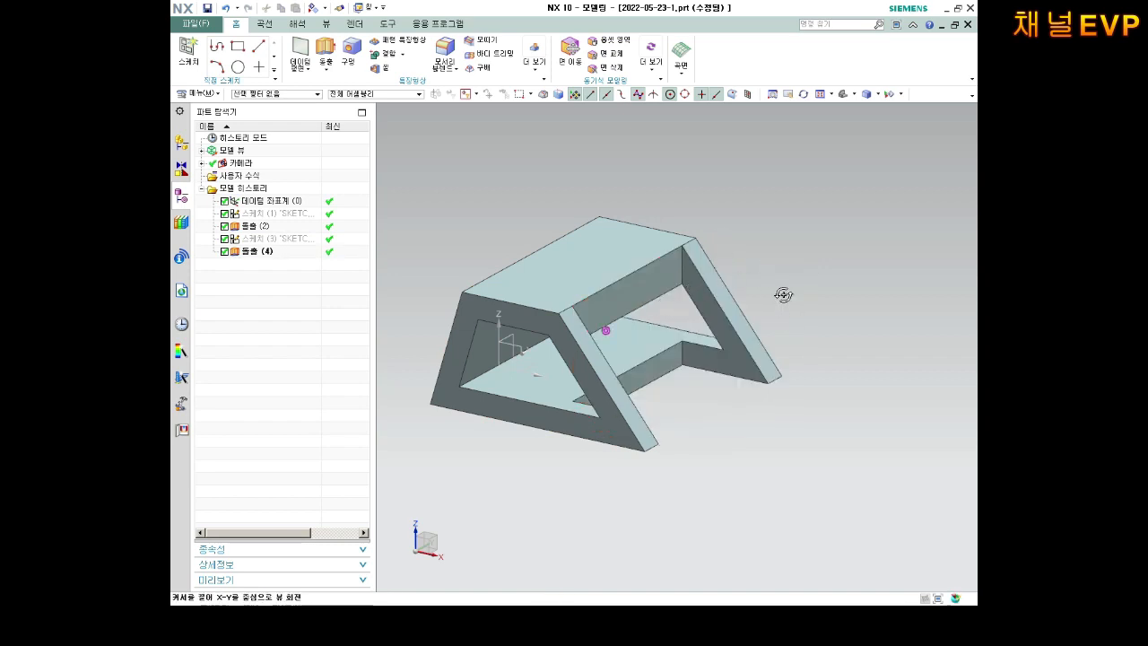
pyautogui.moveTo(784, 295); pyautogui.dragTo(685, 284, button='middle')
pyautogui.click(514, 273)
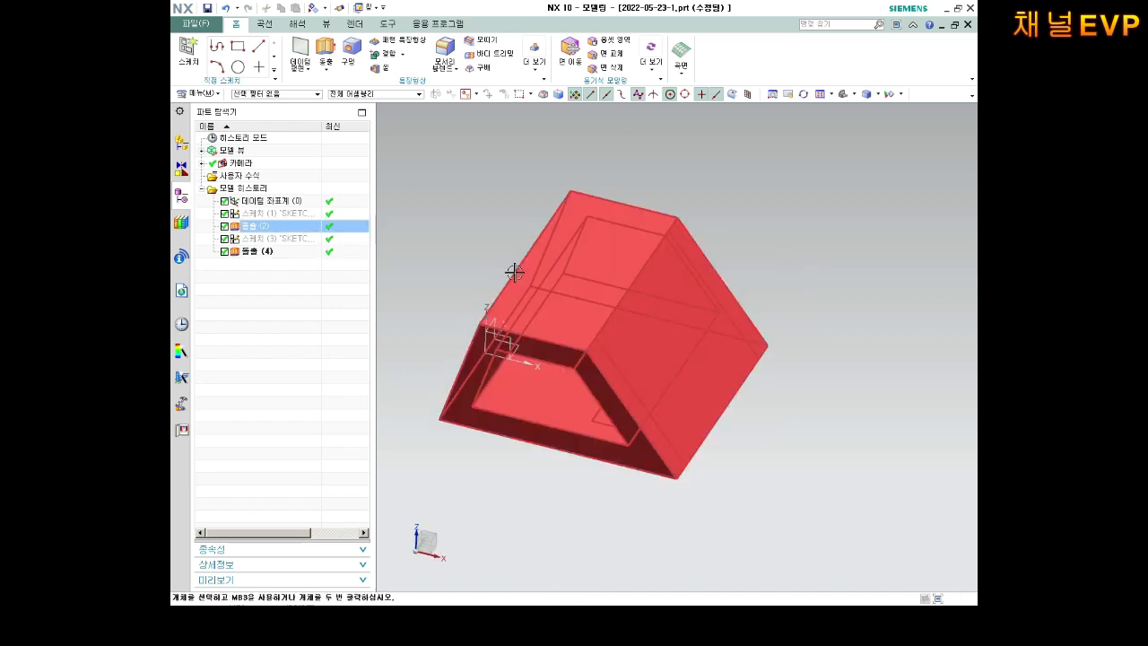
# Create a sketch on the flat top face of the trapezoidal block
pyautogui.click(629, 376)
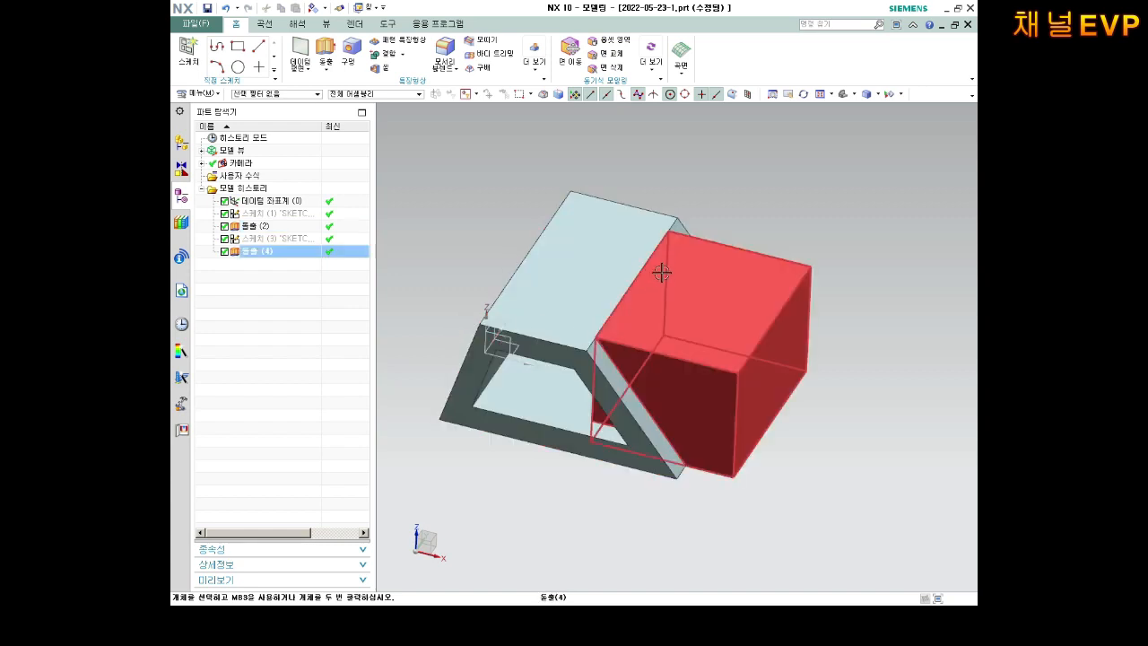
pyautogui.moveTo(845, 285); pyautogui.dragTo(615, 220, button='middle')
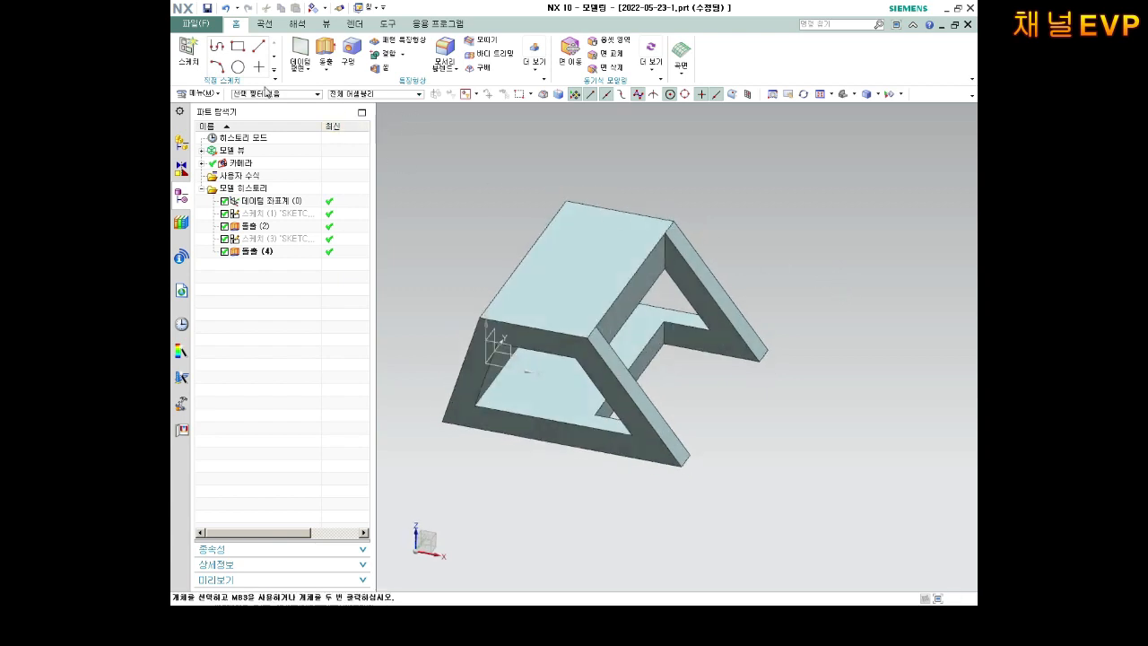
pyautogui.click(189, 56)
pyautogui.click(584, 233)
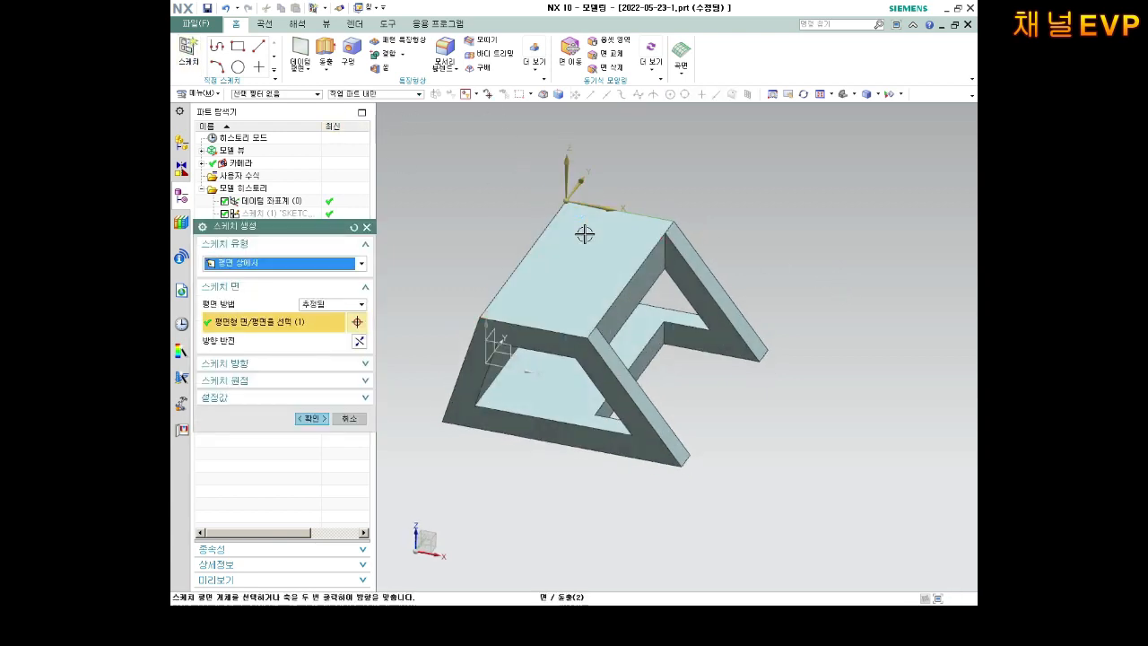
pyautogui.click(314, 418)
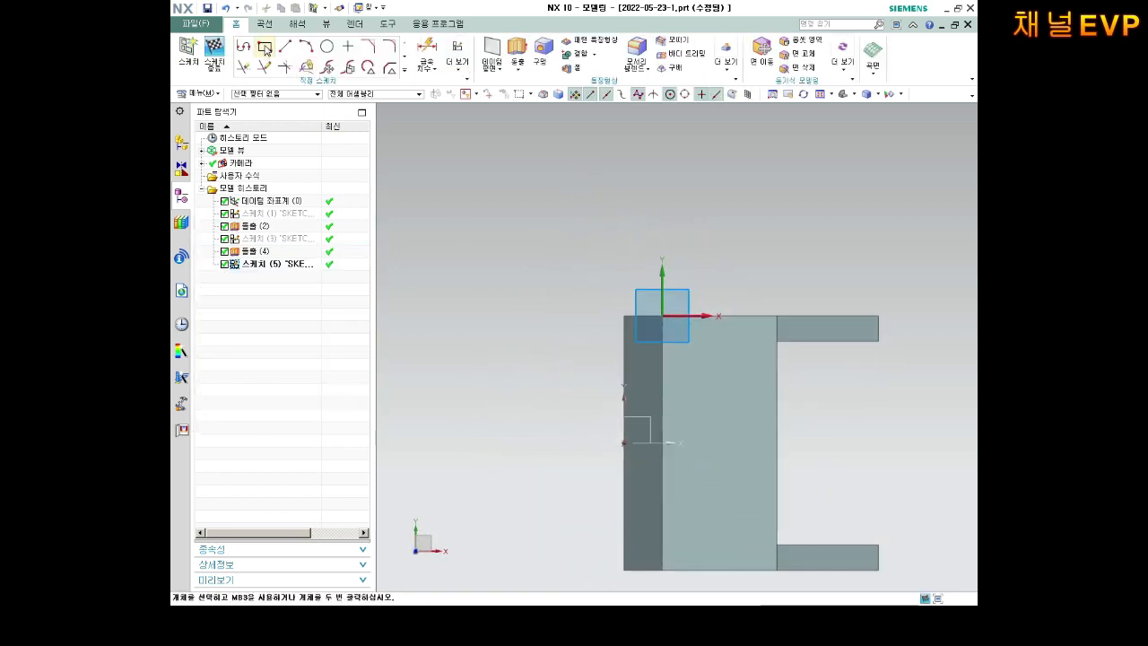
# Sketch a rectangle overlapping the top face's open side and dimension its vertical side to 160 mm
pyautogui.click(264, 47)
pyautogui.click(732, 360)
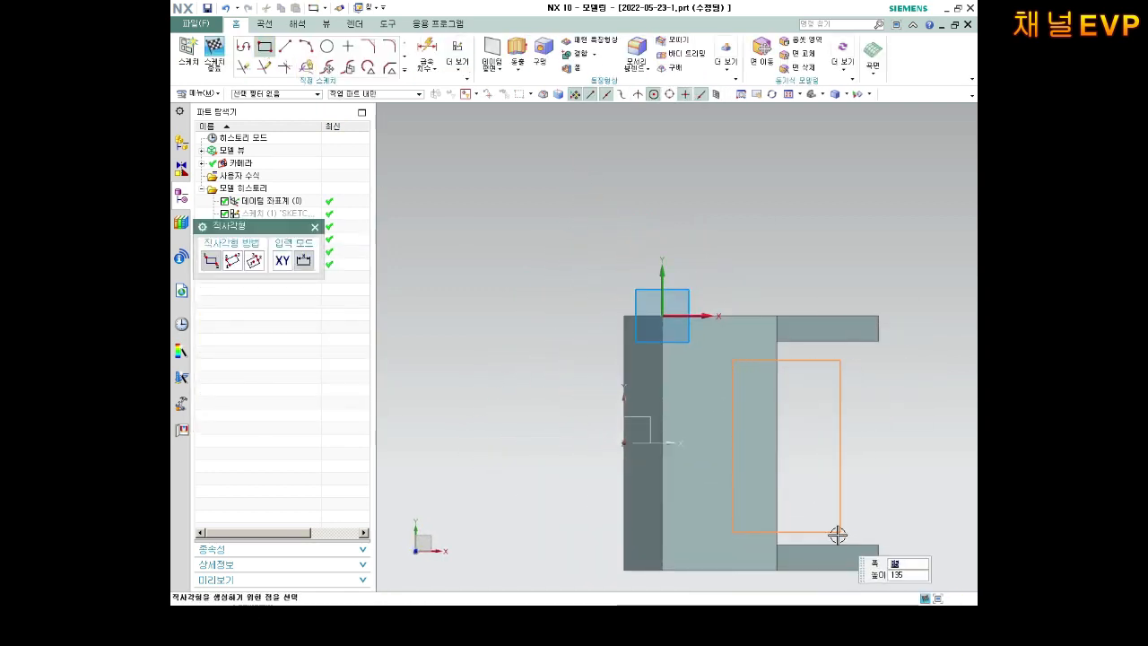
pyautogui.click(839, 532)
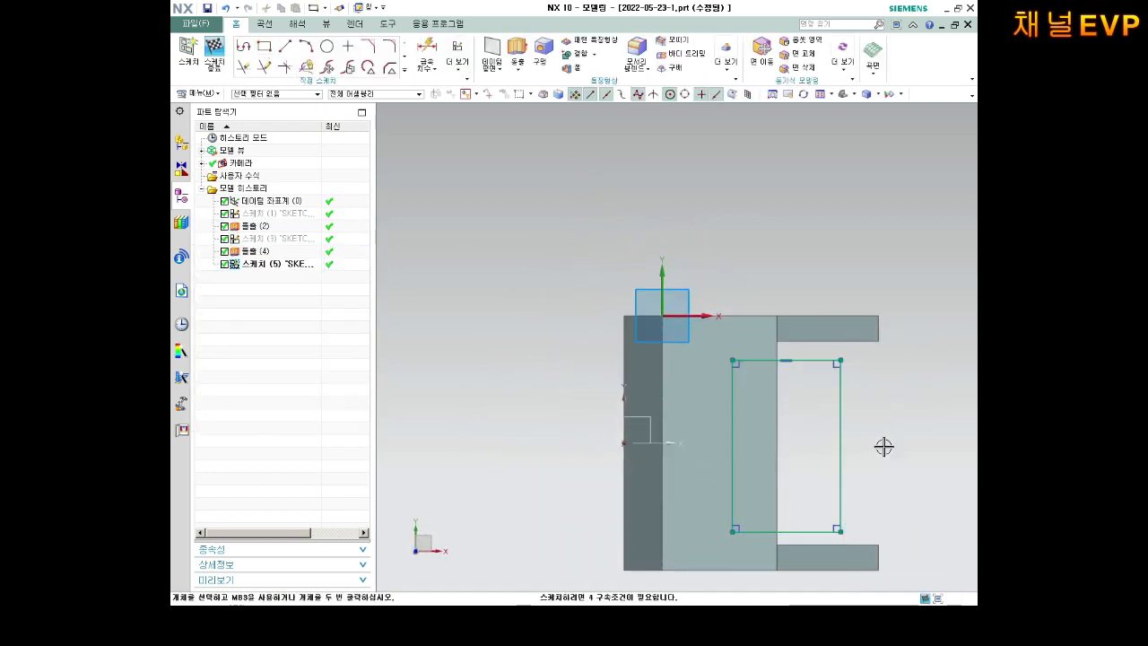
pyautogui.click(427, 49)
pyautogui.click(847, 390)
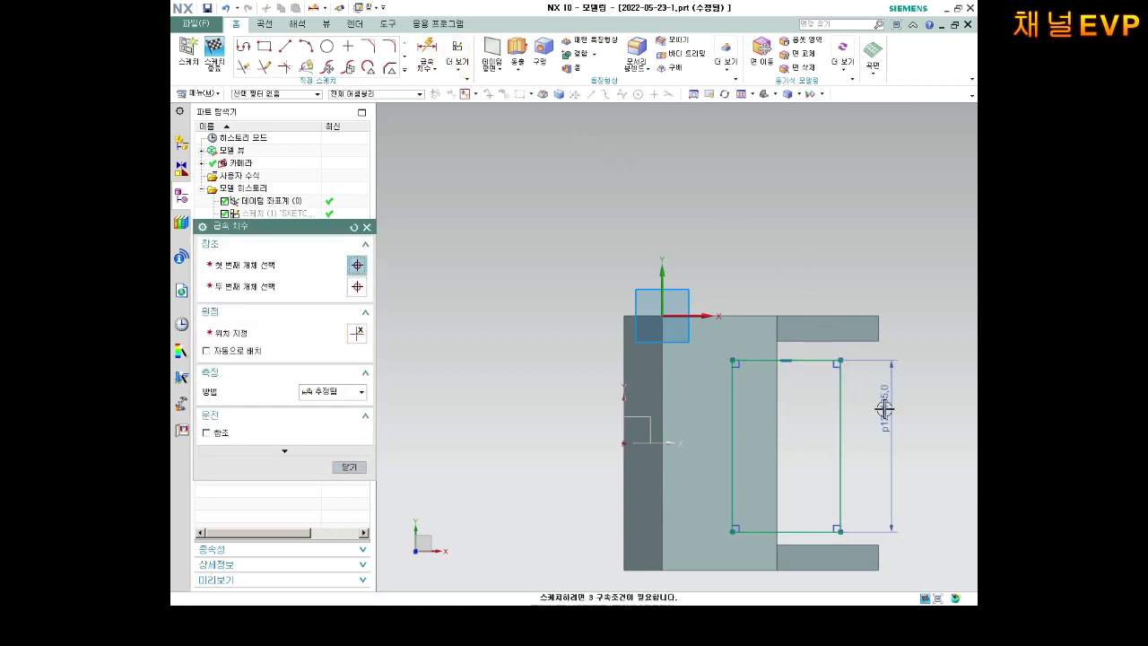
pyautogui.click(881, 405)
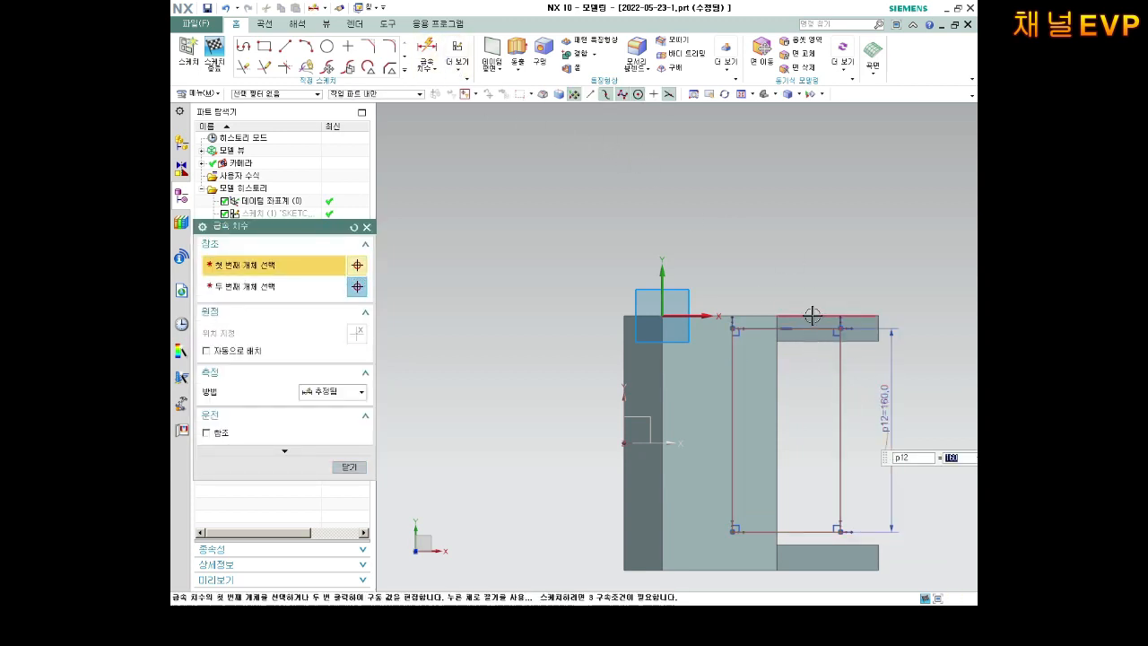
pyautogui.click(812, 315)
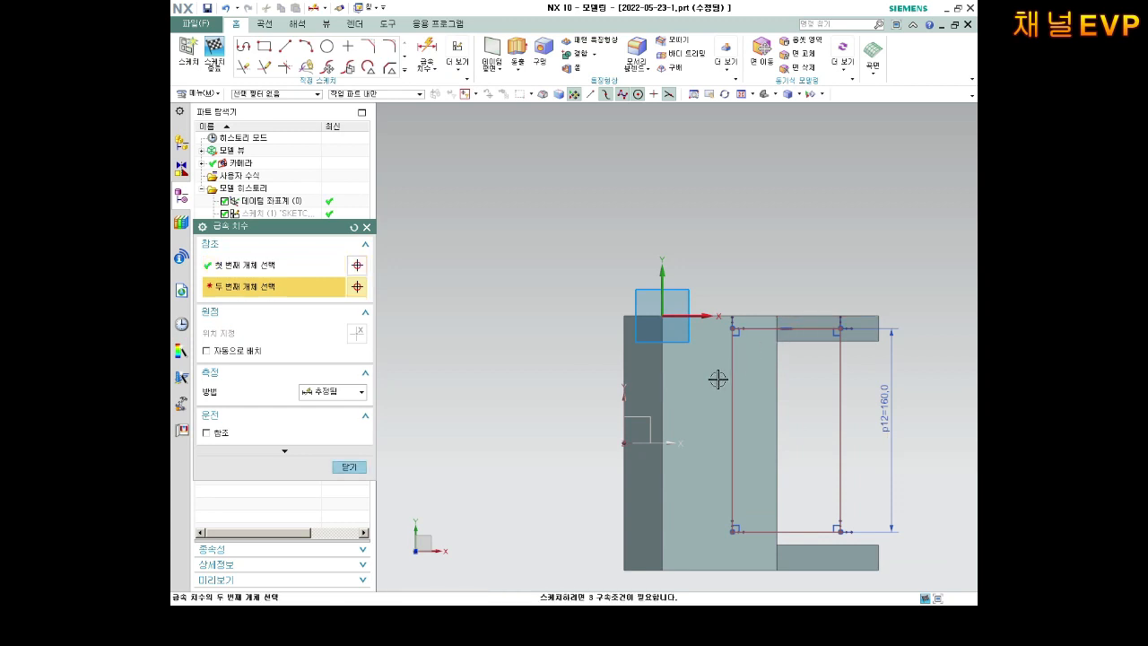
pyautogui.press('Escape')
pyautogui.click(432, 67)
pyautogui.click(455, 62)
pyautogui.click(445, 62)
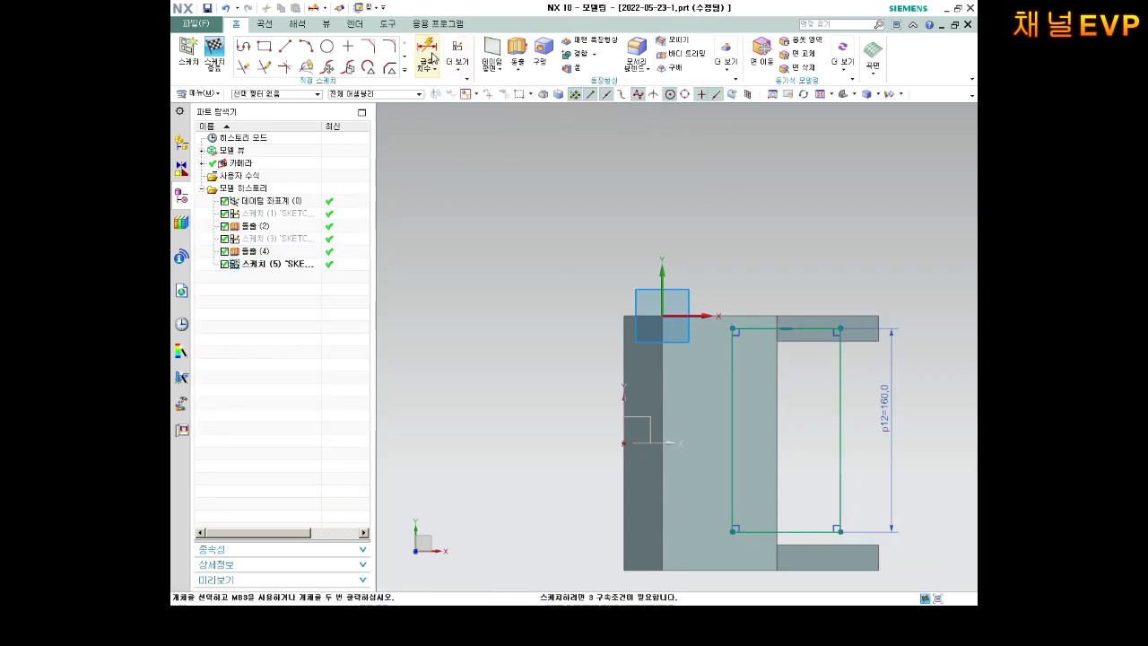
# Dimension the distance from the datum X axis to the rectangle's upper edge as 80 mm
pyautogui.click(431, 56)
pyautogui.click(663, 458)
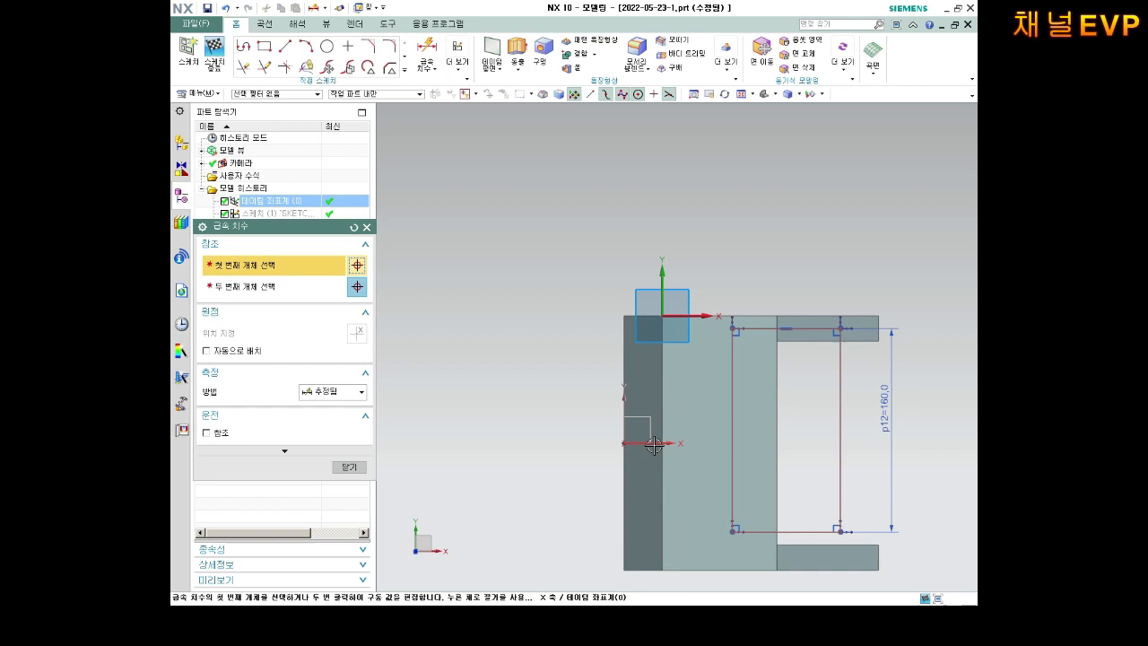
pyautogui.click(781, 329)
pyautogui.click(922, 357)
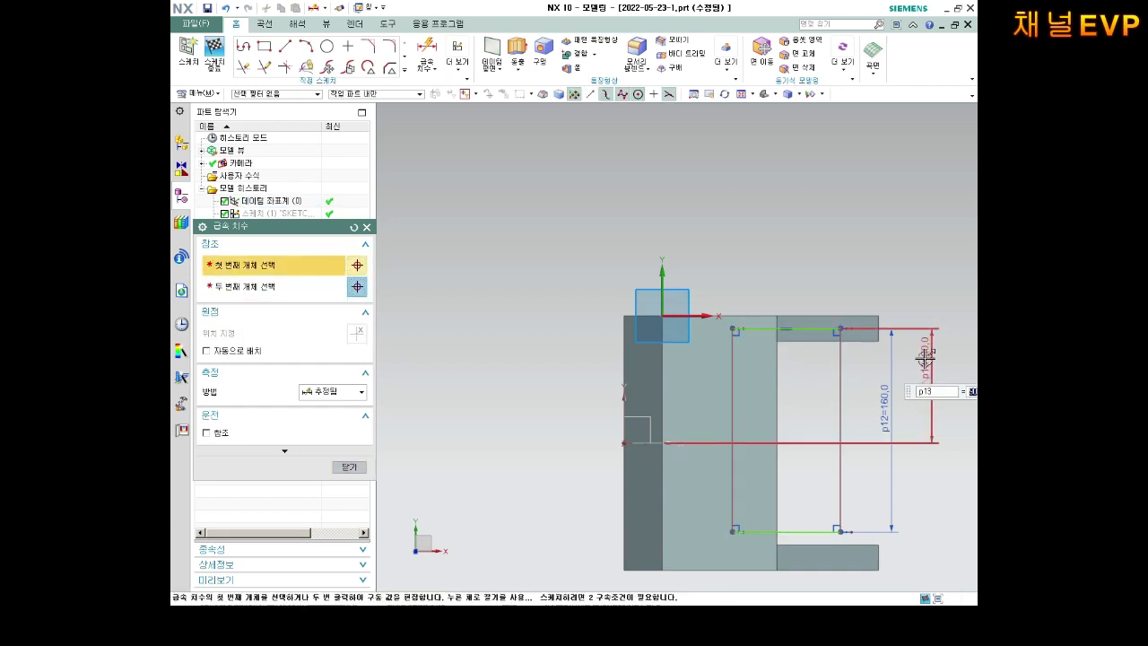
pyautogui.write('80')
pyautogui.press('Return')
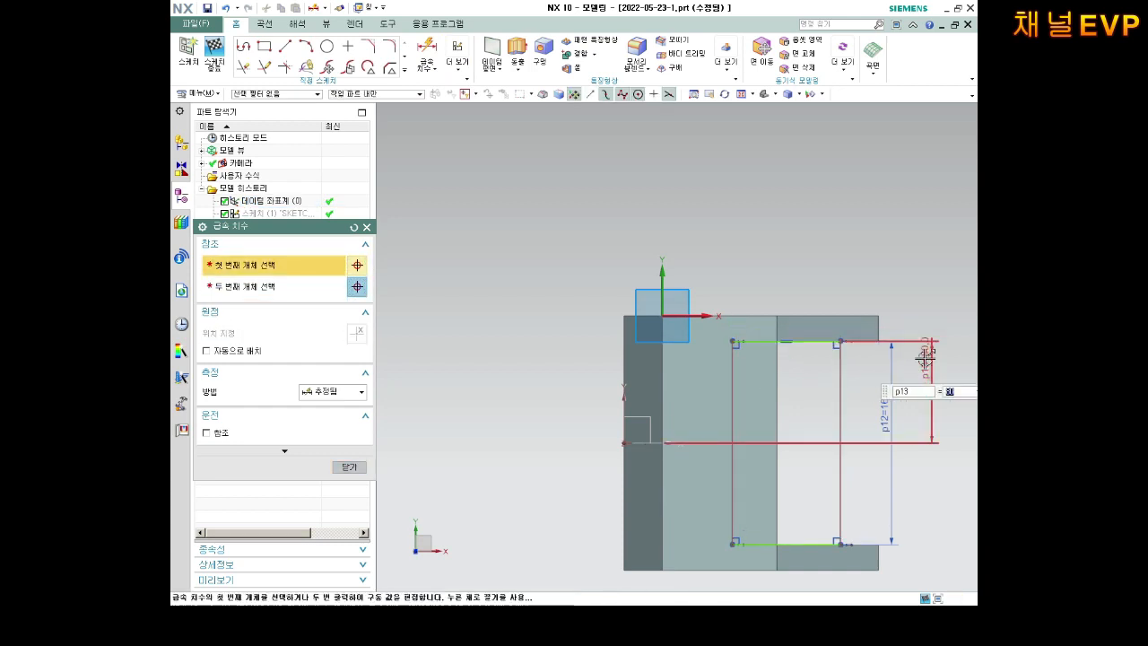
# Dimension the horizontal distance from the block's outer left edge to the rectangle's left side as 80 mm
pyautogui.click(622, 348)
pyautogui.scroll(2, 748, 507)
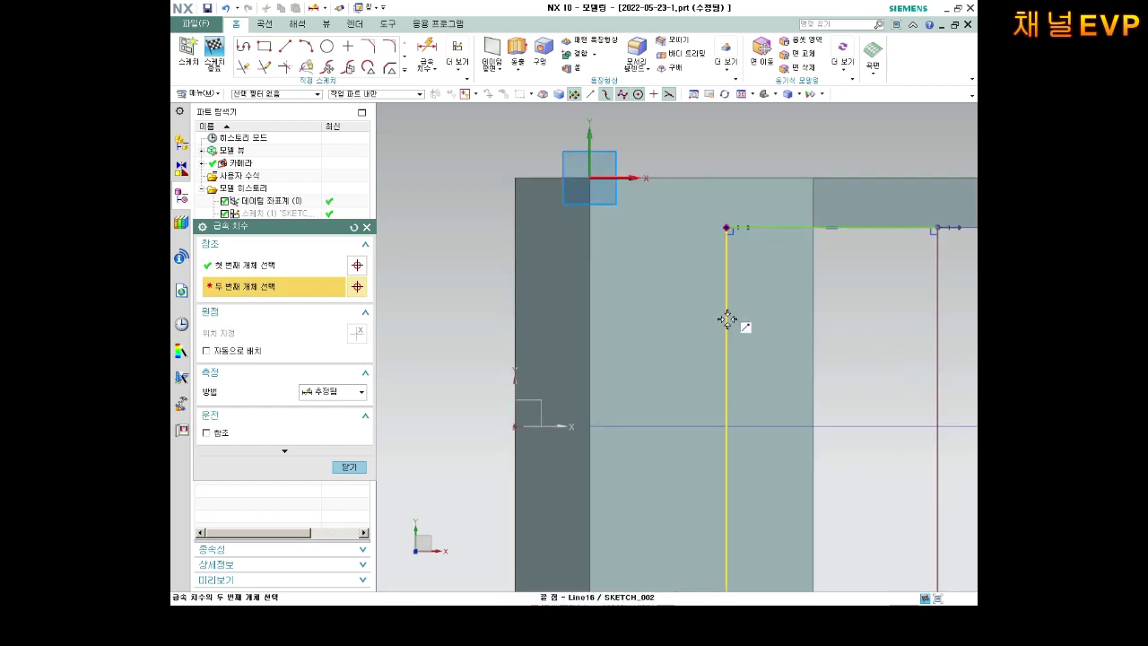
pyautogui.click(723, 320)
pyautogui.scroll(-1, 710, 316)
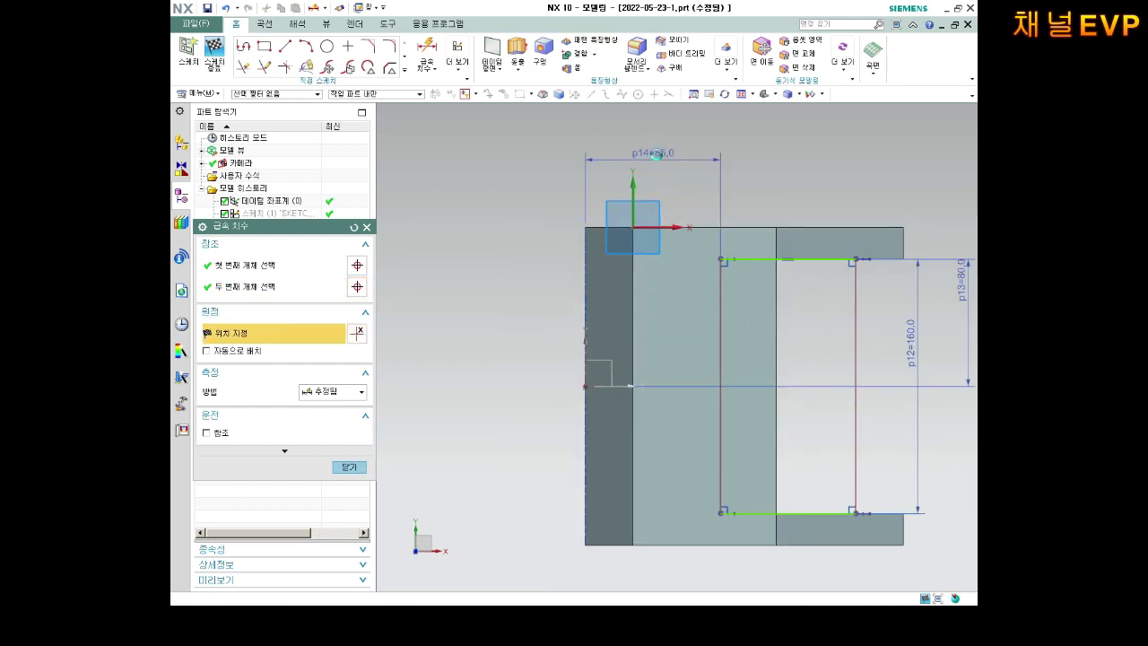
pyautogui.click(657, 153)
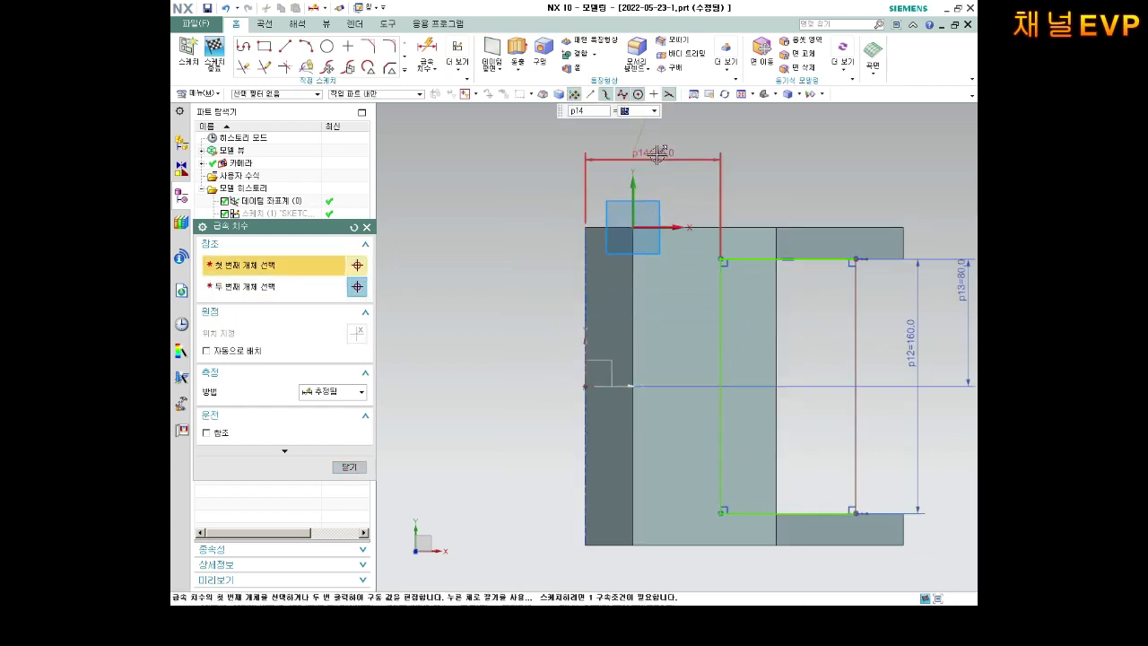
pyautogui.press('Return')
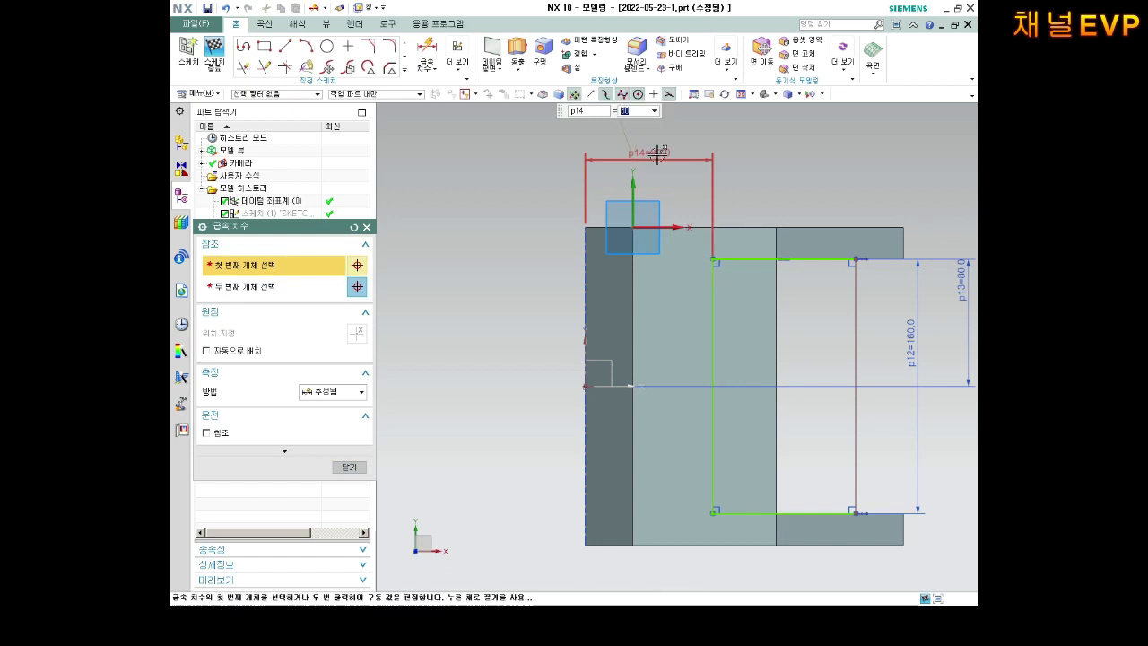
pyautogui.scroll(-2, 787, 363)
pyautogui.scroll(2, 787, 375)
pyautogui.press('Escape')
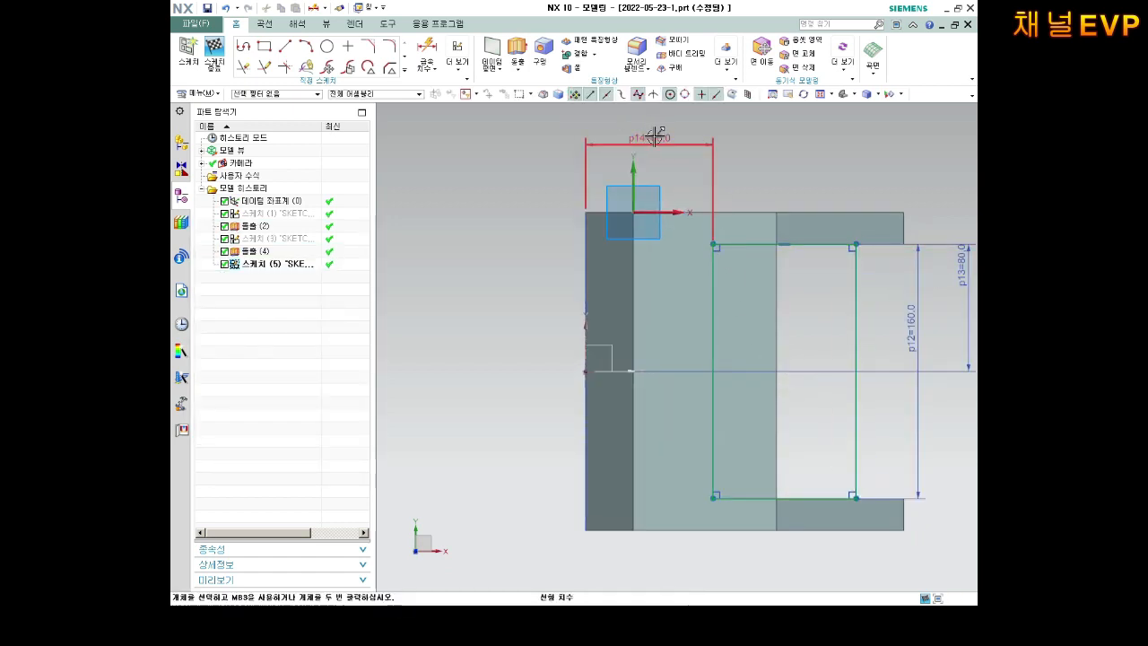
# Draw a circle about 59 mm in diameter centred on the midpoint of the rectangle's left side
pyautogui.click(713, 358)
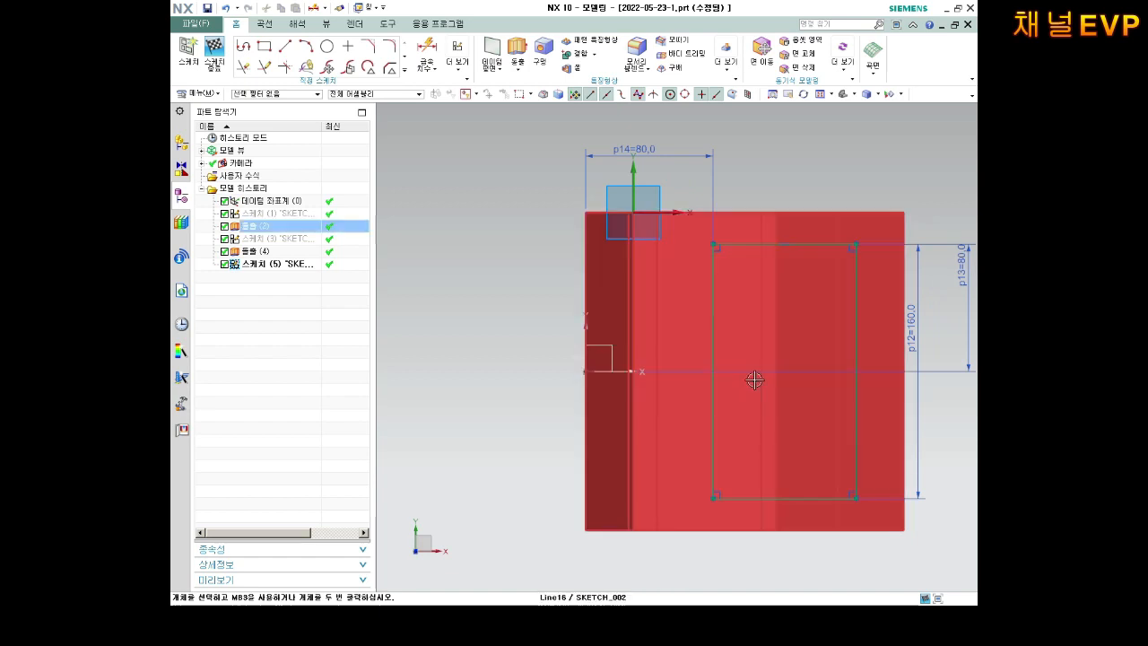
pyautogui.scroll(-2, 771, 411)
pyautogui.scroll(3, 766, 390)
pyautogui.click(327, 46)
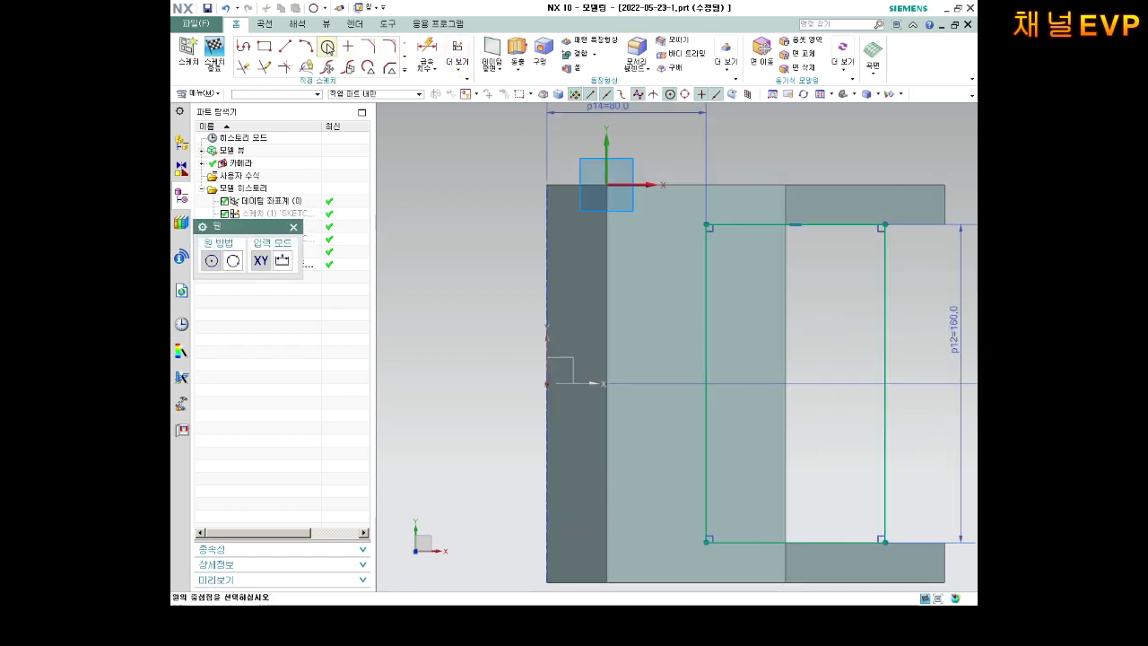
pyautogui.click(706, 384)
pyautogui.click(737, 332)
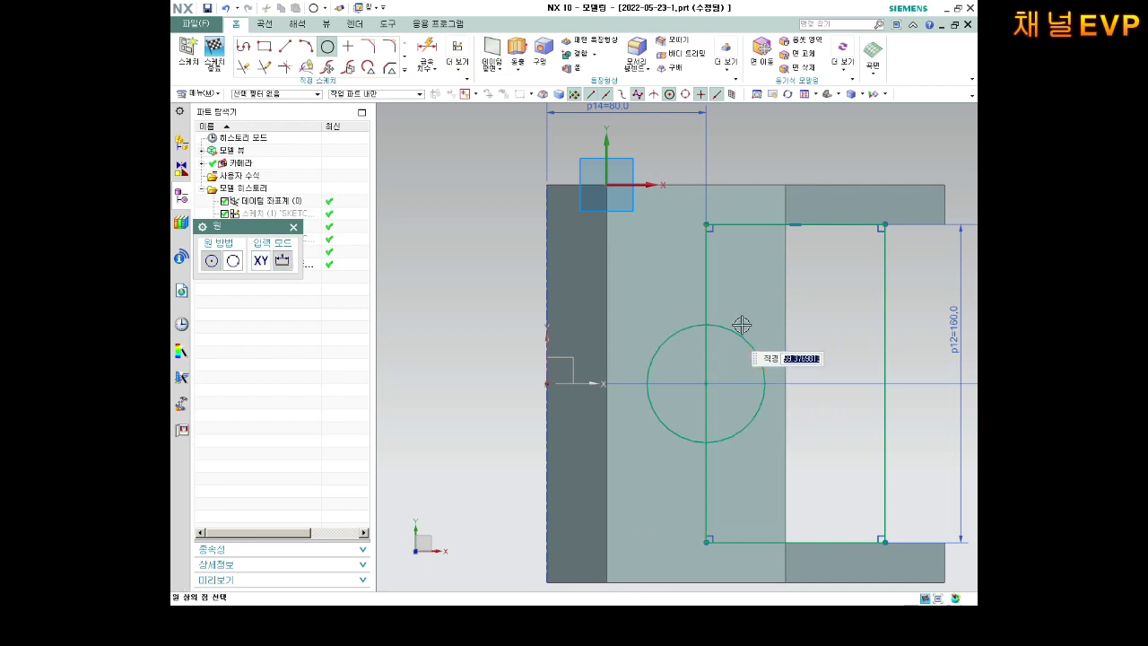
pyautogui.press('Escape')
# Dimension the circle's diameter to 50 mm and leave the dimension command
pyautogui.click(427, 52)
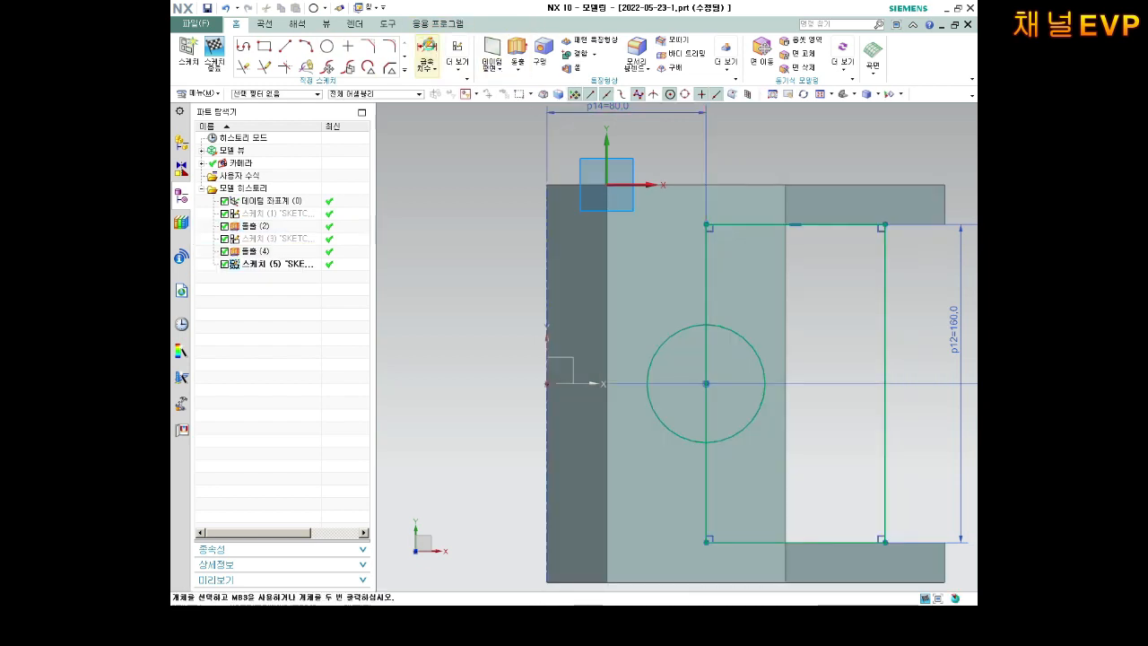
pyautogui.click(736, 333)
pyautogui.click(760, 291)
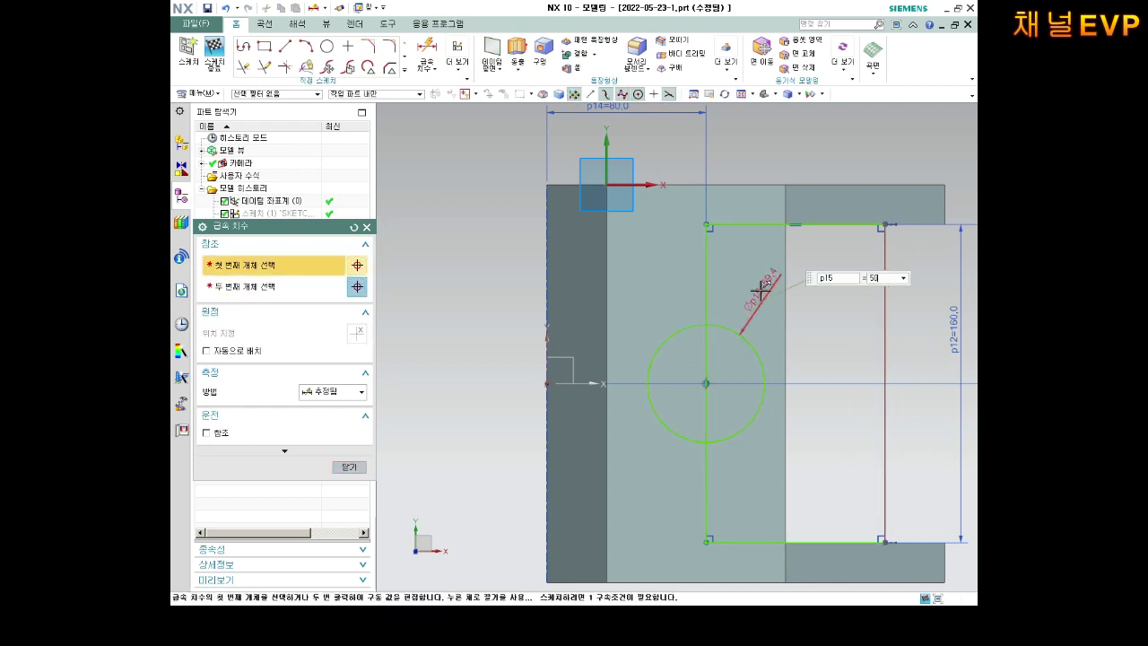
pyautogui.press('Return')
pyautogui.press('Escape')
pyautogui.scroll(-2, 706, 384)
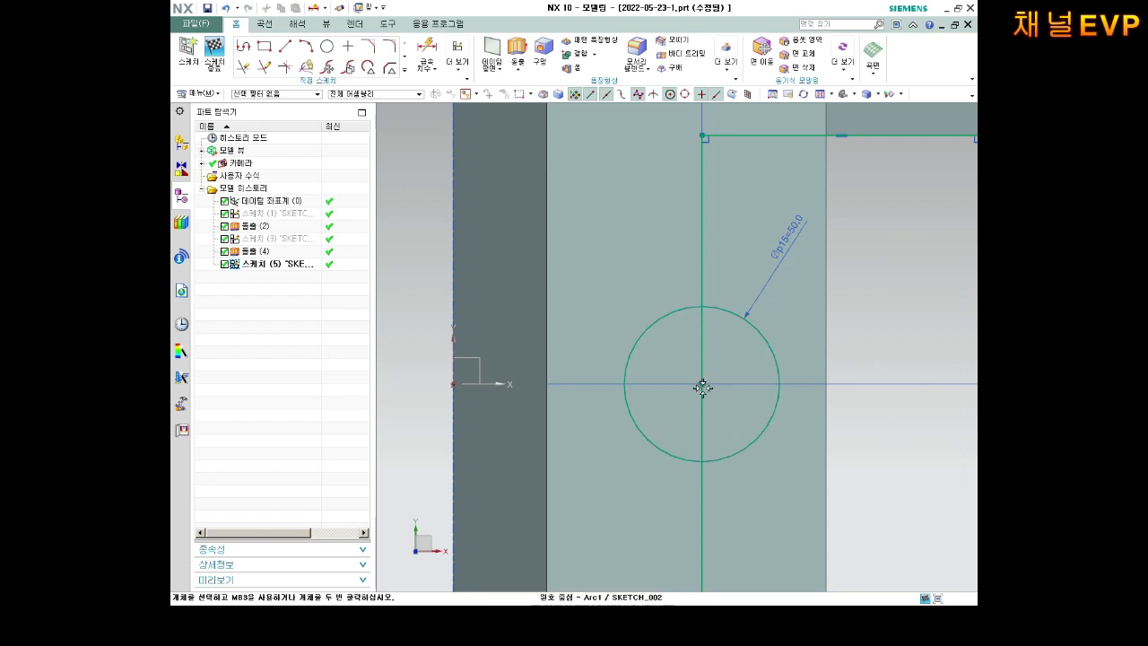
# Trim away the half of the circle inside the rectangle and the rectangle's line segment crossing the circle
pyautogui.scroll(3, 889, 389)
pyautogui.scroll(2, 908, 378)
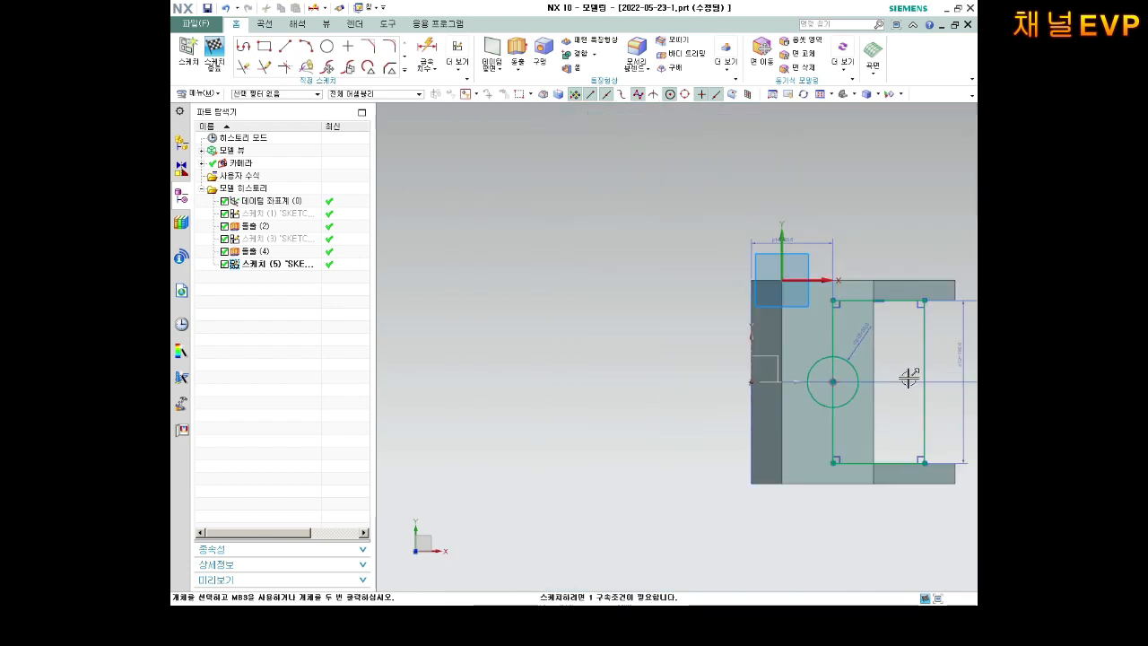
pyautogui.scroll(-3, 898, 375)
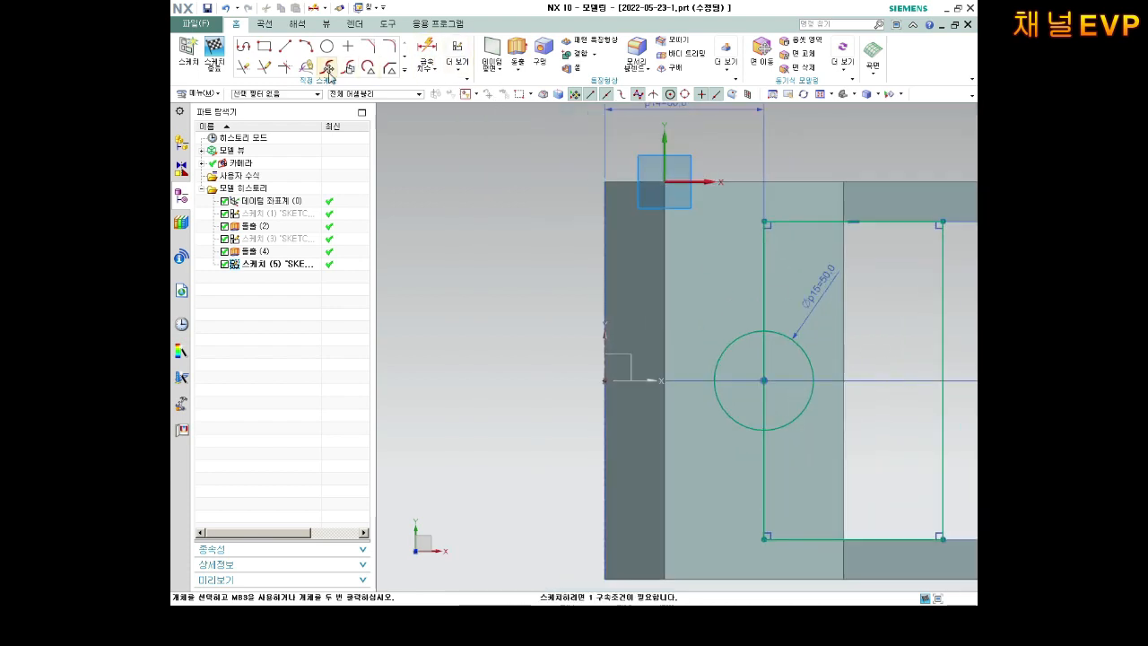
pyautogui.click(242, 70)
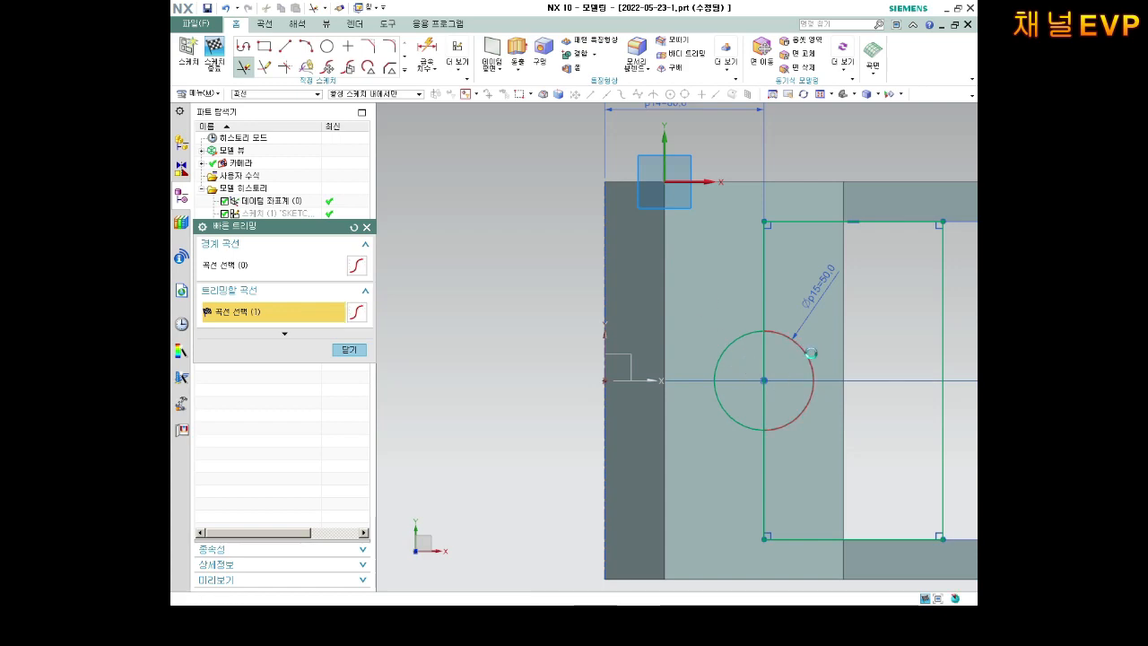
pyautogui.click(809, 351)
pyautogui.click(765, 365)
pyautogui.scroll(-4, 790, 342)
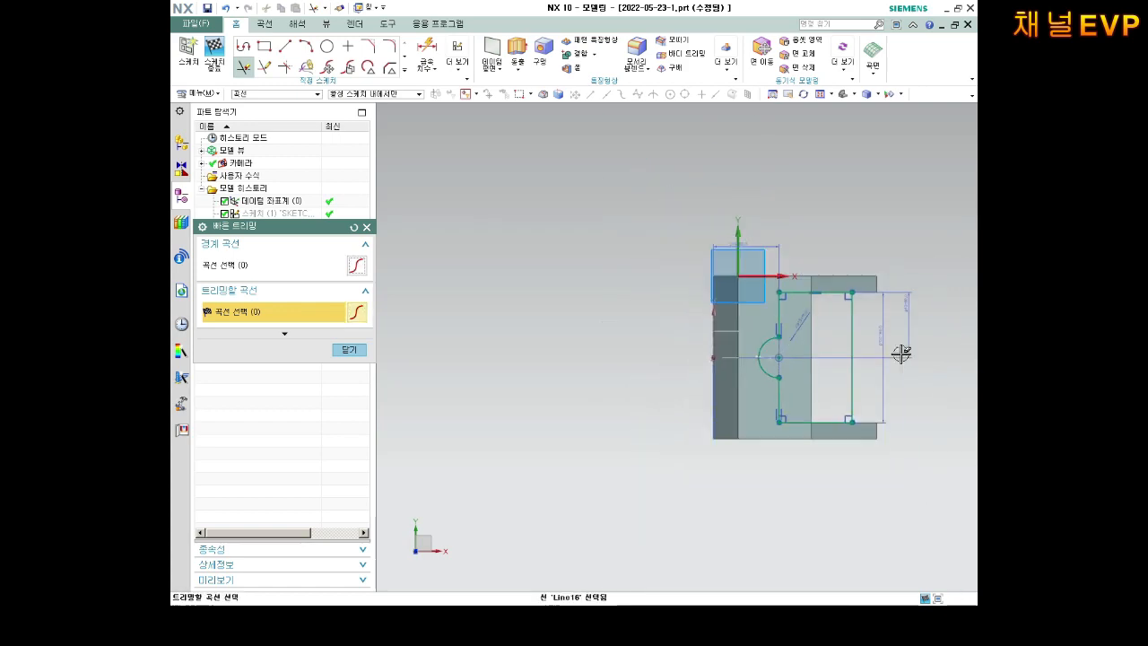
pyautogui.scroll(3, 903, 351)
pyautogui.moveTo(851, 311)
pyautogui.mouseDown(button='middle')
pyautogui.moveTo(802, 253)
pyautogui.moveTo(817, 275)
pyautogui.moveTo(838, 248)
pyautogui.moveTo(823, 248)
pyautogui.moveTo(820, 264)
pyautogui.mouseUp(button='middle')
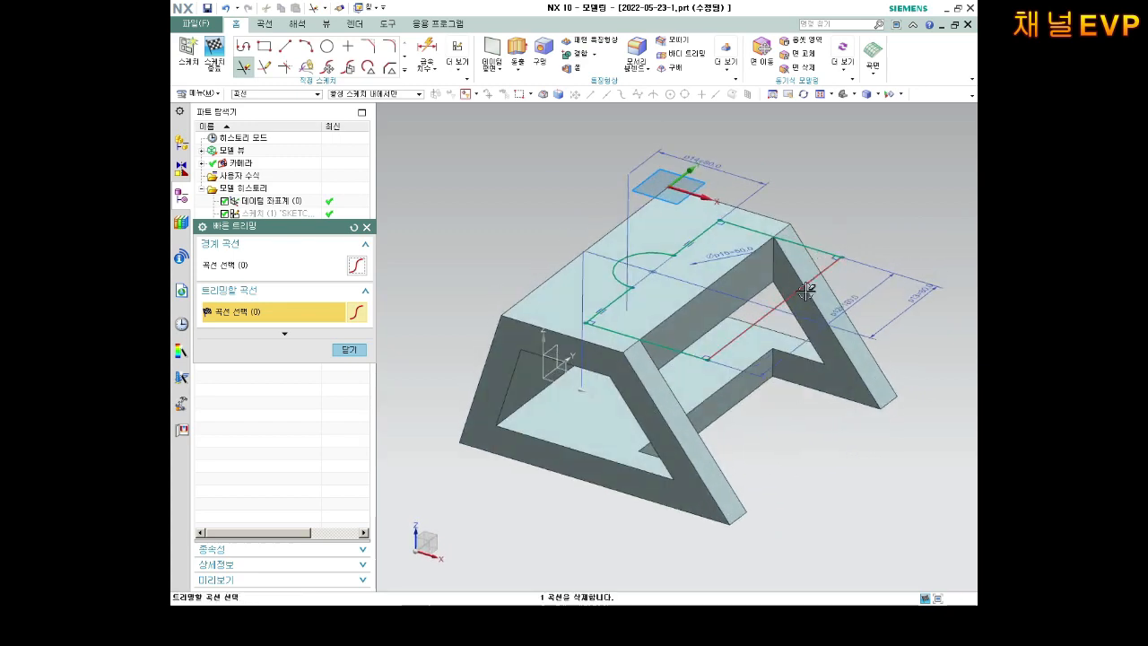
pyautogui.moveTo(806, 290)
pyautogui.mouseDown(button='middle')
pyautogui.moveTo(819, 260)
pyautogui.moveTo(816, 279)
pyautogui.mouseUp(button='middle')
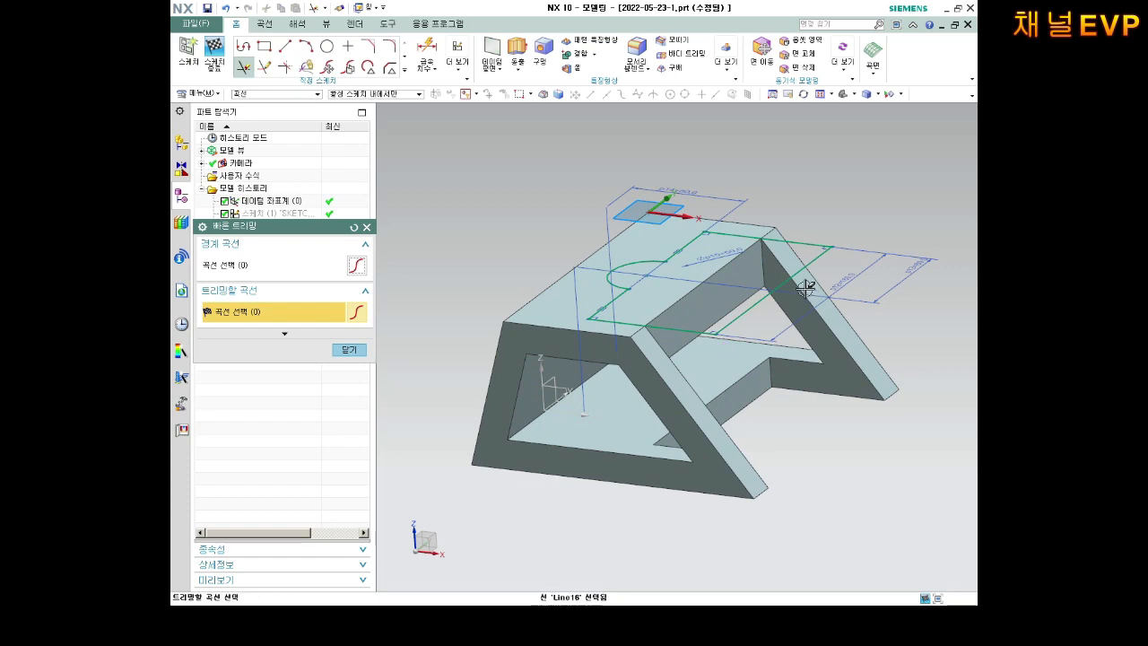
pyautogui.moveTo(810, 287); pyautogui.dragTo(805, 310, button='middle')
pyautogui.scroll(2, 696, 269)
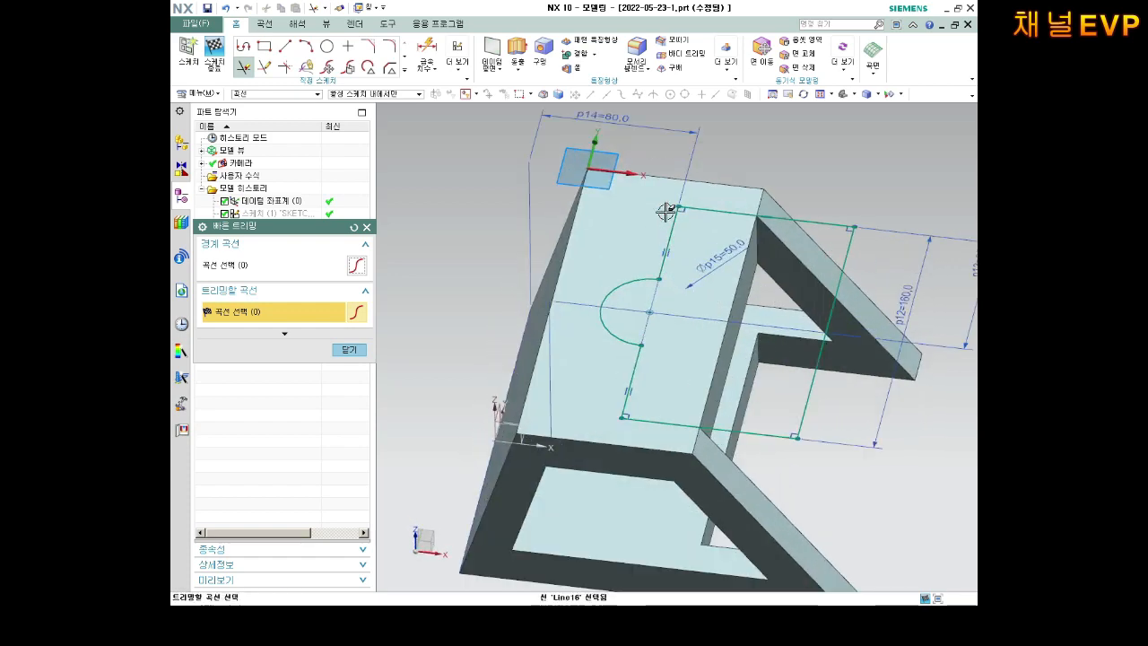
pyautogui.press('Escape')
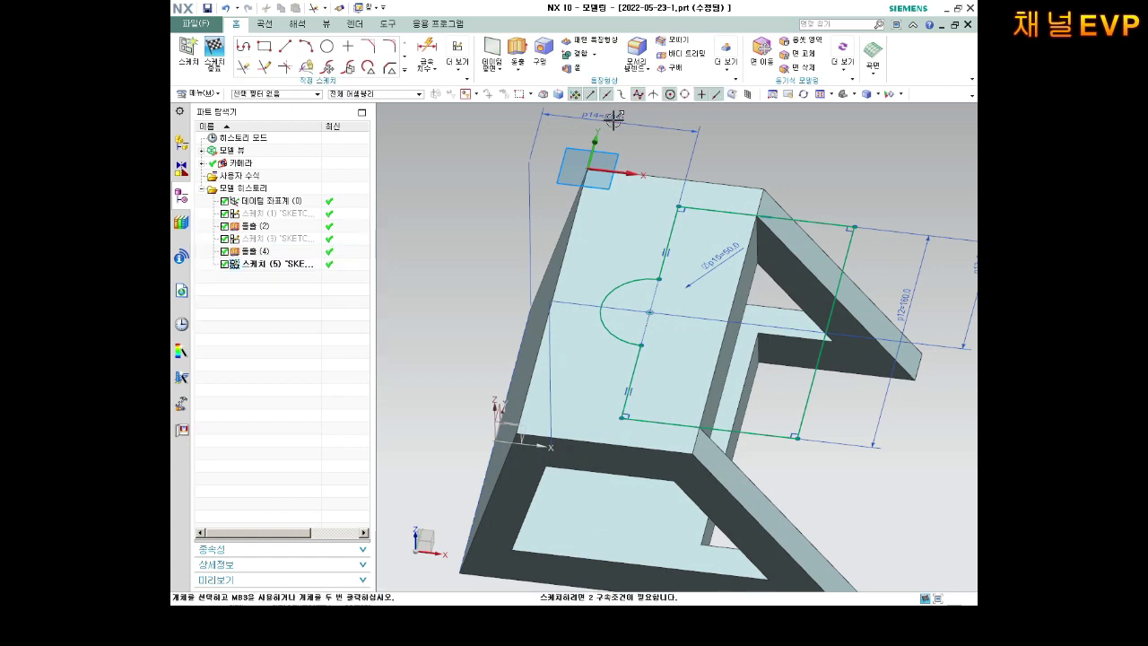
# Move the horizontal and vertical 80 mm dimensions closer to the sketch profile
pyautogui.moveTo(613, 126); pyautogui.dragTo(657, 240)
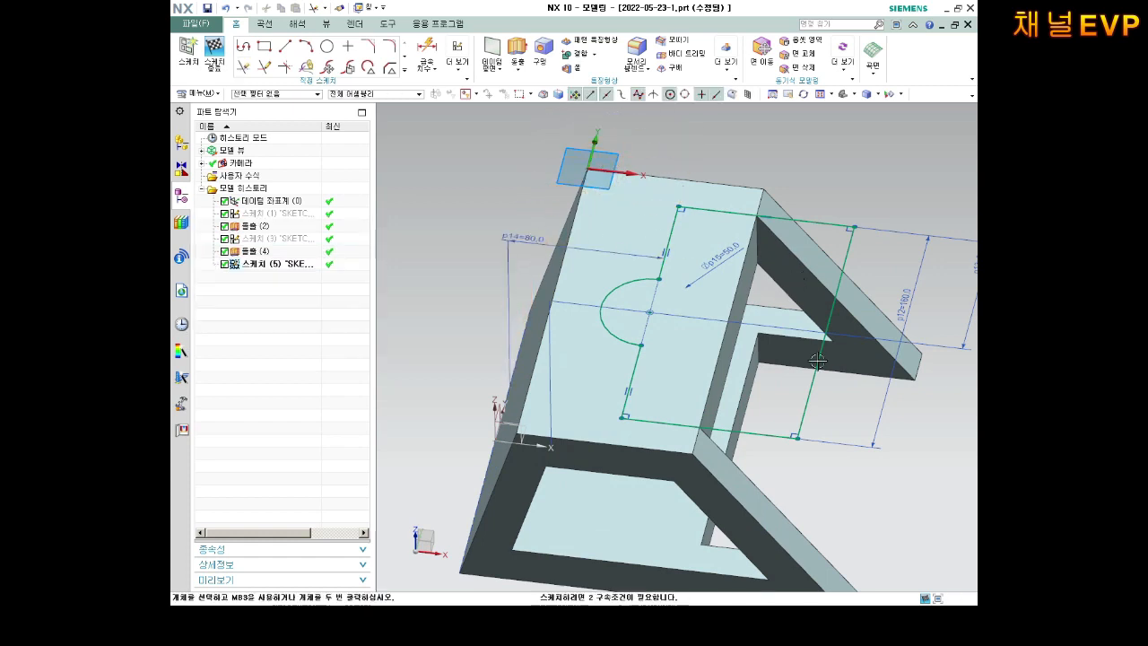
pyautogui.scroll(-2, 817, 361)
pyautogui.scroll(2, 857, 342)
pyautogui.moveTo(946, 298); pyautogui.dragTo(856, 323)
pyautogui.scroll(1, 730, 332)
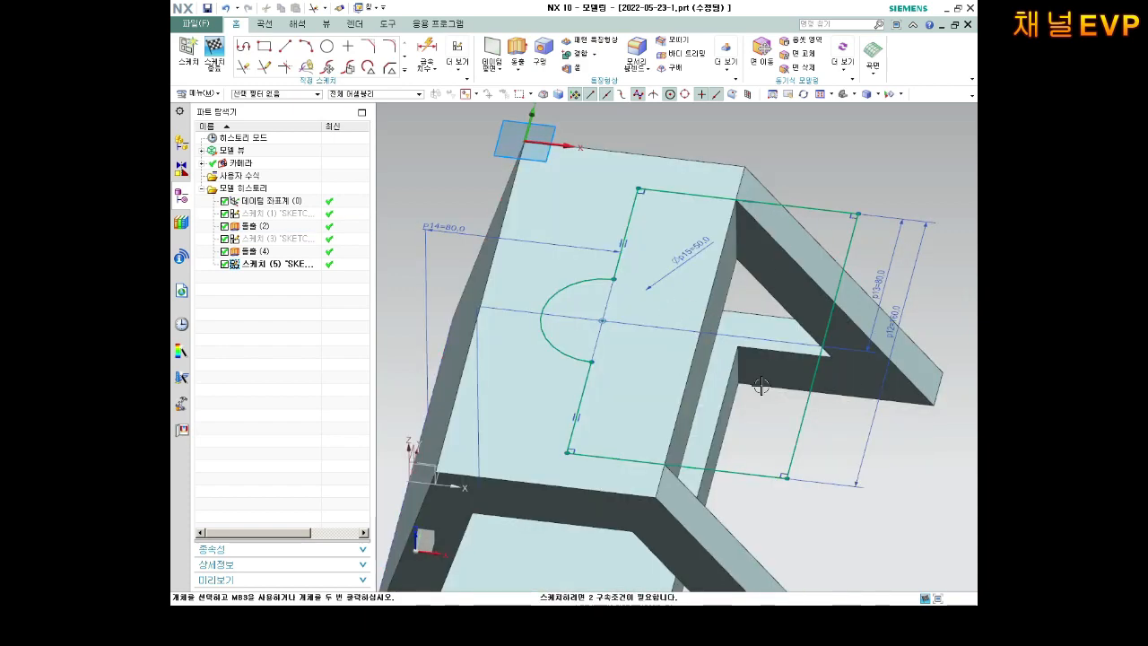
pyautogui.moveTo(728, 410)
pyautogui.mouseDown(button='middle')
pyautogui.moveTo(651, 415)
pyautogui.moveTo(569, 308)
pyautogui.mouseUp(button='middle')
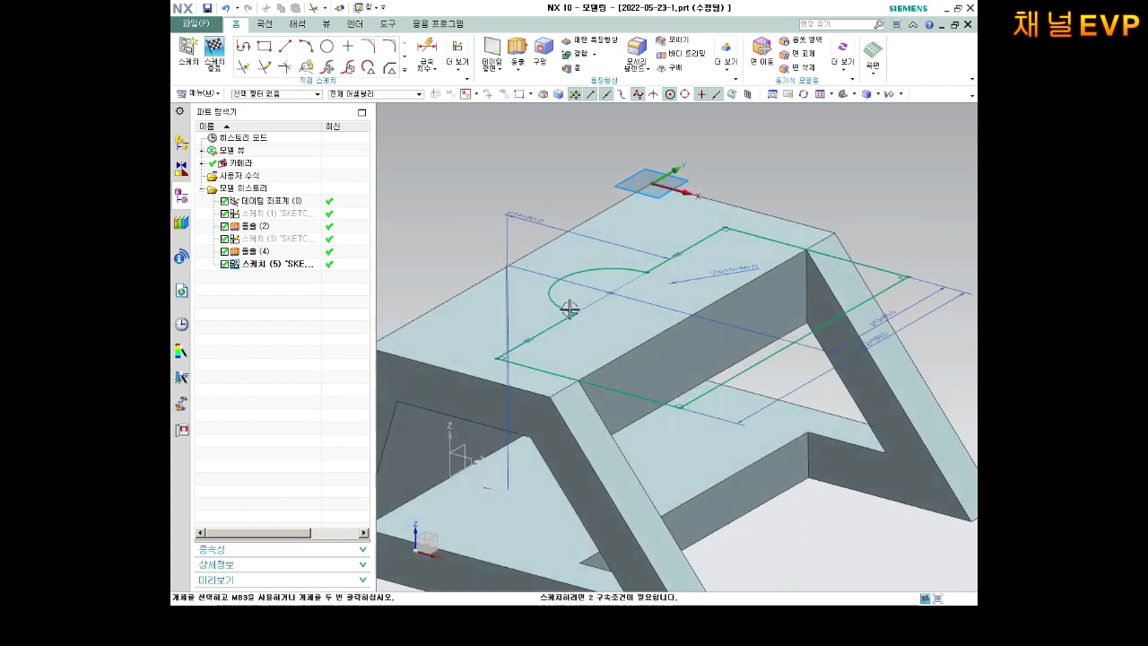
# Finish the sketch and extrude the rectangle-and-semicircle profile 50 mm downward, subtracting it from the block
pyautogui.click(213, 52)
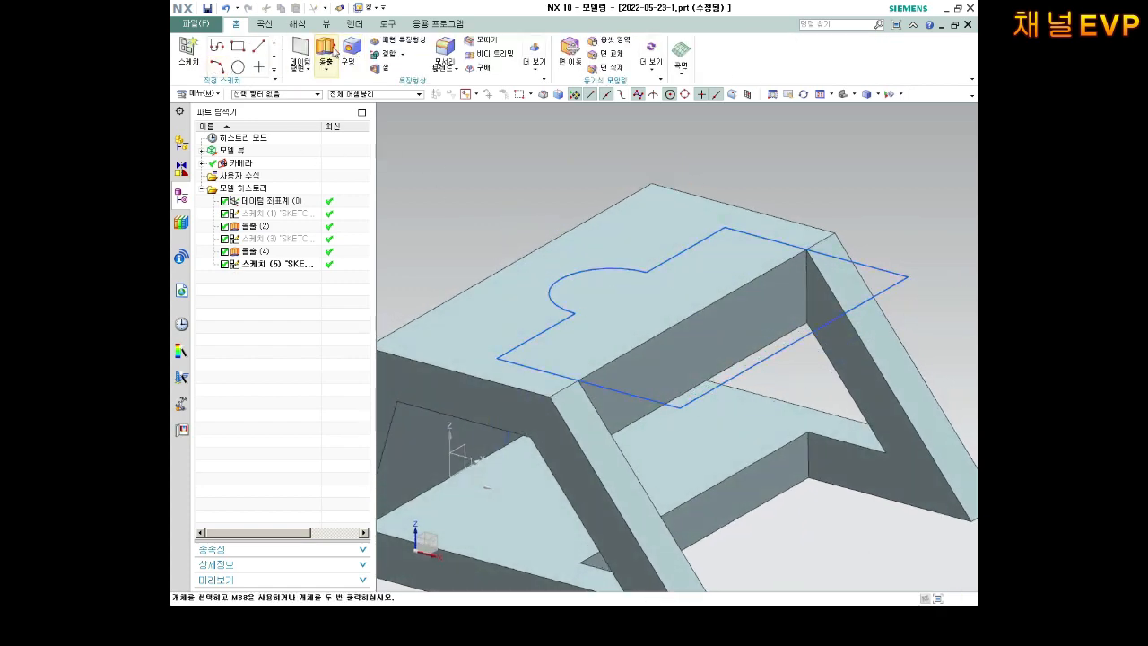
pyautogui.click(333, 53)
pyautogui.click(866, 268)
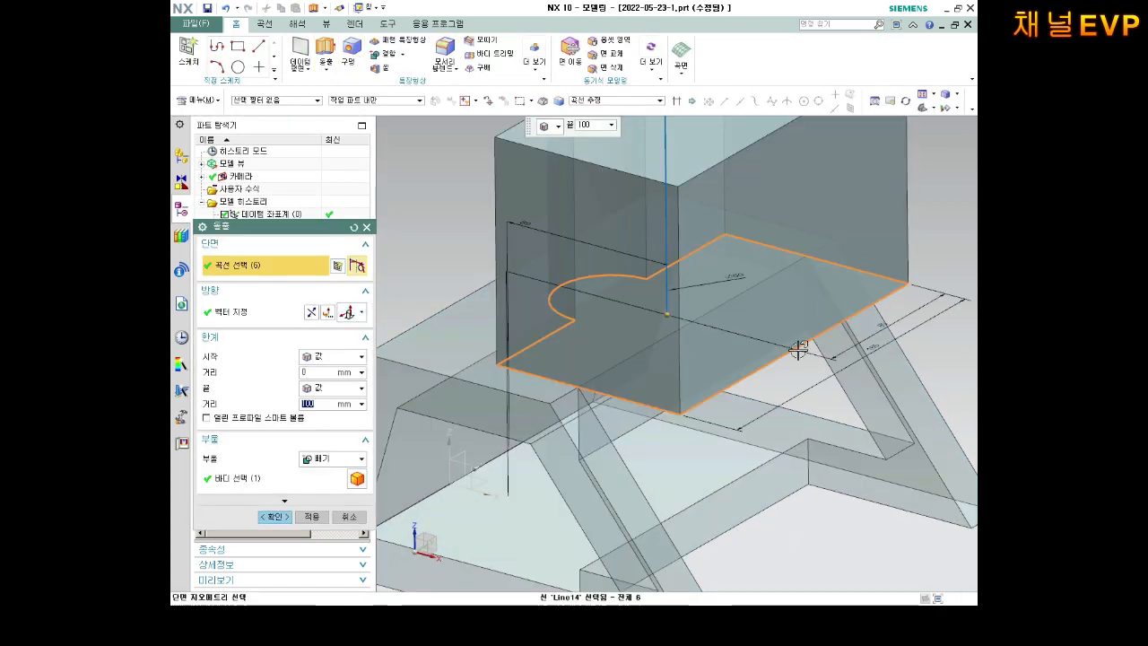
pyautogui.moveTo(774, 350); pyautogui.dragTo(771, 319, button='middle')
pyautogui.click(311, 311)
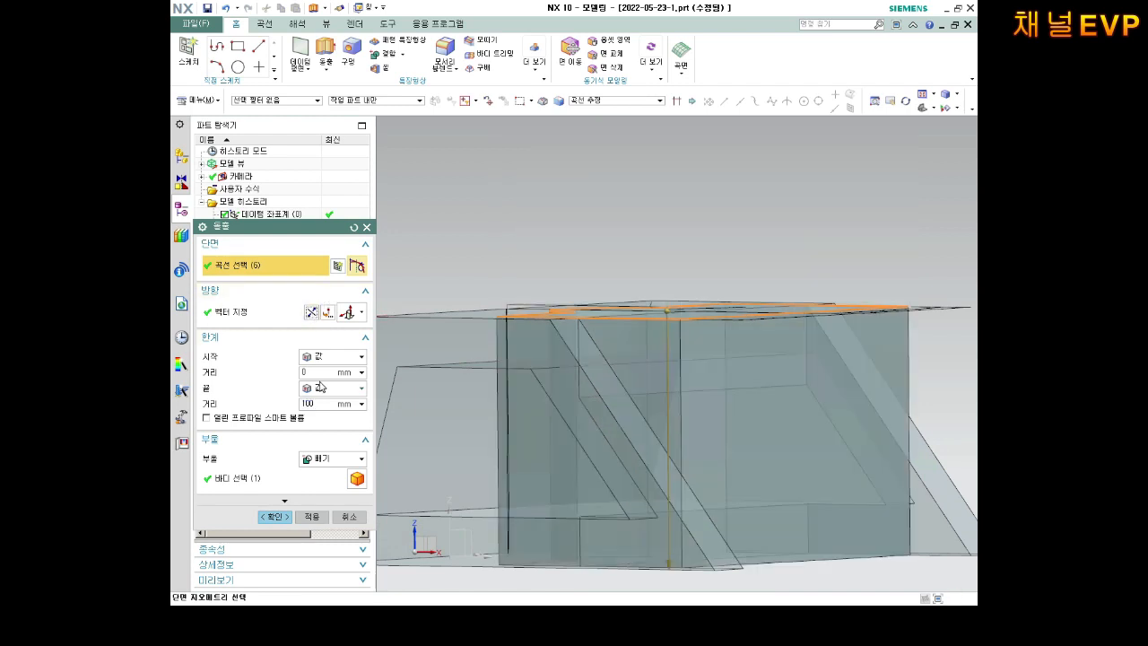
pyautogui.doubleClick(329, 404)
pyautogui.write('50')
pyautogui.press('Return')
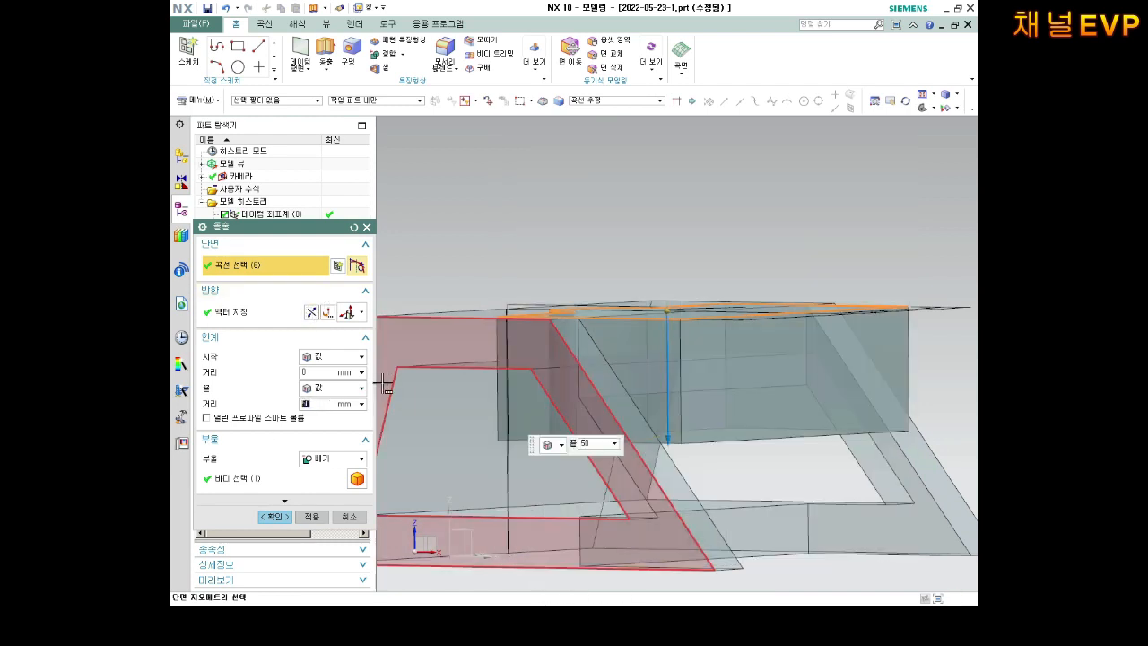
pyautogui.scroll(-2, 731, 373)
pyautogui.moveTo(734, 386); pyautogui.dragTo(734, 422, button='middle')
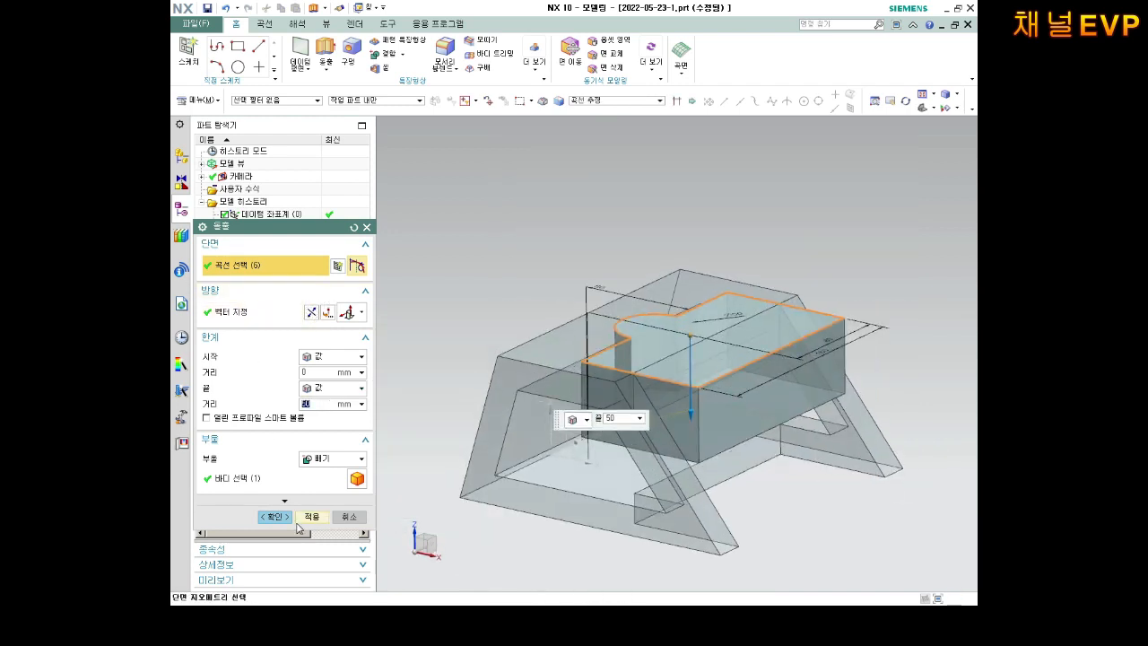
pyautogui.click(262, 519)
pyautogui.moveTo(668, 361)
pyautogui.mouseDown(button='middle')
pyautogui.moveTo(663, 377)
pyautogui.moveTo(752, 398)
pyautogui.moveTo(672, 381)
pyautogui.mouseUp(button='middle')
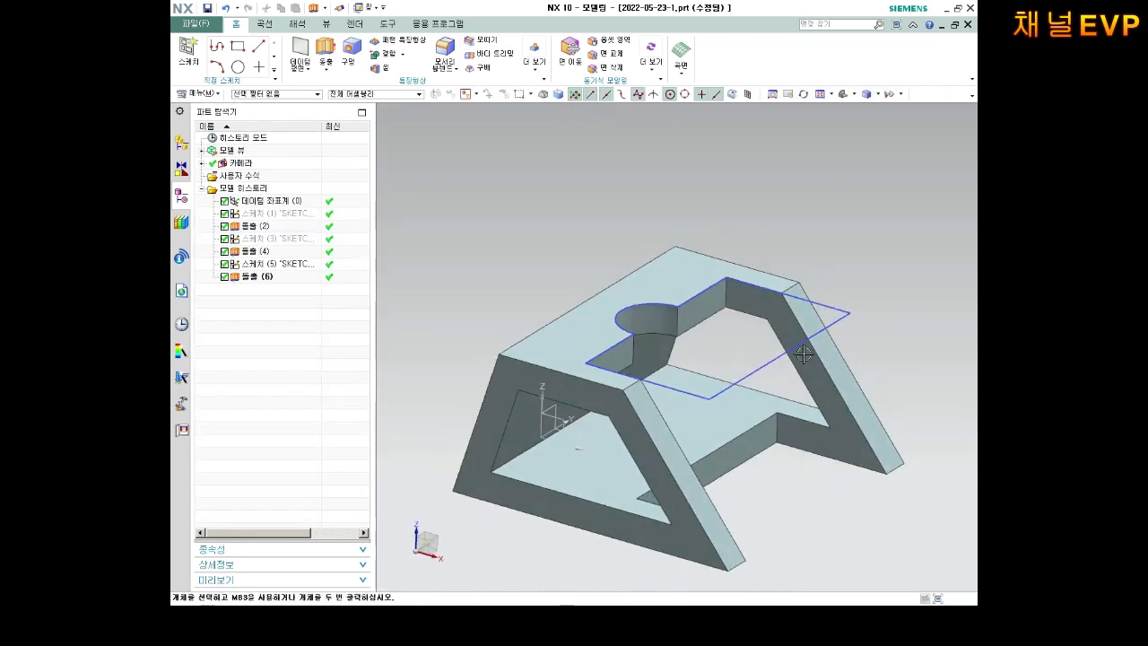
# Hide the rectangle-and-semicircle sketch used for the top cut-out
pyautogui.scroll(2, 818, 355)
pyautogui.click(856, 292)
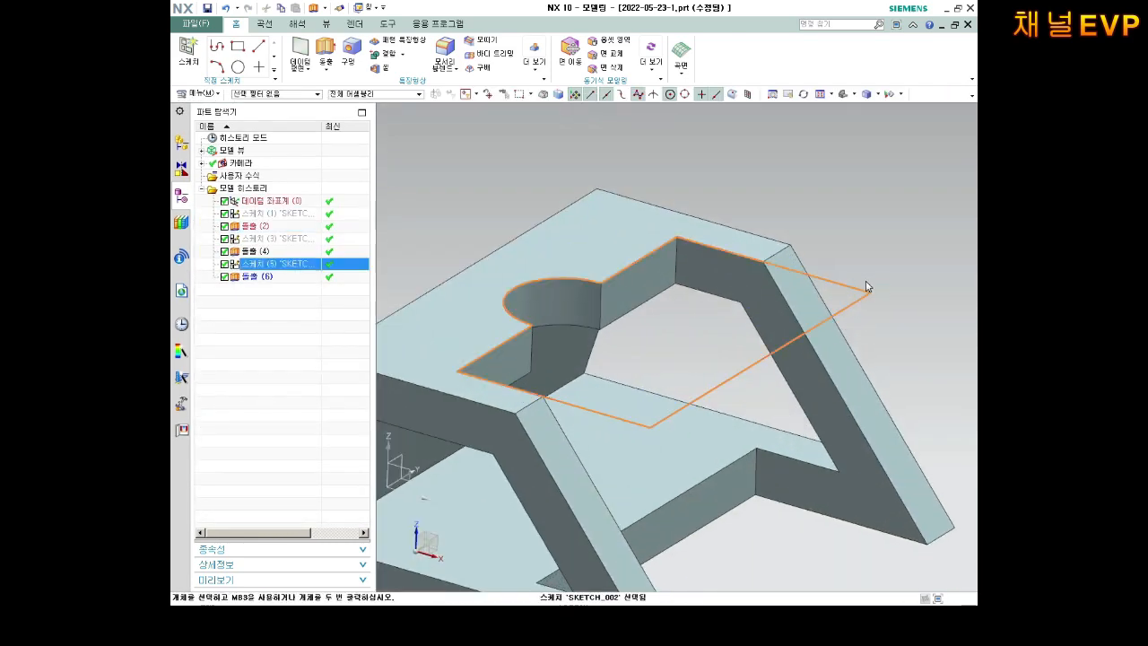
pyautogui.hotkey('ctrl', 'b')
pyautogui.scroll(-3, 856, 287)
pyautogui.moveTo(856, 296)
pyautogui.mouseDown(button='middle')
pyautogui.moveTo(866, 351)
pyautogui.moveTo(822, 392)
pyautogui.moveTo(802, 320)
pyautogui.mouseUp(button='middle')
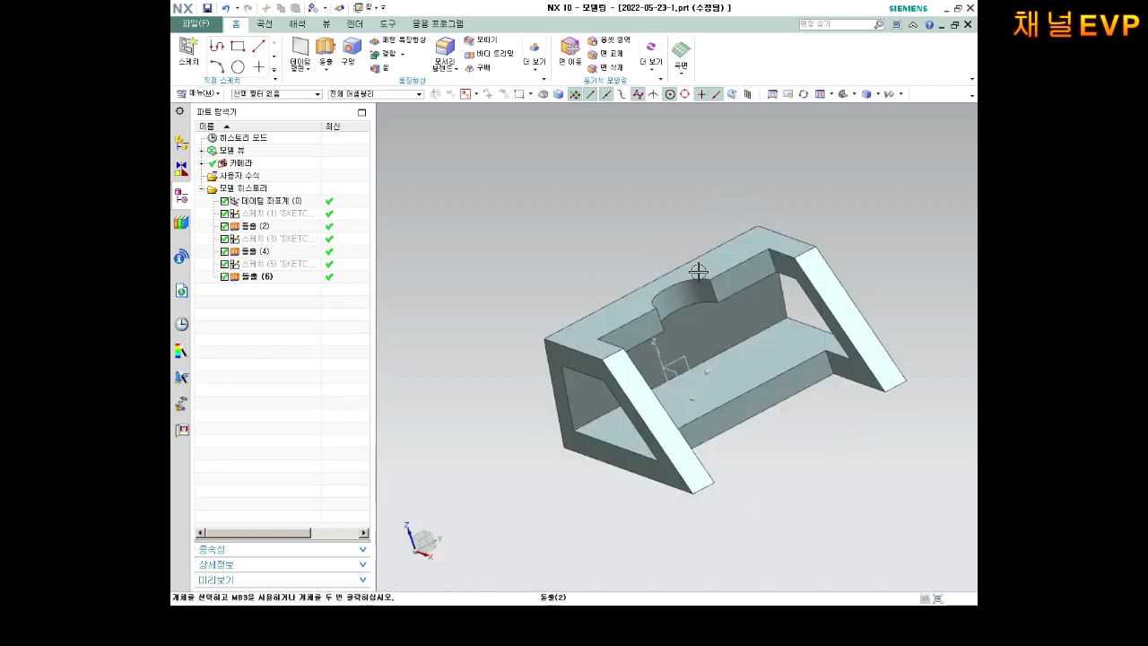
# Create a new sketch on the block's top face beside the semicircular cut-out
pyautogui.scroll(1, 699, 271)
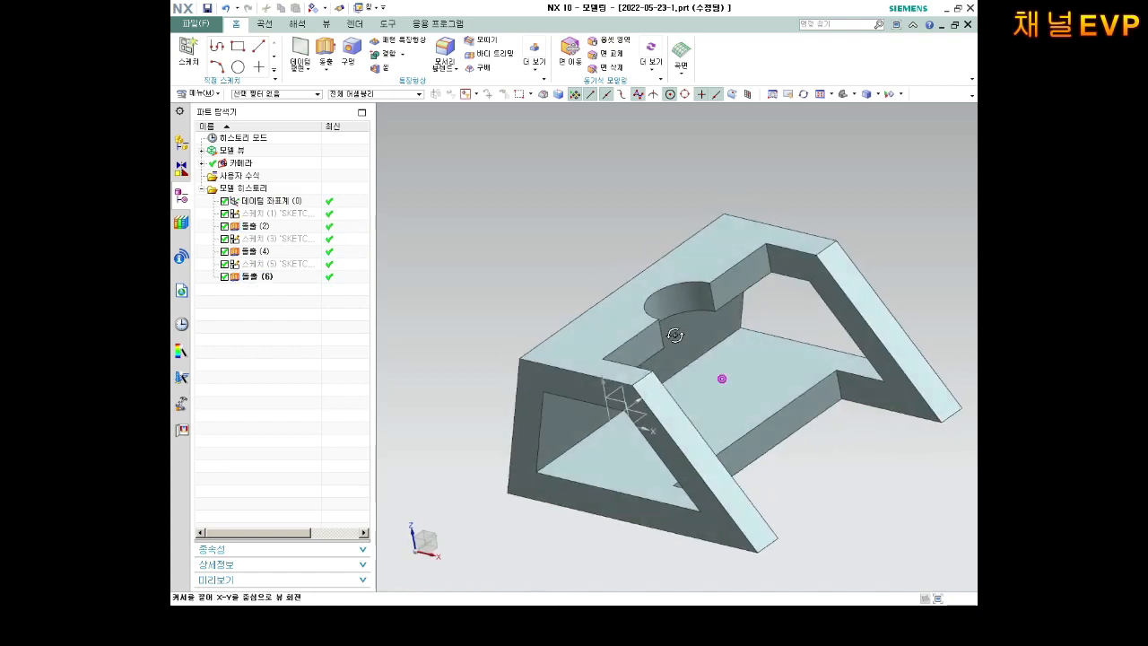
pyautogui.moveTo(676, 336); pyautogui.dragTo(680, 337, button='middle')
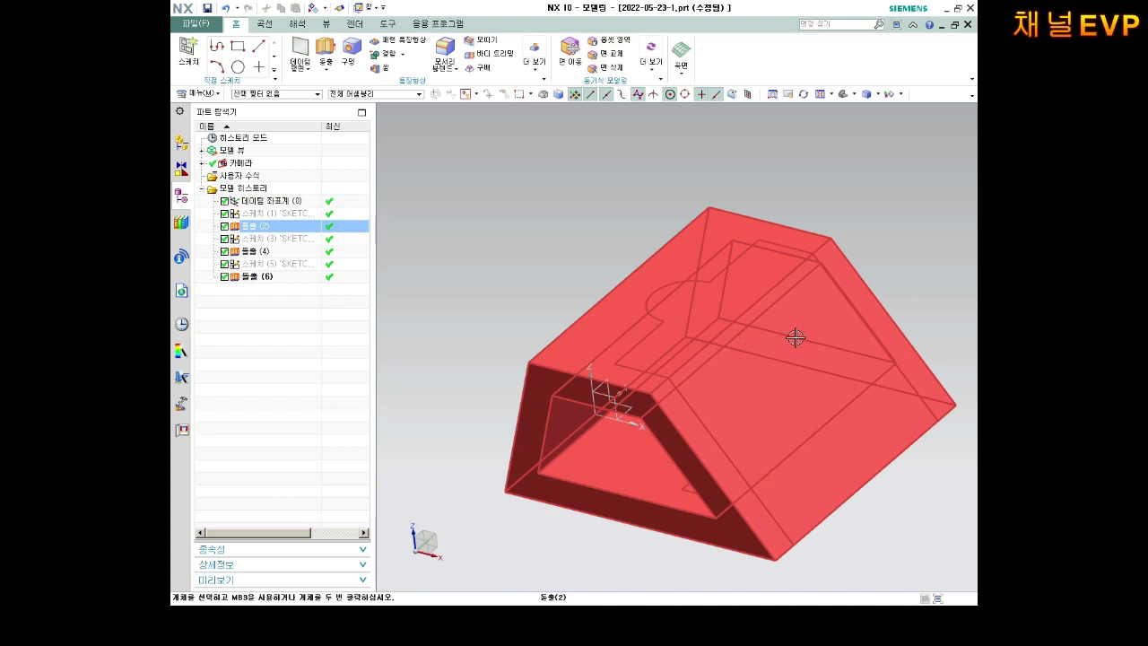
pyautogui.moveTo(789, 330); pyautogui.dragTo(727, 296, button='middle')
pyautogui.scroll(2, 723, 297)
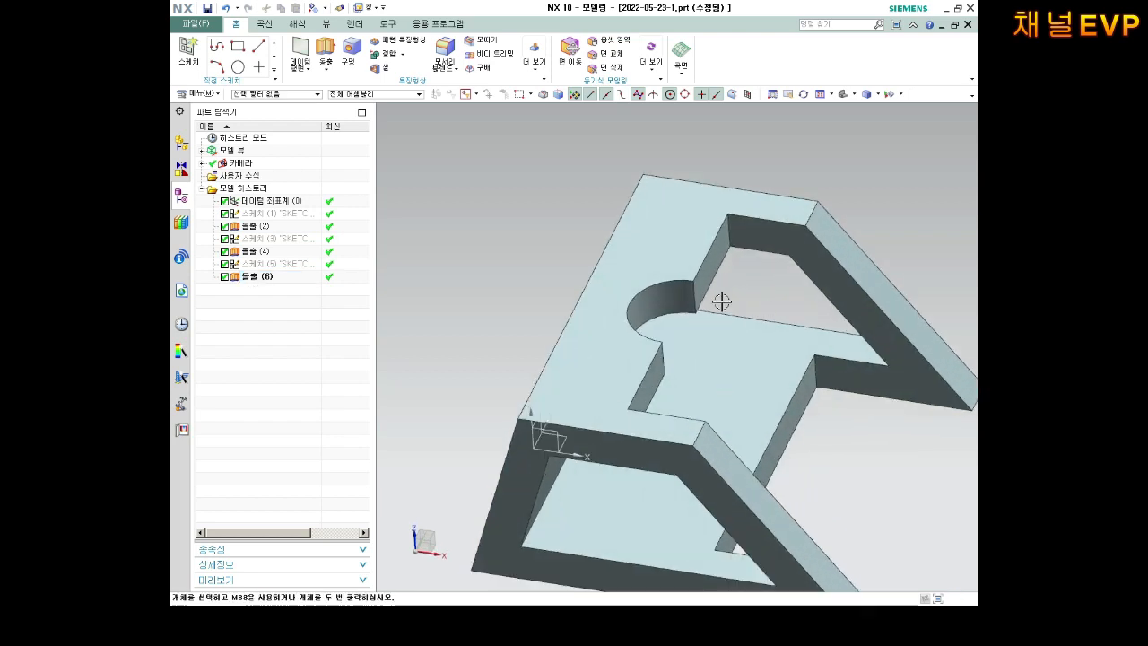
pyautogui.scroll(-1, 720, 287)
pyautogui.scroll(1, 718, 275)
pyautogui.click(188, 50)
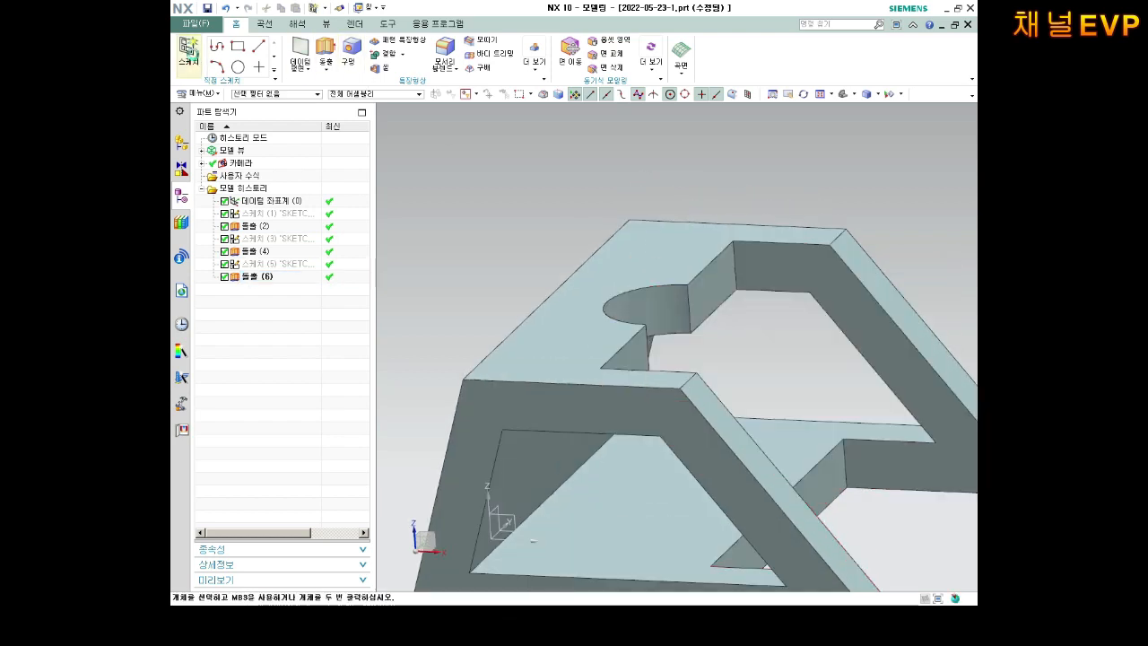
pyautogui.click(665, 255)
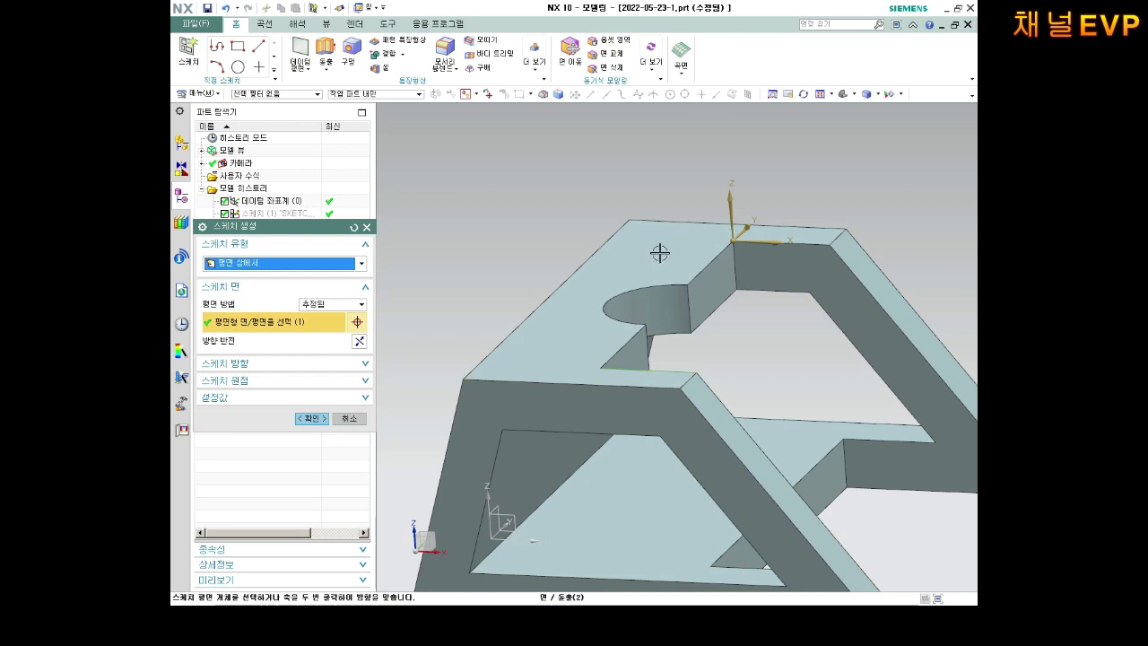
pyautogui.click(311, 417)
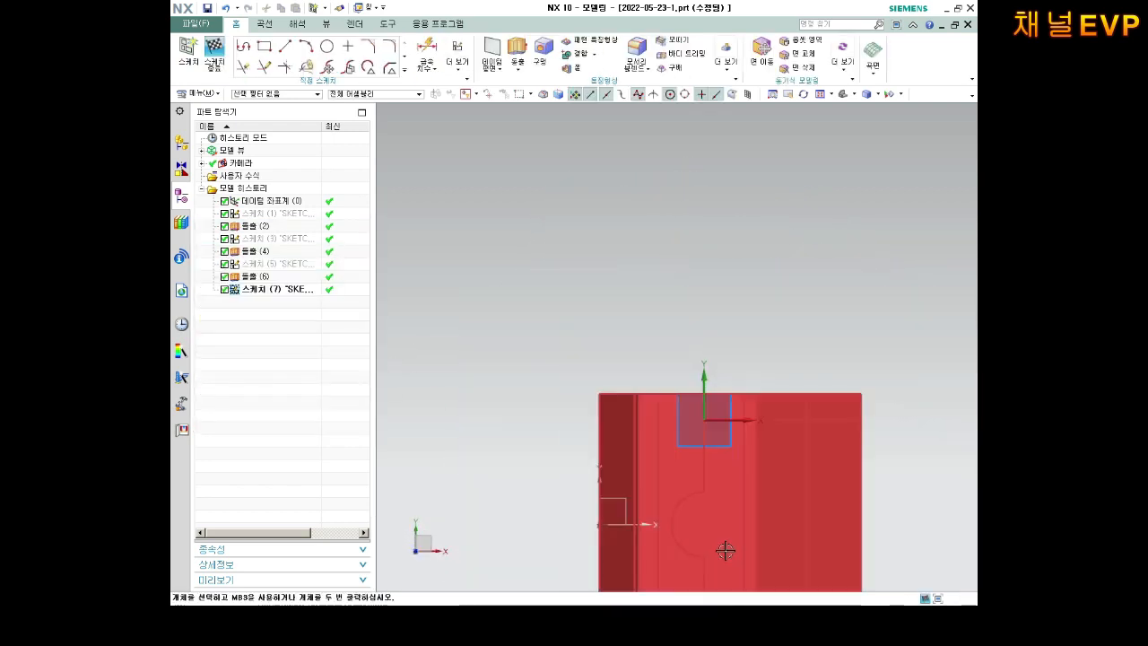
pyautogui.scroll(2, 696, 396)
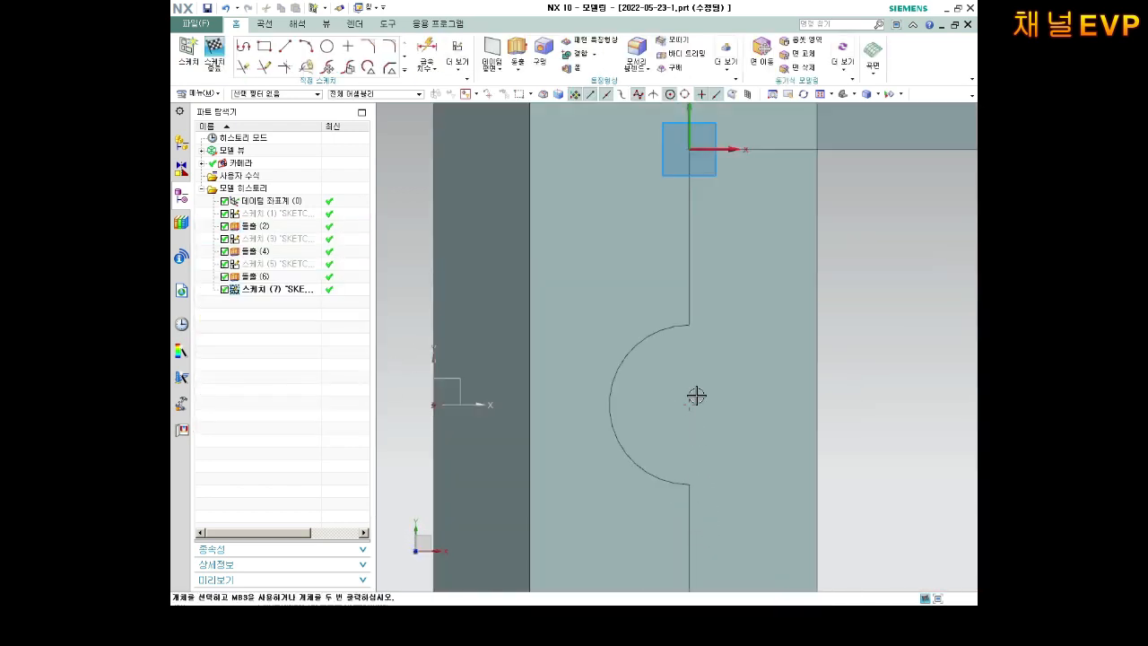
# Draw two concentric circles centred on the cut-out's arc centre, one matching the arc and one about 71 mm in diameter
pyautogui.click(328, 46)
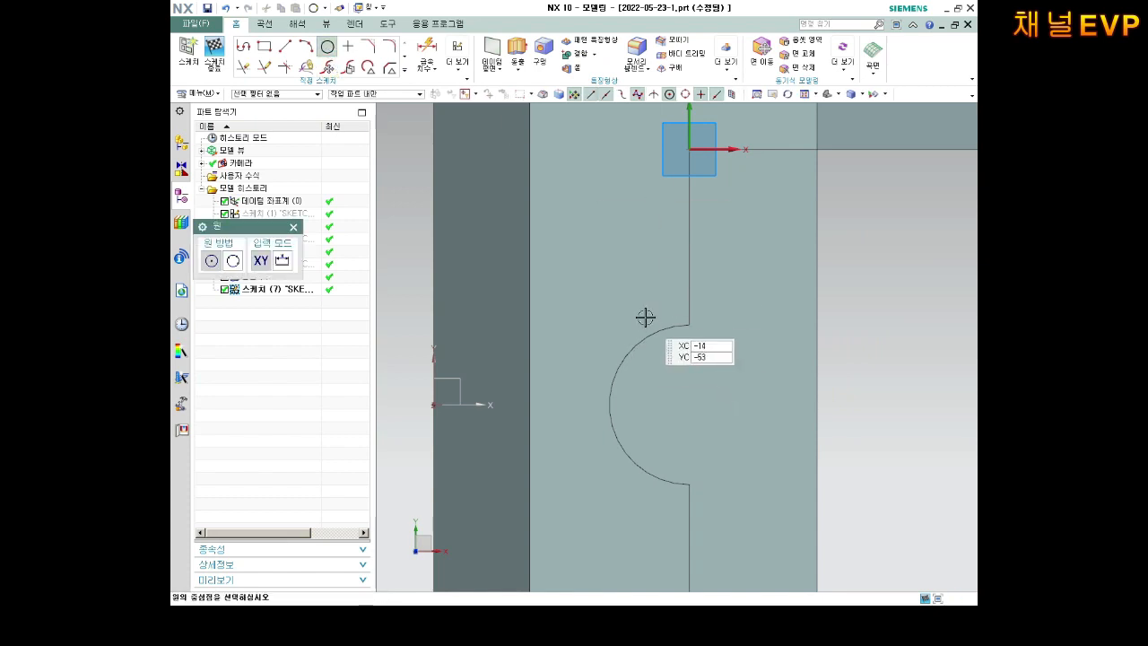
pyautogui.click(688, 405)
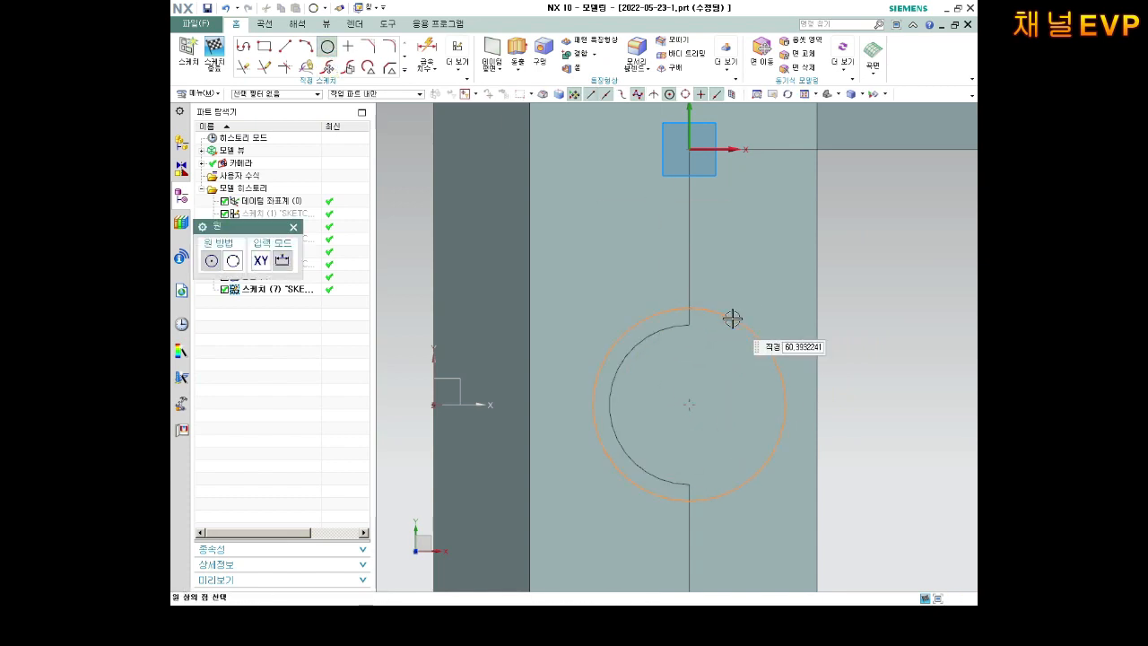
pyautogui.click(728, 351)
pyautogui.click(688, 404)
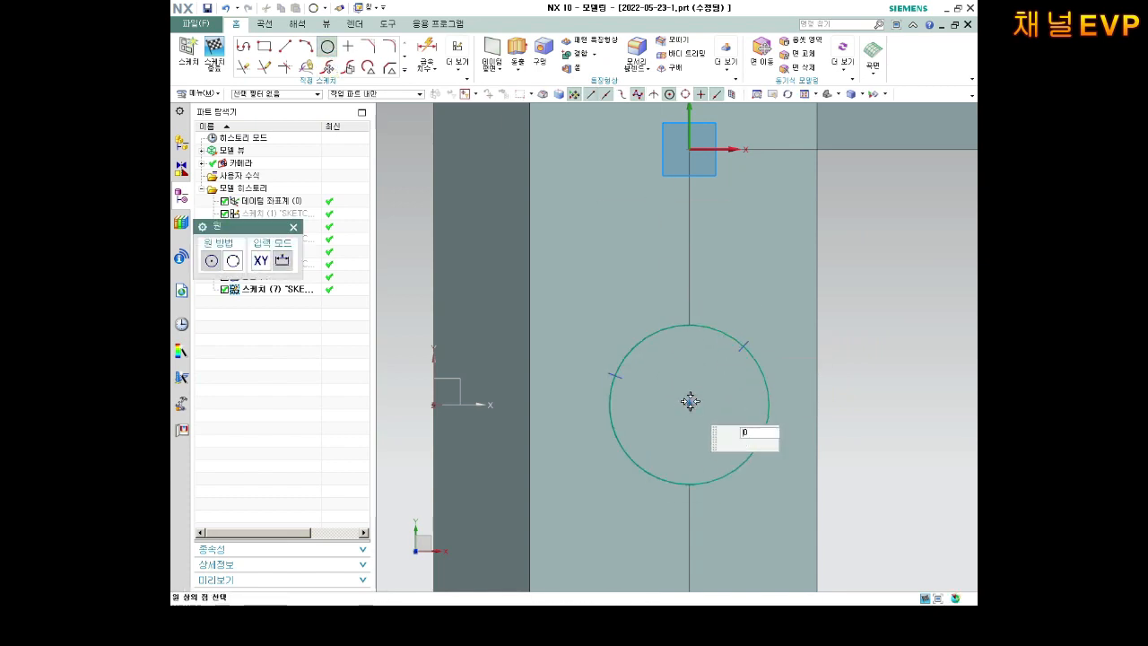
pyautogui.click(740, 303)
pyautogui.press('Escape')
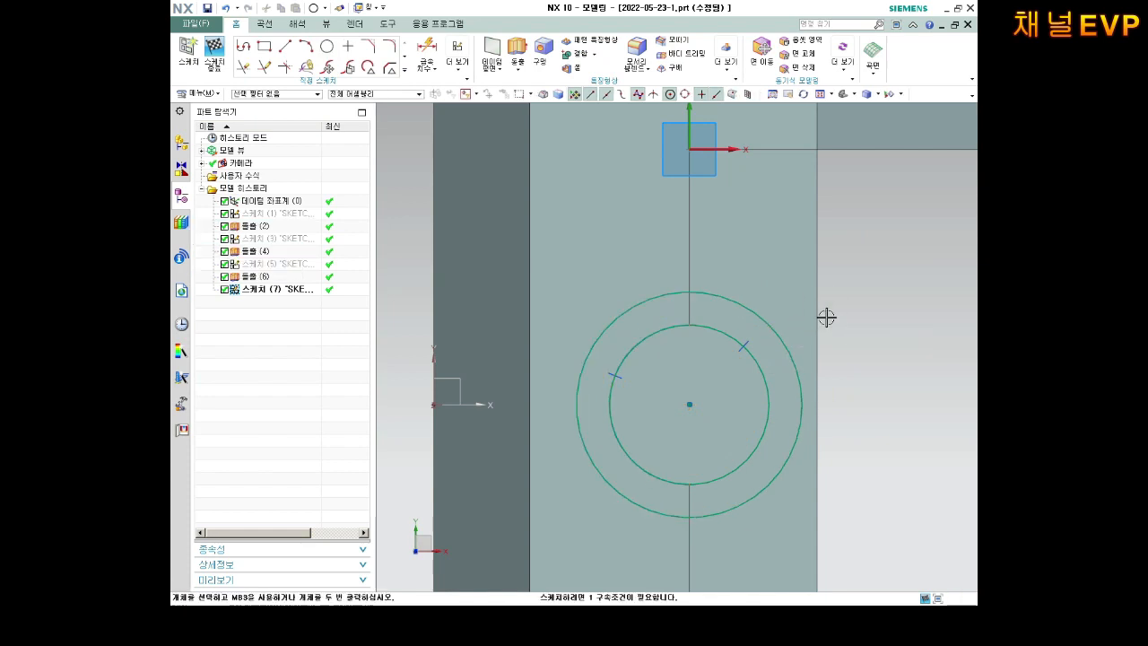
# Dimension the outer circle's diameter to 90 mm
pyautogui.press('d')
pyautogui.click(752, 314)
pyautogui.click(841, 269)
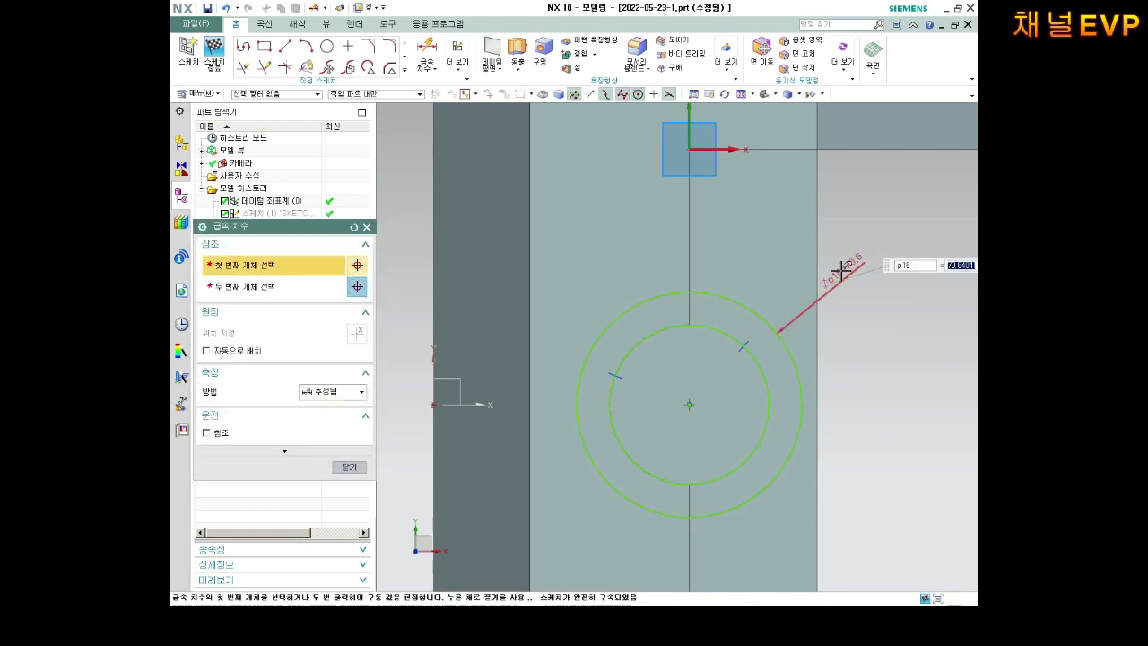
pyautogui.write('90')
pyautogui.press('Return')
# Try to dimension the inner circle's diameter and leave the dimension command
pyautogui.click(729, 335)
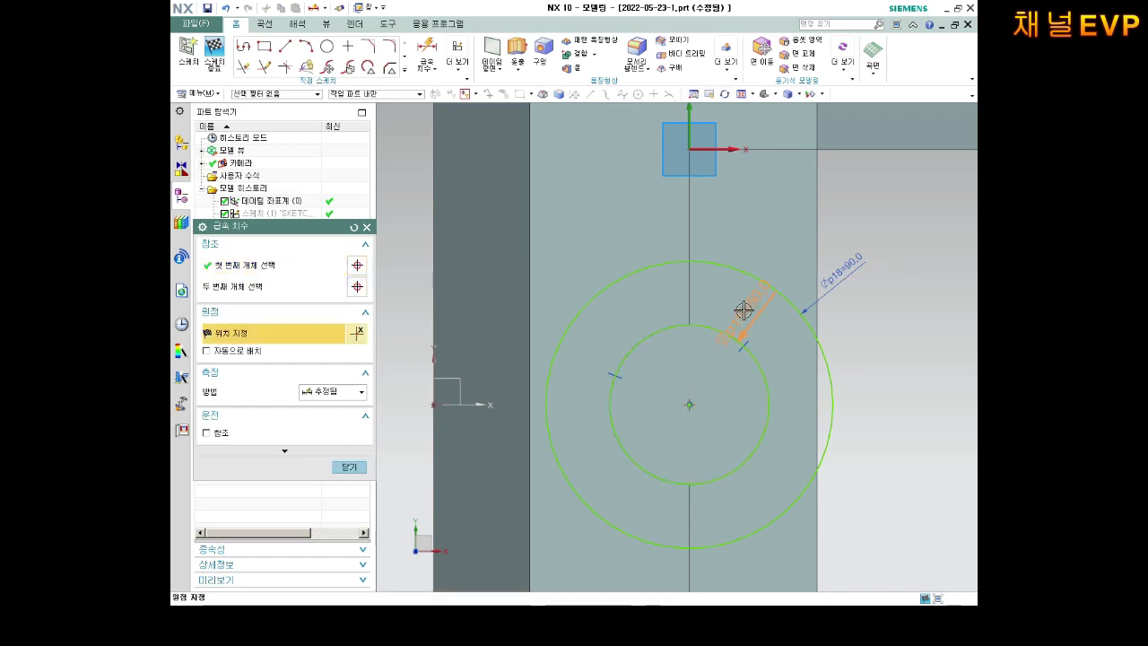
pyautogui.click(745, 311)
pyautogui.press('Return')
pyautogui.press('Escape')
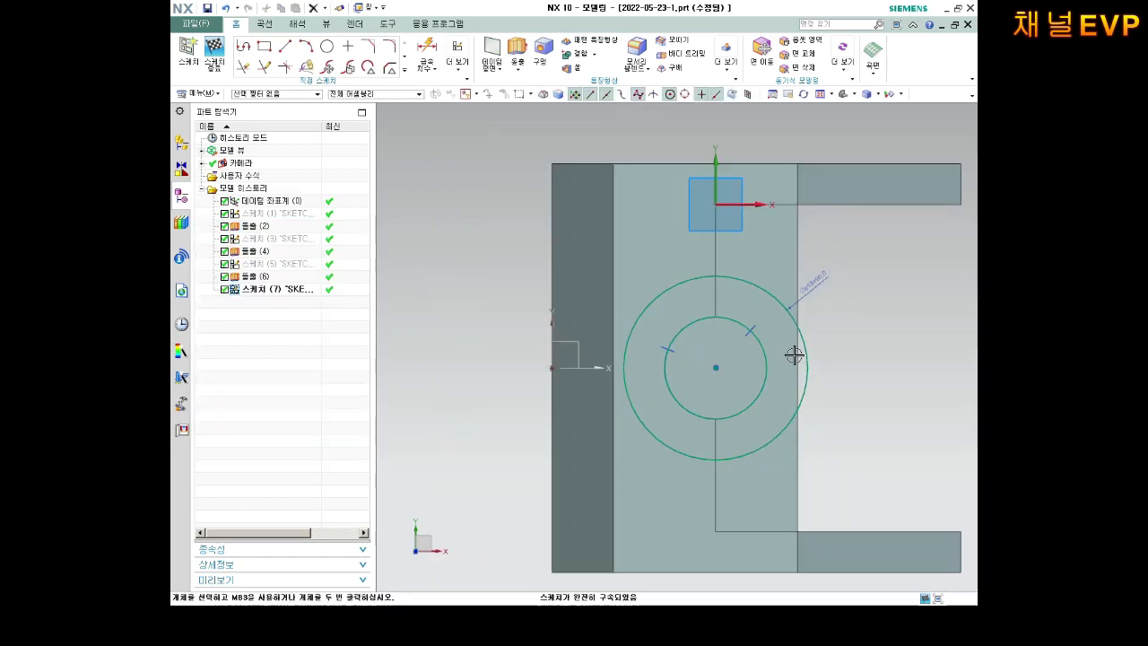
# Finish the sketch of the two concentric circles
pyautogui.moveTo(795, 356)
pyautogui.mouseDown(button='middle')
pyautogui.moveTo(627, 449)
pyautogui.moveTo(736, 281)
pyautogui.moveTo(812, 224)
pyautogui.mouseUp(button='middle')
pyautogui.click(739, 293)
pyautogui.press('Escape')
pyautogui.scroll(5, 830, 213)
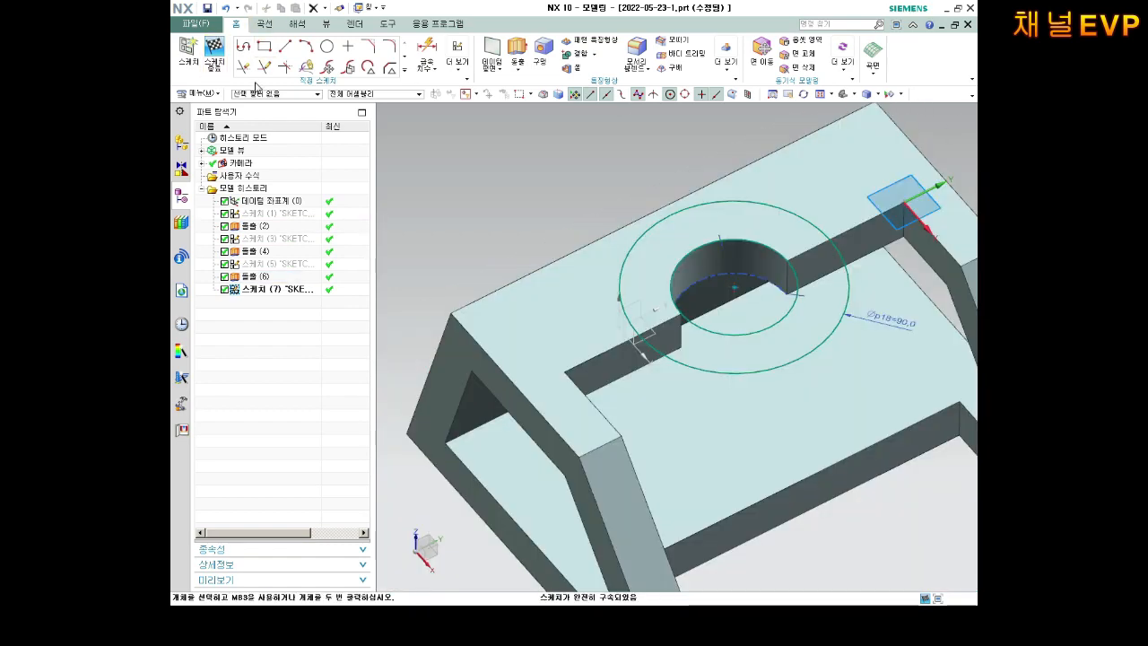
pyautogui.click(214, 52)
# Extrude the two concentric circles 20 mm downward as a ring and unite it with the block
pyautogui.click(325, 52)
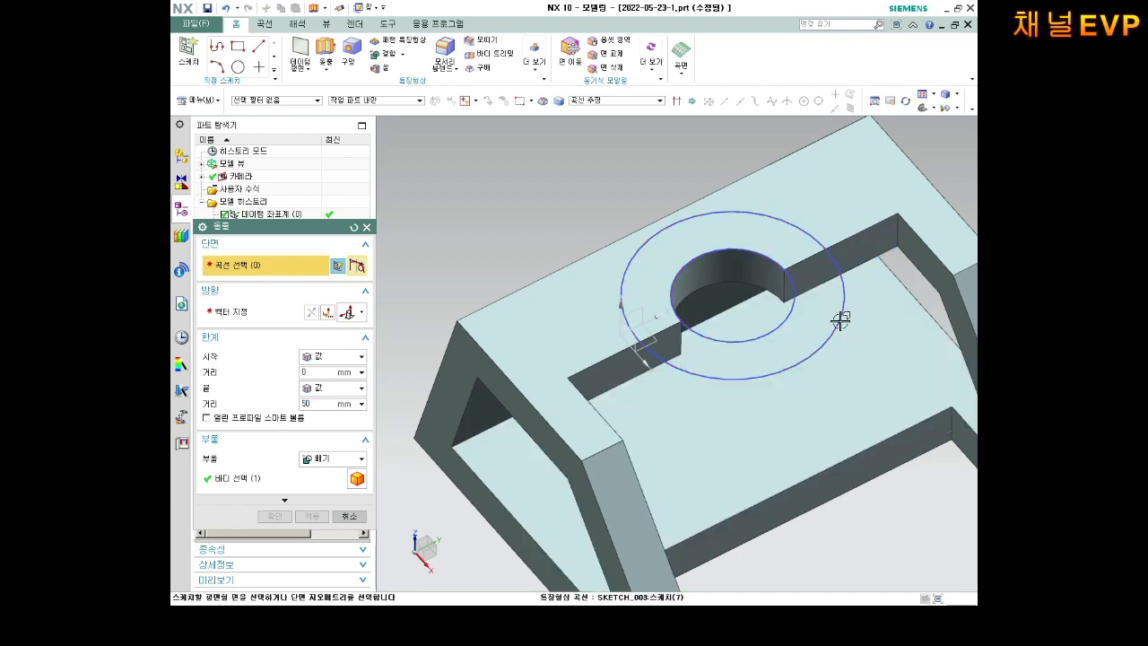
pyautogui.click(843, 319)
pyautogui.moveTo(845, 268); pyautogui.dragTo(846, 222, button='middle')
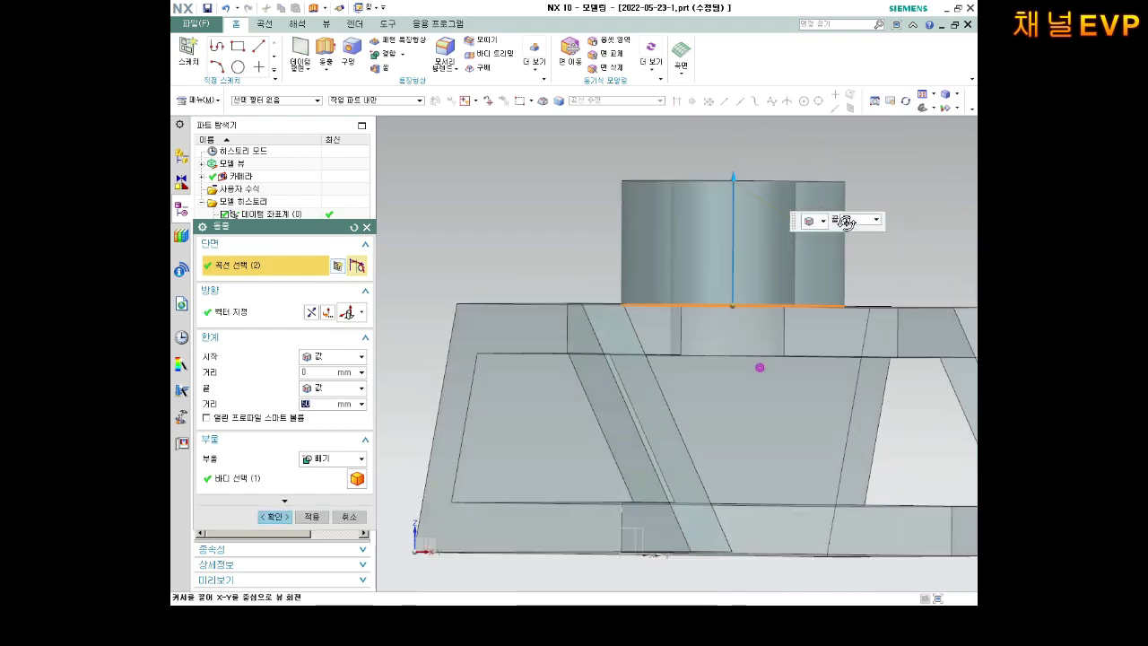
pyautogui.click(316, 313)
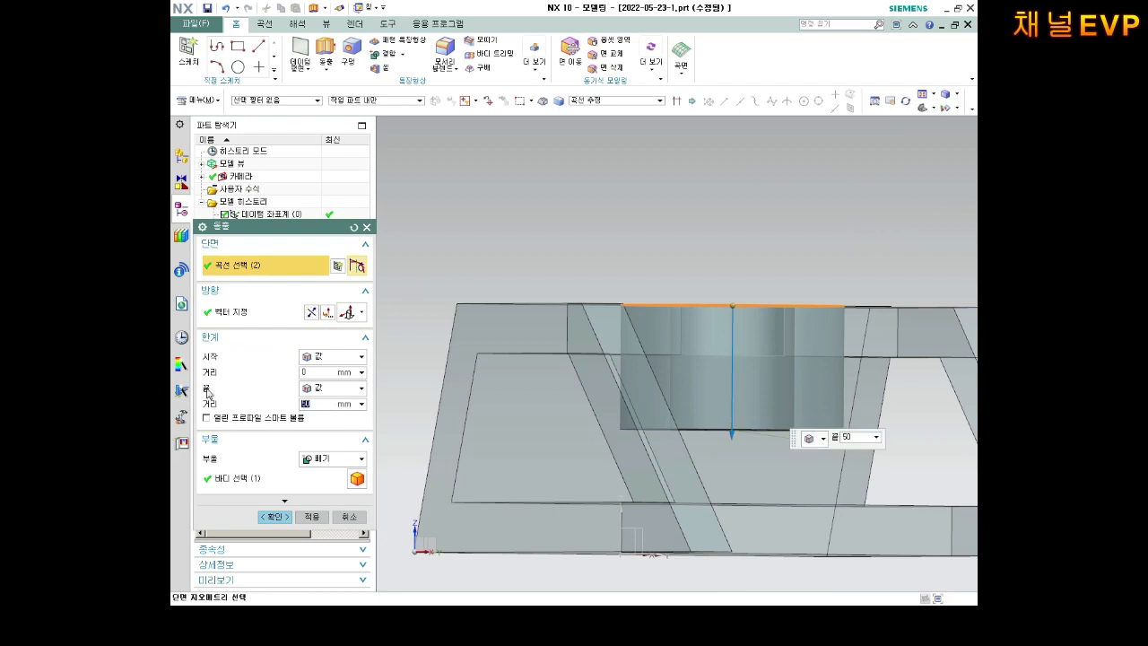
pyautogui.write('20')
pyautogui.click(330, 460)
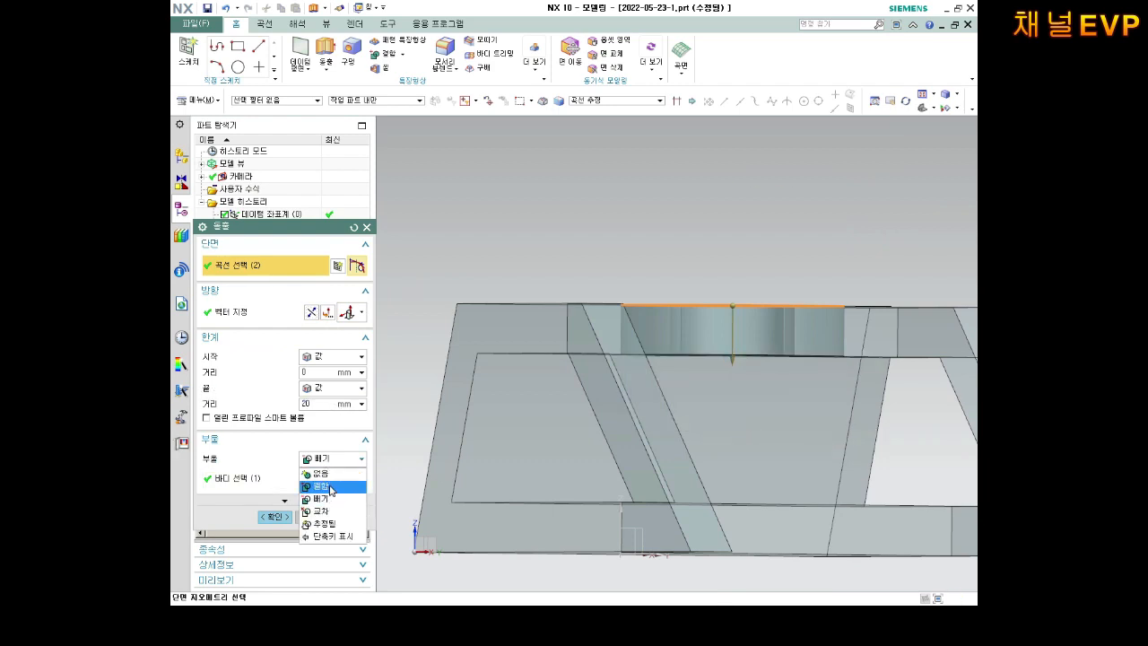
pyautogui.click(327, 486)
pyautogui.press('Home')
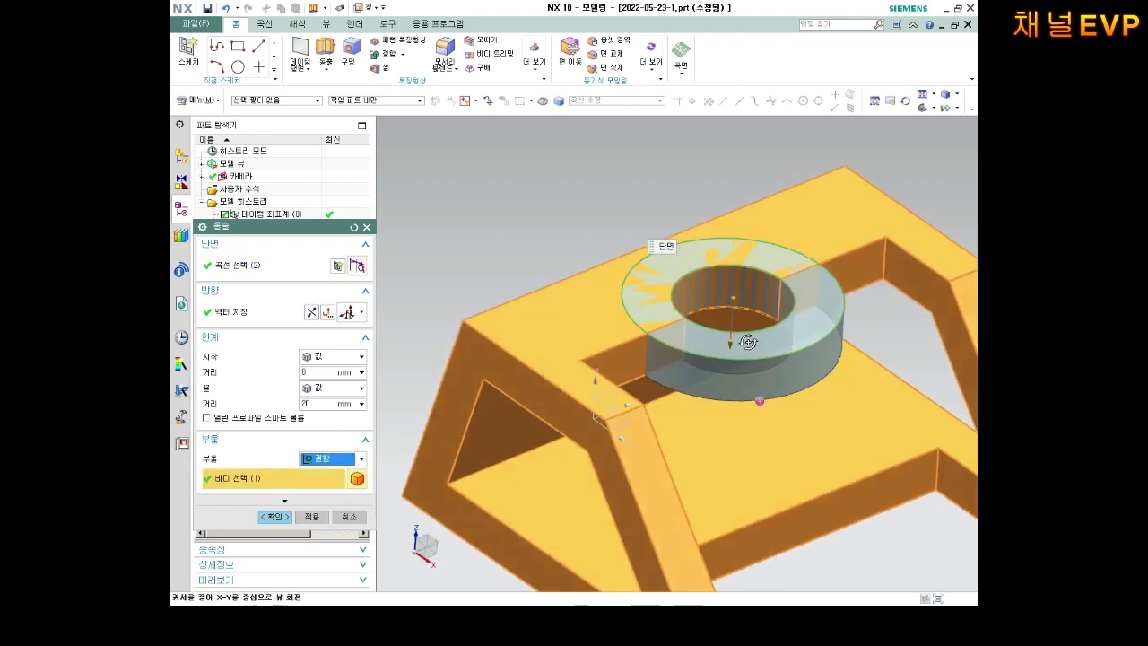
pyautogui.scroll(3, 870, 377)
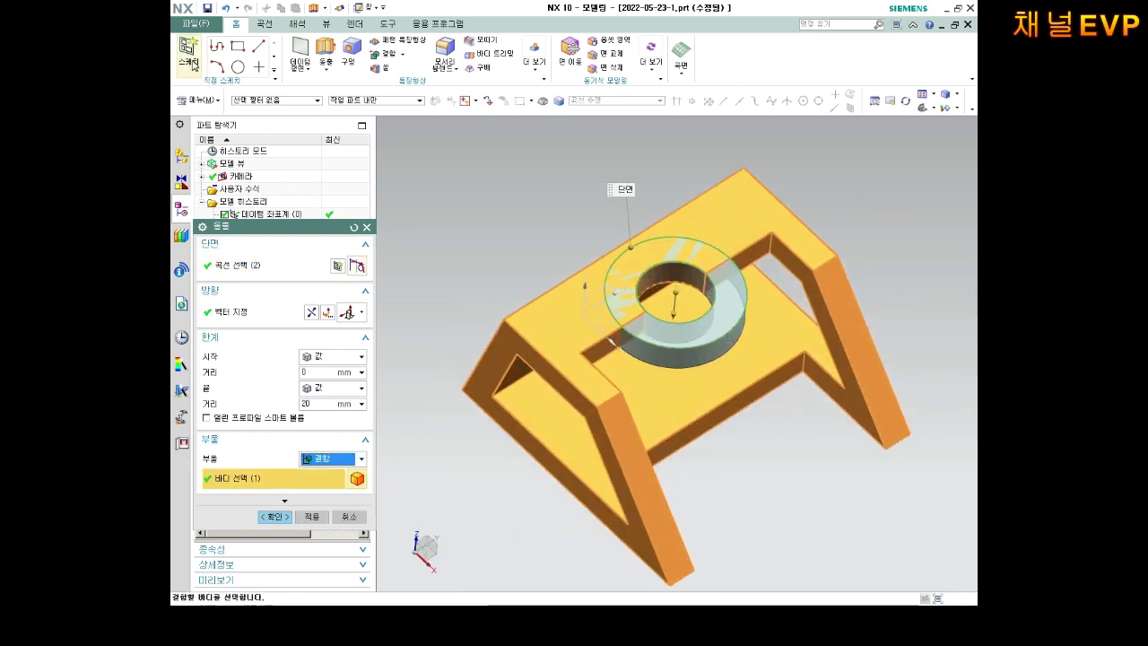
pyautogui.click(274, 516)
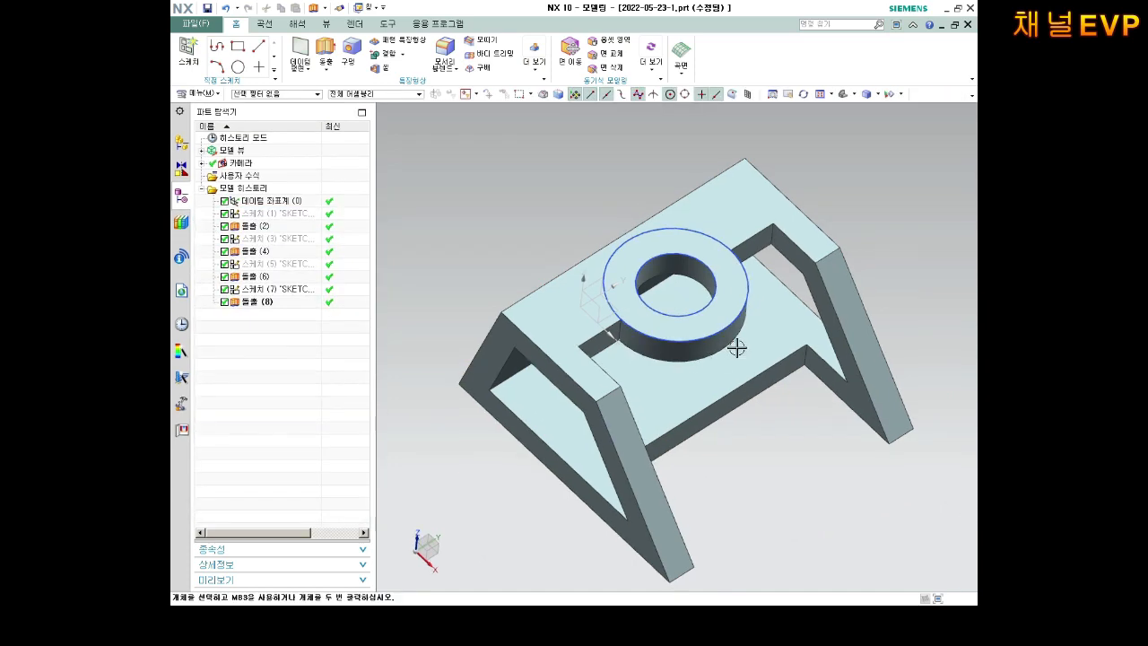
# Hide the concentric-circle sketch on the ring's top face
pyautogui.moveTo(738, 343); pyautogui.dragTo(856, 334, button='middle')
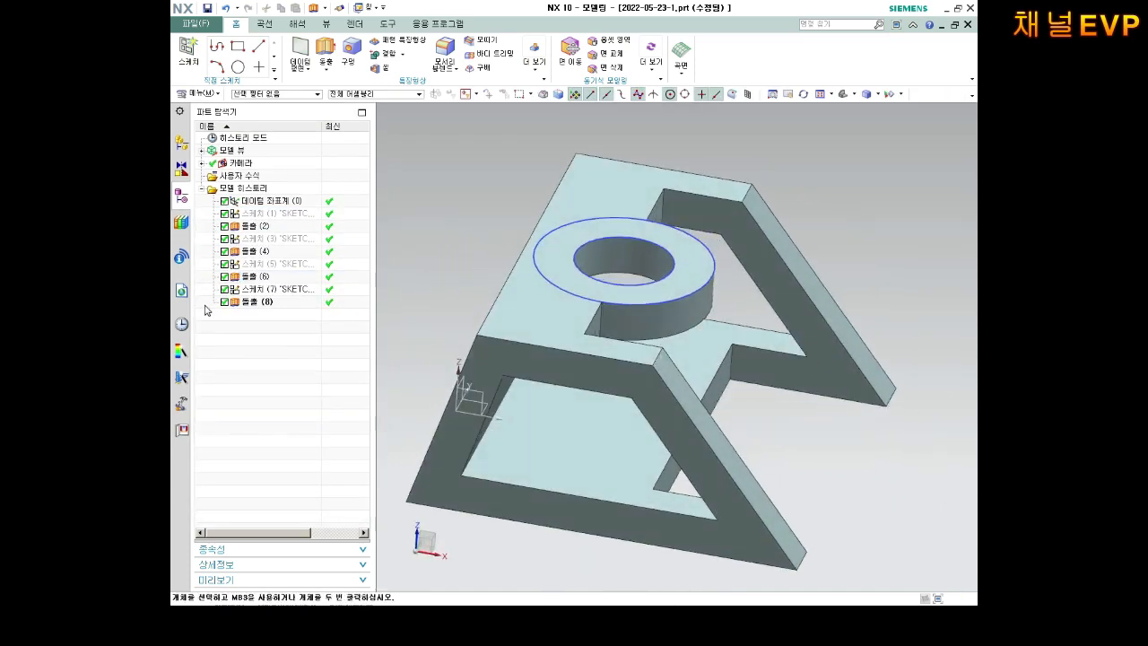
pyautogui.rightClick(261, 301)
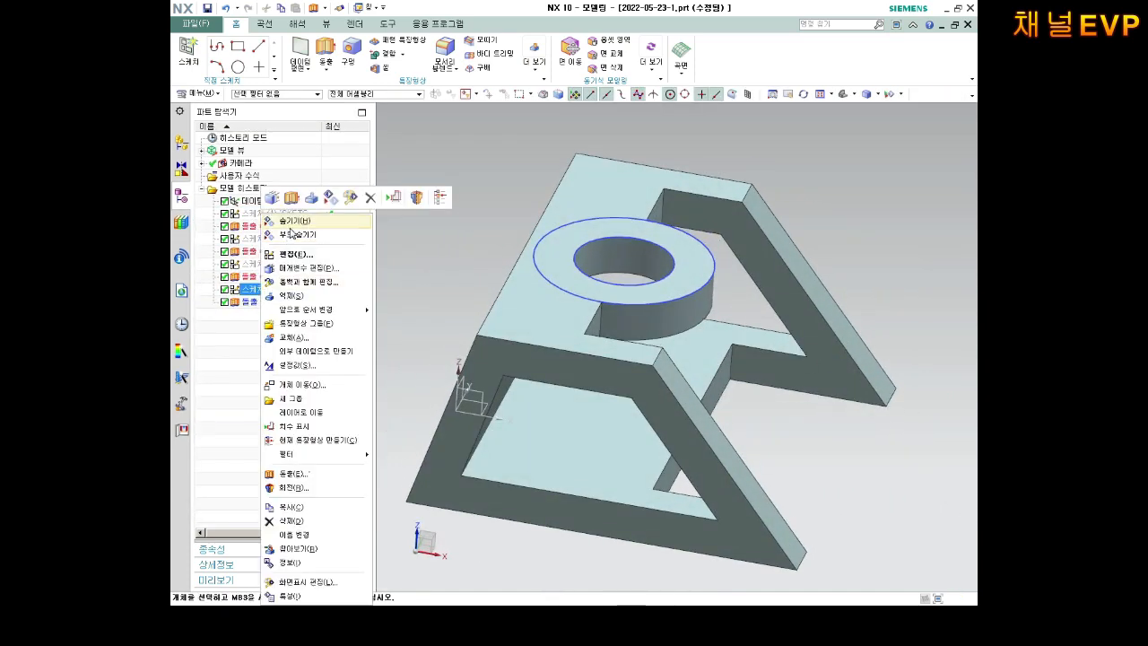
pyautogui.click(520, 266)
pyautogui.moveTo(520, 266); pyautogui.dragTo(473, 281, button='middle')
pyautogui.click(509, 272)
pyautogui.press('Escape')
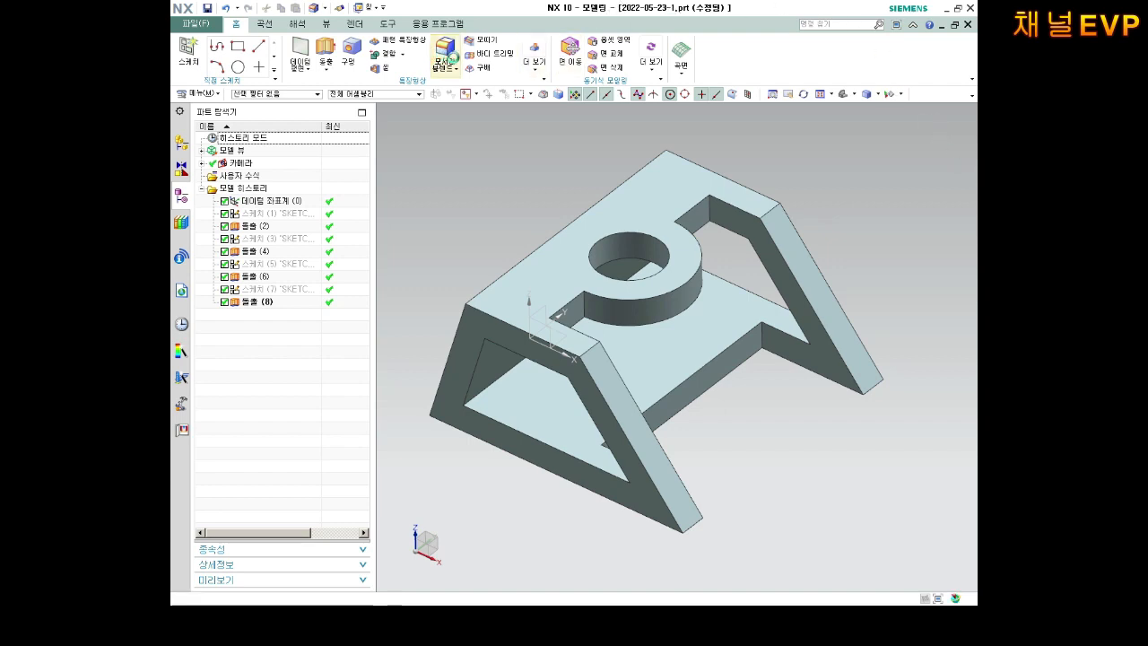
# Blend the four inner corner edges of the top and base cut-outs with a 10 mm radius
pyautogui.click(446, 54)
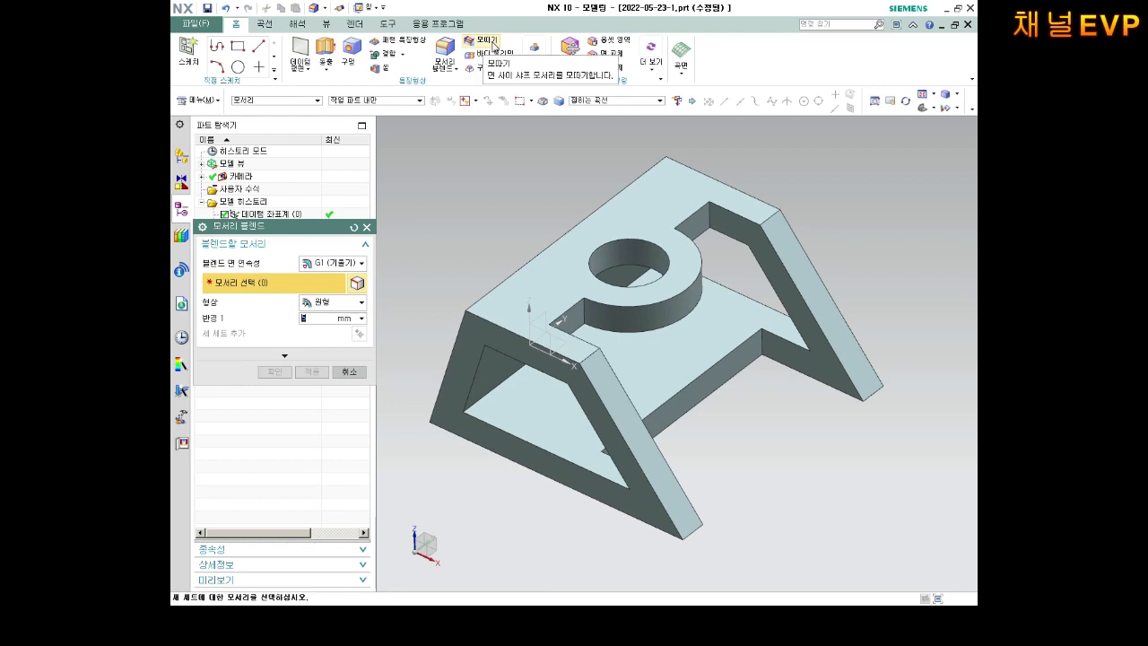
pyautogui.write('10')
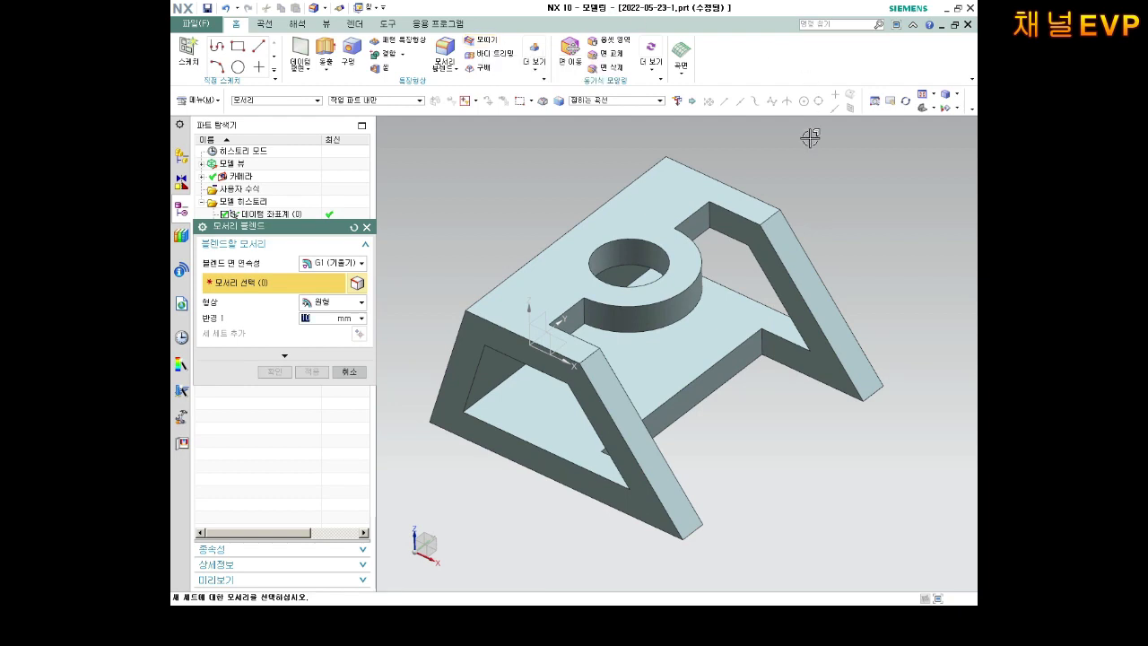
pyautogui.click(710, 223)
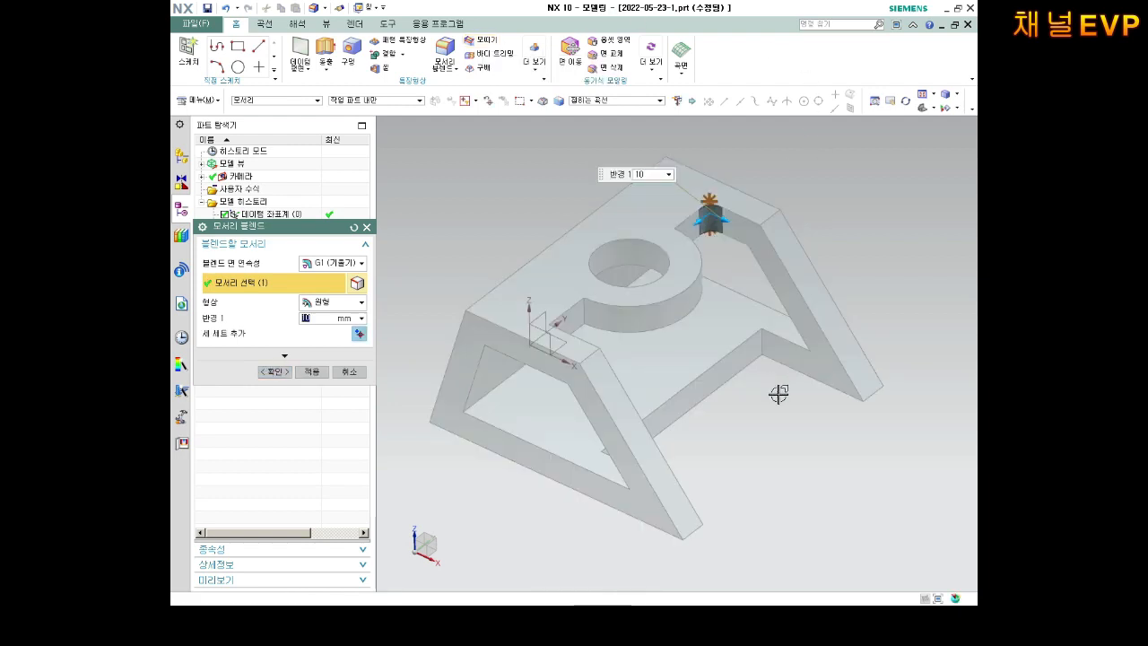
pyautogui.click(762, 347)
pyautogui.moveTo(646, 332); pyautogui.dragTo(562, 379, button='middle')
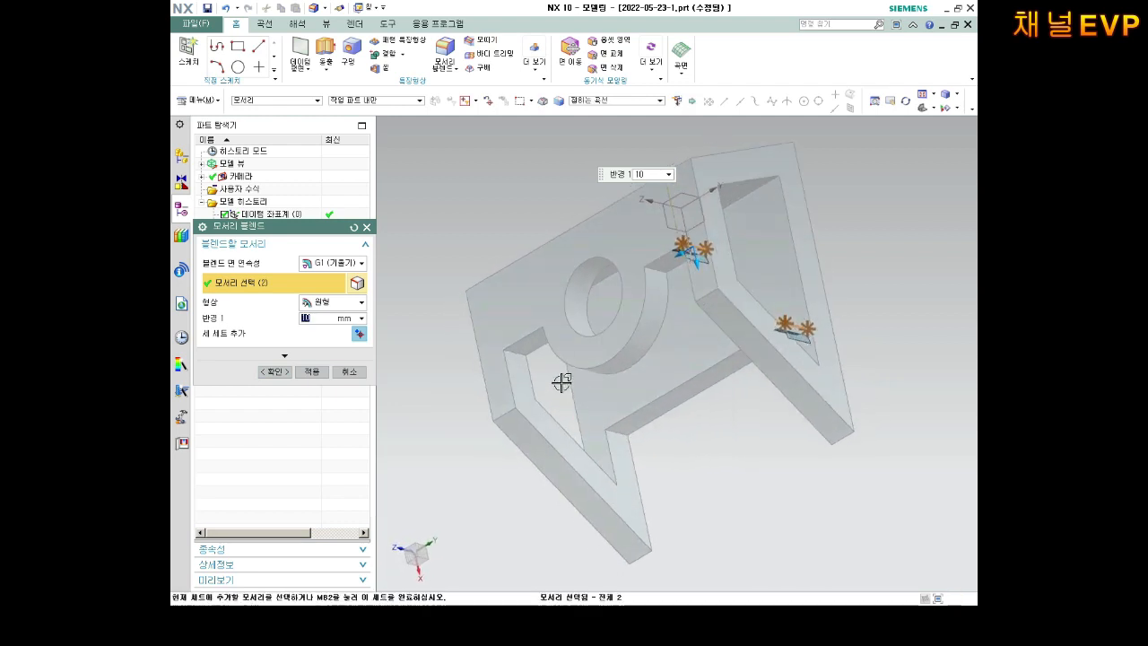
pyautogui.click(515, 353)
pyautogui.click(622, 432)
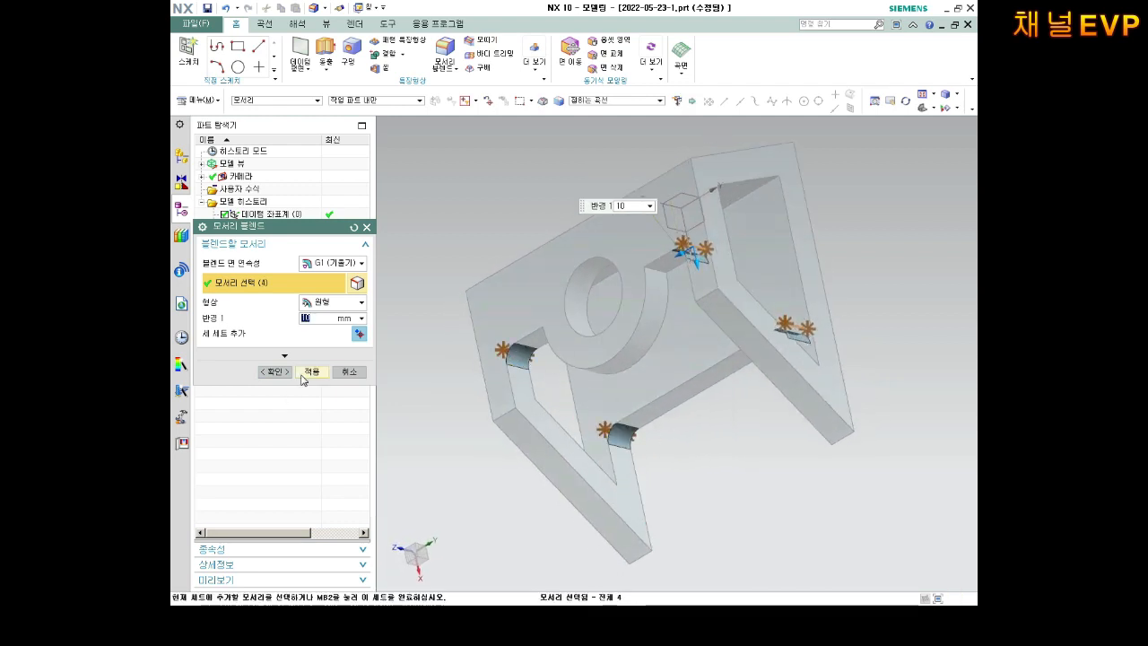
pyautogui.click(287, 370)
pyautogui.moveTo(574, 359); pyautogui.dragTo(630, 335, button='middle')
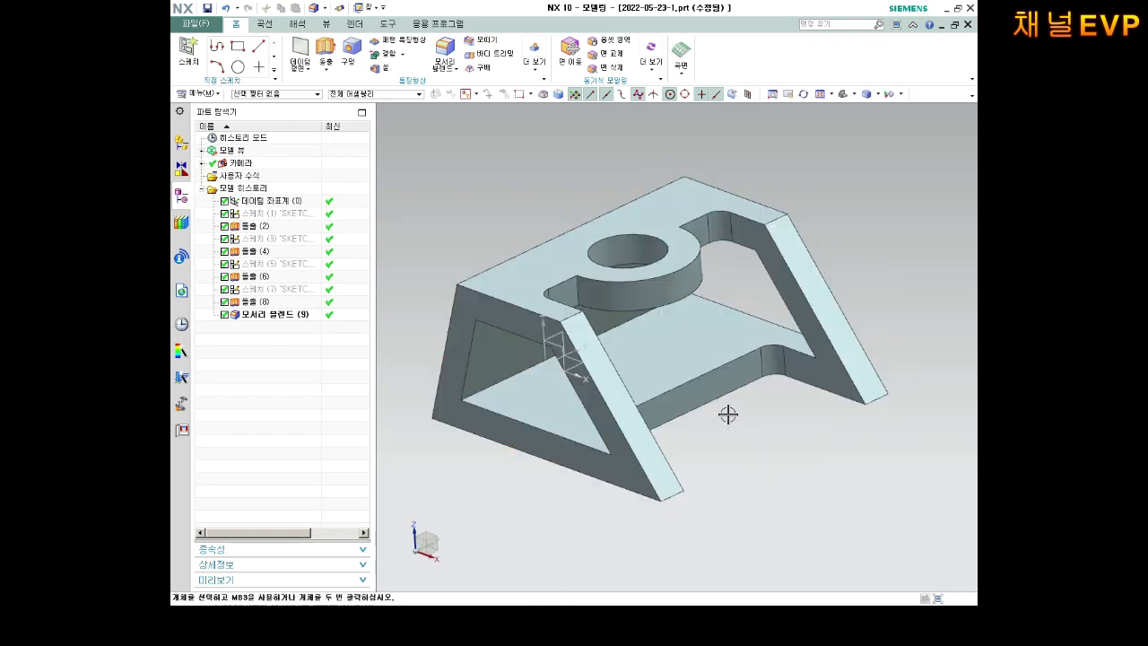
# Start a new sketch on the upper face of the base plate
pyautogui.moveTo(717, 385); pyautogui.dragTo(691, 298, button='middle')
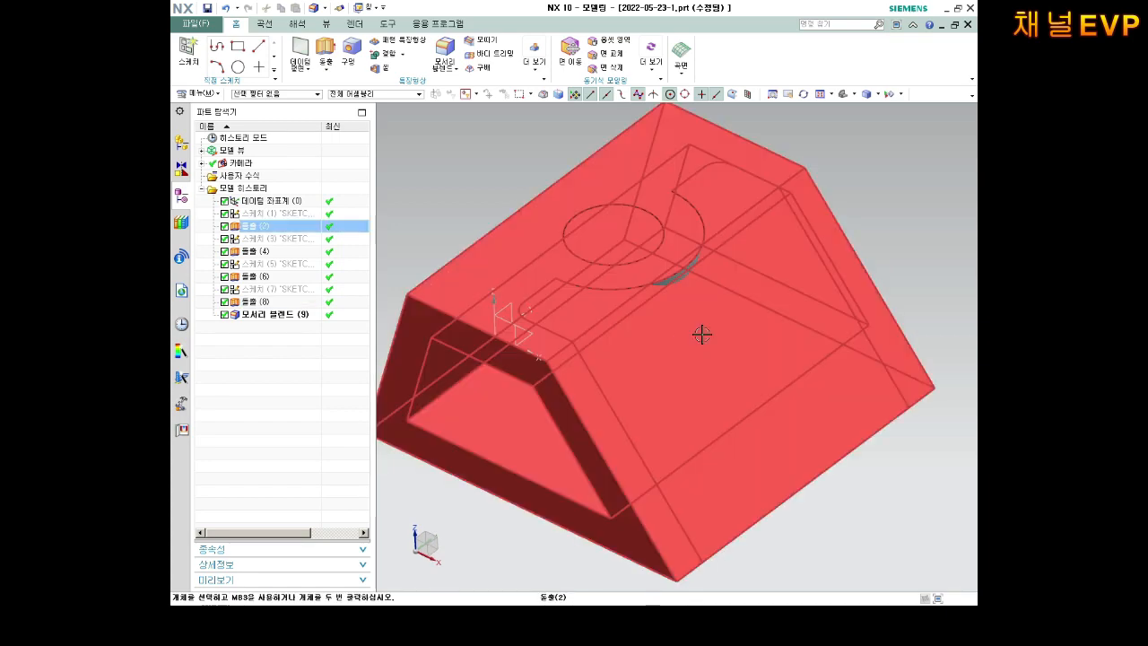
pyautogui.scroll(1, 913, 263)
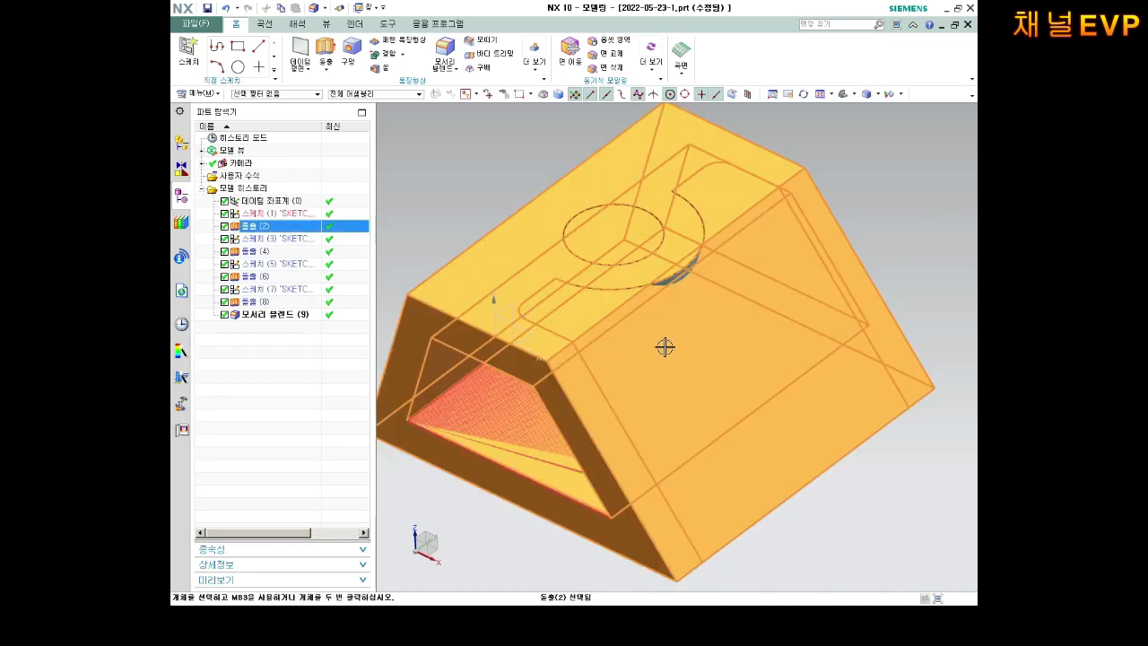
pyautogui.click(193, 57)
pyautogui.click(633, 343)
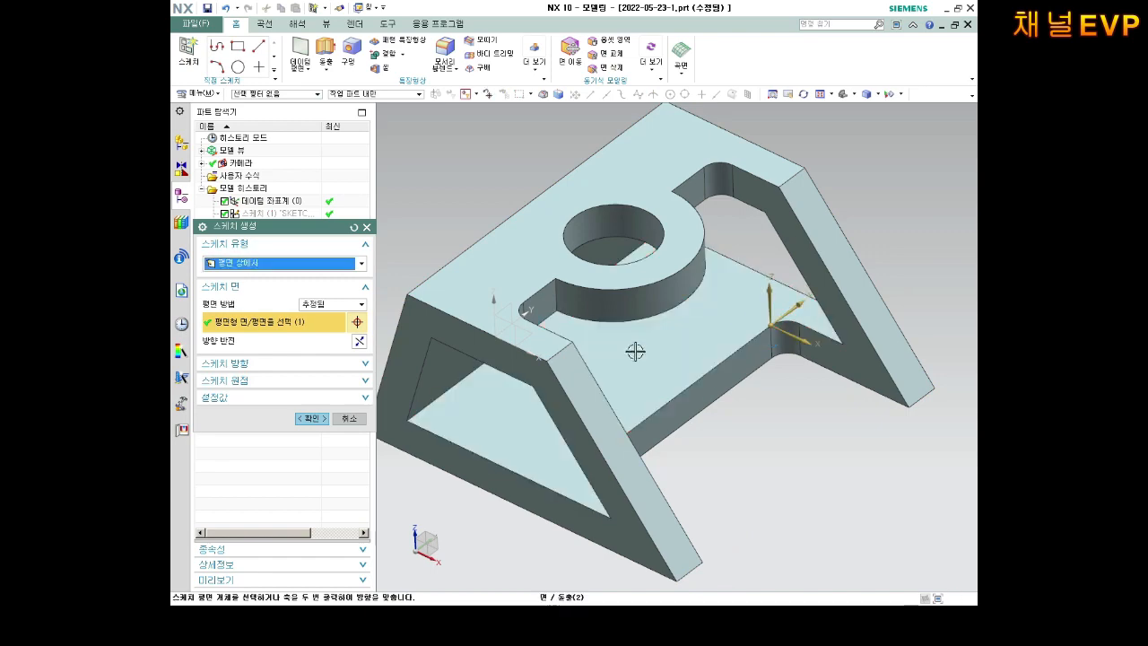
pyautogui.click(305, 419)
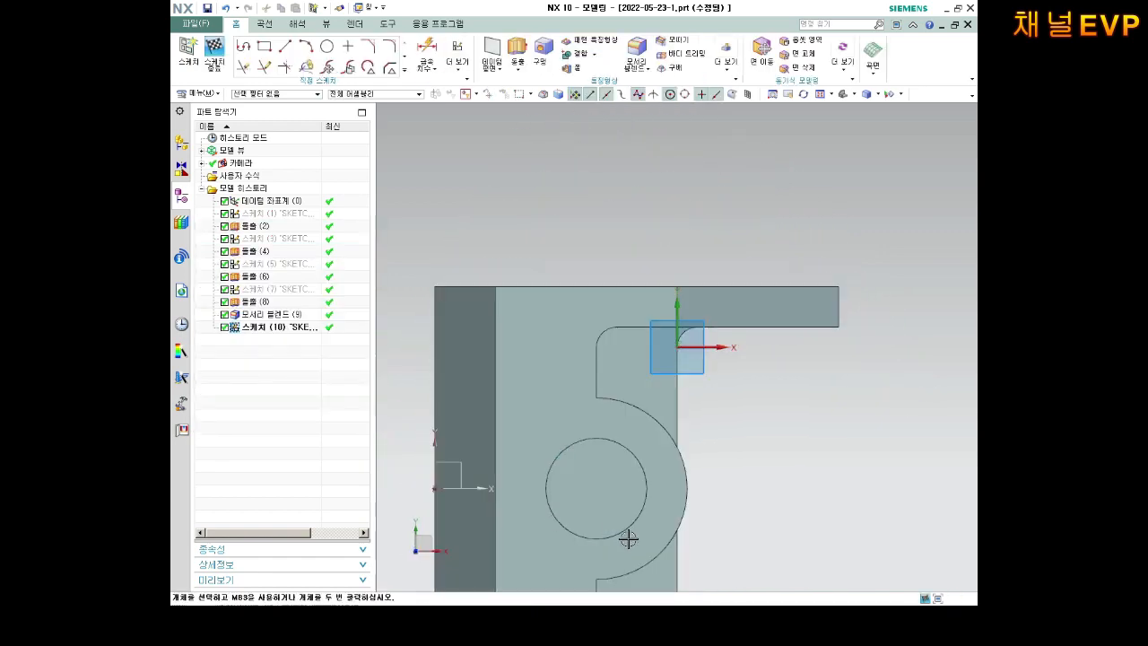
pyautogui.scroll(-3, 606, 387)
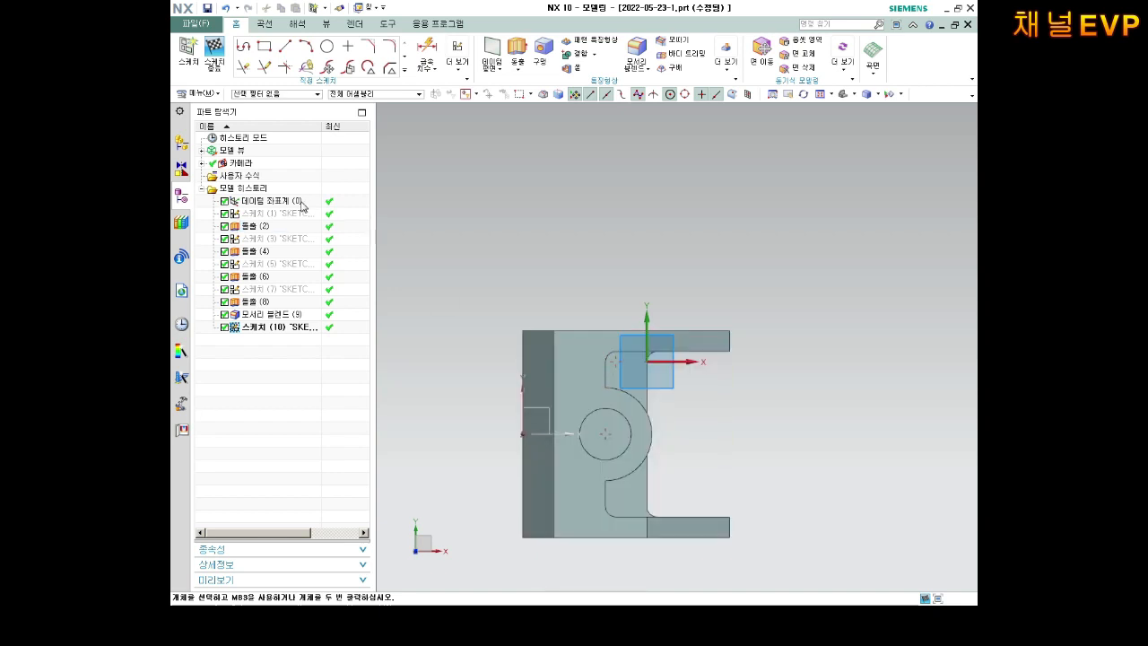
# Examine the ring's hole and the base plate beneath it from several angles
pyautogui.click(406, 72)
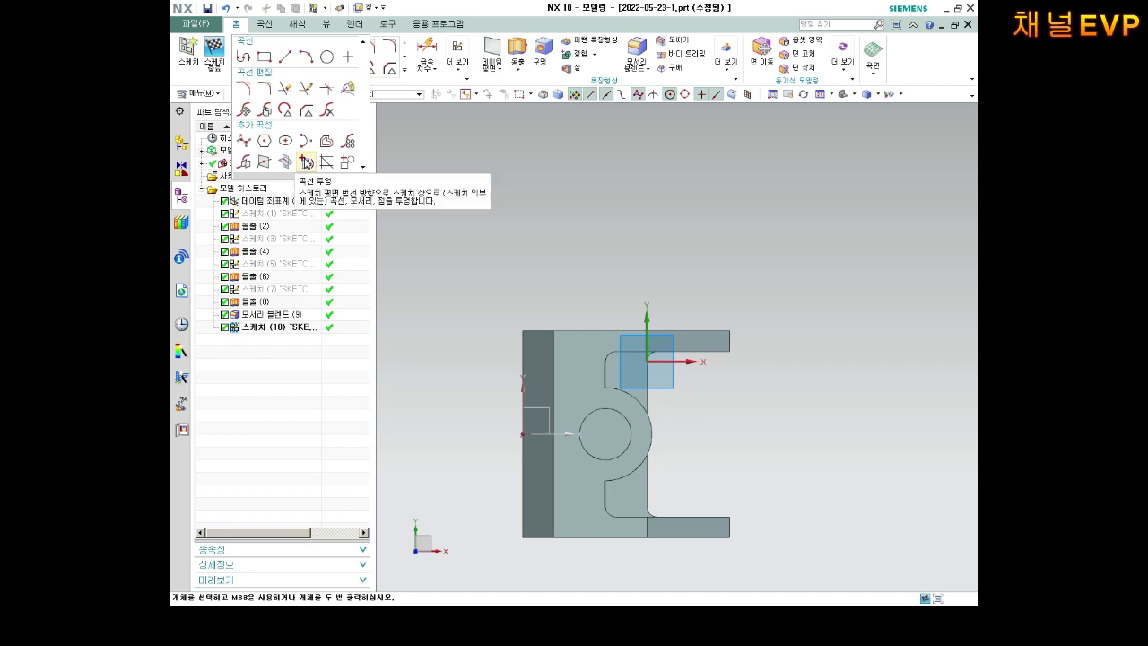
pyautogui.moveTo(581, 502); pyautogui.dragTo(592, 409, button='middle')
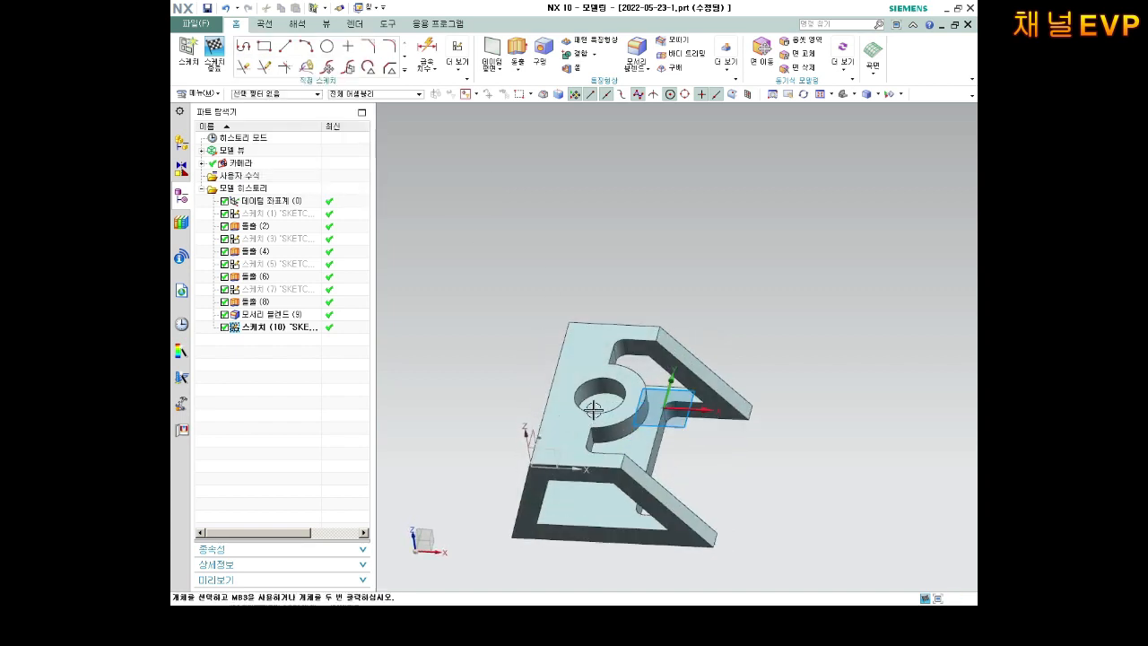
pyautogui.scroll(3, 593, 409)
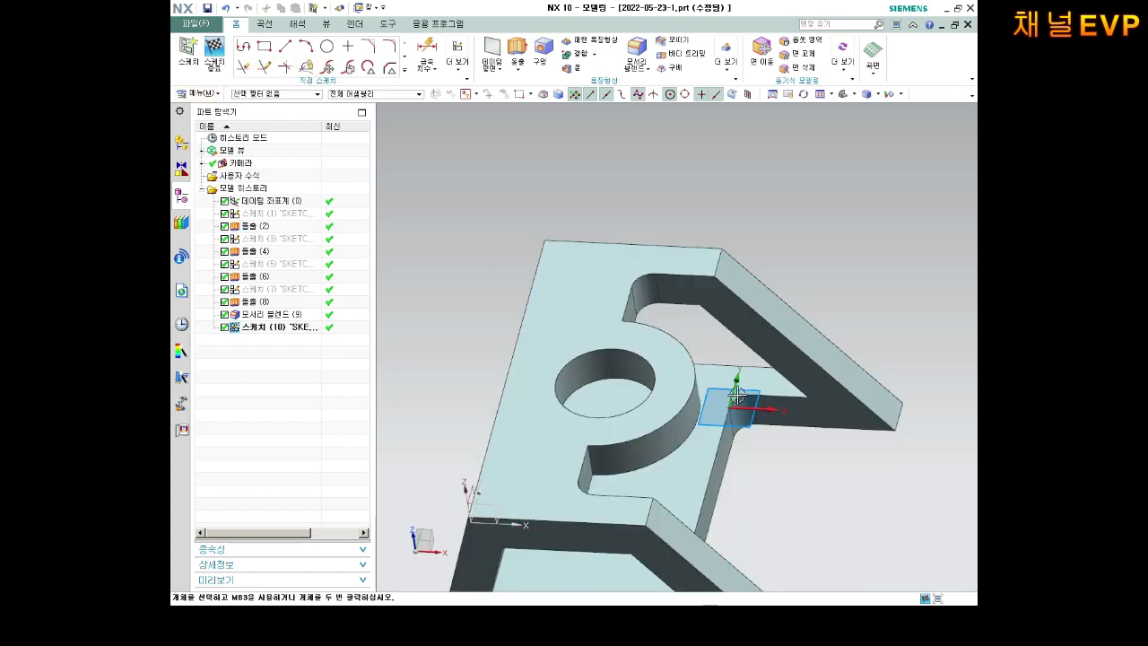
pyautogui.scroll(-1, 737, 395)
pyautogui.moveTo(679, 356); pyautogui.dragTo(694, 440, button='middle')
pyautogui.scroll(2, 694, 442)
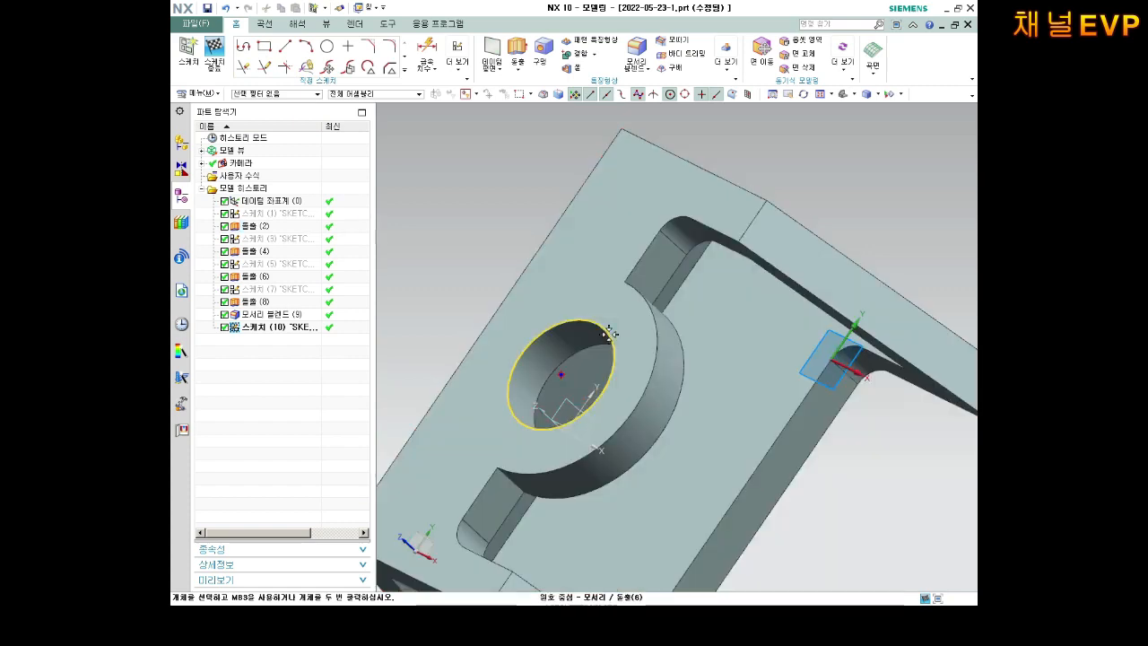
pyautogui.scroll(-3, 613, 395)
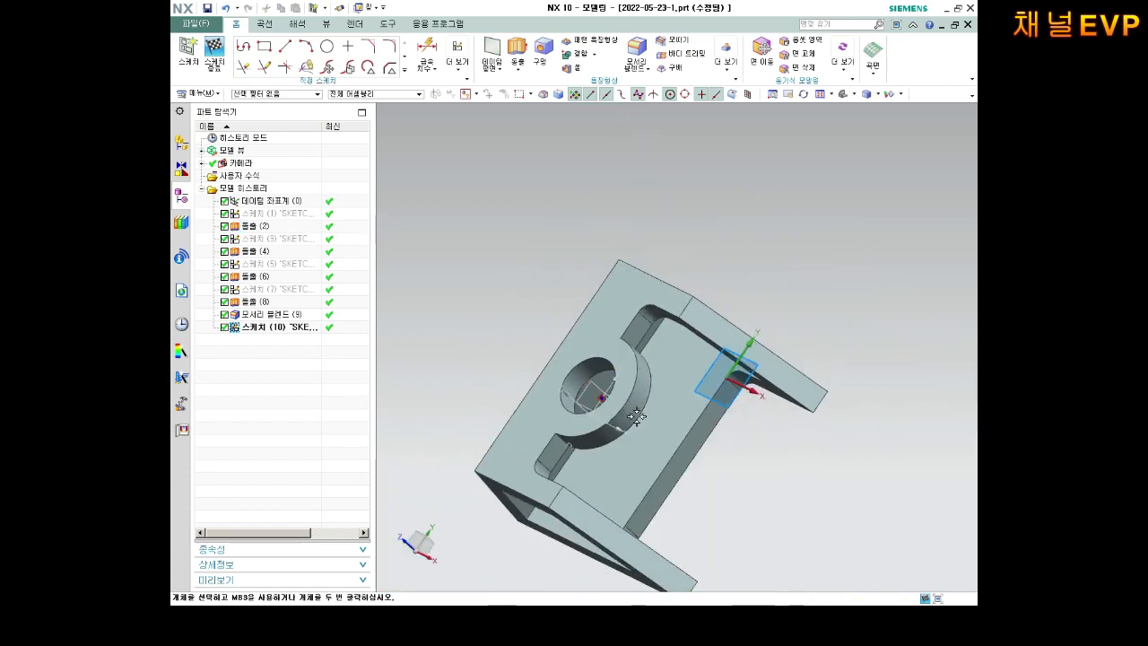
pyautogui.scroll(2, 672, 471)
pyautogui.moveTo(672, 472); pyautogui.dragTo(605, 392, button='middle')
pyautogui.scroll(-1, 546, 332)
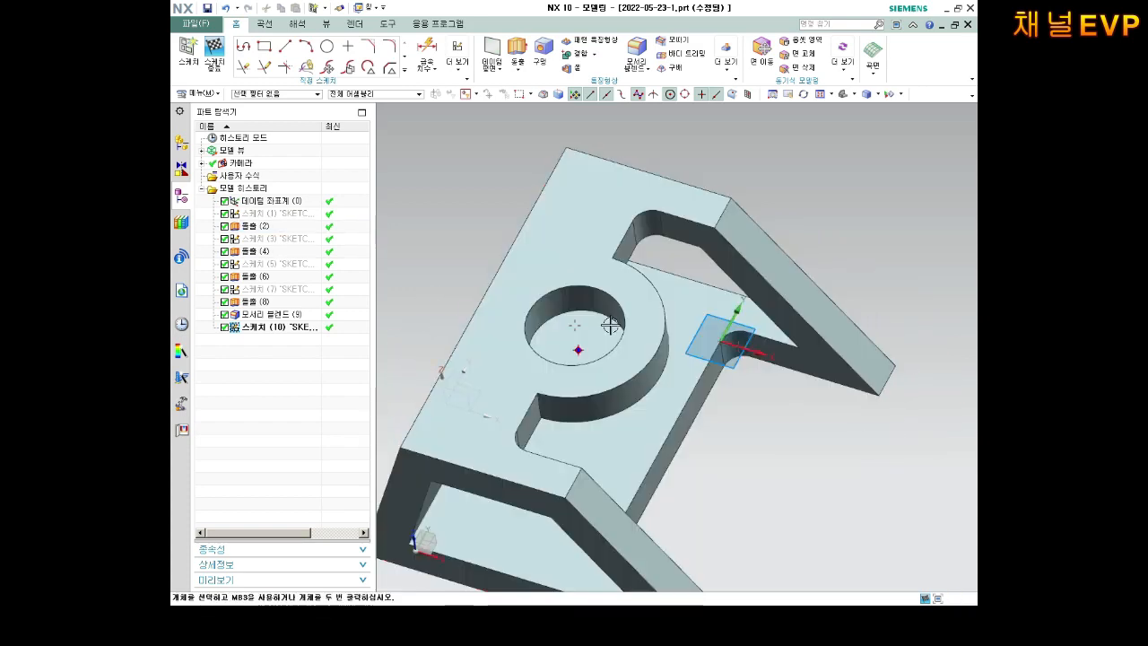
pyautogui.scroll(-1, 619, 310)
pyautogui.moveTo(679, 332); pyautogui.dragTo(578, 284, button='middle')
pyautogui.scroll(2, 579, 284)
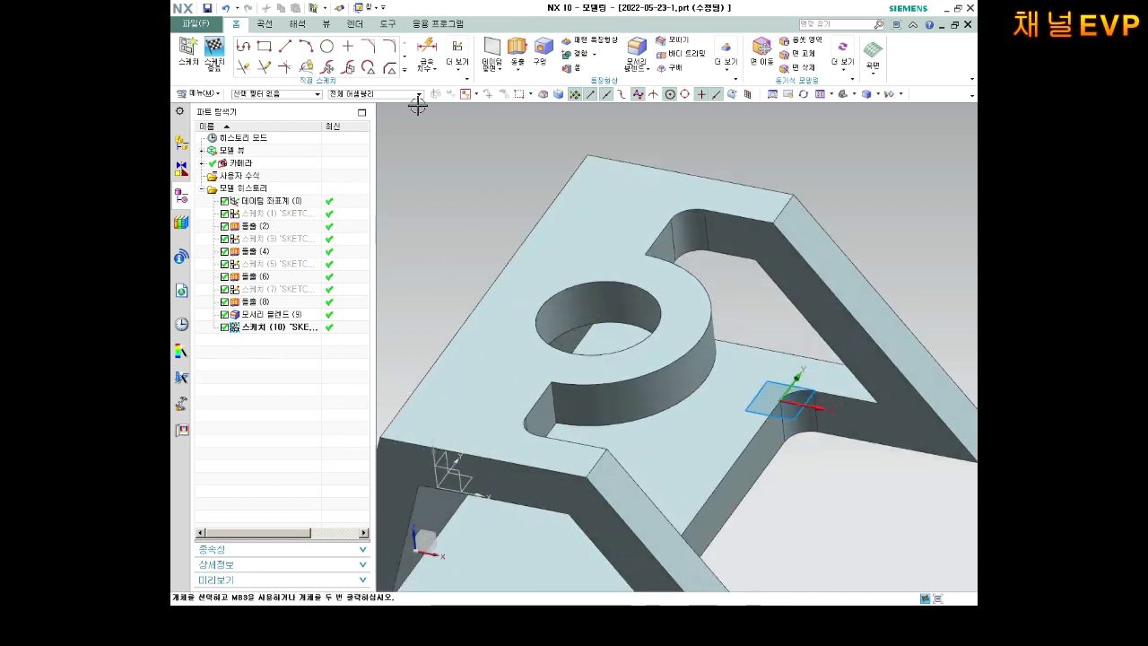
# Project the ring's hole edge onto the base plate sketch with Project Curve and finish the sketch
pyautogui.click(405, 71)
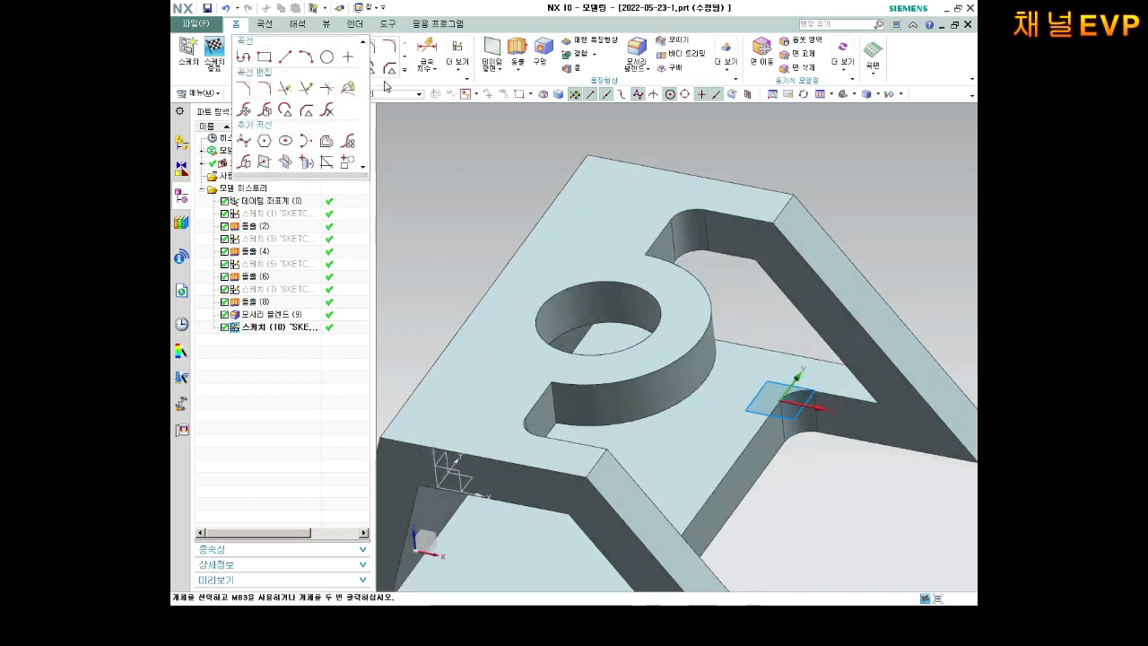
pyautogui.click(305, 164)
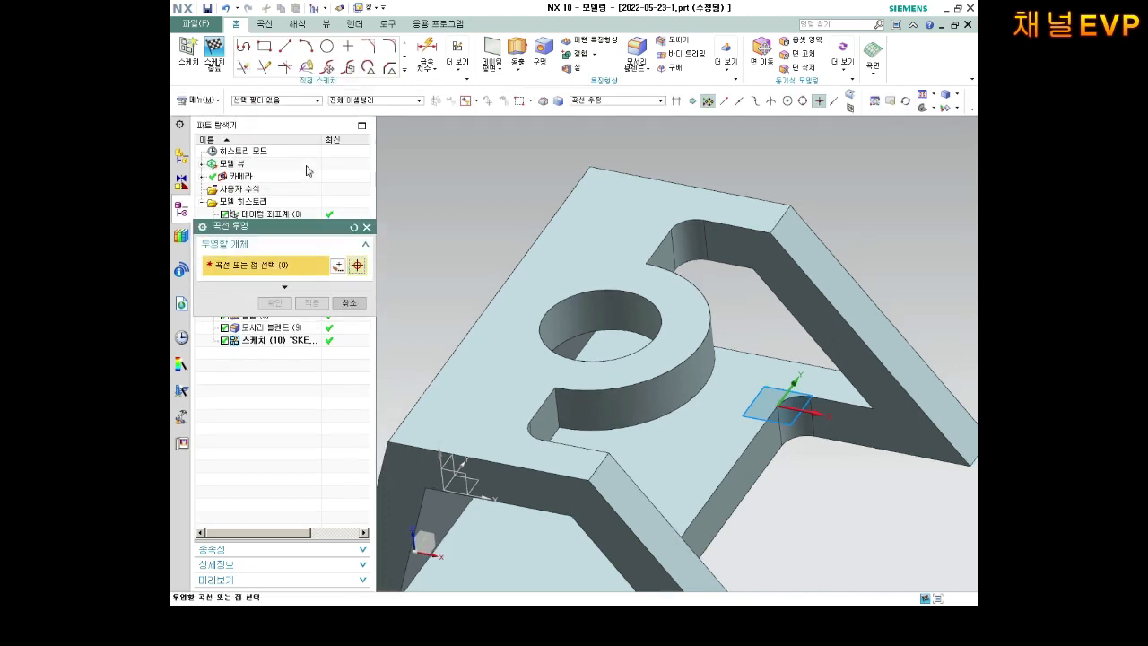
pyautogui.click(594, 293)
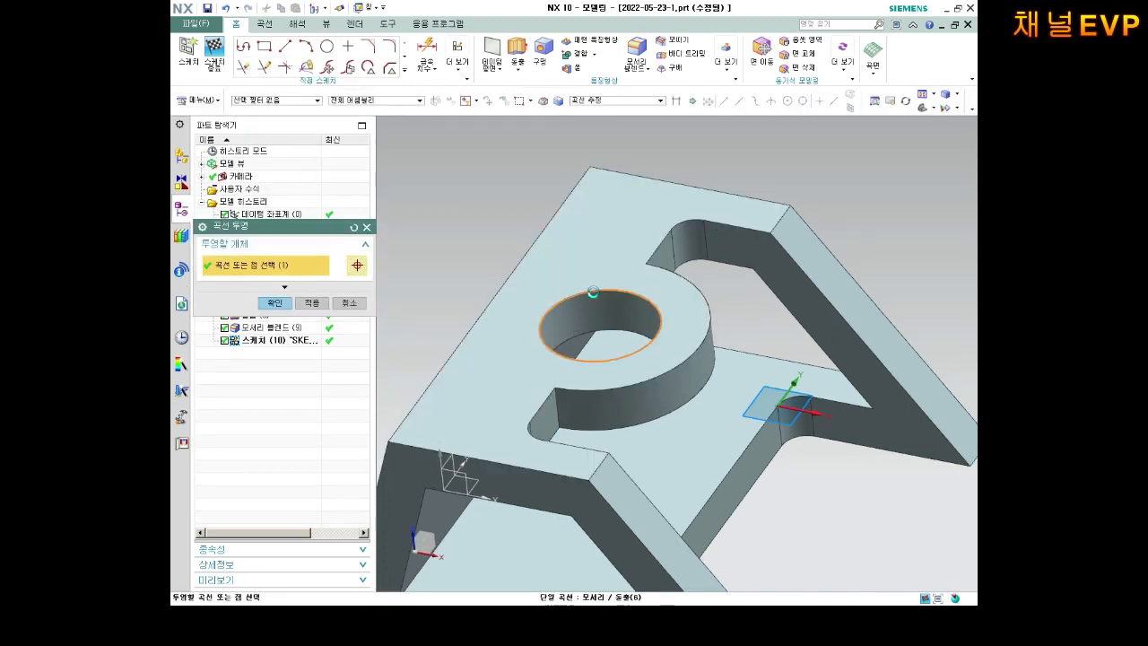
pyautogui.click(274, 303)
pyautogui.moveTo(574, 377); pyautogui.dragTo(728, 472, button='middle')
pyautogui.scroll(5, 725, 469)
pyautogui.scroll(-5, 675, 404)
pyautogui.scroll(2, 771, 467)
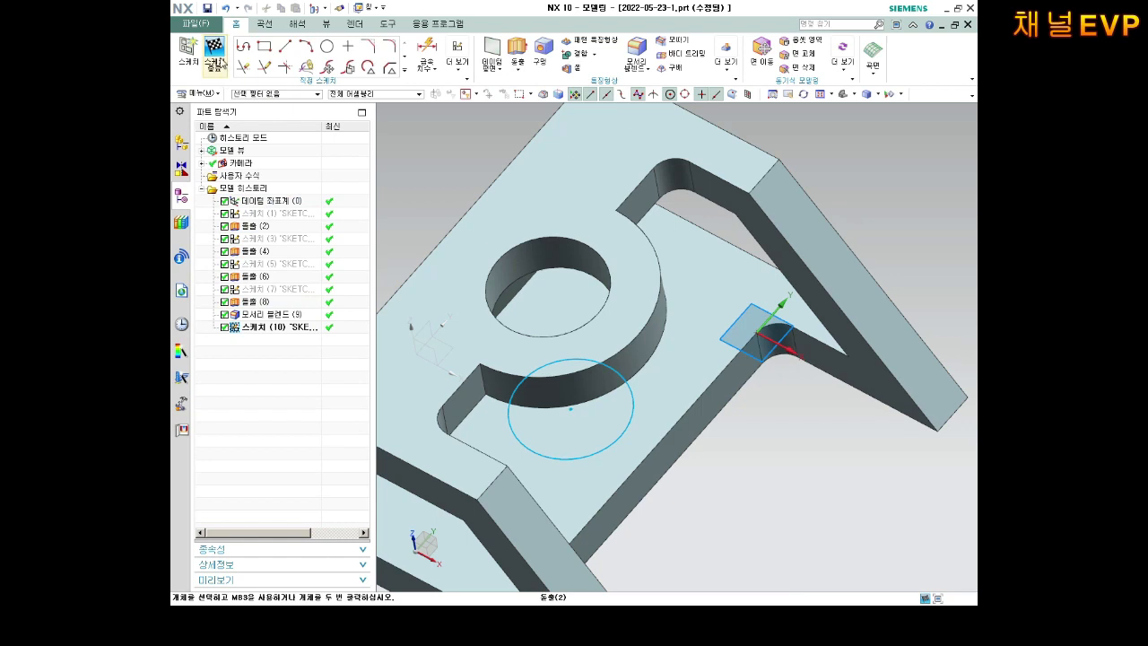
pyautogui.click(215, 56)
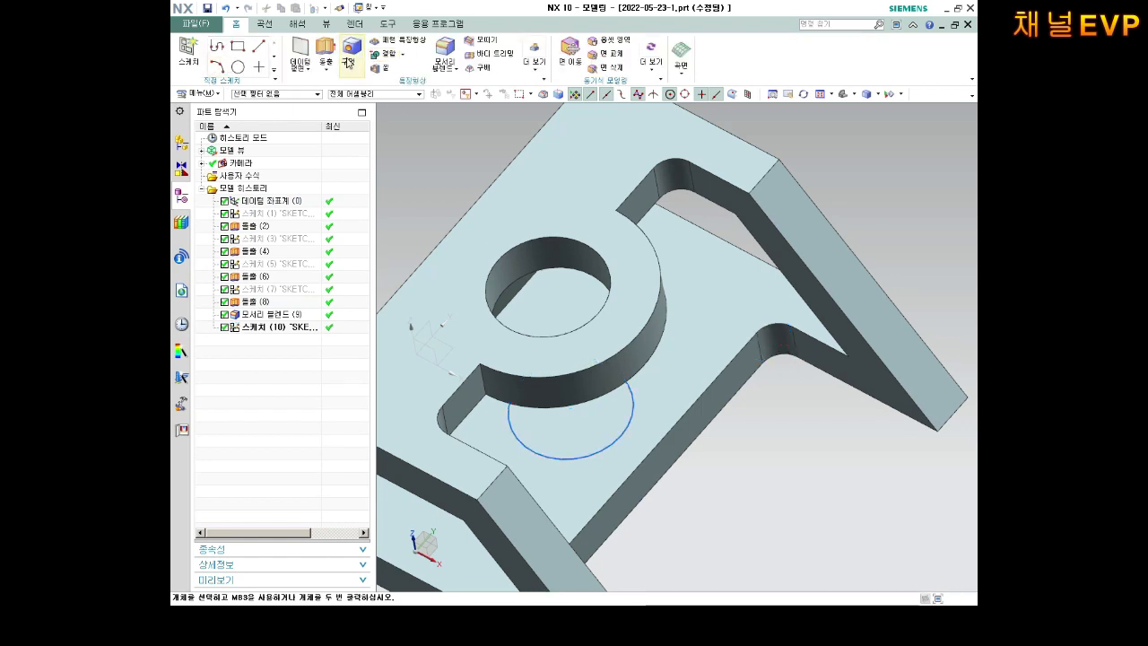
# Extrude the projected circle 20 mm downward into the base plate with the Unite Boolean
pyautogui.click(326, 52)
pyautogui.click(629, 428)
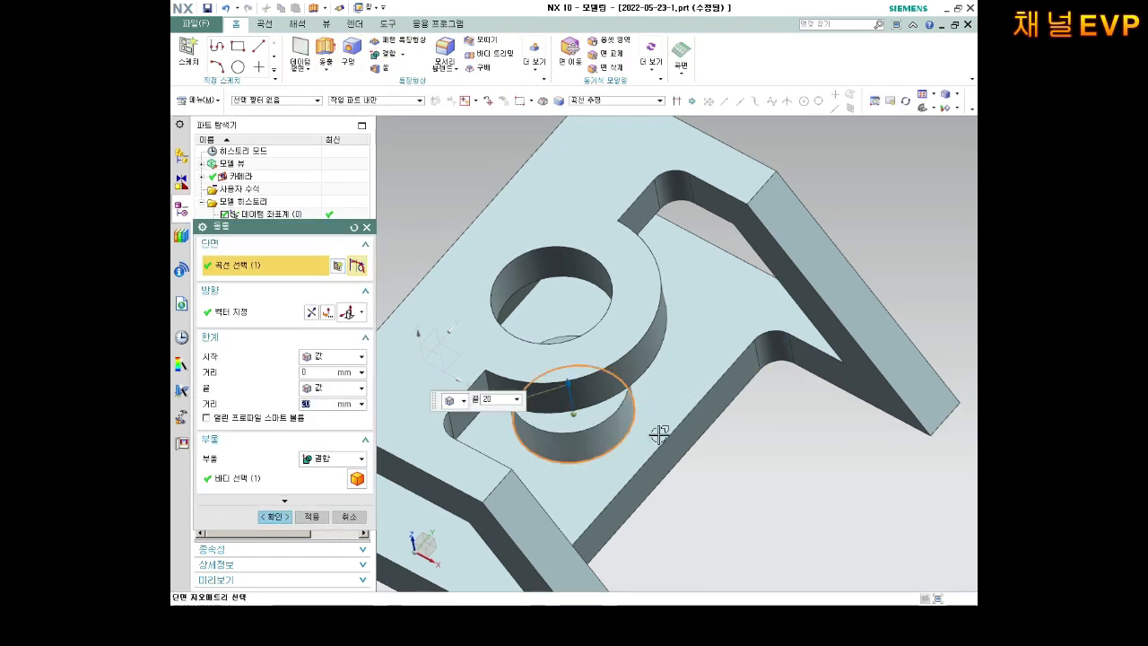
pyautogui.moveTo(658, 430)
pyautogui.mouseDown(button='middle')
pyautogui.moveTo(679, 415)
pyautogui.moveTo(645, 366)
pyautogui.moveTo(538, 377)
pyautogui.mouseUp(button='middle')
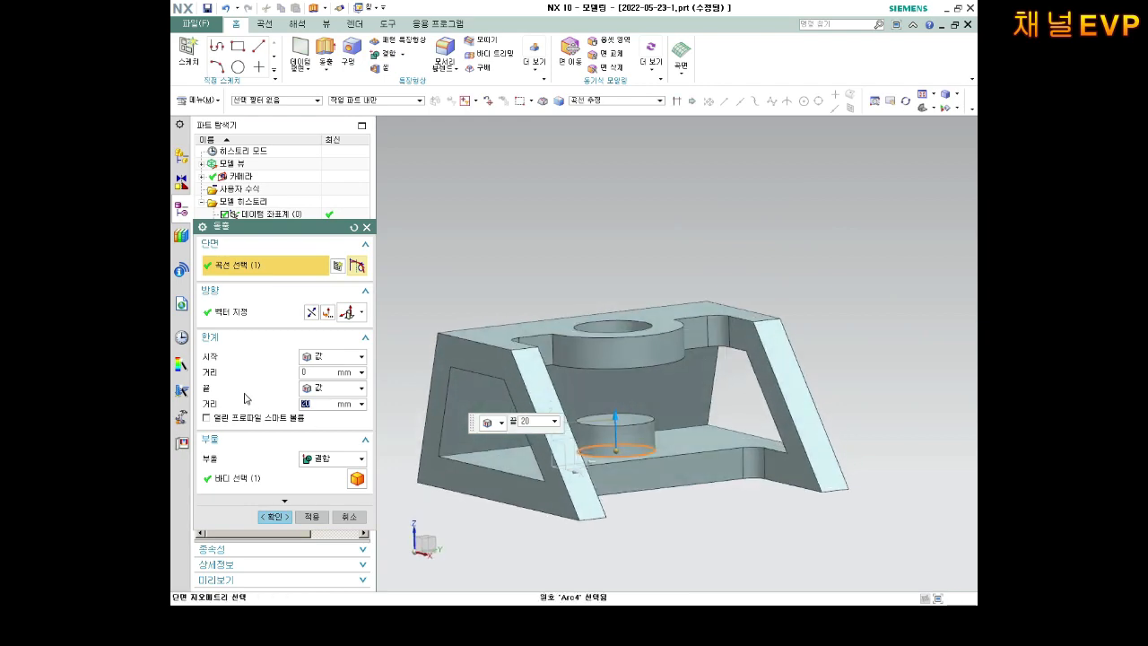
pyautogui.click(311, 312)
pyautogui.click(274, 516)
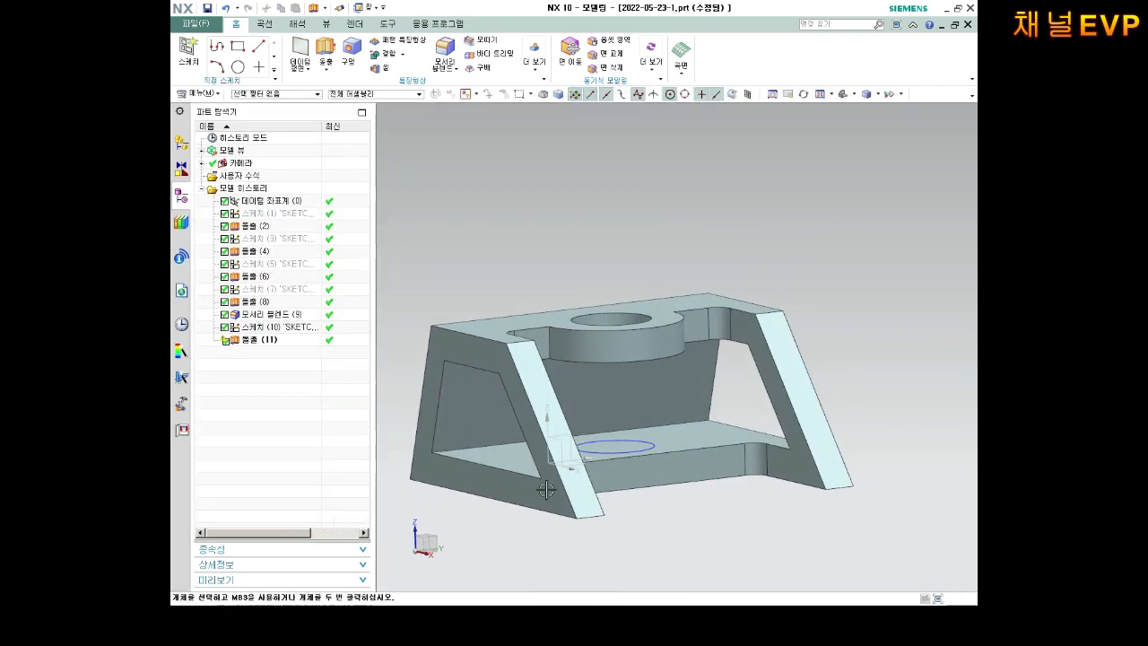
# Edit the projected circle's extrusion to use the Subtract Boolean, cutting a hole through the base plate
pyautogui.moveTo(692, 487); pyautogui.dragTo(432, 492, button='middle')
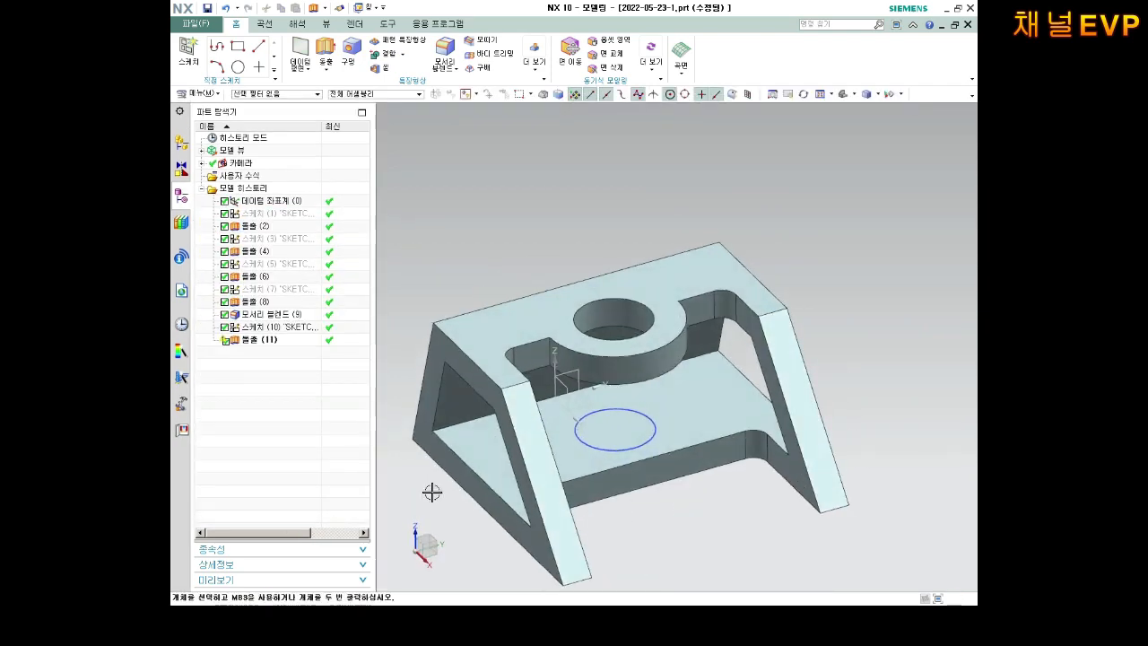
pyautogui.rightClick(254, 353)
pyautogui.click(300, 69)
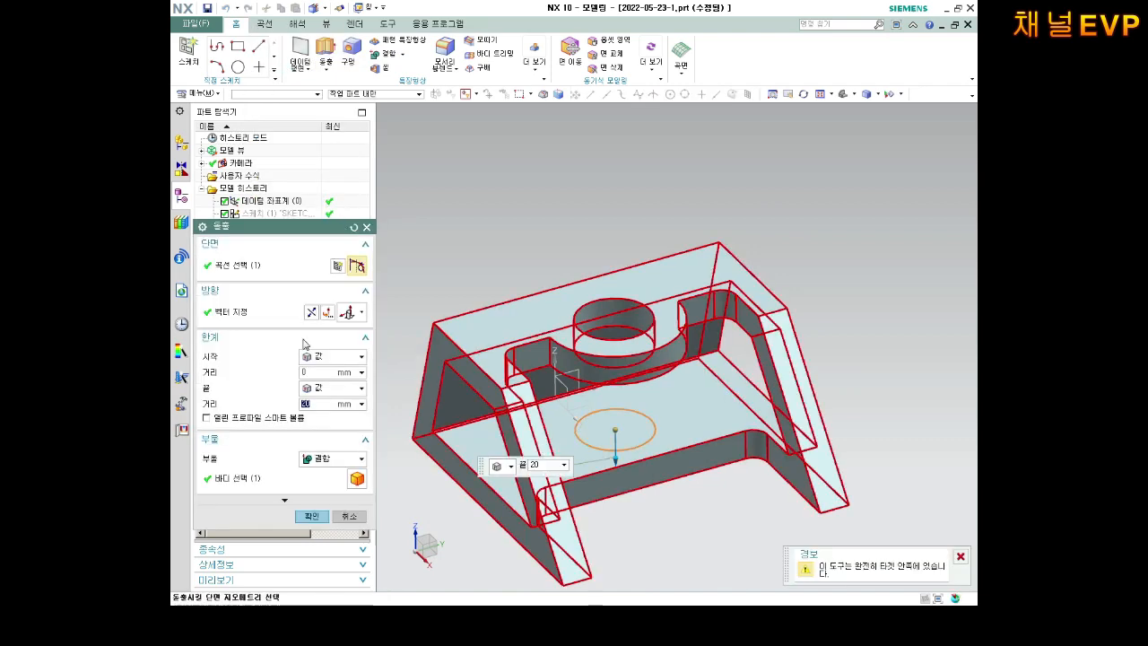
pyautogui.click(332, 458)
pyautogui.click(316, 491)
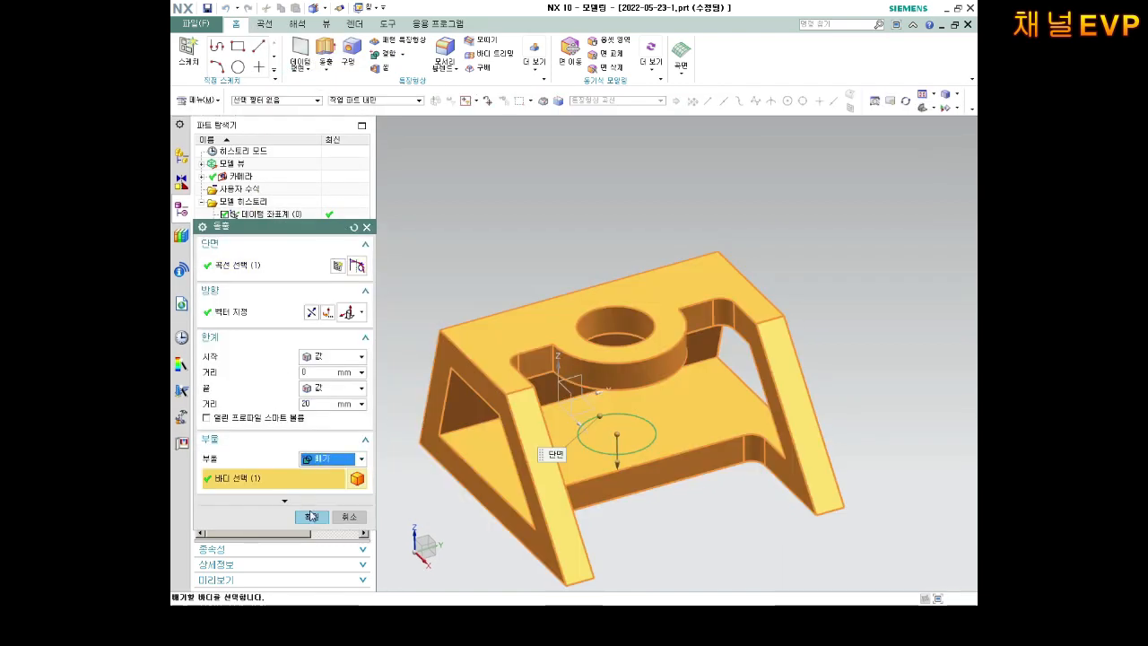
pyautogui.click(311, 516)
# Hide the projected-circle sketch on the base plate
pyautogui.moveTo(653, 476); pyautogui.dragTo(638, 467, button='middle')
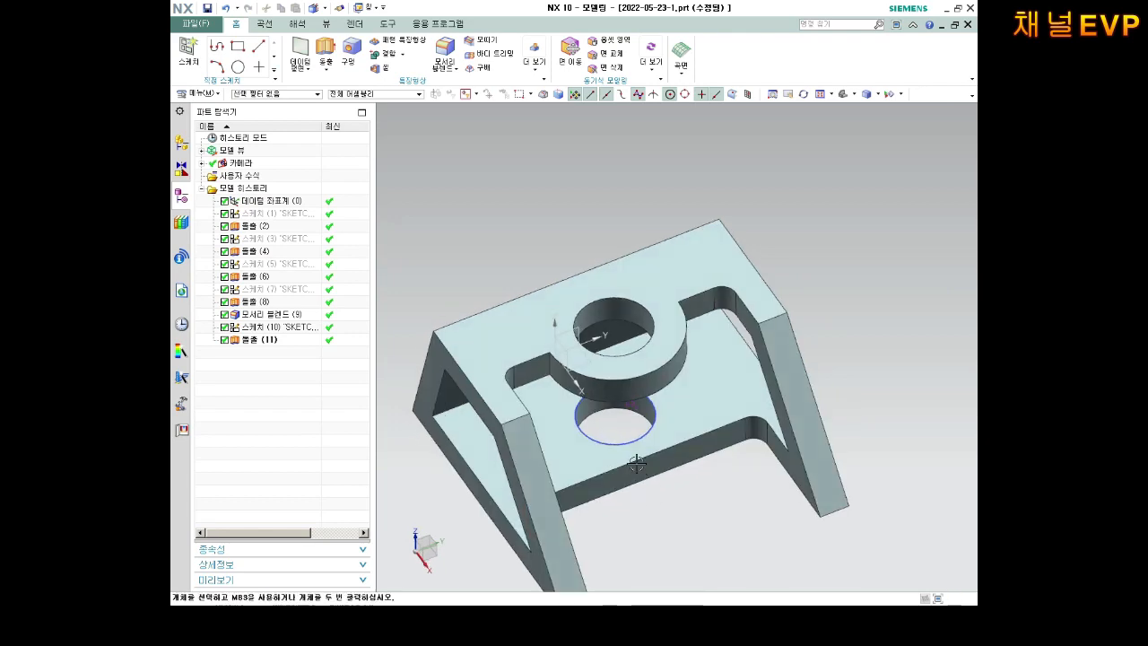
pyautogui.scroll(2, 638, 467)
pyautogui.moveTo(626, 375); pyautogui.dragTo(592, 377, button='middle')
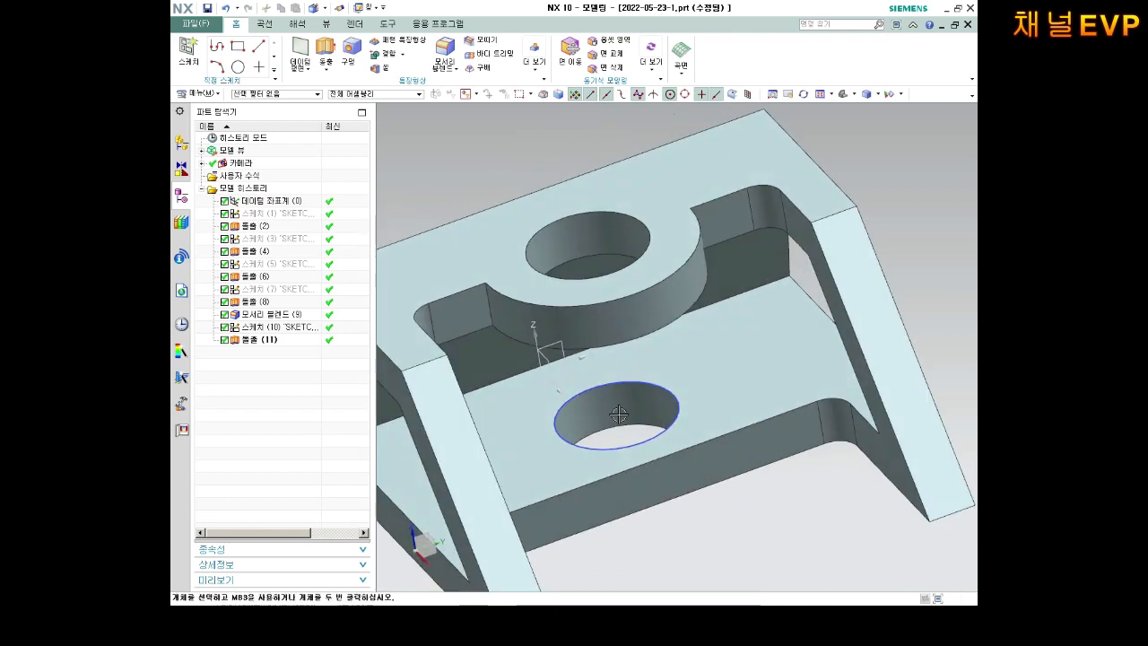
pyautogui.scroll(3, 585, 372)
pyautogui.rightClick(257, 326)
pyautogui.rightClick(257, 327)
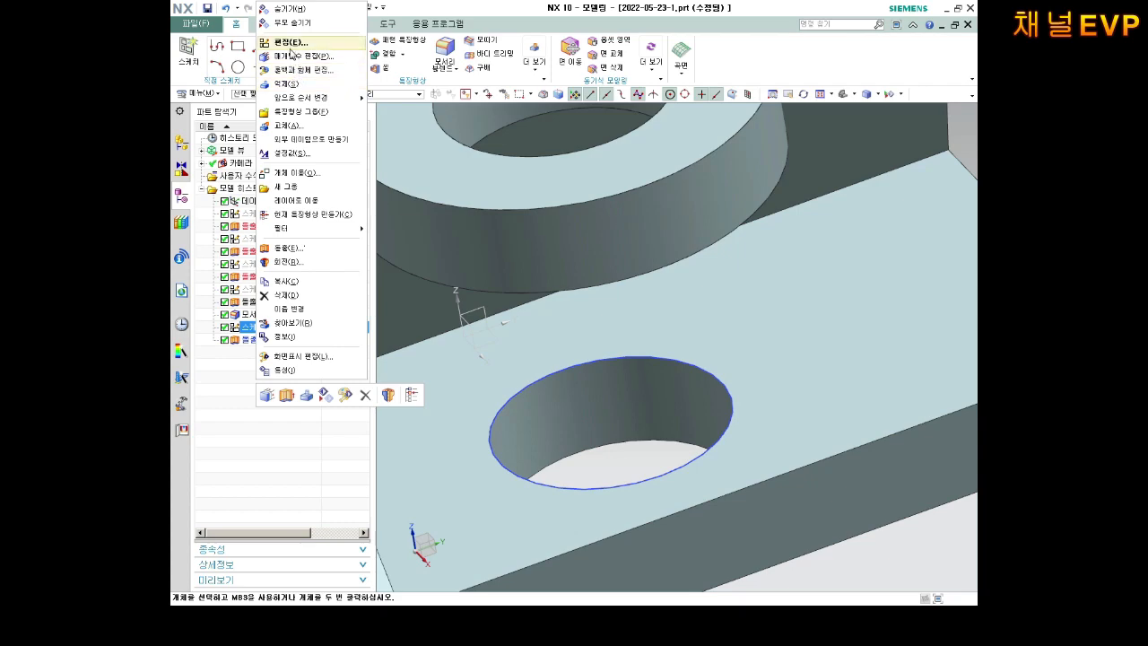
pyautogui.click(294, 23)
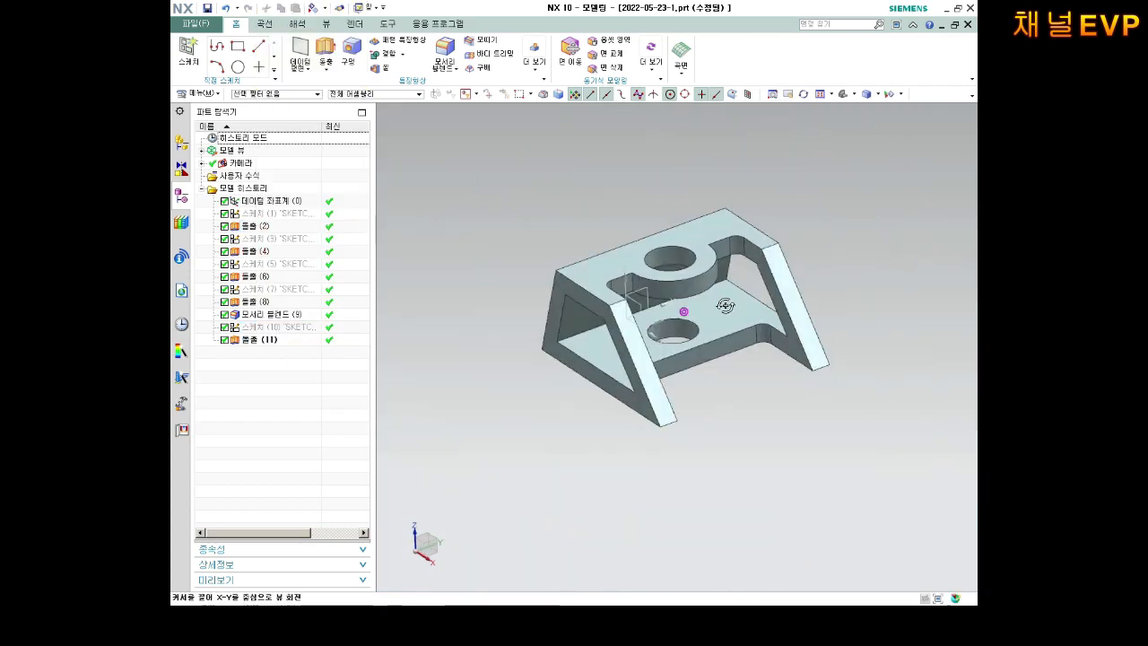
# Set the display colour of the whole solid body to magenta
pyautogui.scroll(2, 702, 233)
pyautogui.moveTo(702, 235); pyautogui.dragTo(695, 260, button='middle')
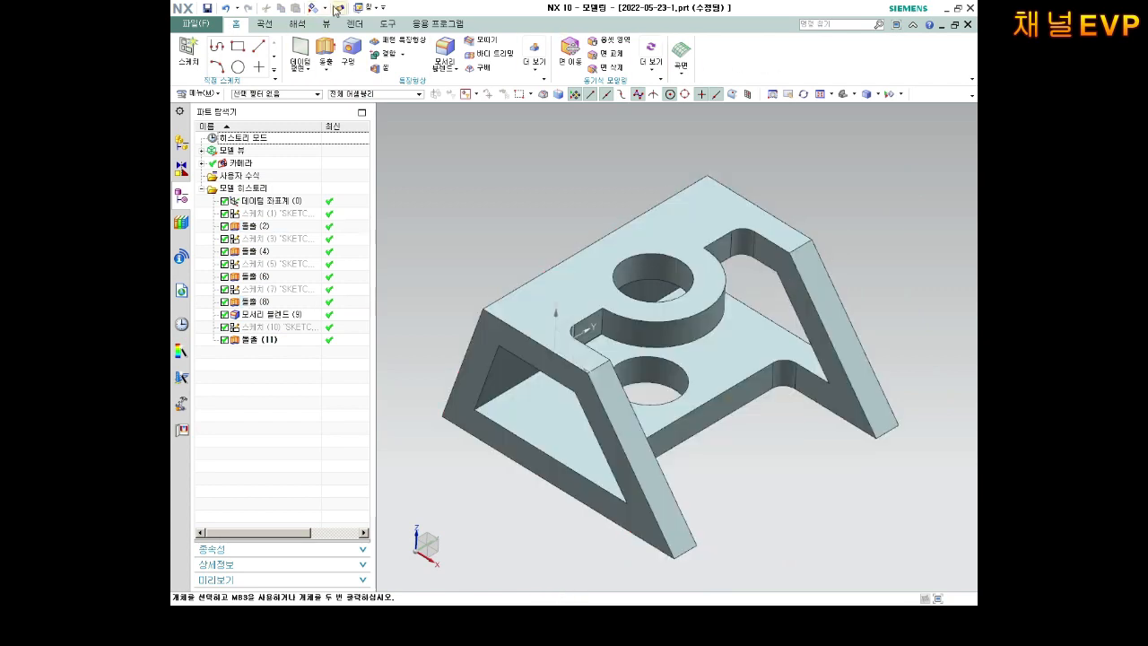
pyautogui.click(324, 25)
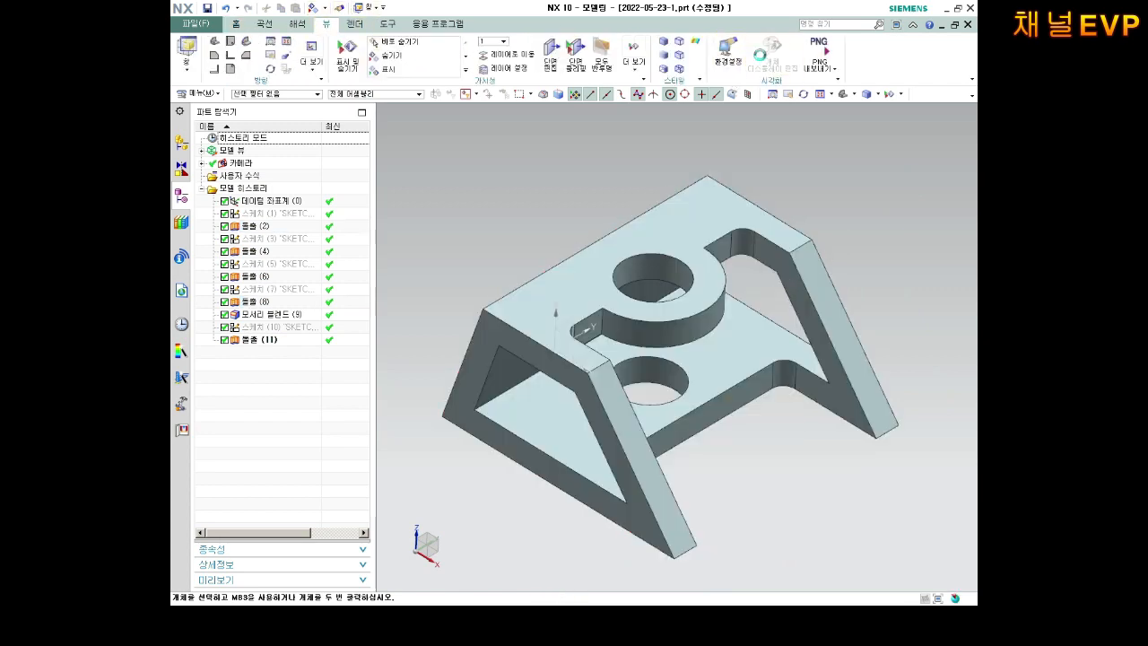
pyautogui.click(628, 265)
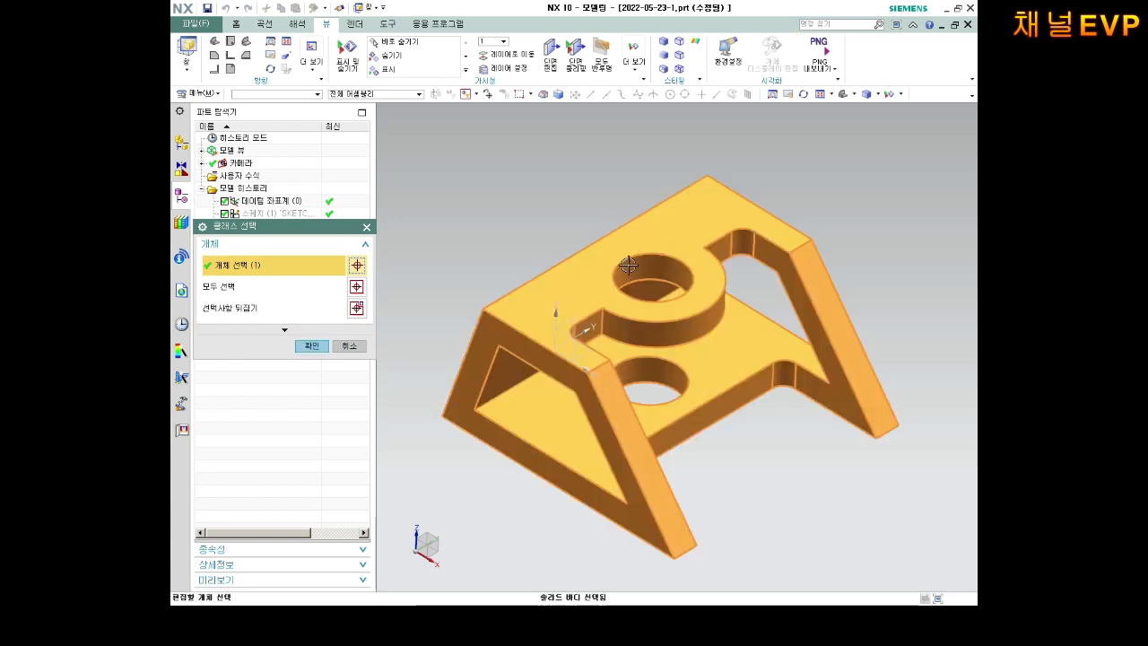
pyautogui.click(312, 346)
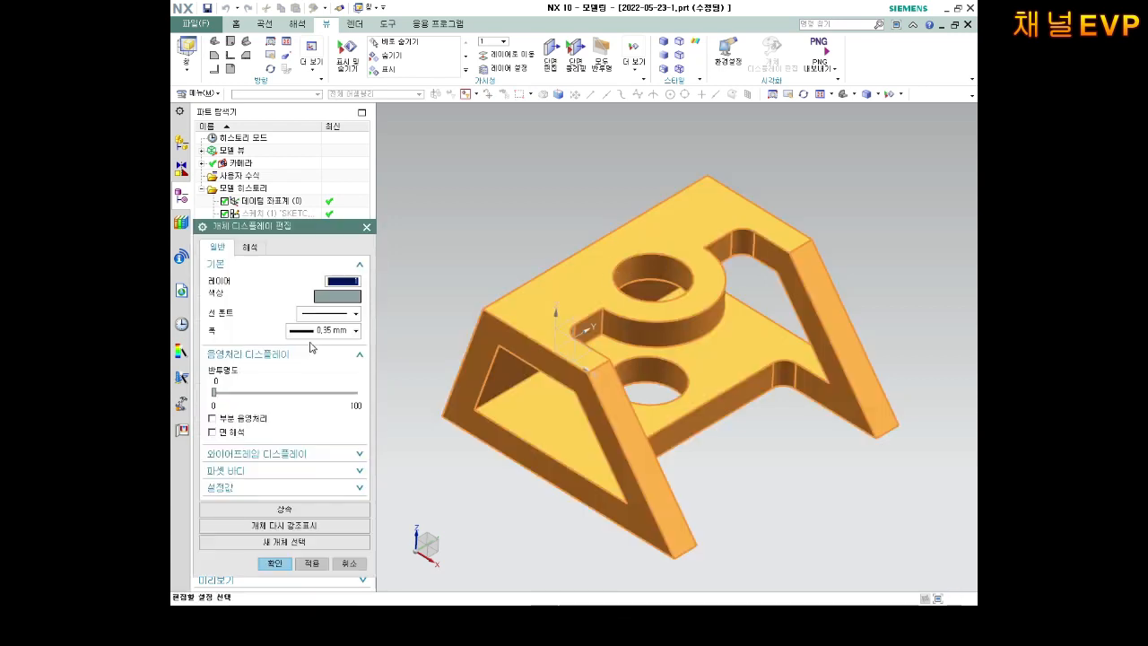
pyautogui.click(336, 296)
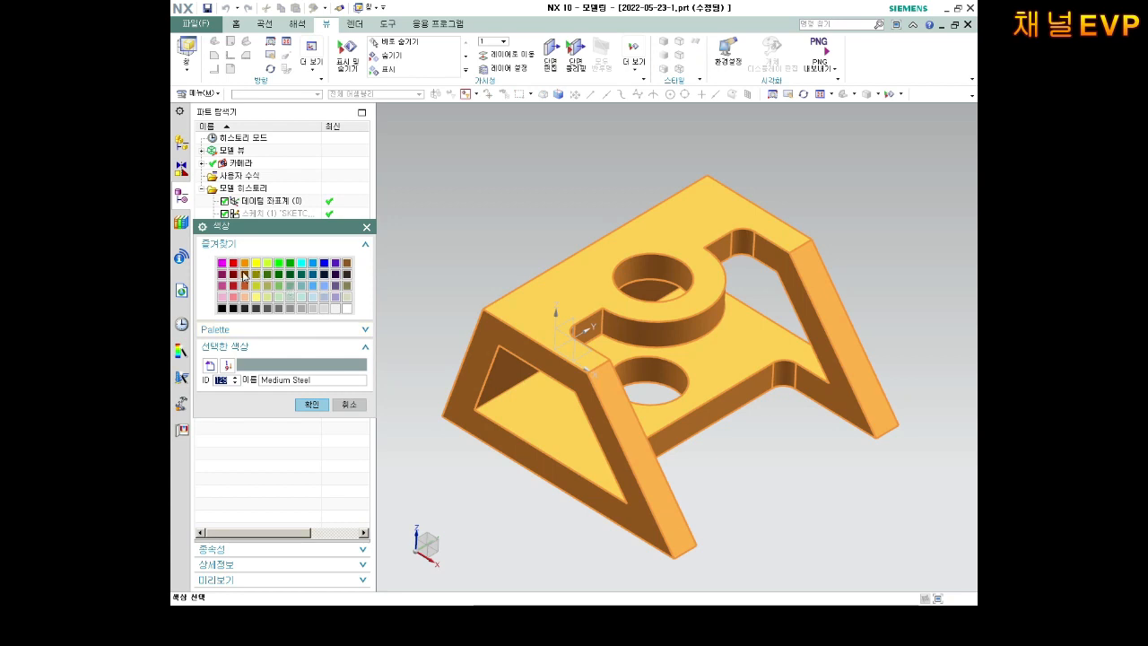
pyautogui.click(222, 264)
pyautogui.click(311, 404)
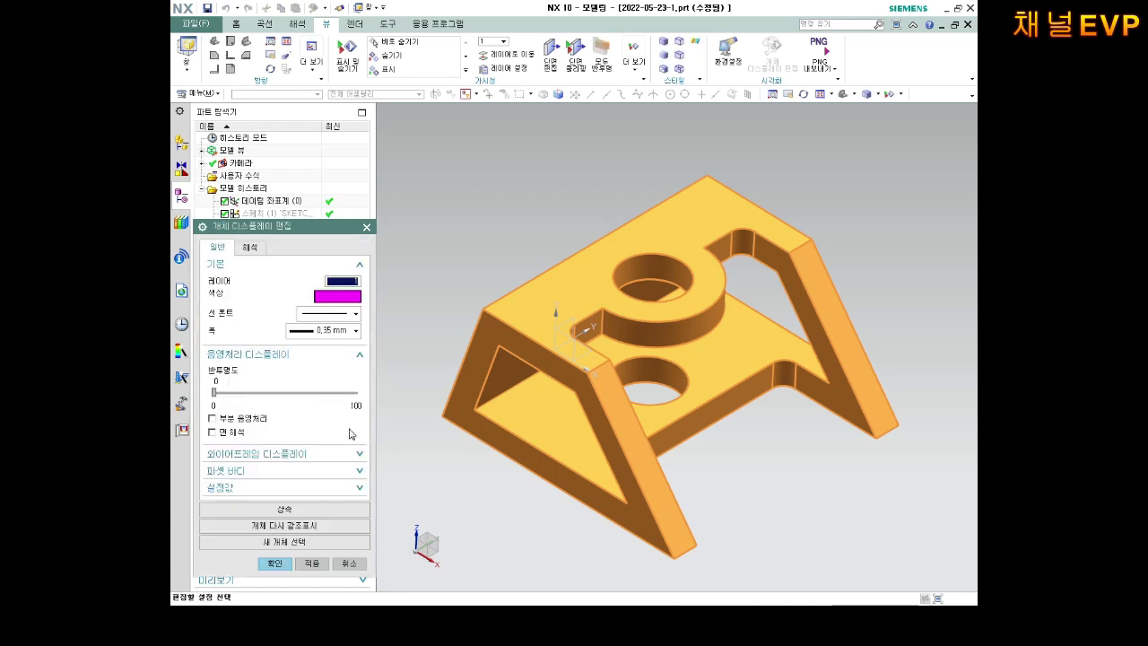
pyautogui.click(275, 563)
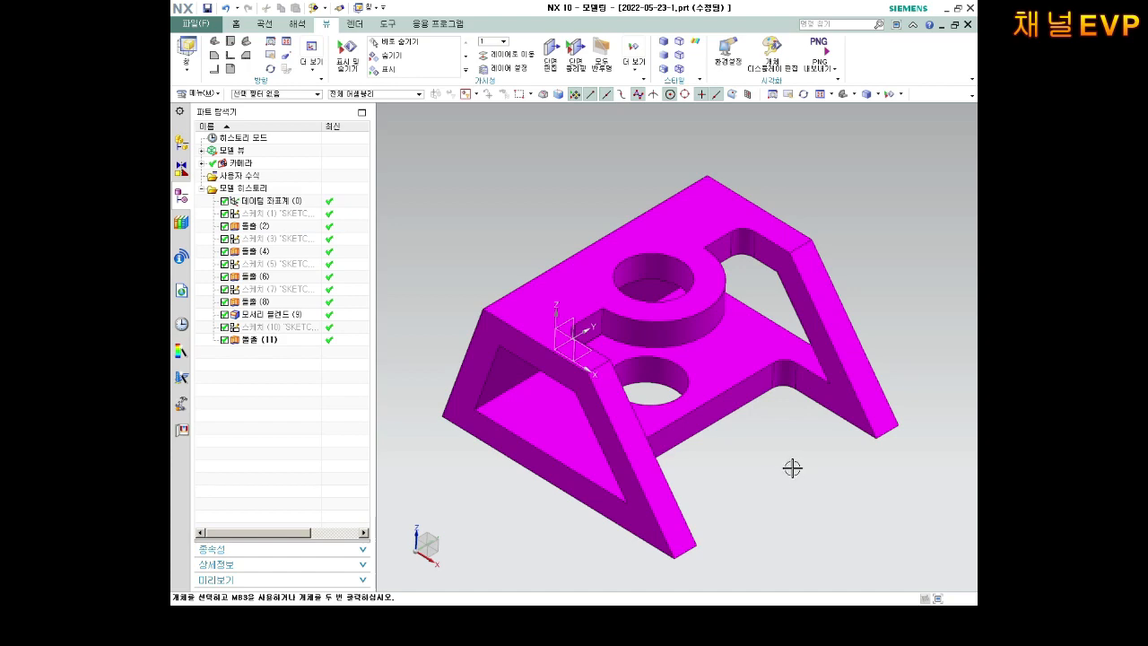
pyautogui.moveTo(792, 466)
pyautogui.mouseDown(button='middle')
pyautogui.moveTo(761, 395)
pyautogui.moveTo(799, 467)
pyautogui.moveTo(849, 463)
pyautogui.moveTo(809, 453)
pyautogui.mouseUp(button='middle')
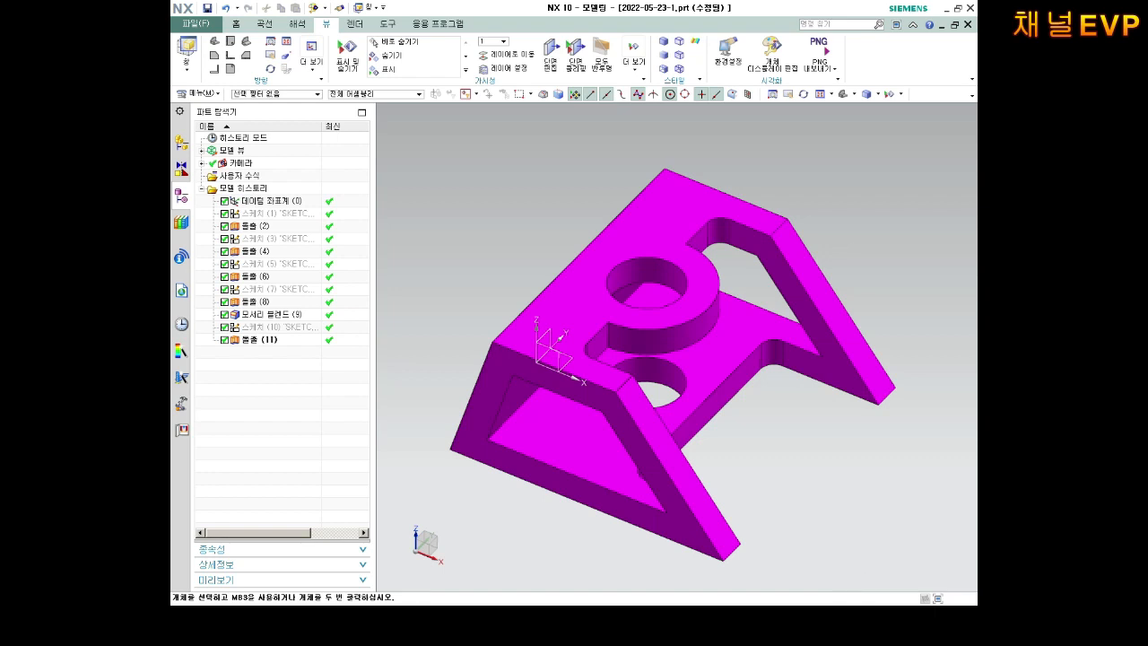
pyautogui.press('Home')
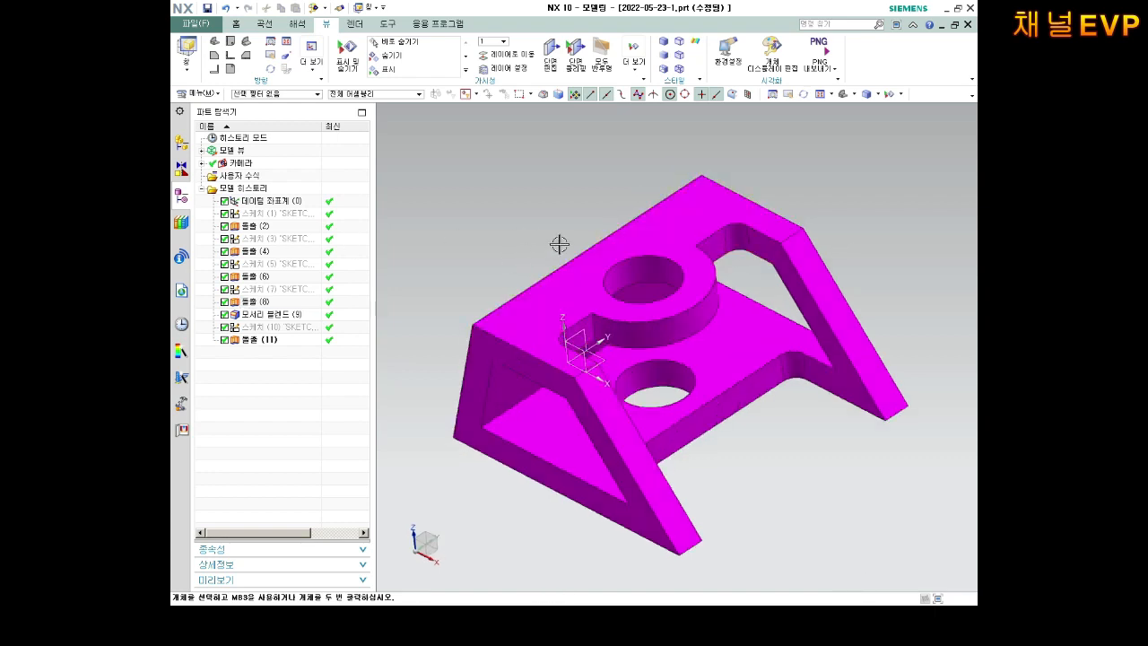
pyautogui.moveTo(559, 244); pyautogui.dragTo(567, 251, button='middle')
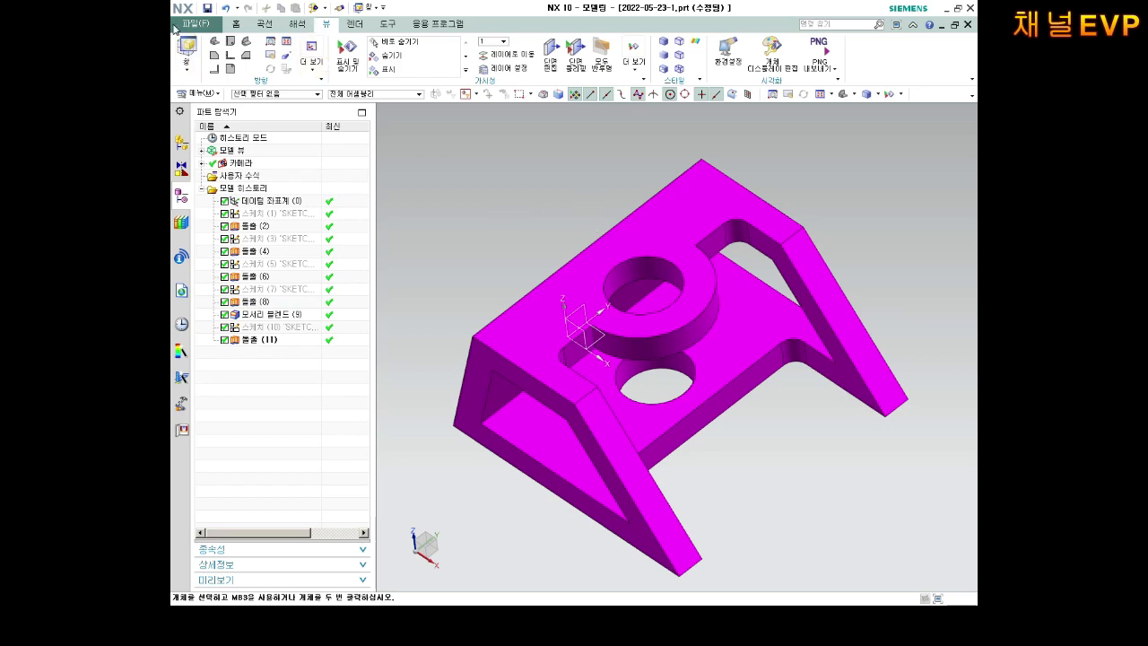
# Create a new drawing of the 2022-05-23-1 part from the A2 - Size template, leaving the title block cells unfilled
pyautogui.click(195, 25)
pyautogui.click(219, 42)
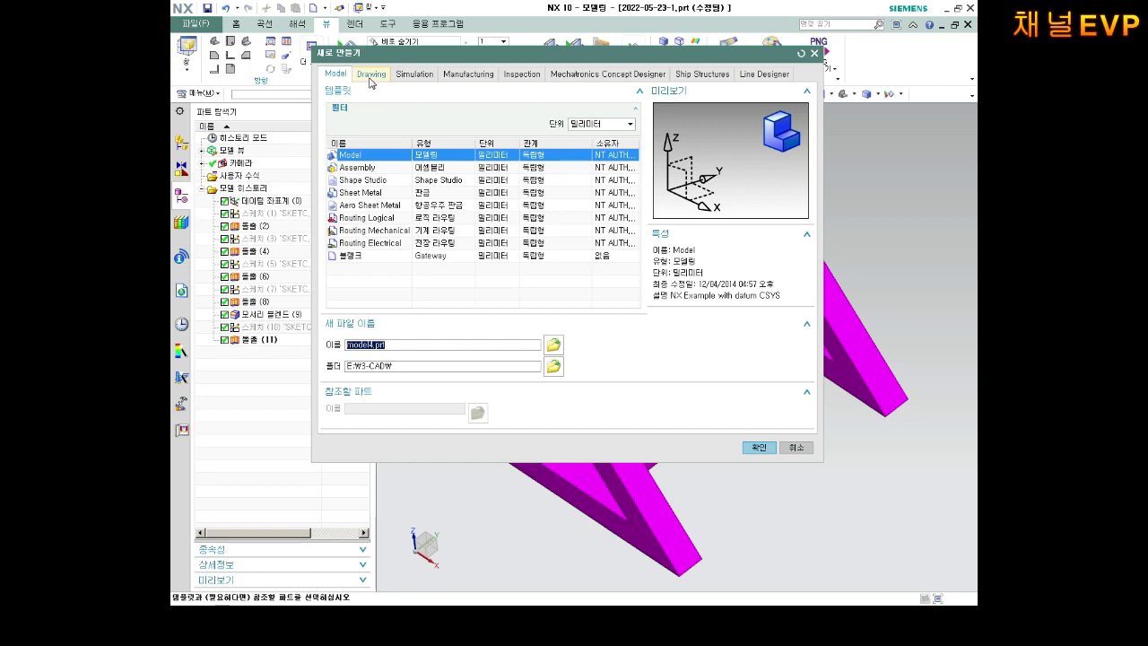
pyautogui.click(372, 76)
pyautogui.click(360, 179)
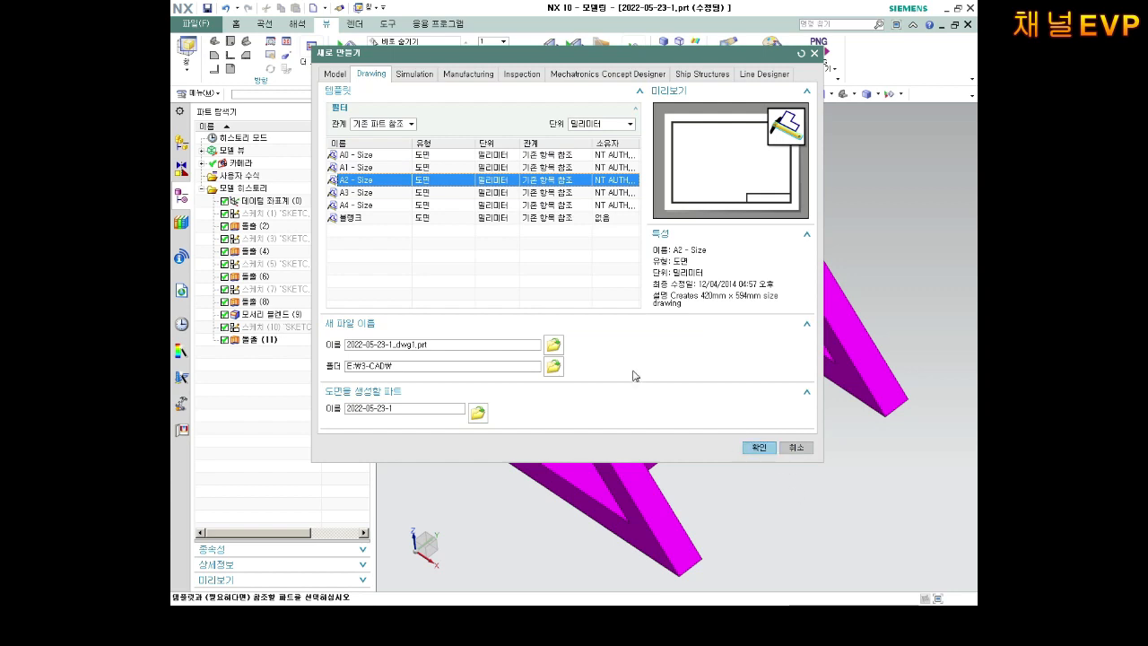
pyautogui.click(756, 448)
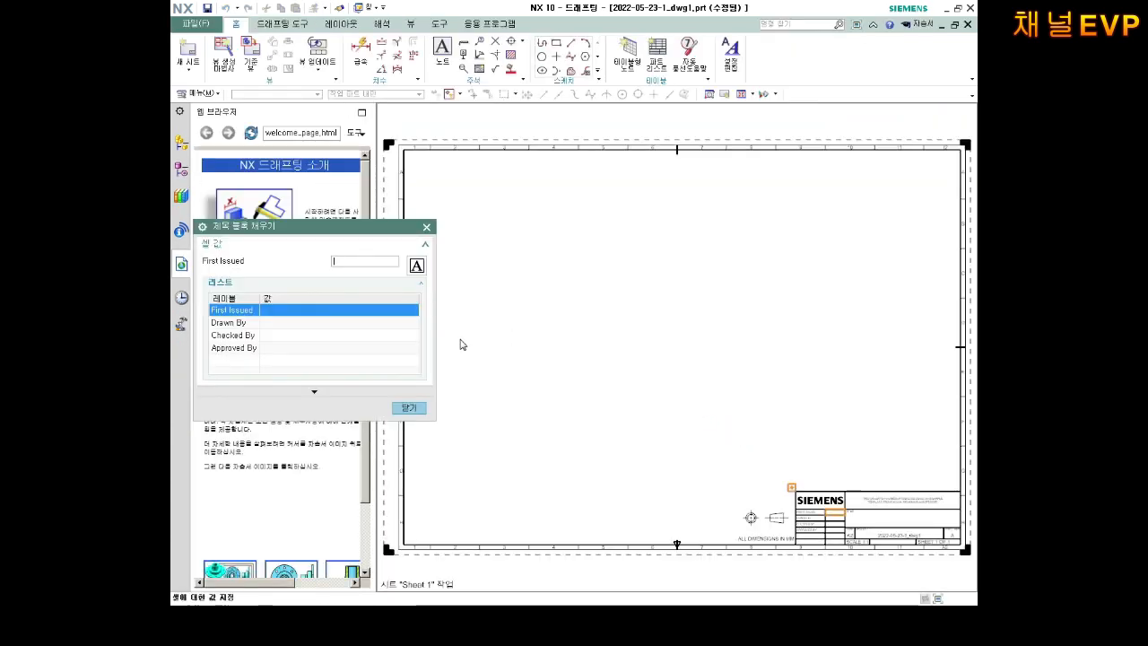
pyautogui.click(408, 408)
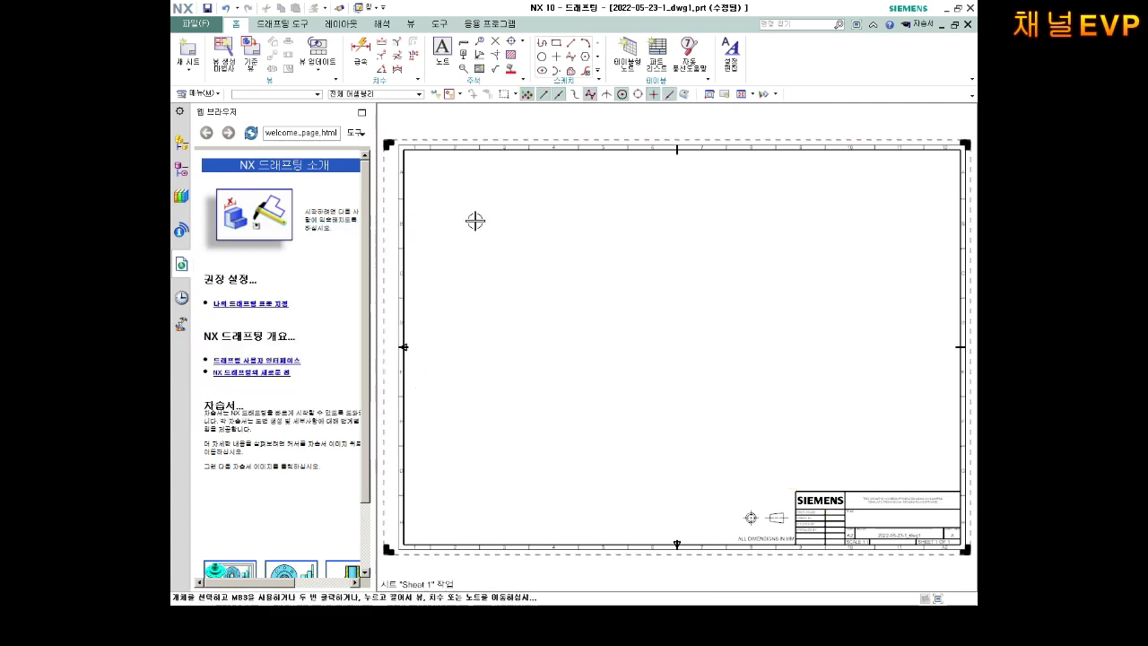
# Place the model's Front view as a base view in the lower-left area of the A2 sheet, without adding projected views
pyautogui.scroll(-3, 758, 289)
pyautogui.scroll(2, 457, 174)
pyautogui.scroll(-2, 444, 243)
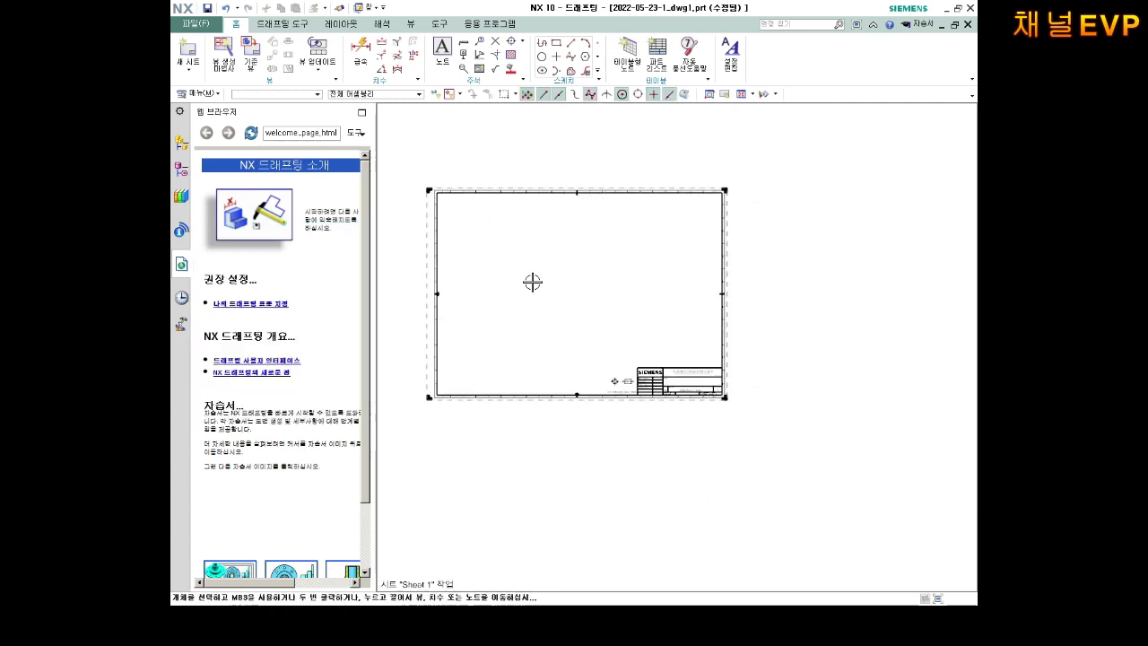
pyautogui.scroll(1, 486, 233)
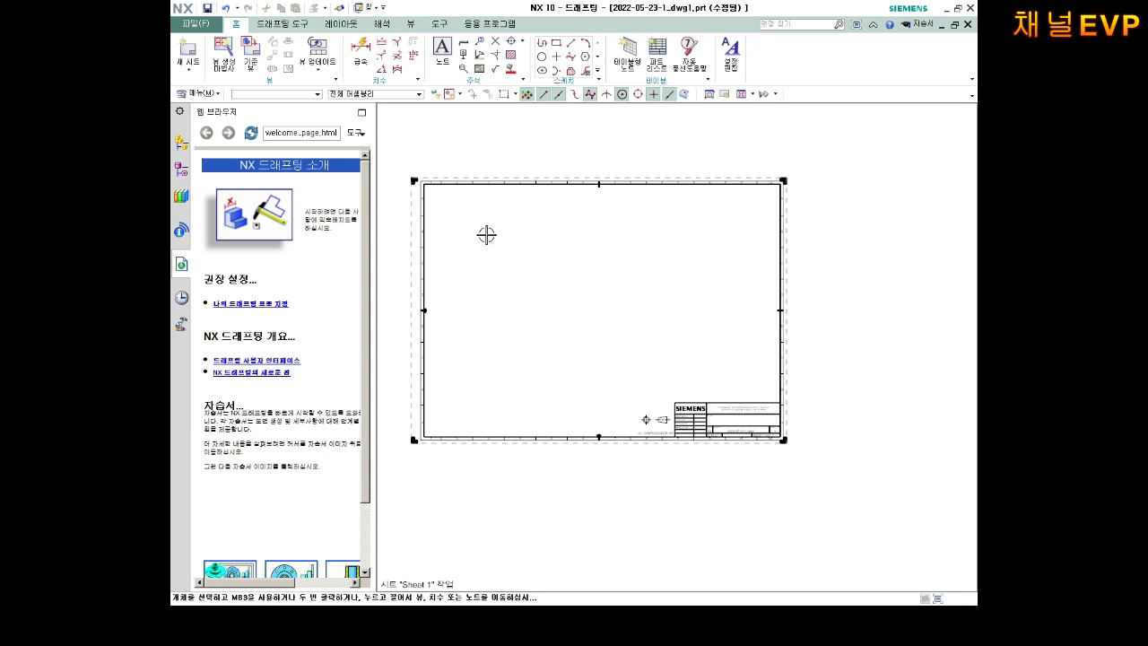
pyautogui.click(251, 52)
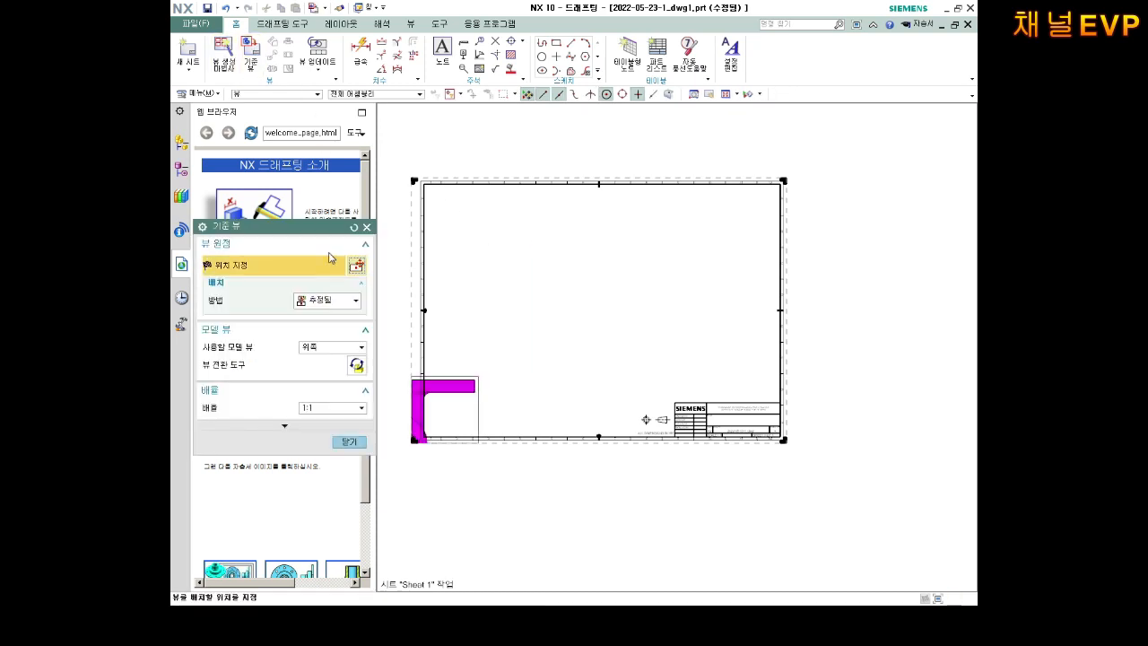
pyautogui.click(349, 347)
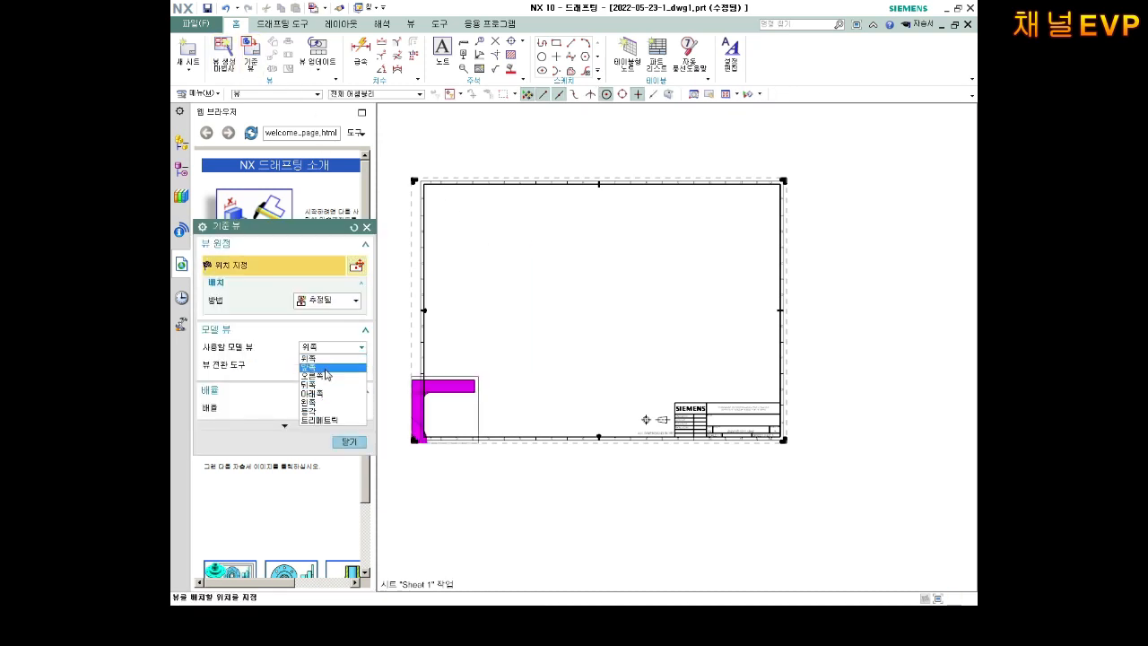
pyautogui.click(322, 373)
pyautogui.scroll(1, 462, 339)
pyautogui.scroll(1, 520, 357)
pyautogui.scroll(-2, 541, 368)
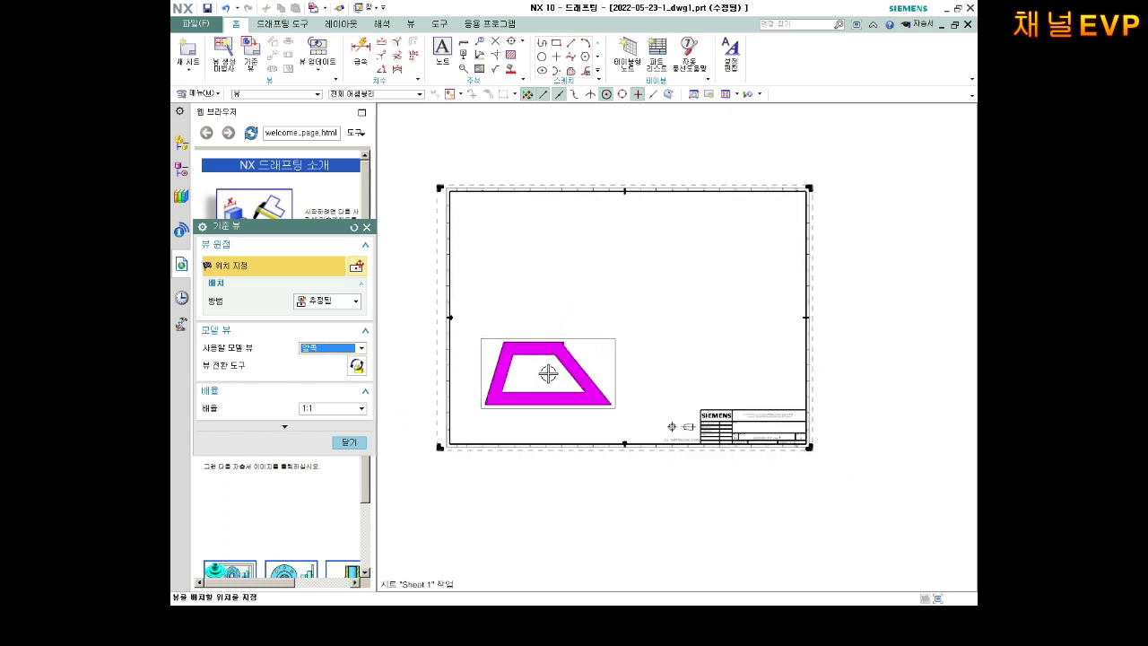
pyautogui.click(541, 374)
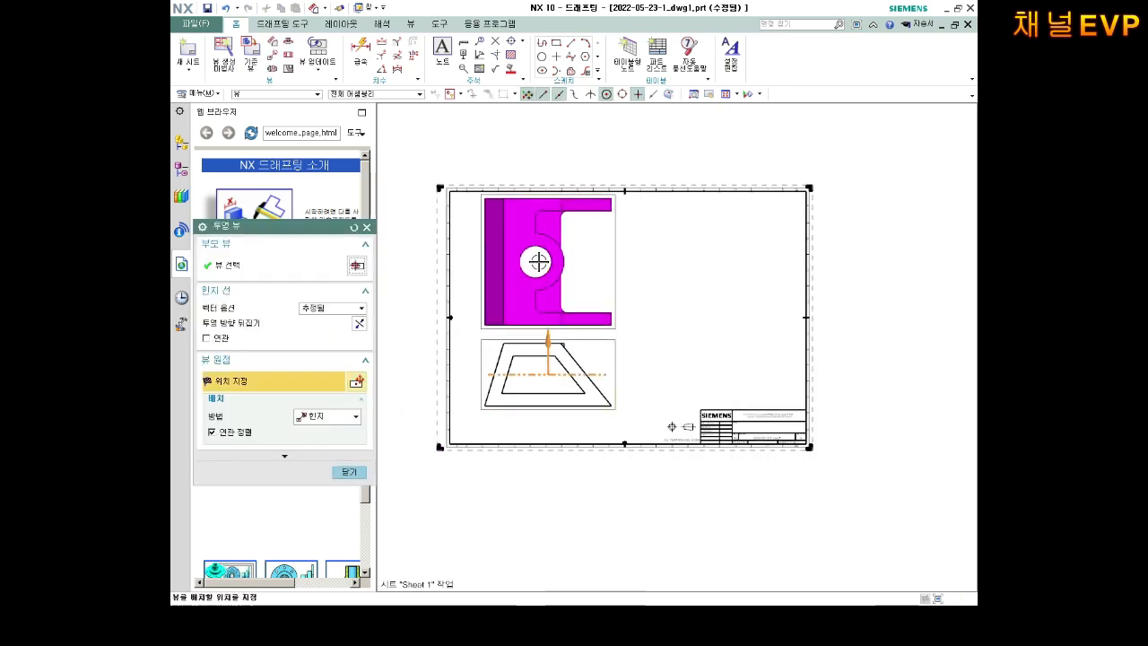
pyautogui.press('Escape')
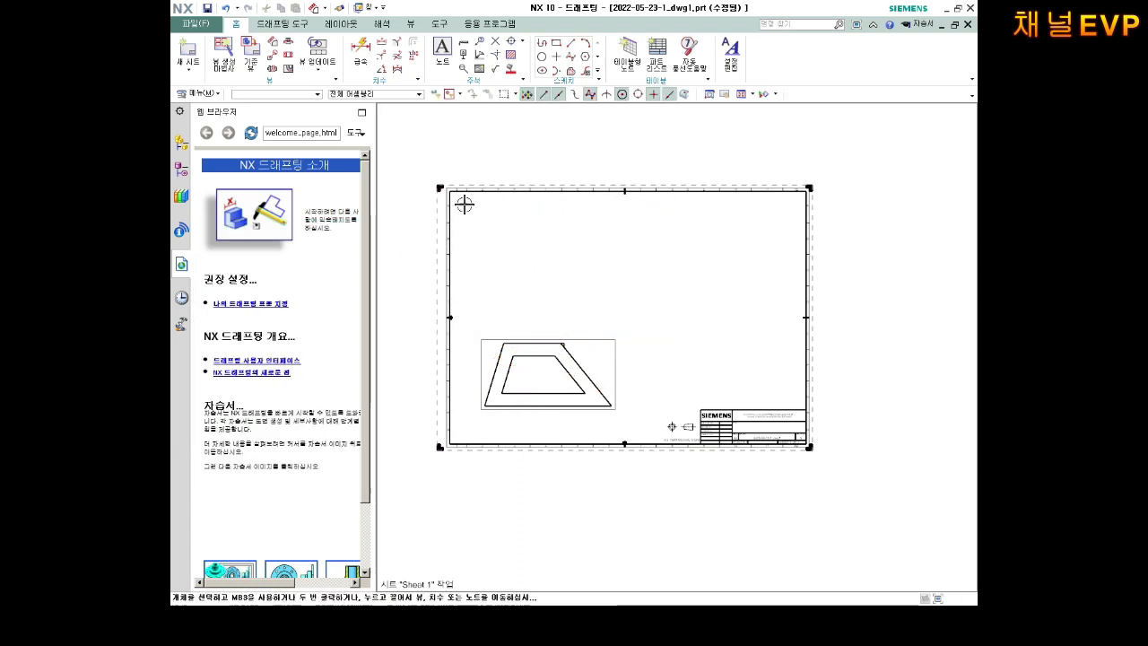
# Change the drawing sheet's standard size to A1 - 594 x 841
pyautogui.click(187, 69)
pyautogui.click(212, 99)
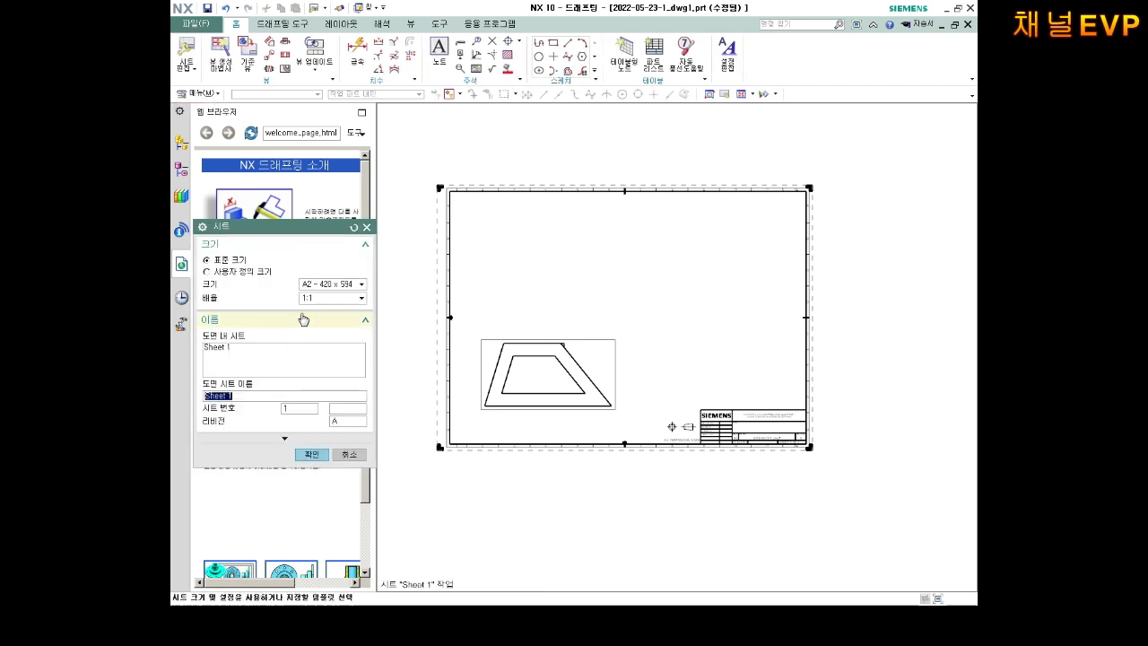
pyautogui.click(362, 284)
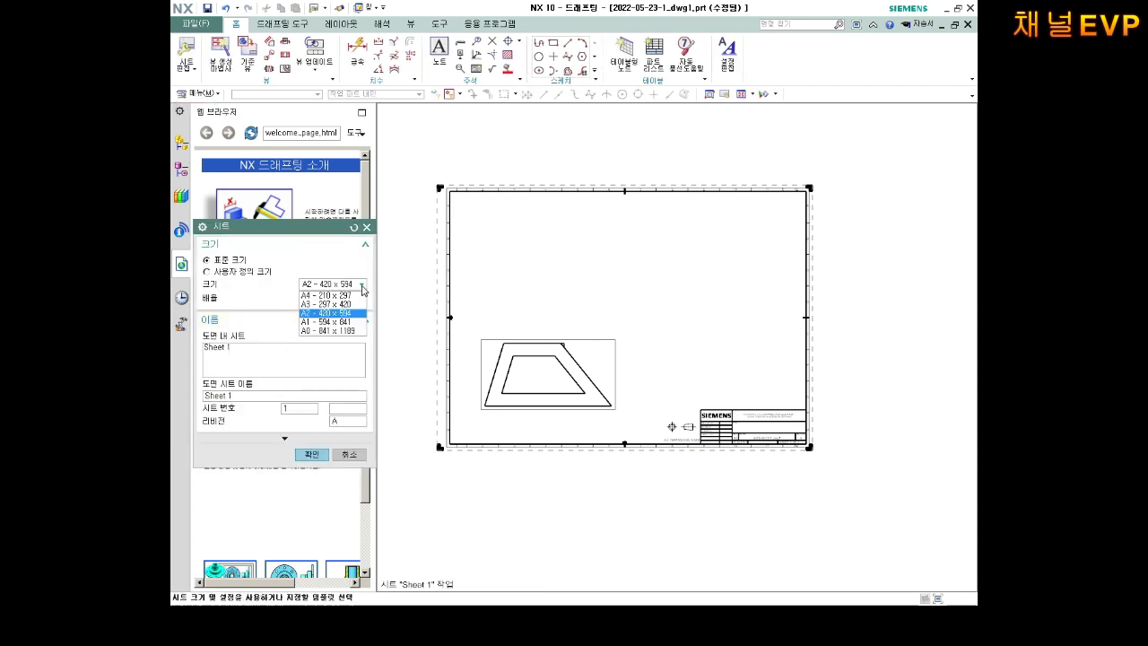
pyautogui.click(313, 323)
pyautogui.click(311, 455)
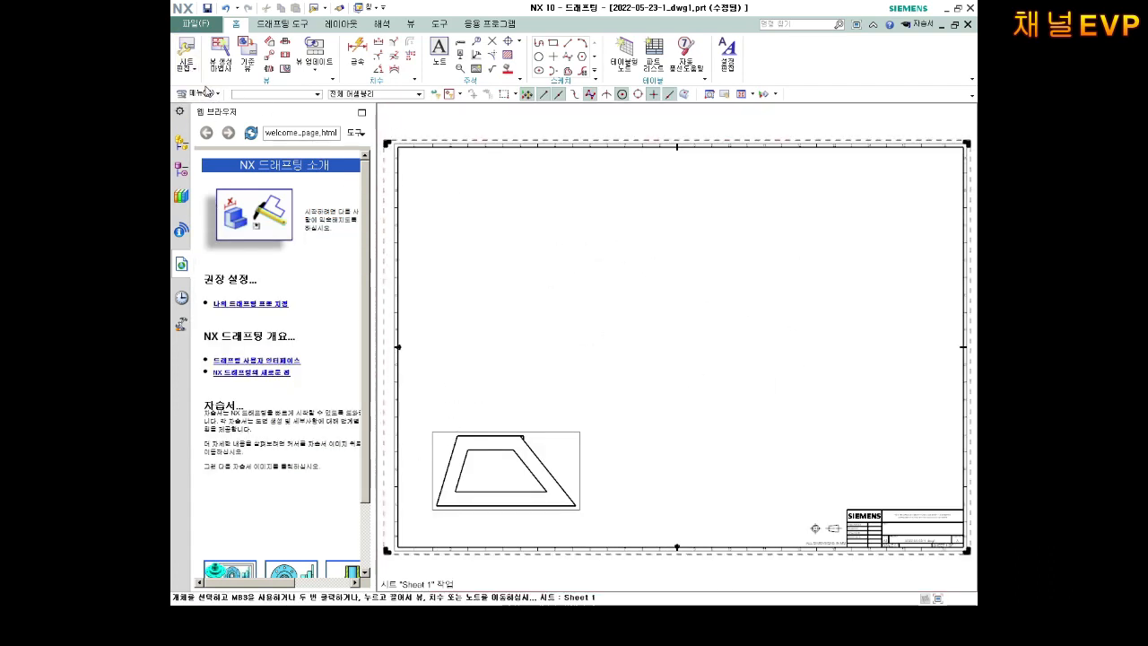
pyautogui.click(208, 100)
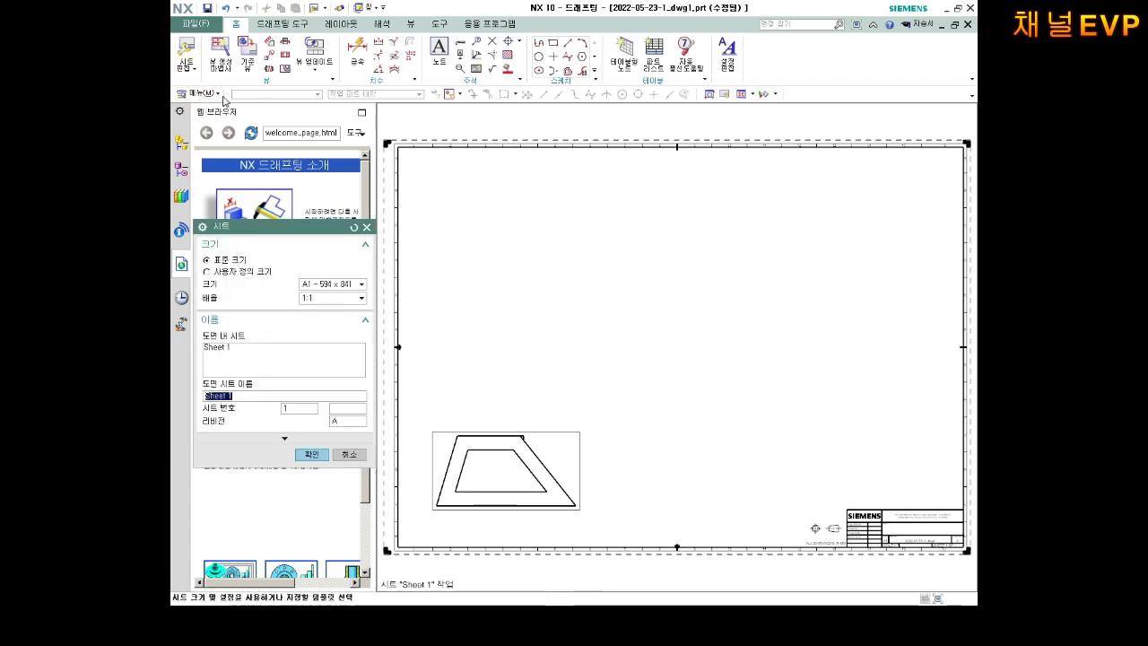
pyautogui.click(335, 284)
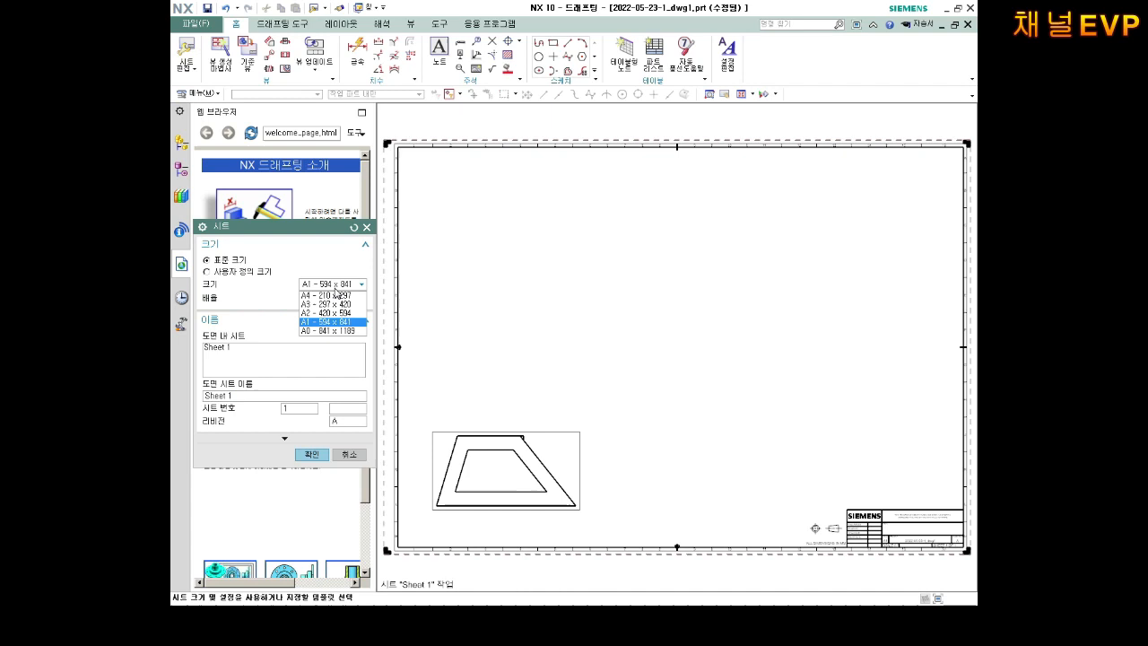
pyautogui.click(323, 323)
pyautogui.click(311, 454)
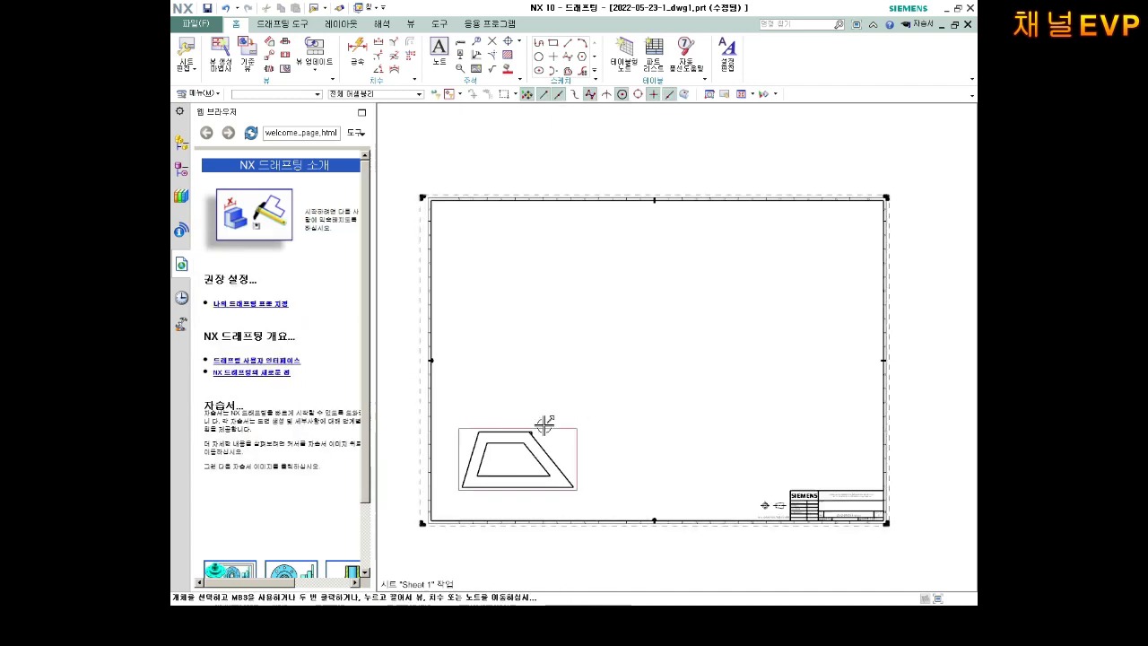
# Delete the front view from the drawing sheet
pyautogui.moveTo(545, 426); pyautogui.dragTo(595, 406)
pyautogui.click(598, 411)
pyautogui.press('Delete')
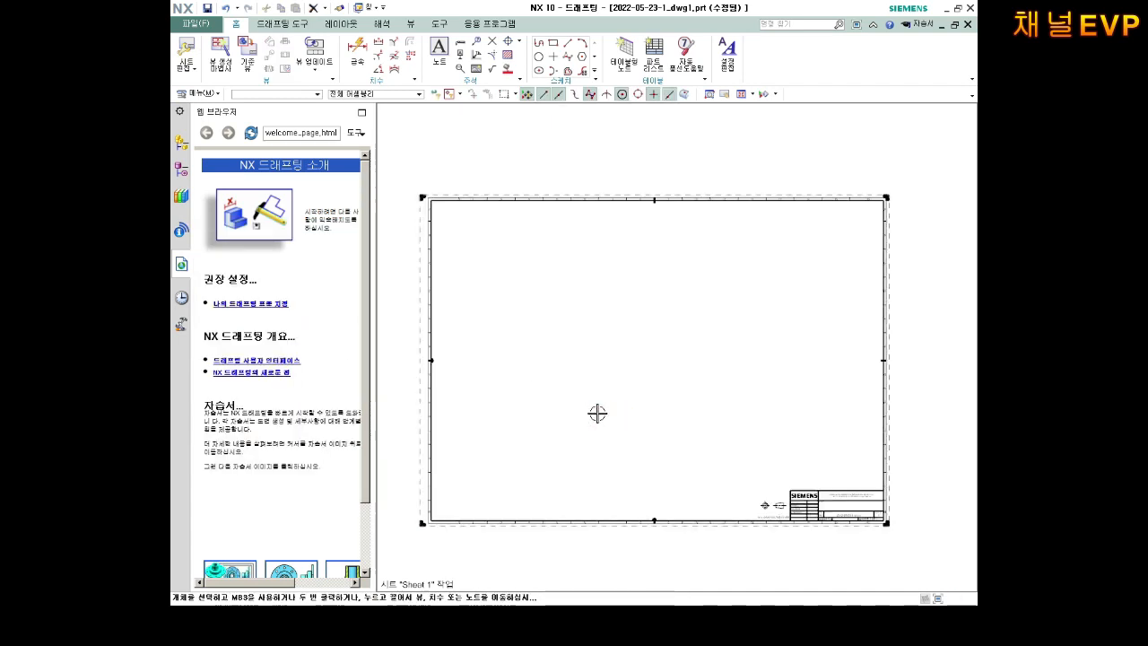
# Place a Front base view at the sheet's lower left, with a projected top view above and a projected side view to its right
pyautogui.click(246, 51)
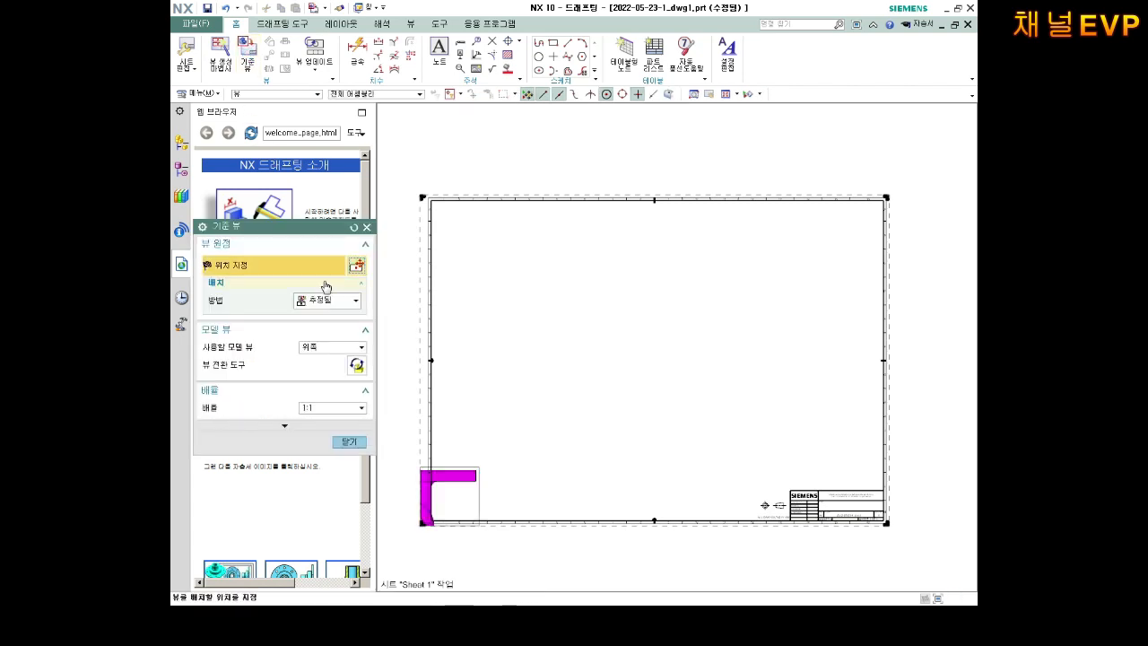
pyautogui.click(331, 348)
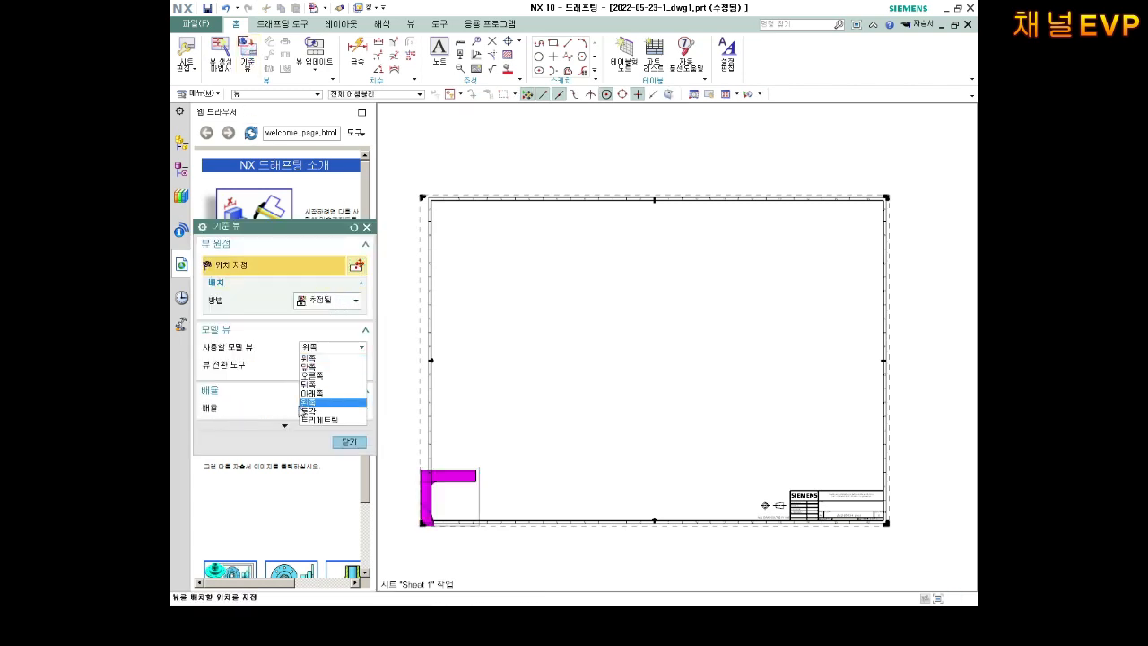
pyautogui.click(324, 372)
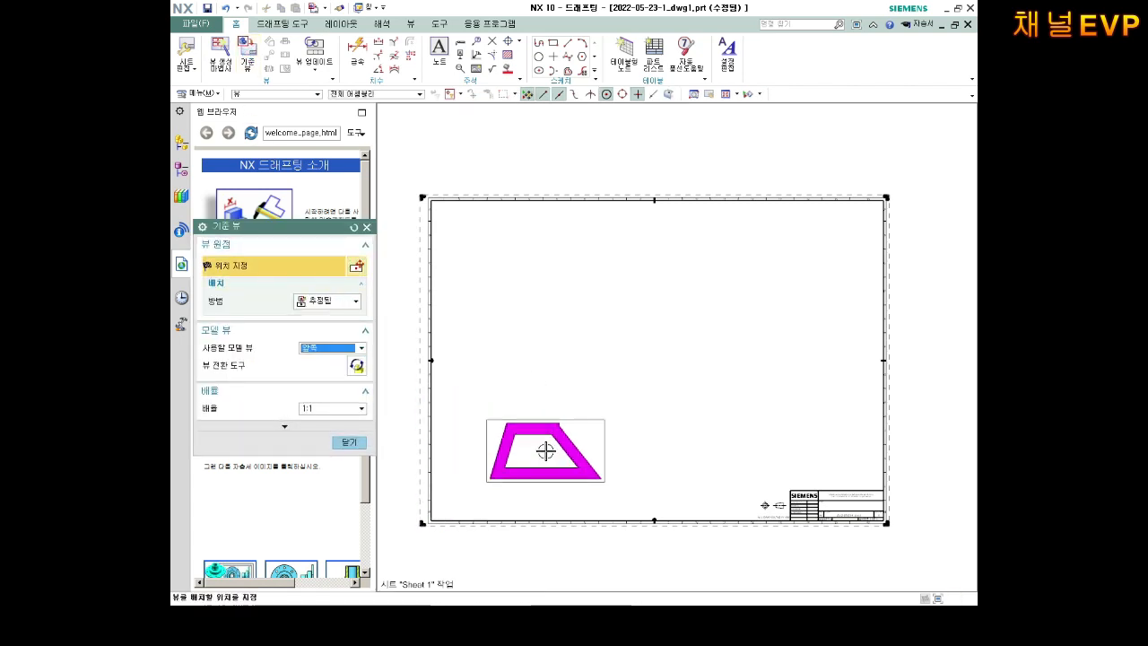
pyautogui.click(545, 448)
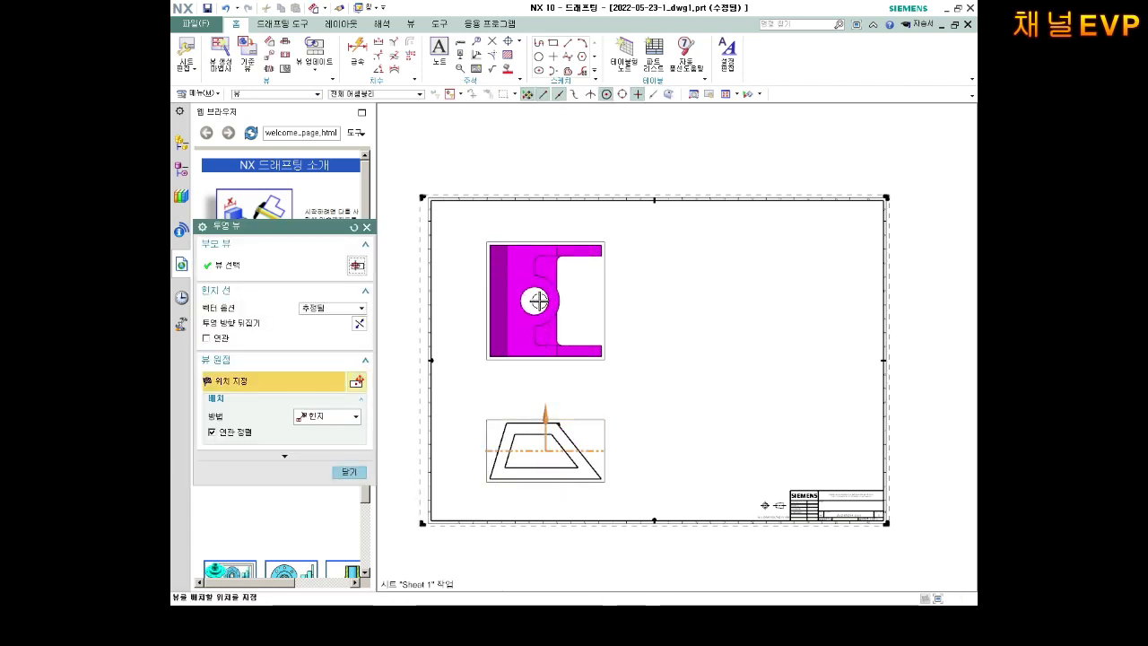
pyautogui.click(536, 300)
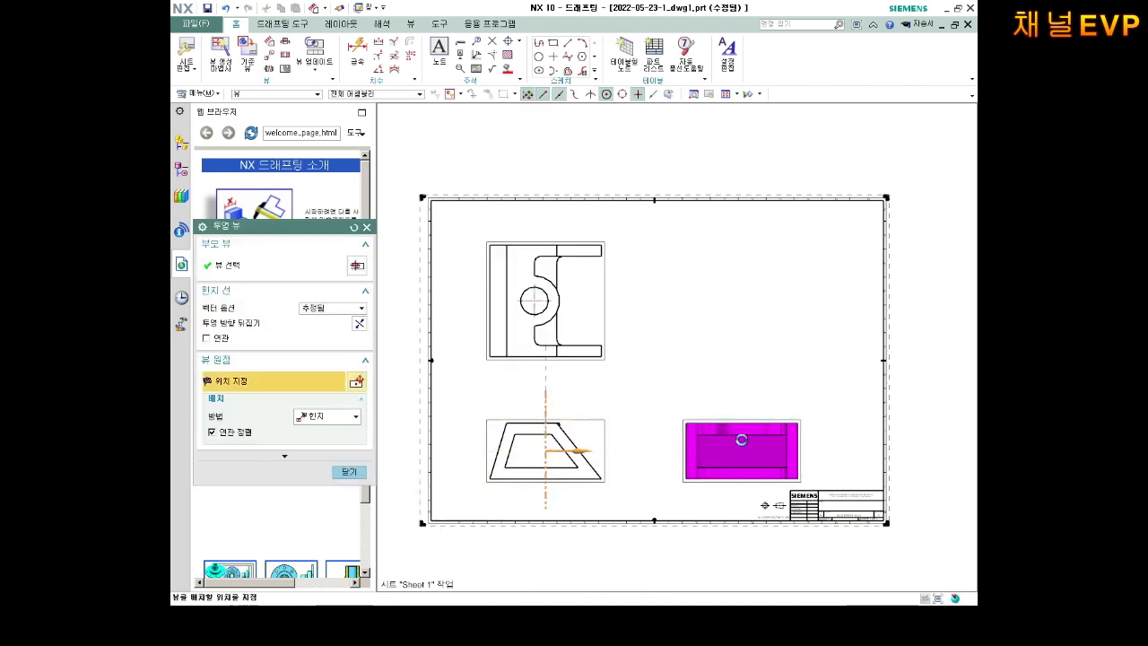
pyautogui.click(741, 439)
pyautogui.press('Escape')
# Reposition the drawing views, bringing the front view closer to the top view and shifting all three views right on the sheet
pyautogui.scroll(2, 643, 383)
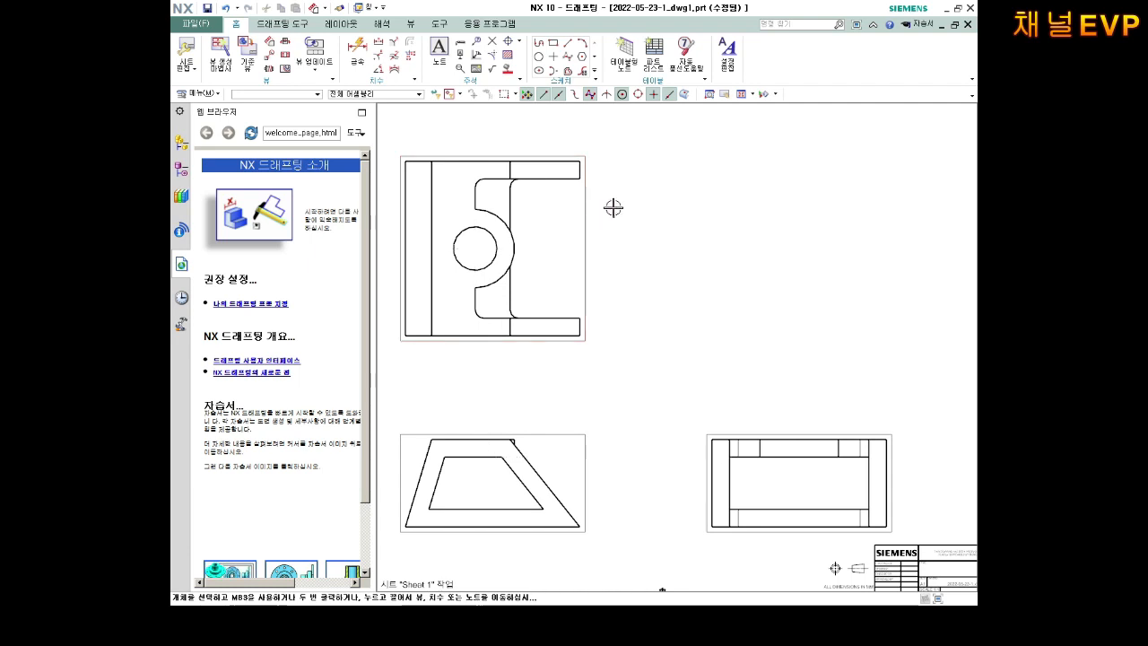
pyautogui.moveTo(614, 207); pyautogui.dragTo(615, 207)
pyautogui.moveTo(605, 435); pyautogui.dragTo(632, 390)
pyautogui.moveTo(814, 386); pyautogui.dragTo(870, 386)
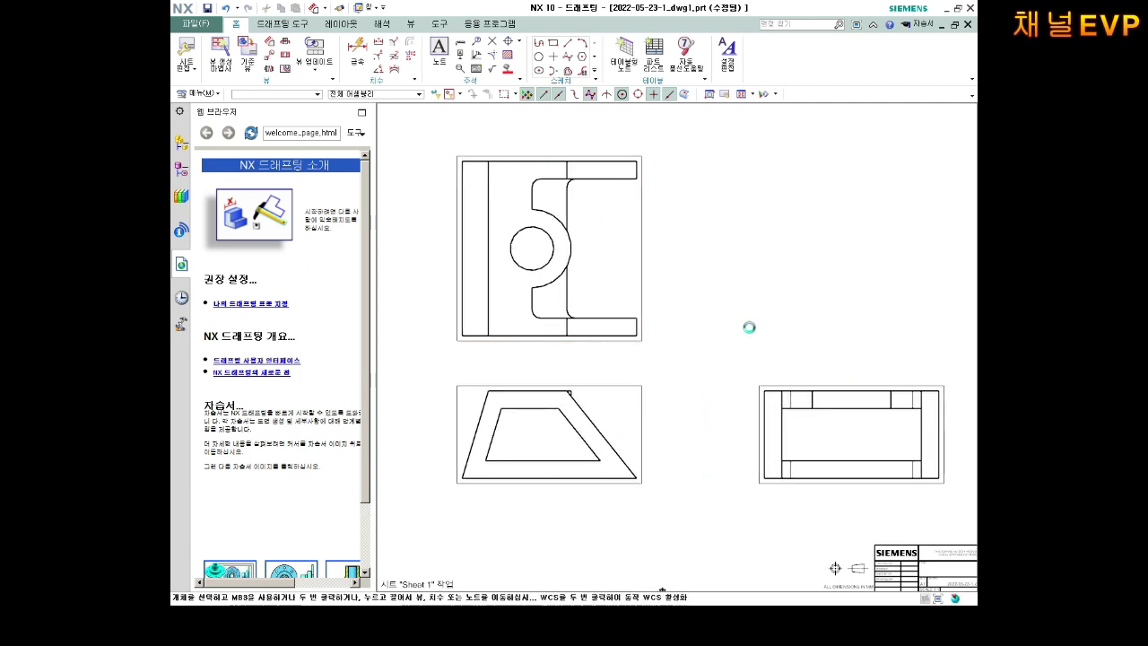
# Move the top view slightly up and to the left on the sheet, keeping the front view aligned below it
pyautogui.scroll(-2, 749, 327)
pyautogui.keyDown('shift'); pyautogui.moveTo(746, 326); pyautogui.dragTo(679, 332, button='middle'); pyautogui.keyUp('shift')
pyautogui.moveTo(571, 224)
pyautogui.mouseDown()
pyautogui.moveTo(530, 228)
pyautogui.moveTo(524, 221)
pyautogui.moveTo(550, 205)
pyautogui.moveTo(538, 209)
pyautogui.mouseUp()
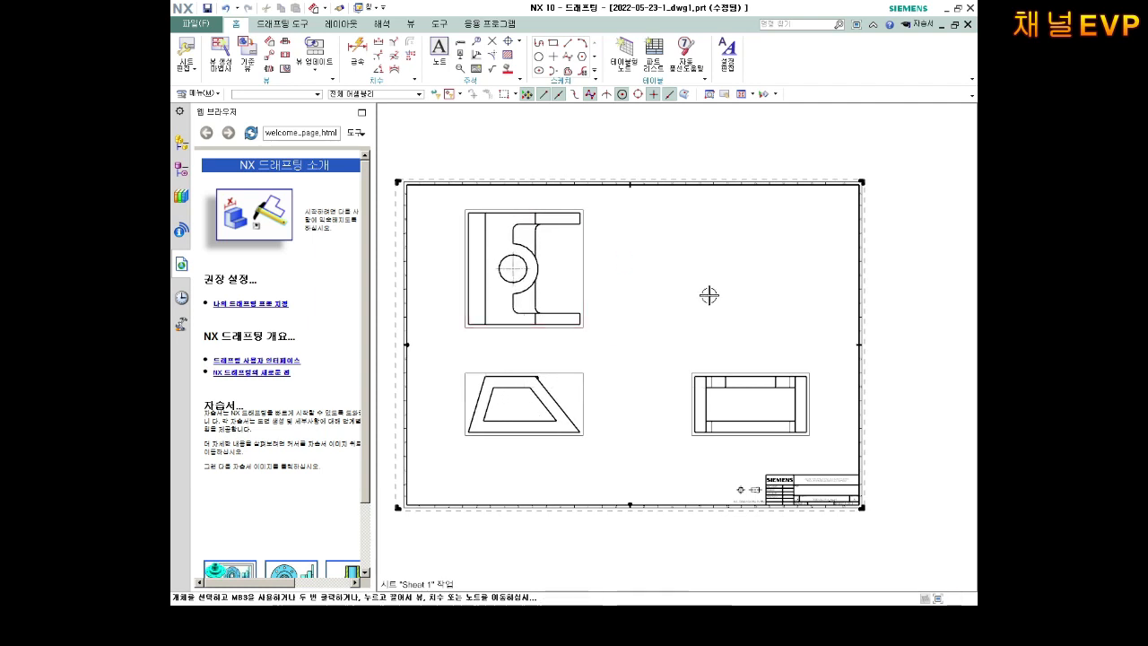
# Place an Isometric base view at 1:1 scale in the upper-right area of the sheet
pyautogui.click(247, 55)
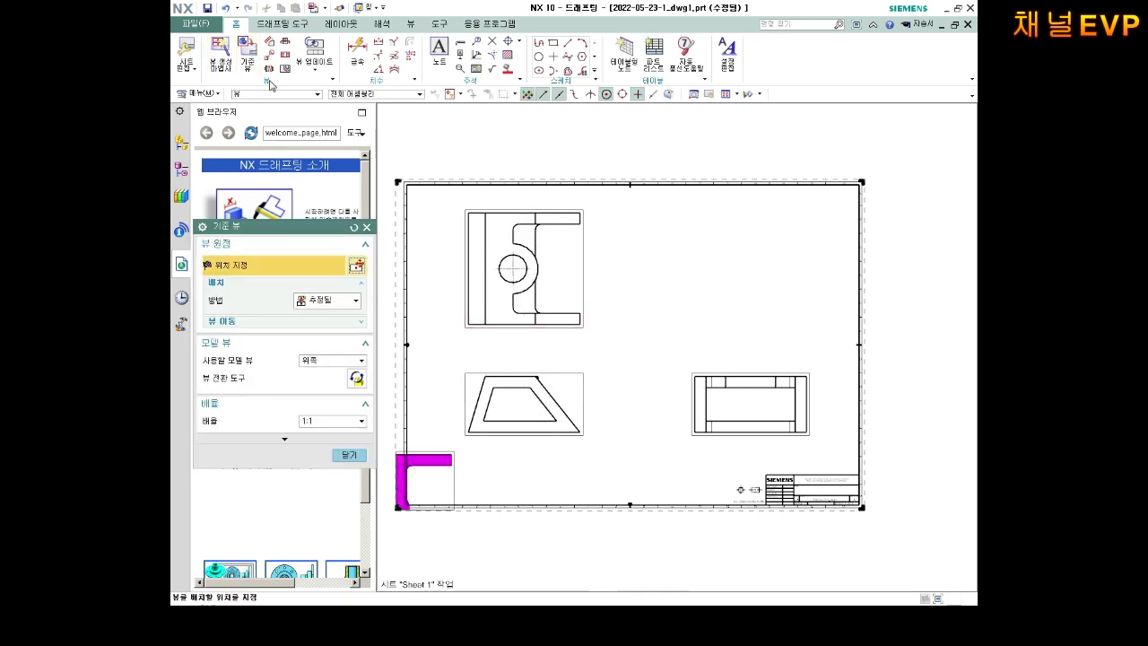
pyautogui.click(332, 359)
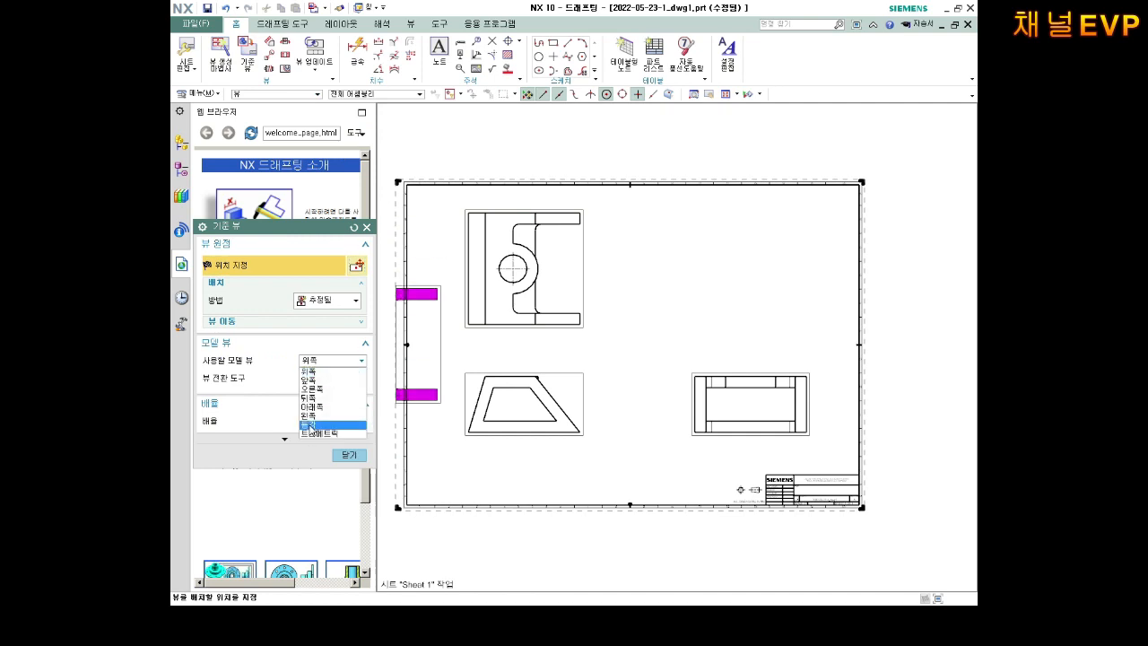
pyautogui.click(307, 425)
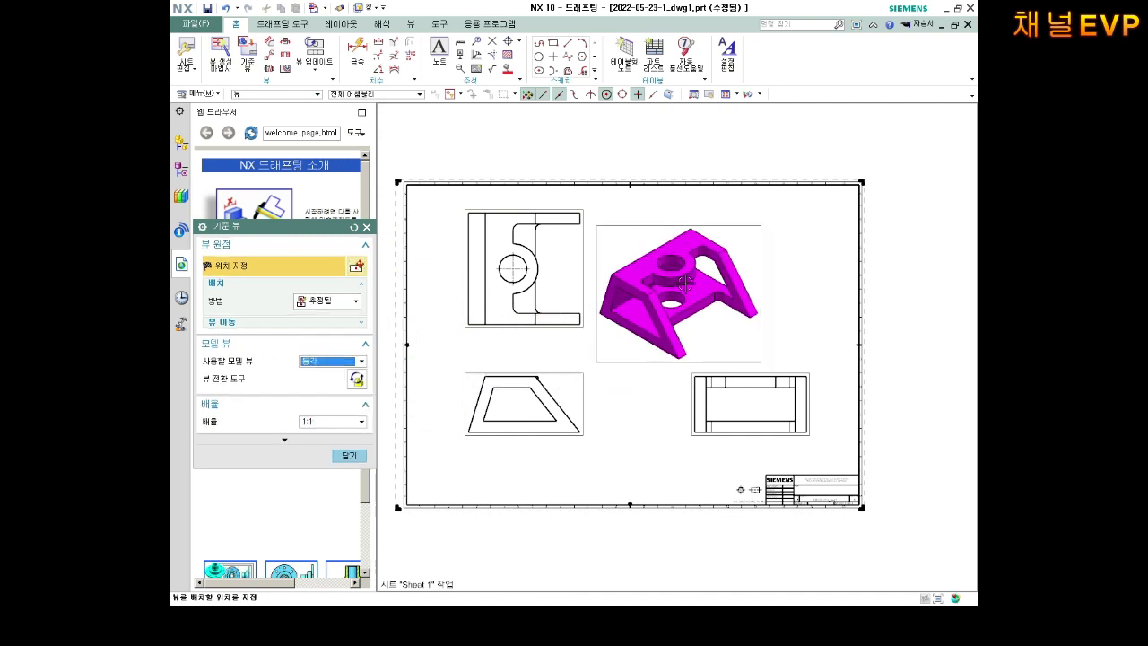
pyautogui.click(736, 272)
pyautogui.press('Escape')
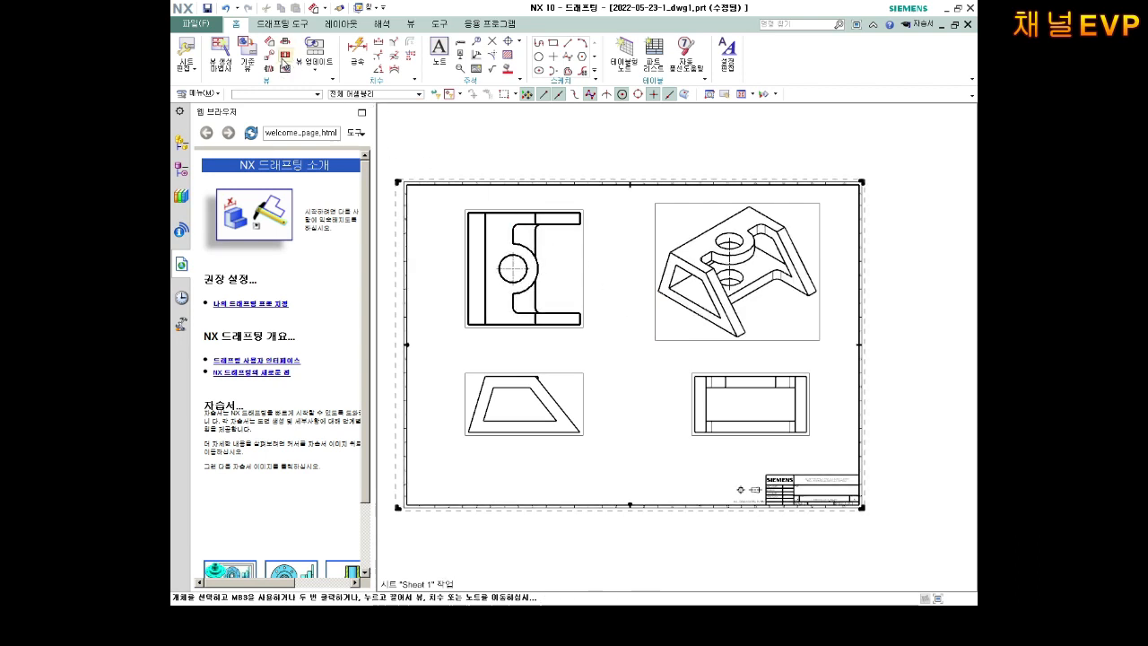
# Create a simple section view cut horizontally through the top view's hole centre, placing it directly below the front view
pyautogui.click(289, 64)
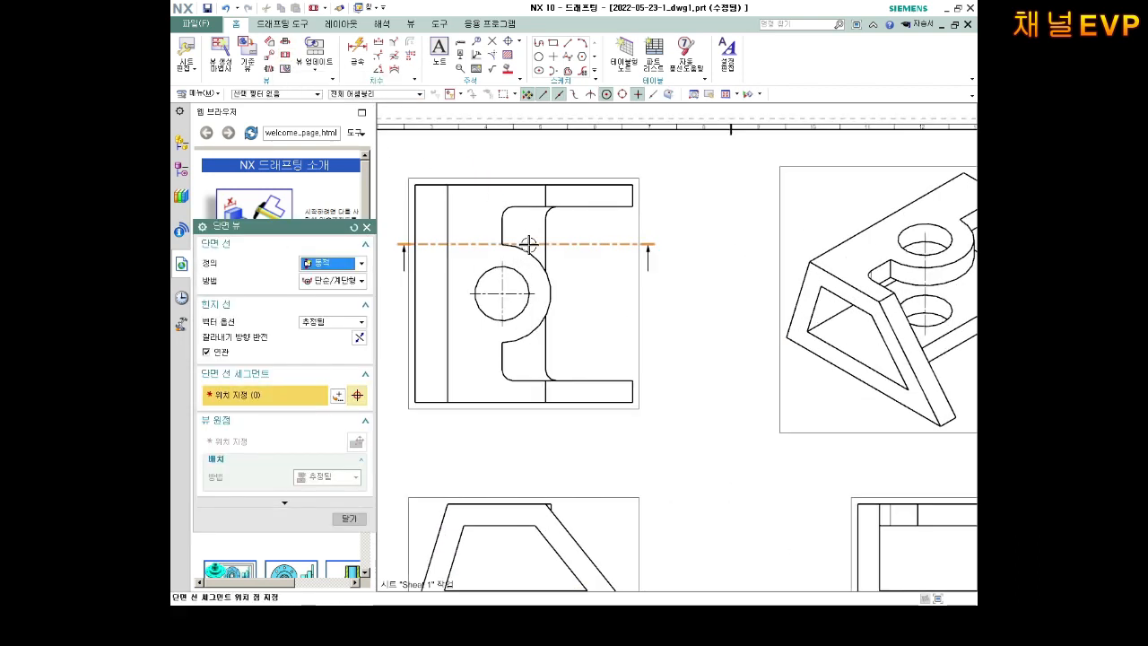
pyautogui.click(502, 292)
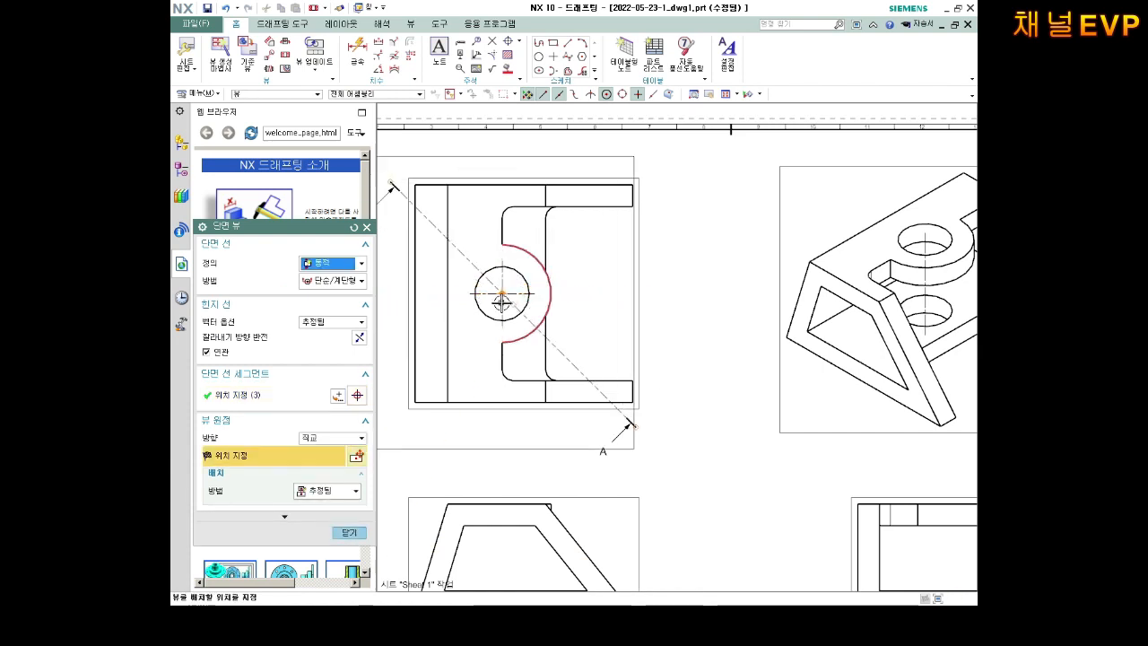
pyautogui.scroll(-5, 503, 303)
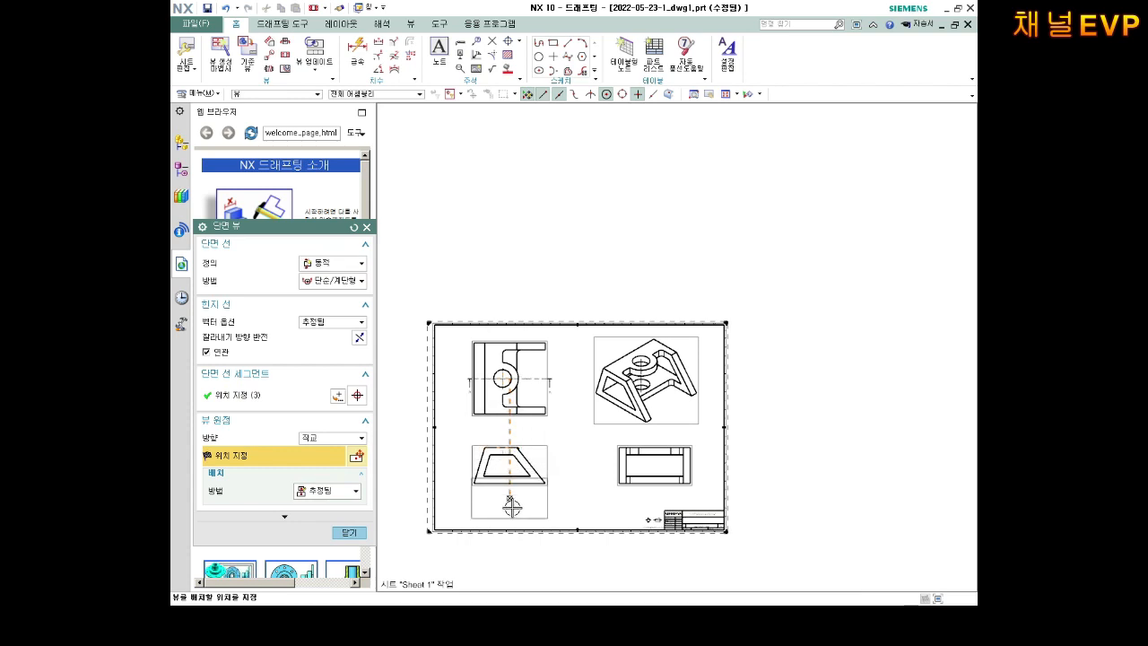
pyautogui.click(514, 507)
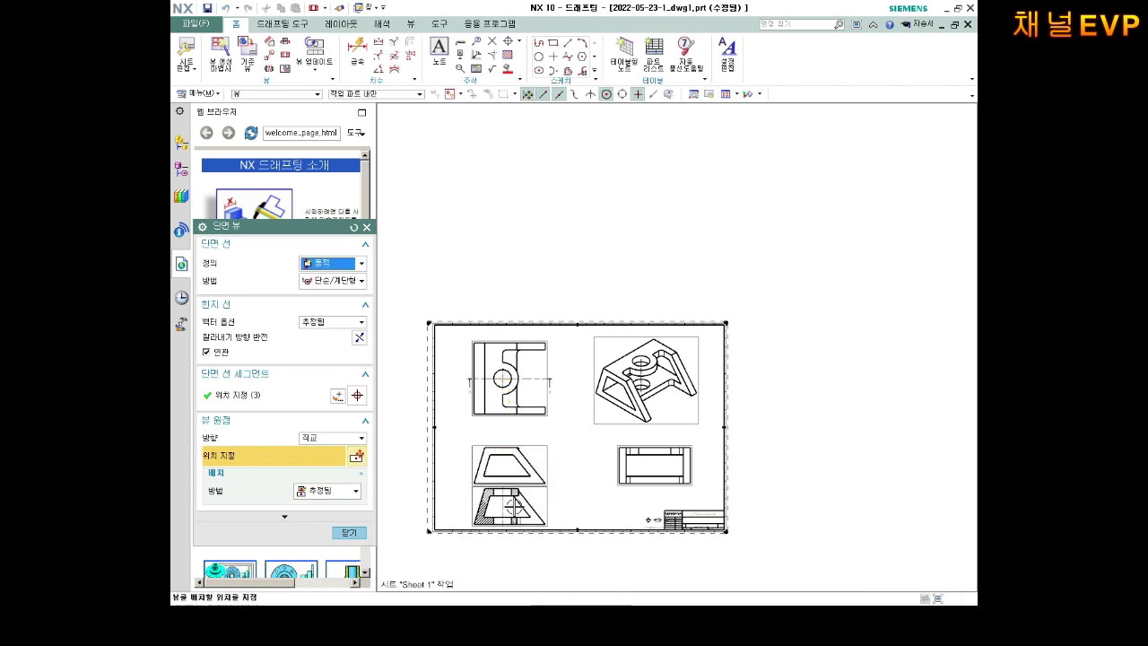
pyautogui.press('Escape')
# Shift the front and section views upward to even their spacing, and move the isometric view slightly toward the sheet's upper-right corner
pyautogui.scroll(3, 537, 438)
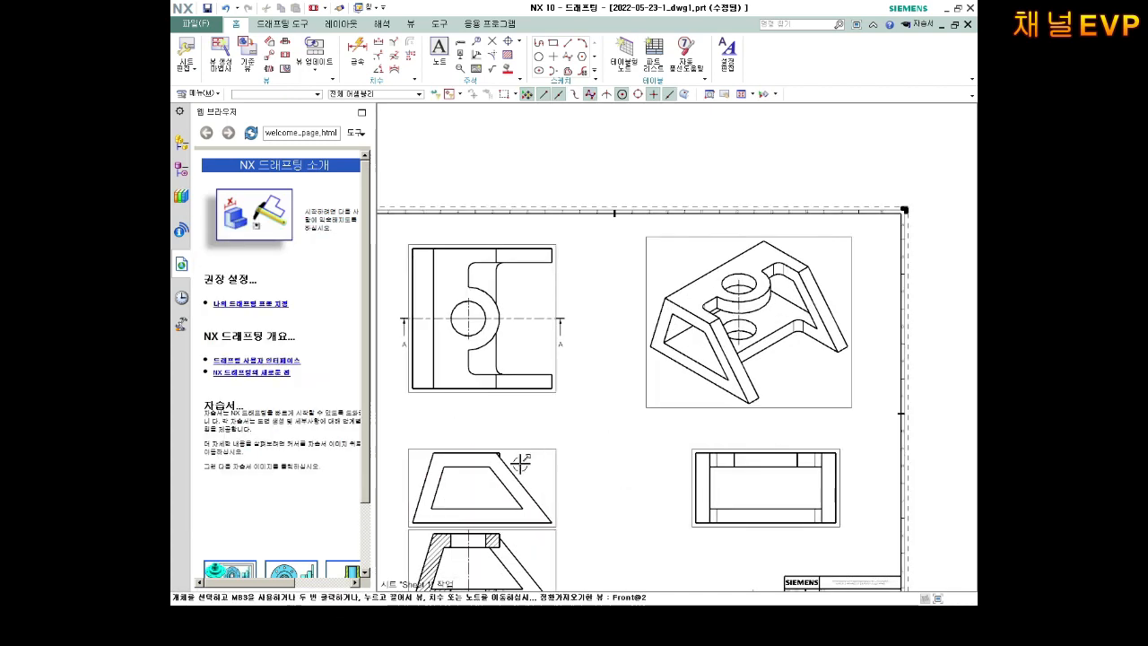
pyautogui.moveTo(528, 450); pyautogui.dragTo(528, 431)
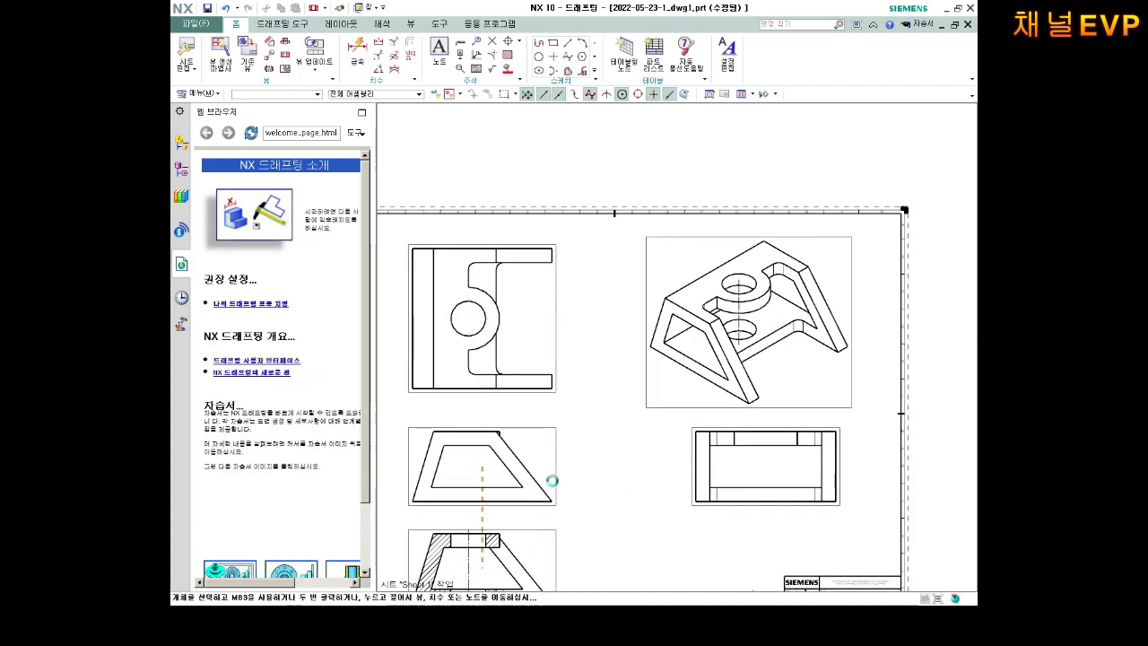
pyautogui.keyDown('shift'); pyautogui.moveTo(552, 480); pyautogui.dragTo(553, 435, button='middle'); pyautogui.keyUp('shift')
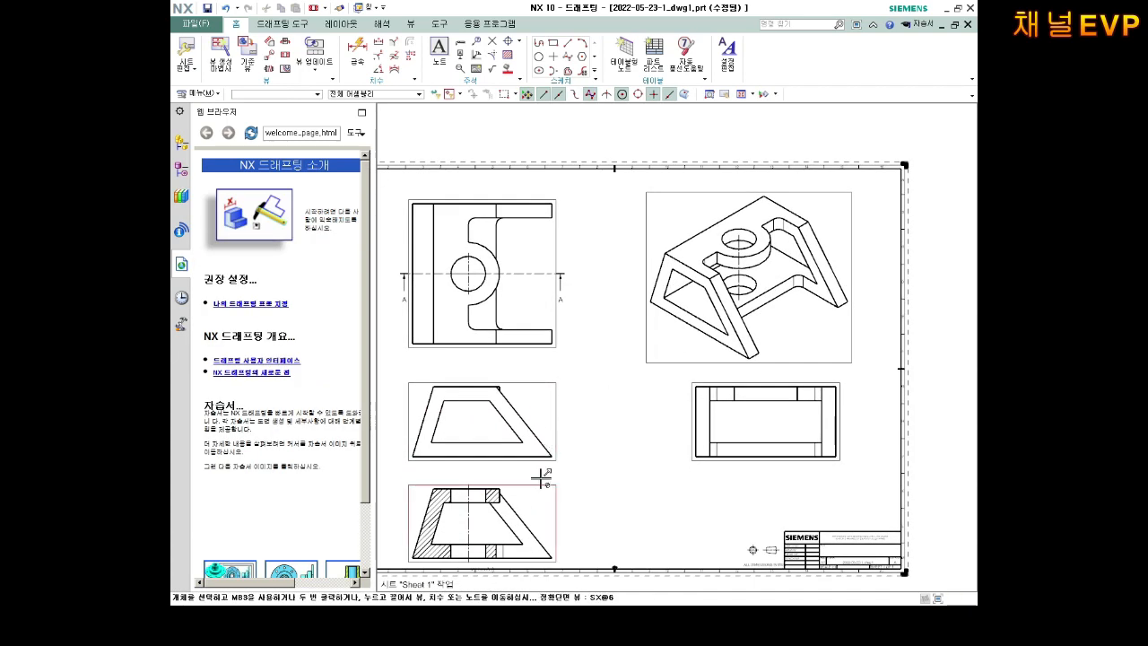
pyautogui.moveTo(543, 481)
pyautogui.mouseDown()
pyautogui.moveTo(704, 478)
pyautogui.moveTo(534, 462)
pyautogui.mouseUp()
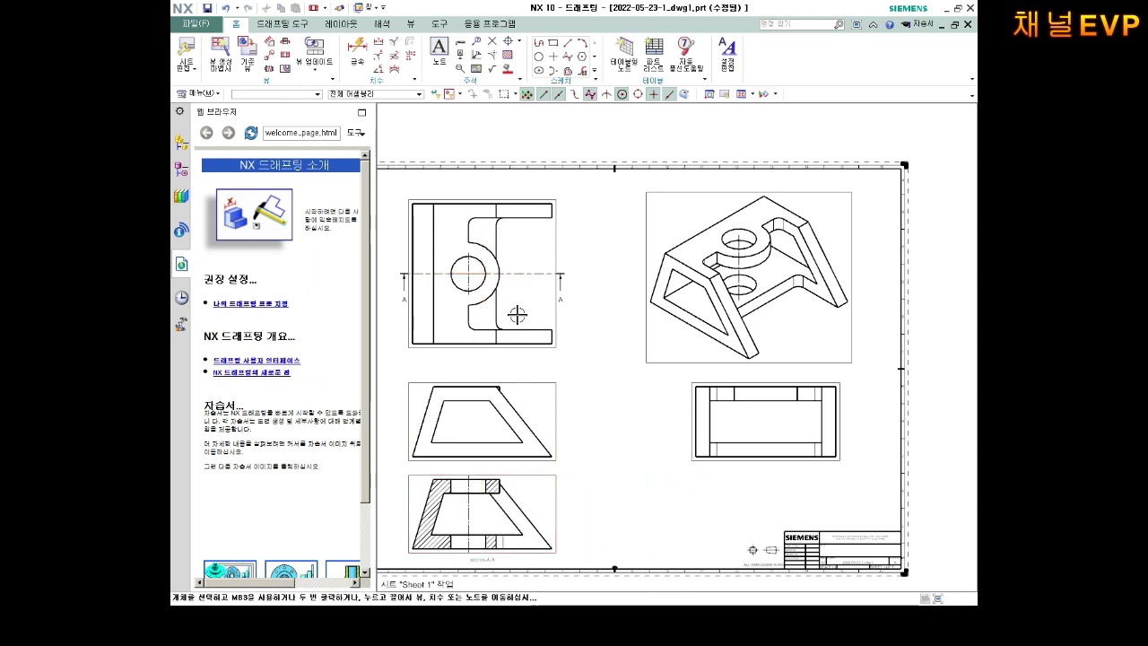
pyautogui.moveTo(531, 384); pyautogui.dragTo(534, 369)
pyautogui.moveTo(534, 372); pyautogui.dragTo(534, 381)
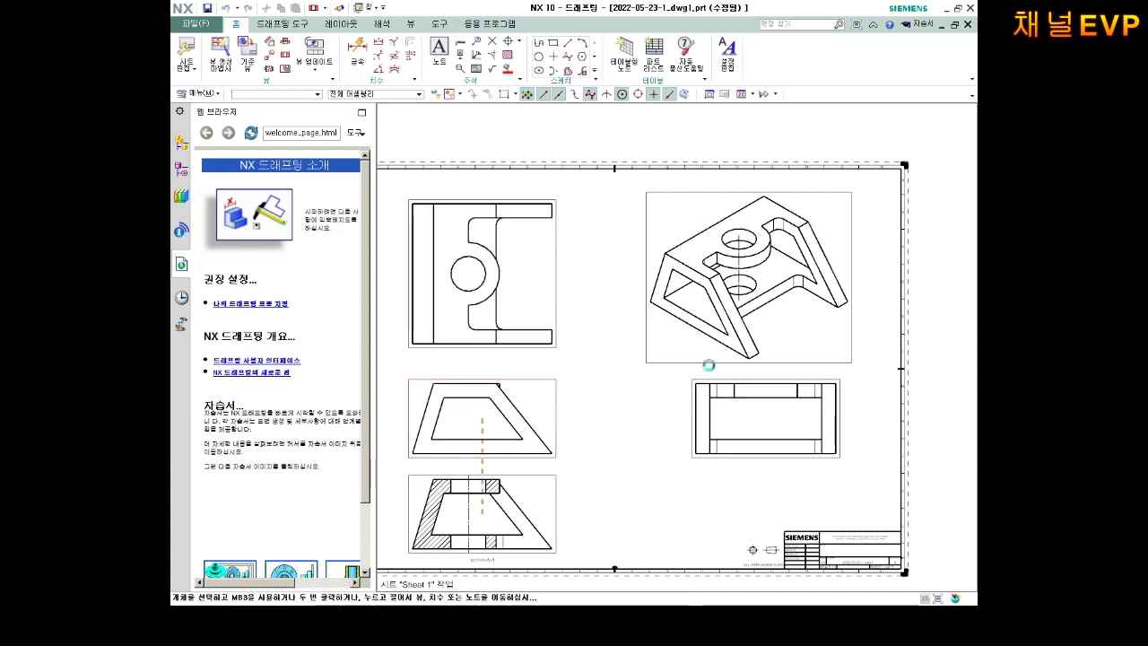
pyautogui.moveTo(756, 196); pyautogui.dragTo(773, 190)
pyautogui.scroll(-1, 689, 255)
pyautogui.keyDown('shift'); pyautogui.moveTo(604, 279); pyautogui.dragTo(641, 251, button='middle'); pyautogui.keyUp('shift')
pyautogui.scroll(1, 639, 252)
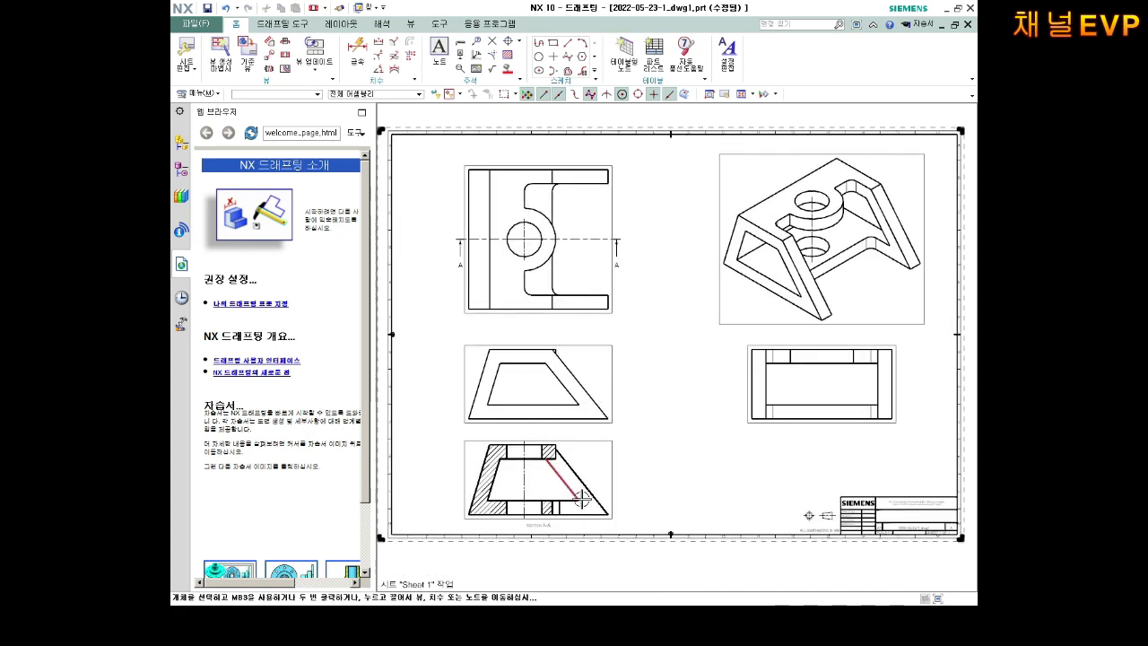
# Nudge the front view up and move the side and isometric views left, closer to the other views
pyautogui.scroll(4, 581, 499)
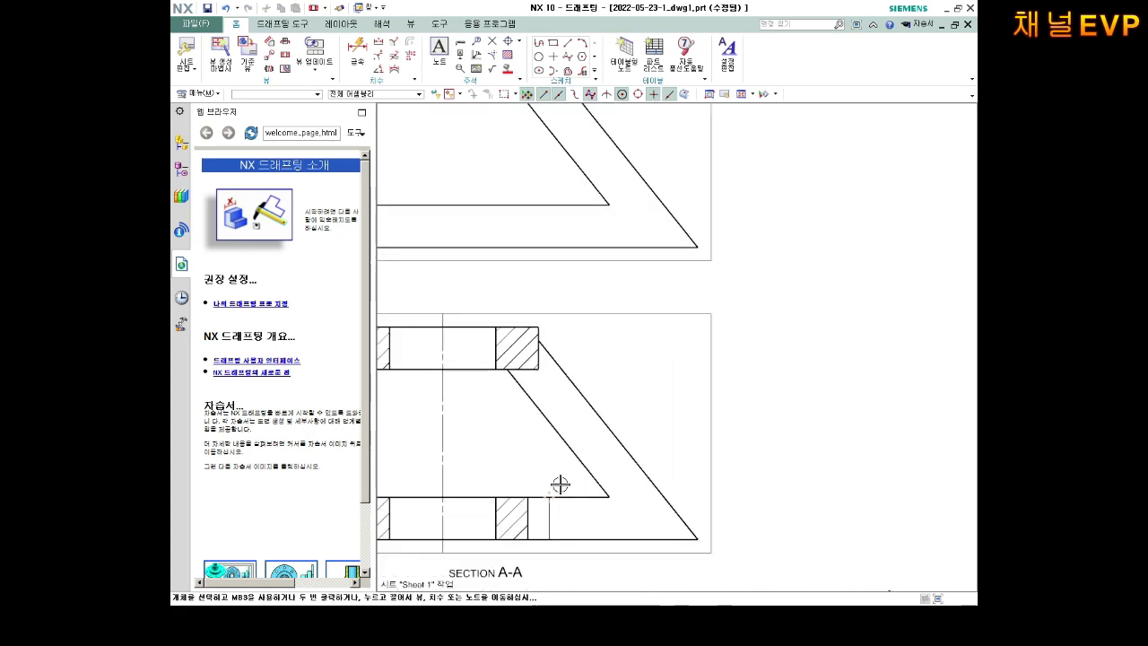
pyautogui.scroll(-5, 559, 484)
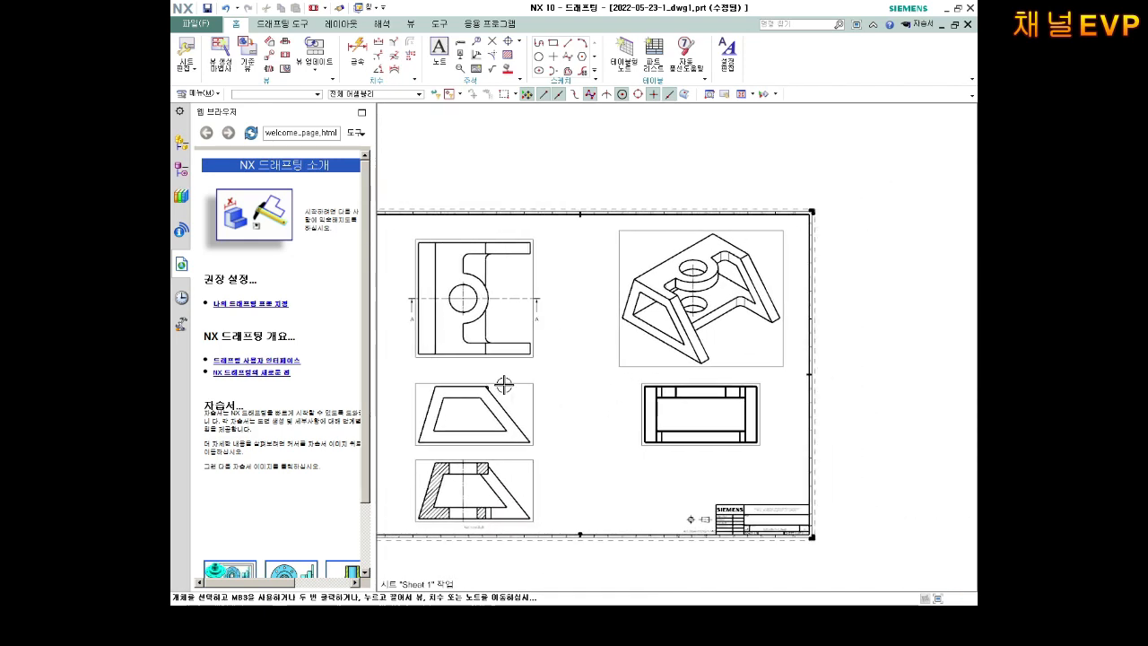
pyautogui.moveTo(504, 384)
pyautogui.mouseDown()
pyautogui.moveTo(510, 371)
pyautogui.moveTo(505, 379)
pyautogui.mouseUp()
pyautogui.moveTo(661, 382); pyautogui.dragTo(584, 379)
pyautogui.moveTo(669, 234); pyautogui.dragTo(646, 233)
# Save the drawing under the file name 2022-05-23-1_dwg1.prt
pyautogui.keyDown('shift'); pyautogui.moveTo(490, 387); pyautogui.dragTo(575, 359, button='middle'); pyautogui.keyUp('shift')
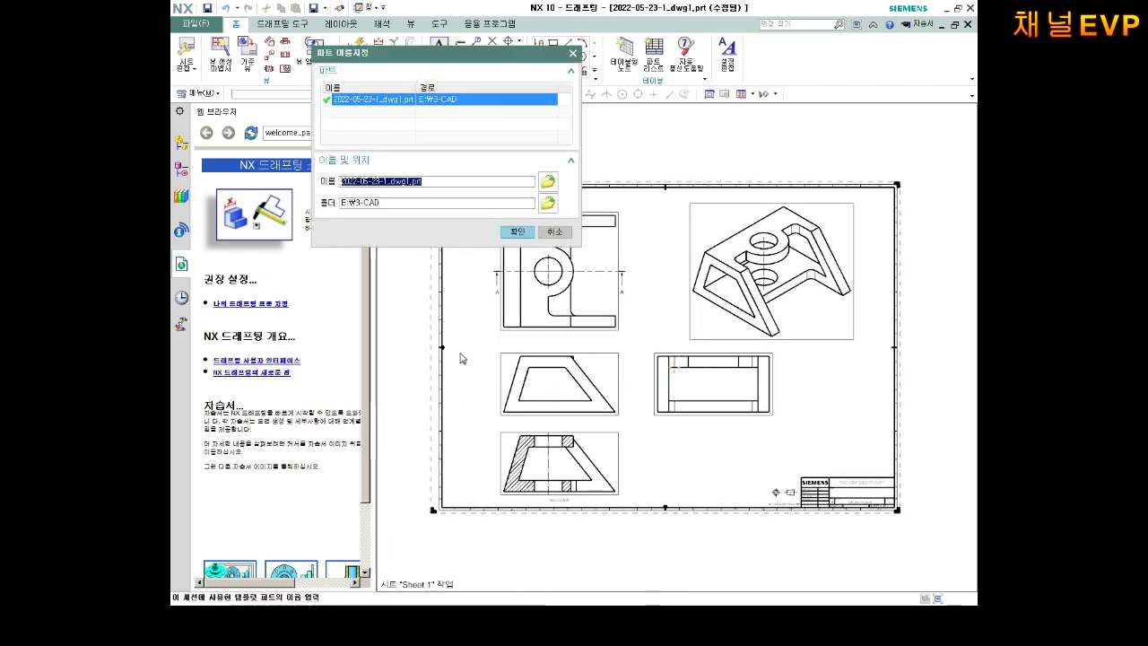
pyautogui.click(516, 232)
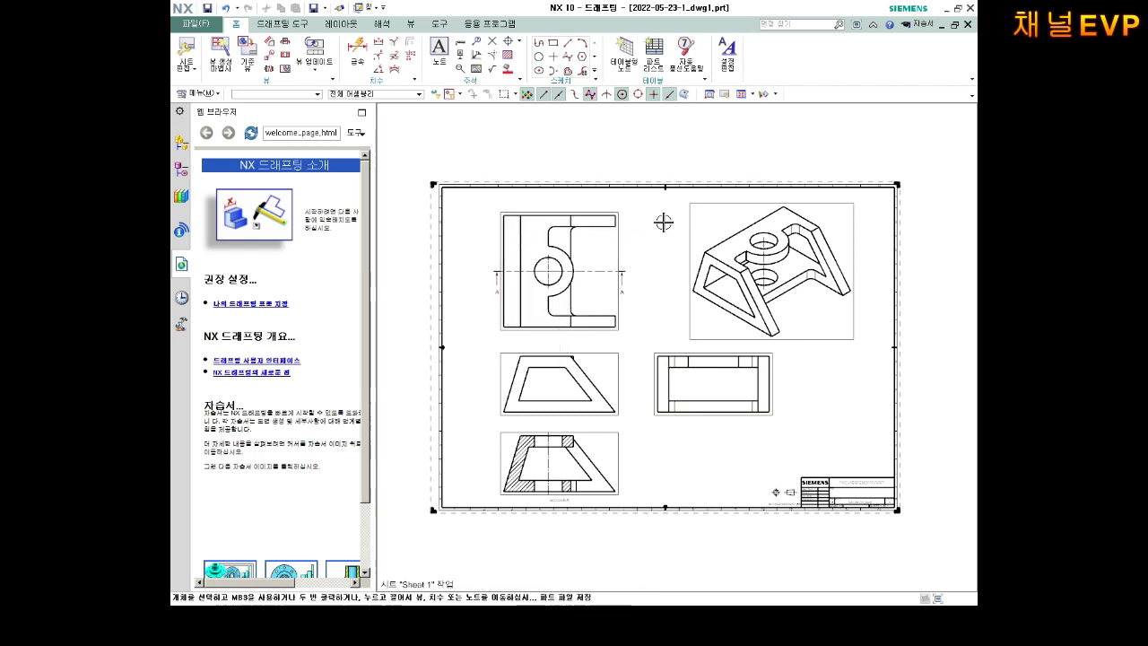
pyautogui.rightClick(837, 221)
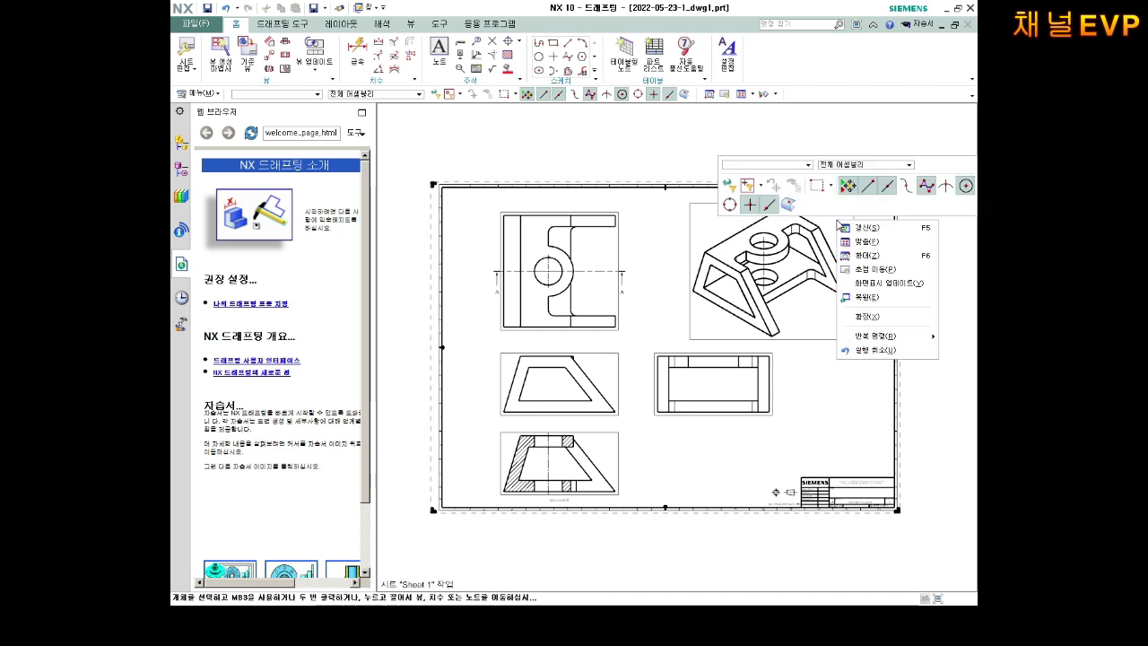
pyautogui.press('Escape')
pyautogui.click(701, 205)
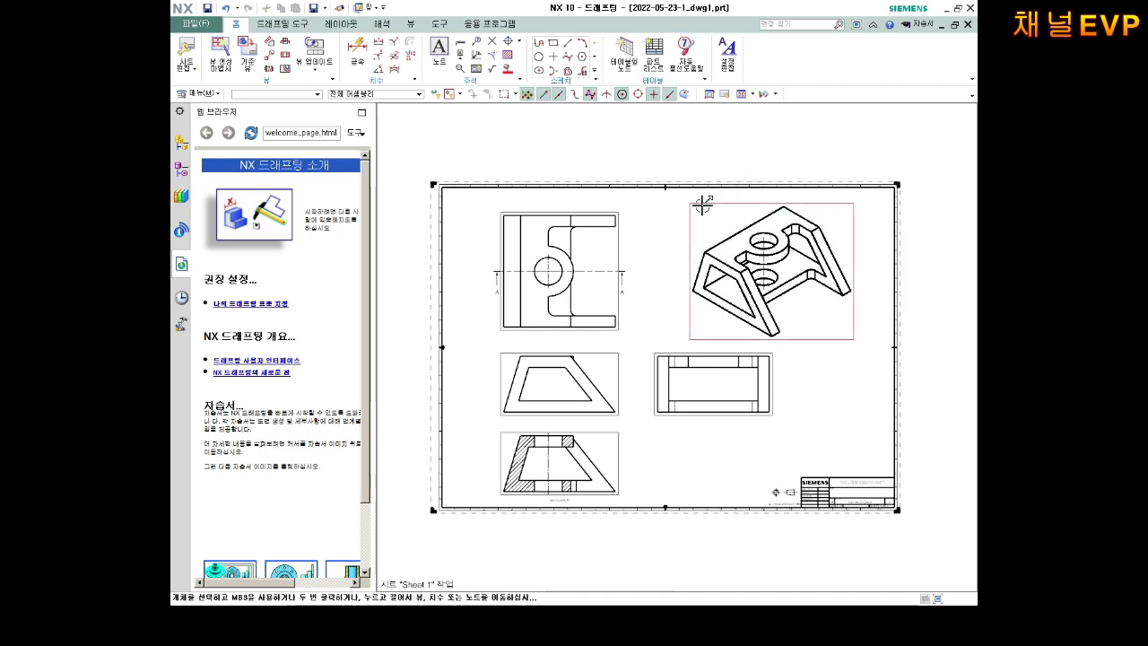
pyautogui.rightClick(702, 206)
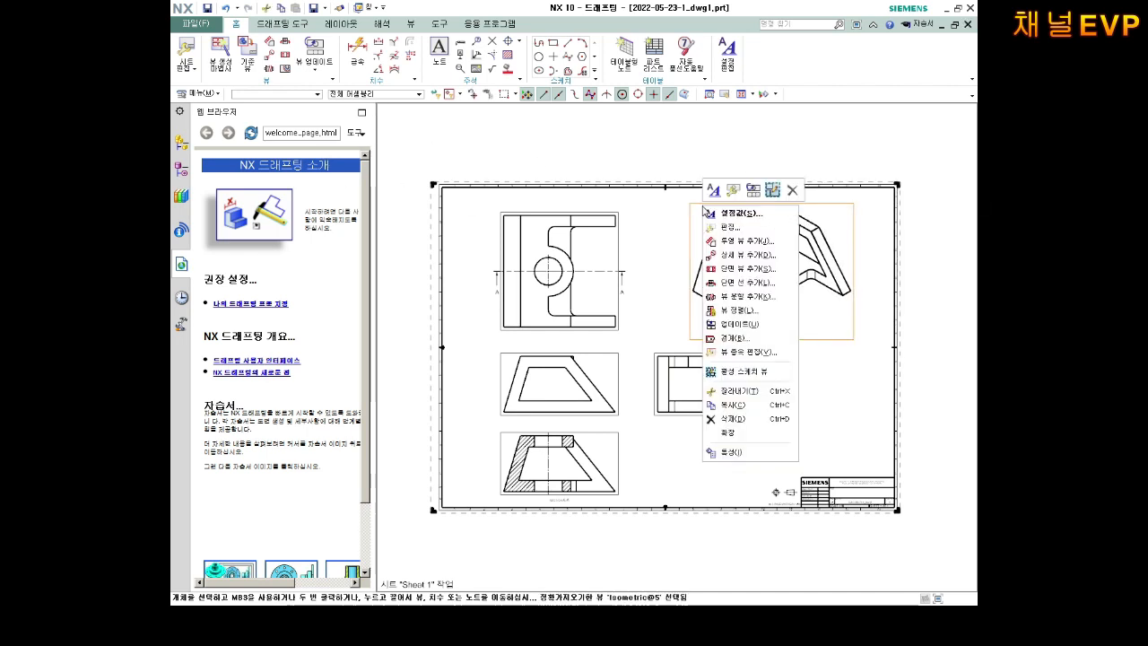
pyautogui.click(726, 213)
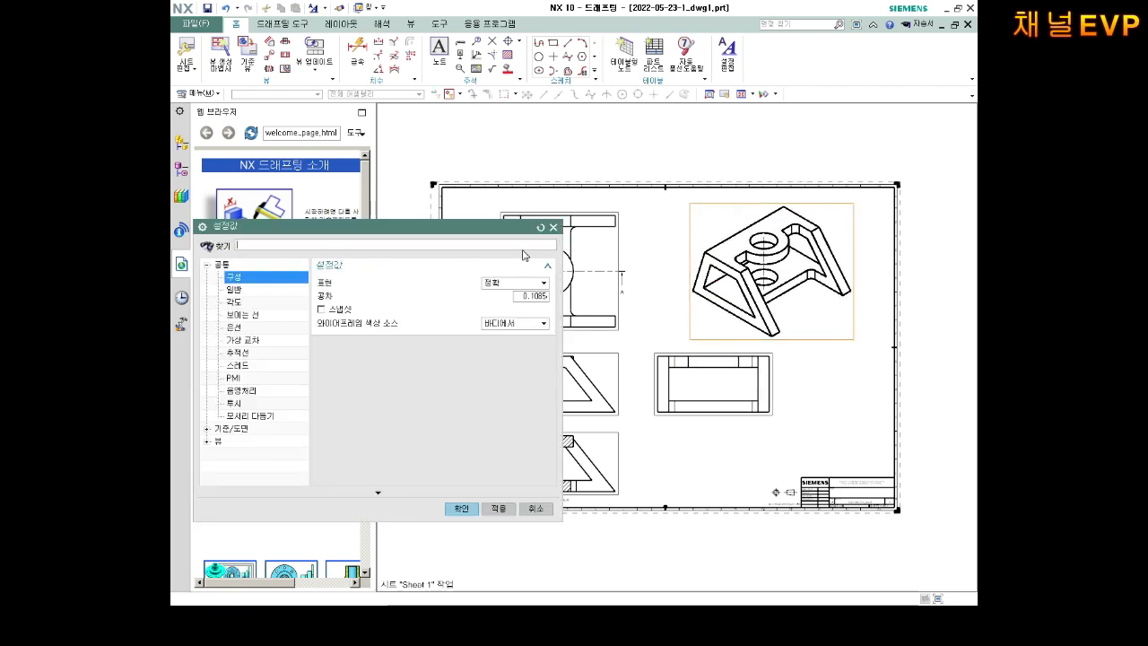
pyautogui.click(554, 226)
# Delete the 3D centerline running through the two holes in the isometric view
pyautogui.scroll(-2, 655, 249)
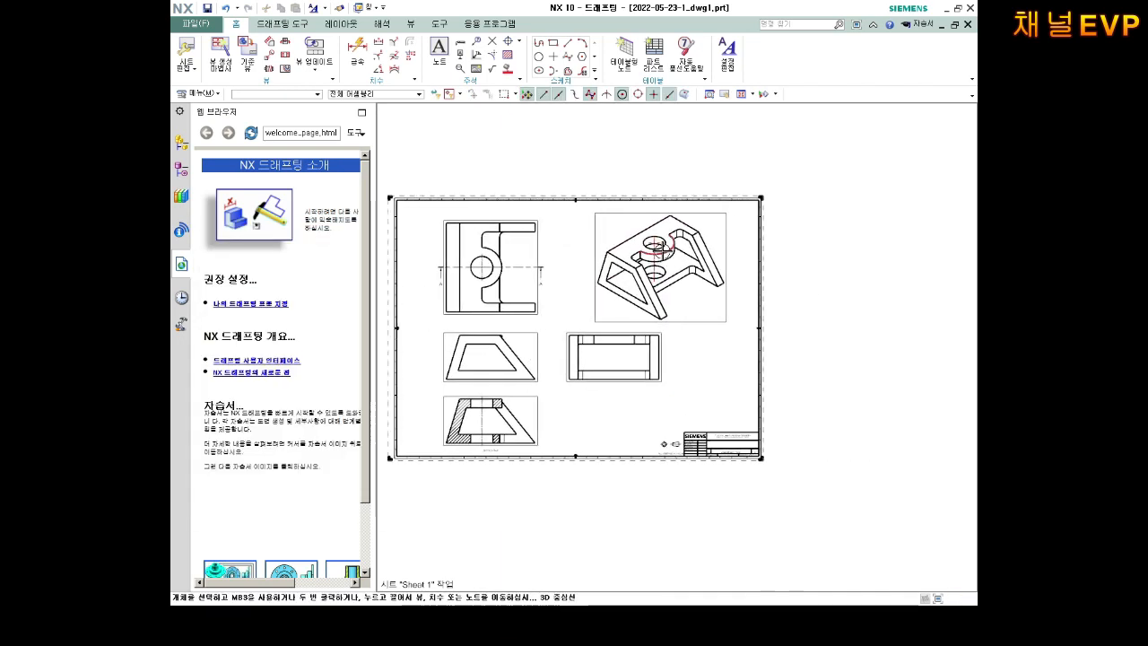
pyautogui.scroll(4, 669, 242)
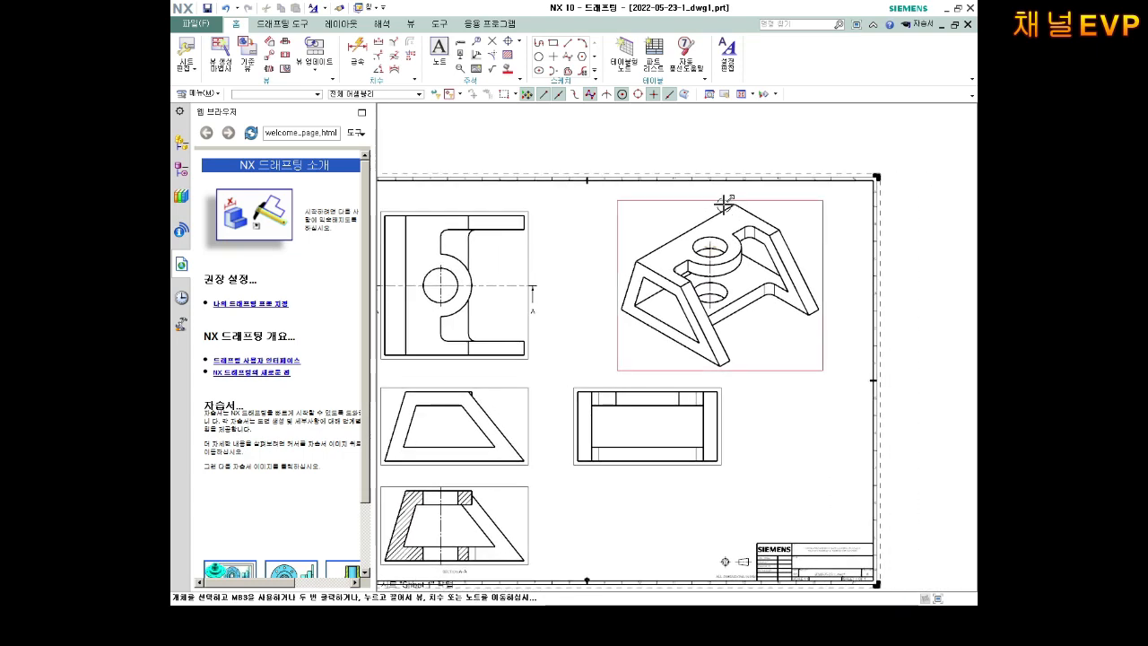
pyautogui.scroll(5, 734, 271)
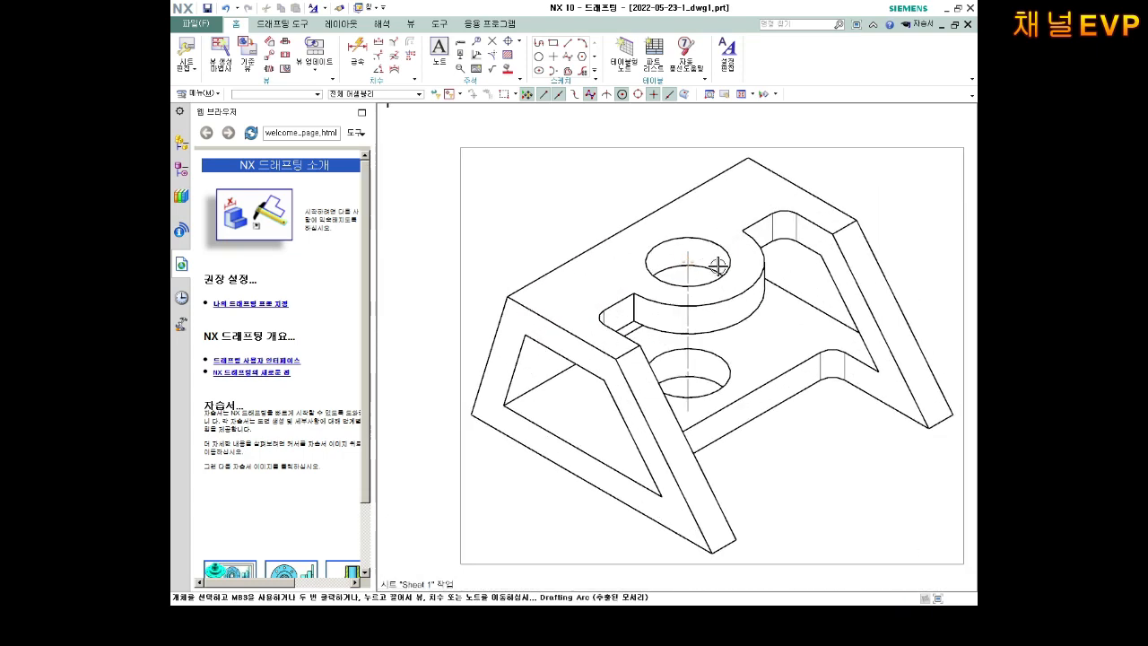
pyautogui.click(671, 263)
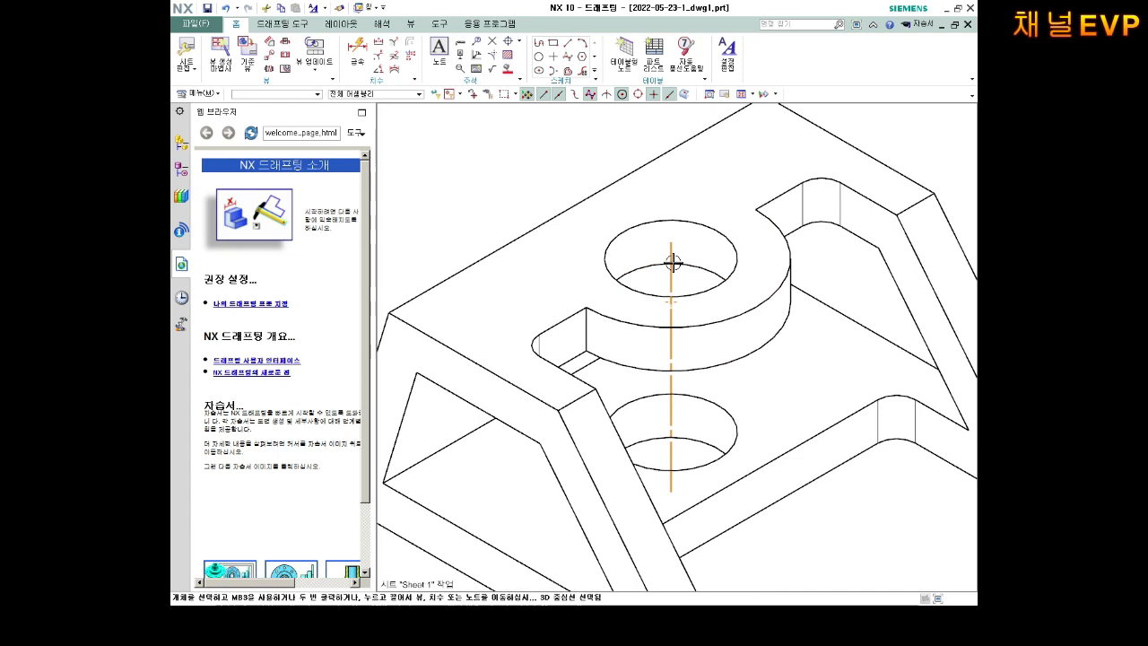
pyautogui.press('Delete')
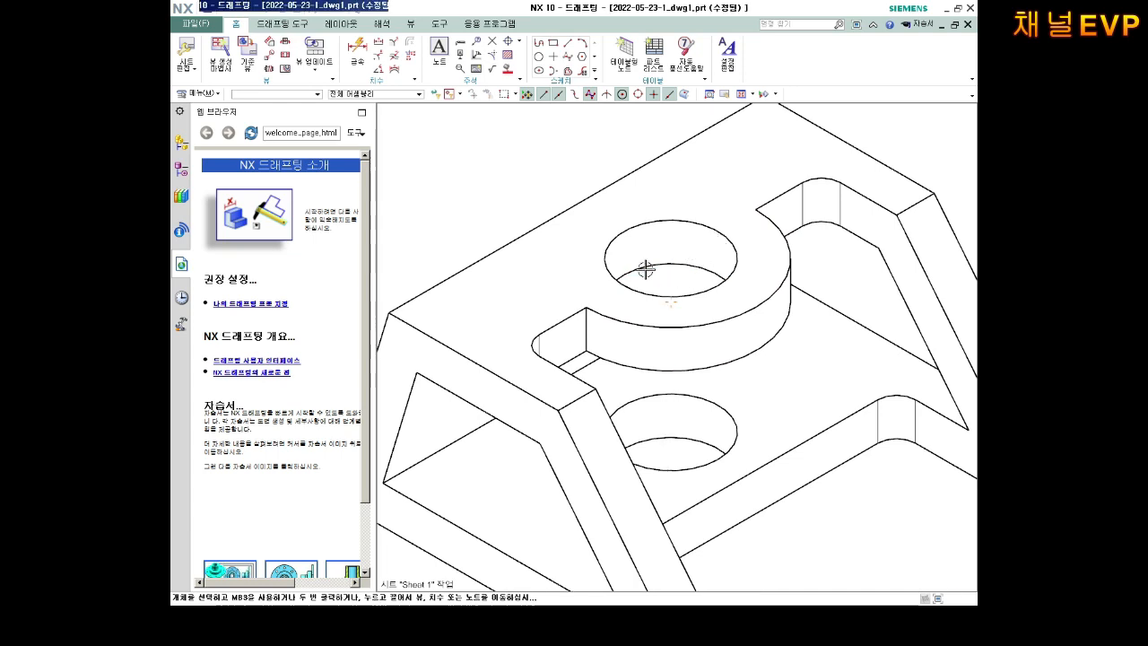
# Set the isometric view's shading rendering style to Fully Shaded (전체 음영처리)
pyautogui.scroll(-3, 659, 297)
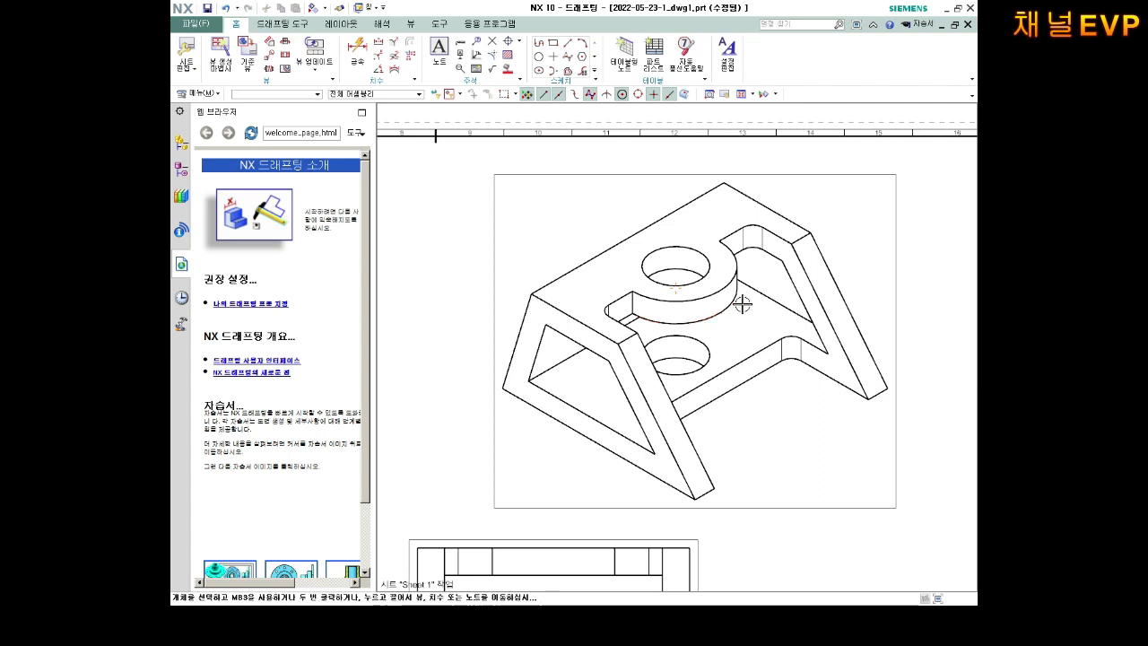
pyautogui.scroll(-2, 743, 305)
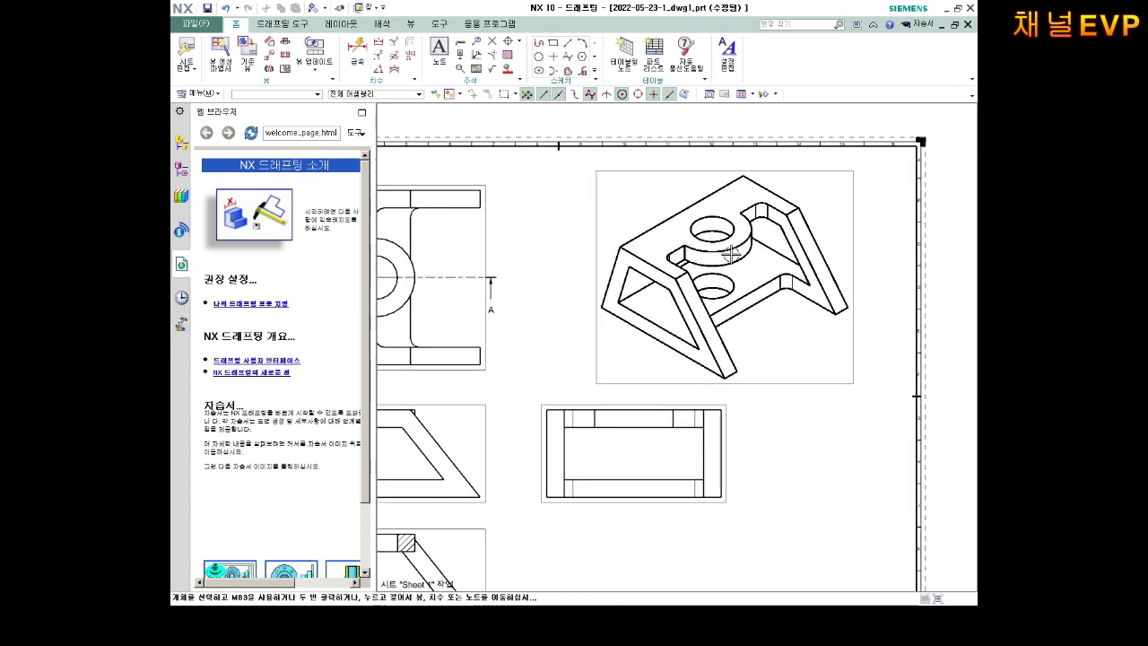
pyautogui.scroll(-2, 731, 255)
pyautogui.scroll(2, 789, 221)
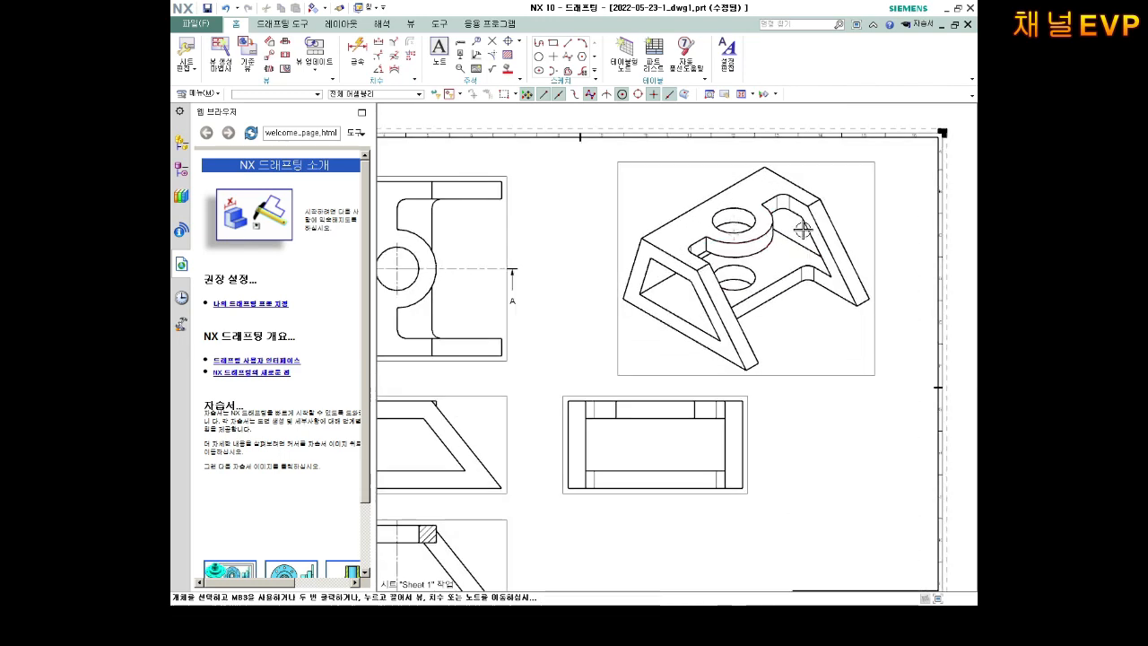
pyautogui.keyDown('shift'); pyautogui.moveTo(797, 240); pyautogui.dragTo(774, 261, button='middle'); pyautogui.keyUp('shift')
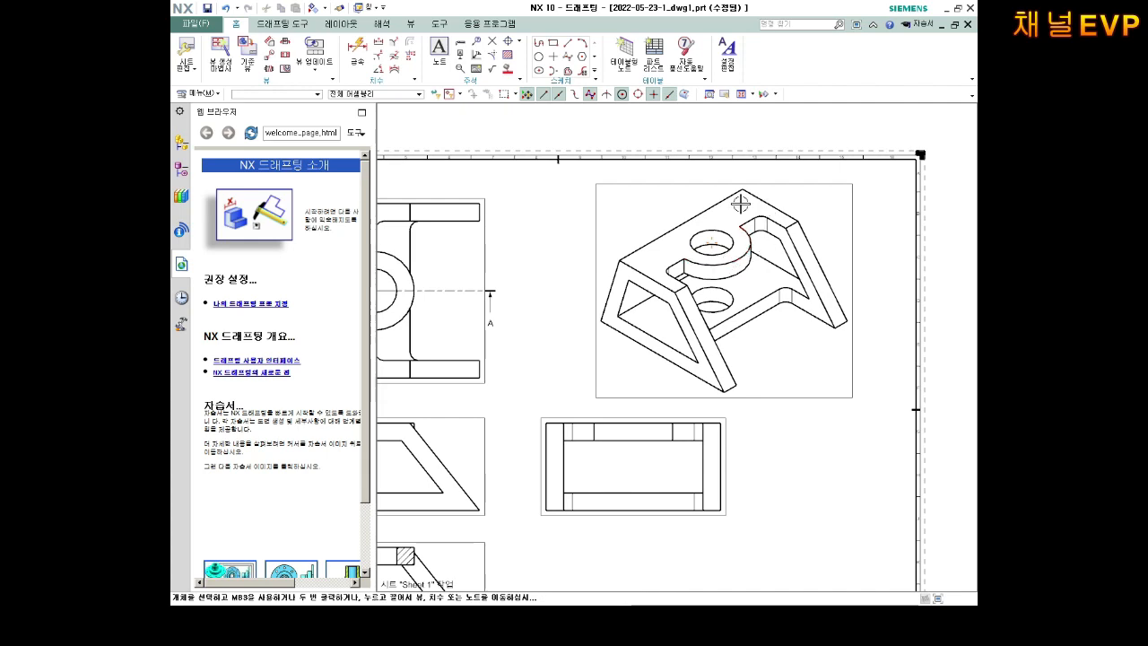
pyautogui.scroll(-2, 758, 296)
pyautogui.scroll(3, 732, 293)
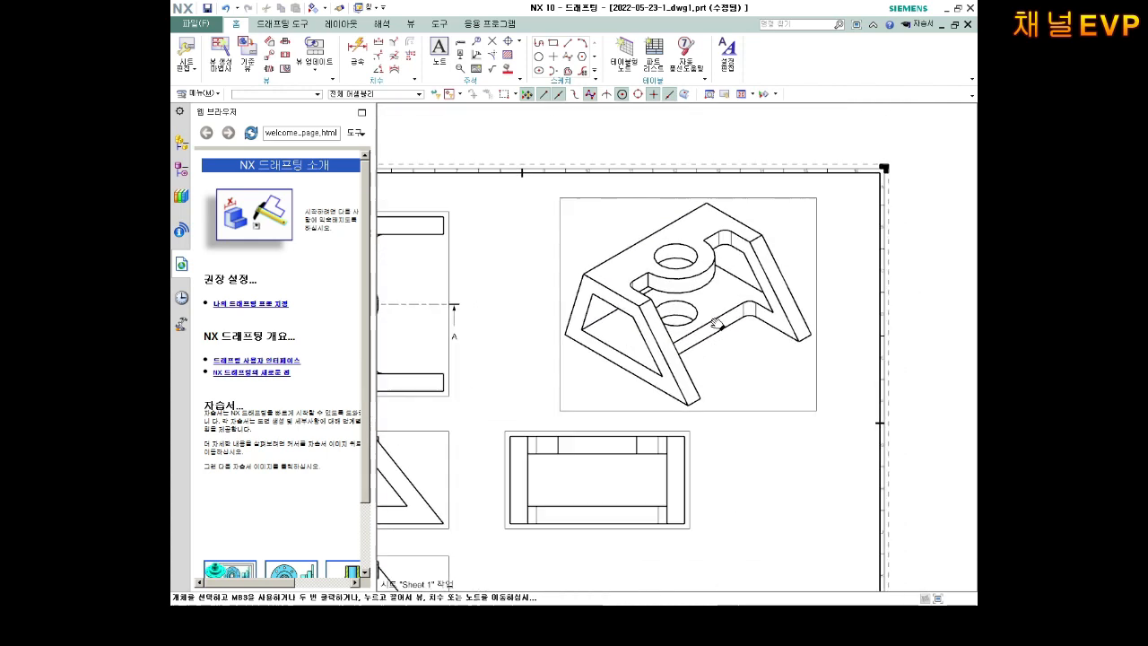
pyautogui.keyDown('shift'); pyautogui.moveTo(732, 294); pyautogui.dragTo(775, 302, button='middle'); pyautogui.keyUp('shift')
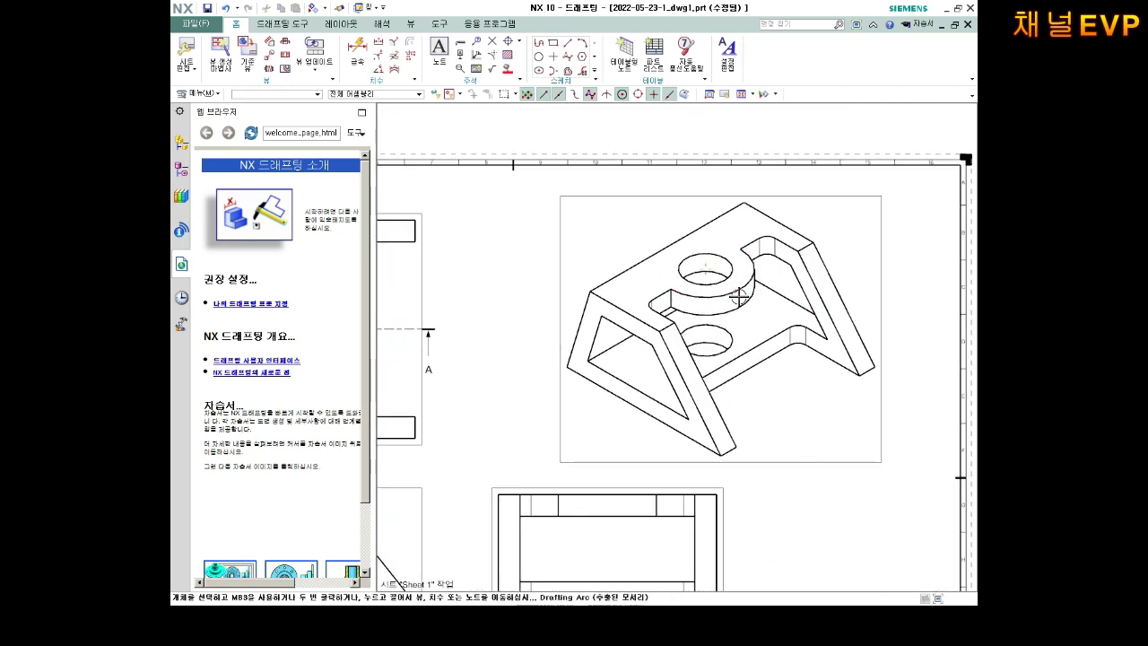
pyautogui.rightClick(615, 195)
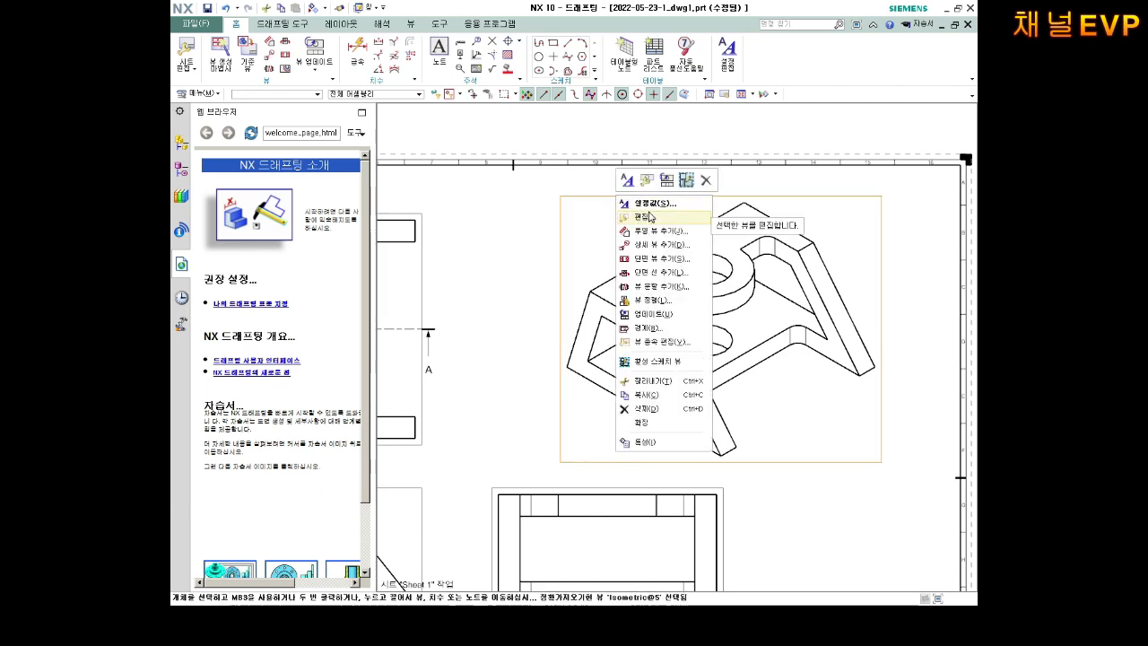
pyautogui.click(651, 205)
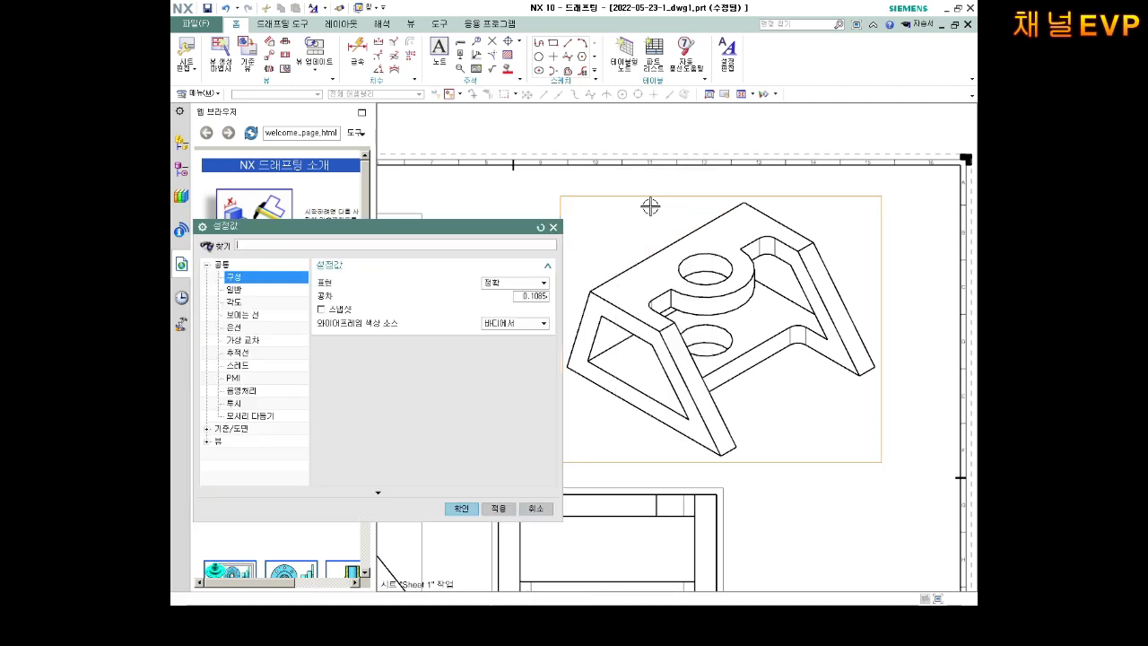
pyautogui.click(243, 391)
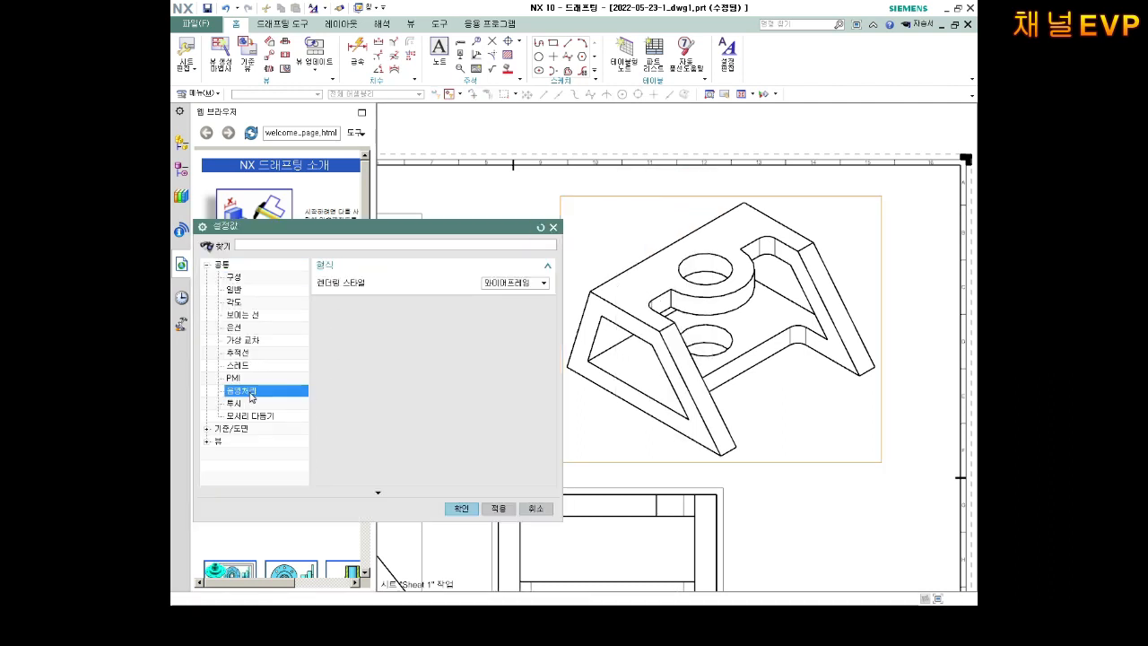
pyautogui.click(515, 283)
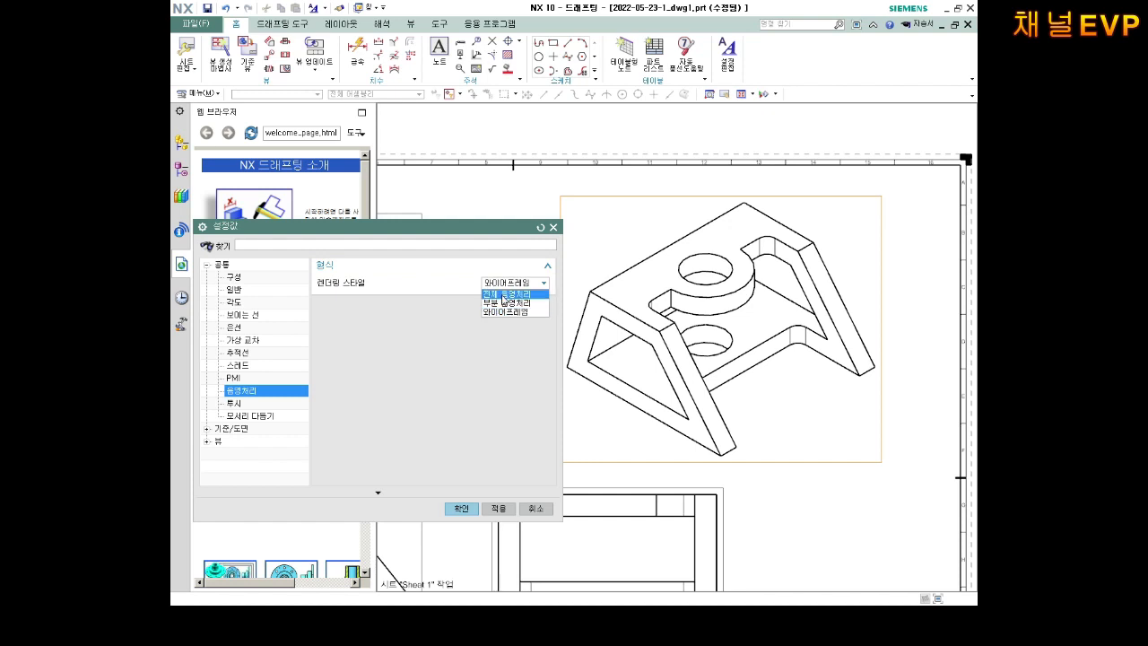
pyautogui.click(504, 294)
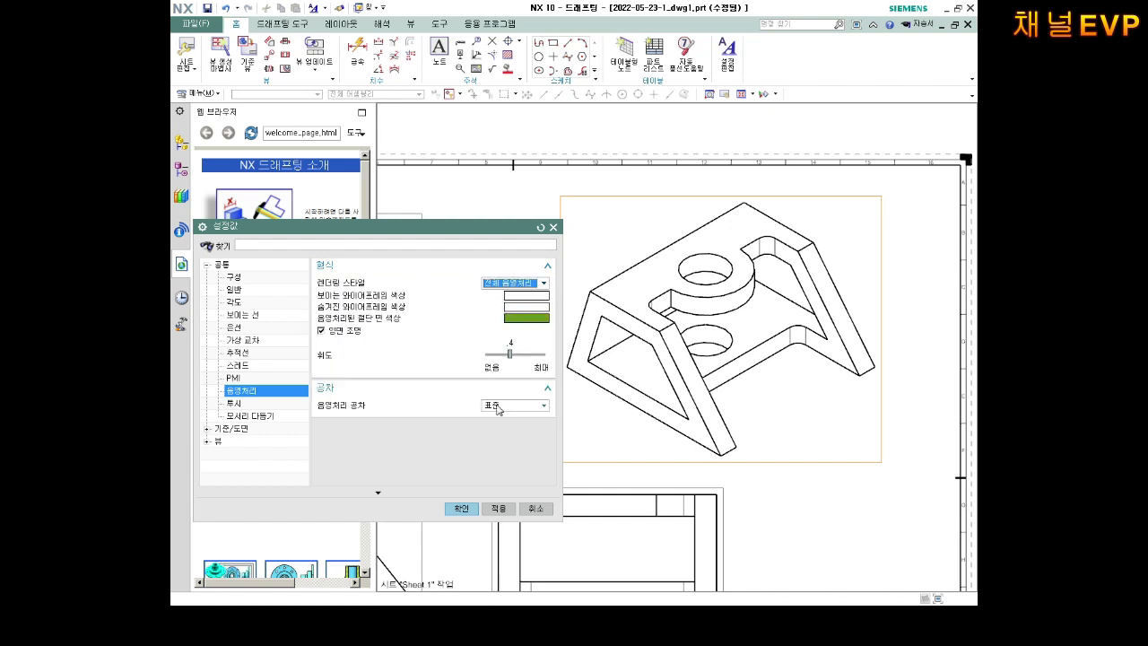
pyautogui.click(461, 507)
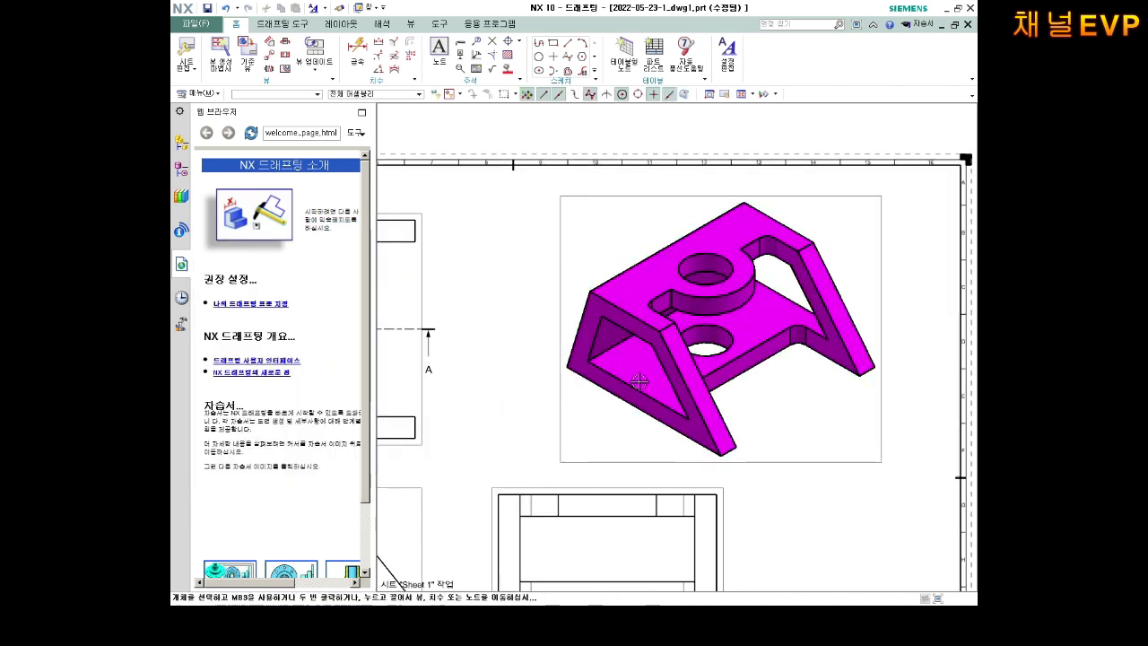
# Save the drawing with the shaded isometric view
pyautogui.scroll(-5, 639, 381)
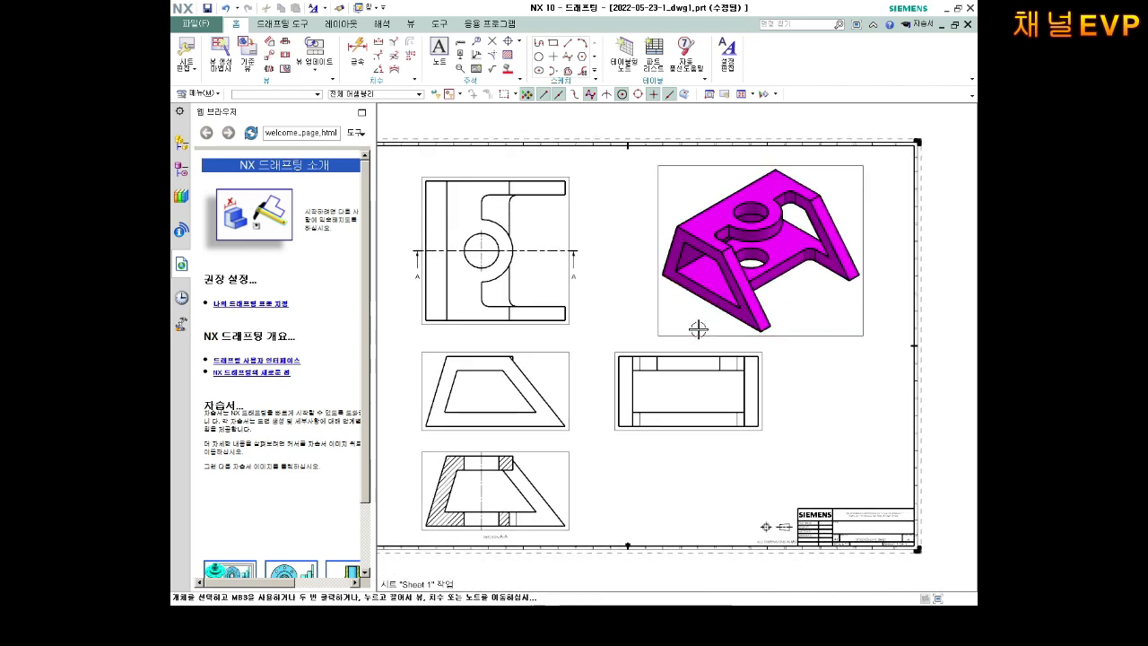
pyautogui.scroll(-3, 698, 329)
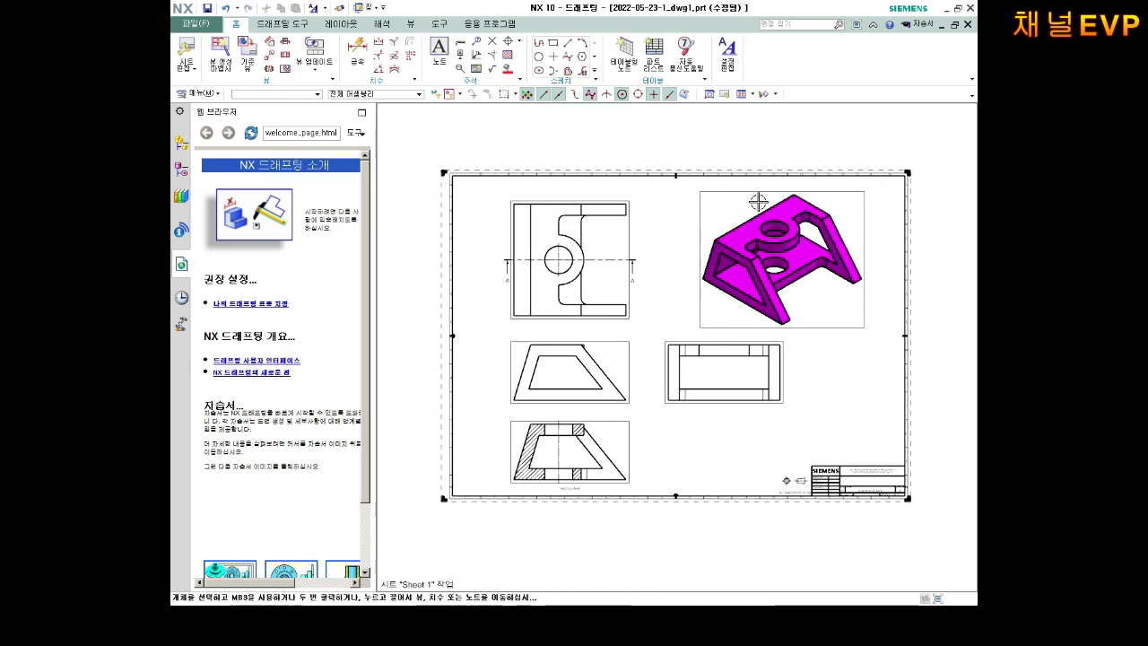
pyautogui.scroll(2, 789, 204)
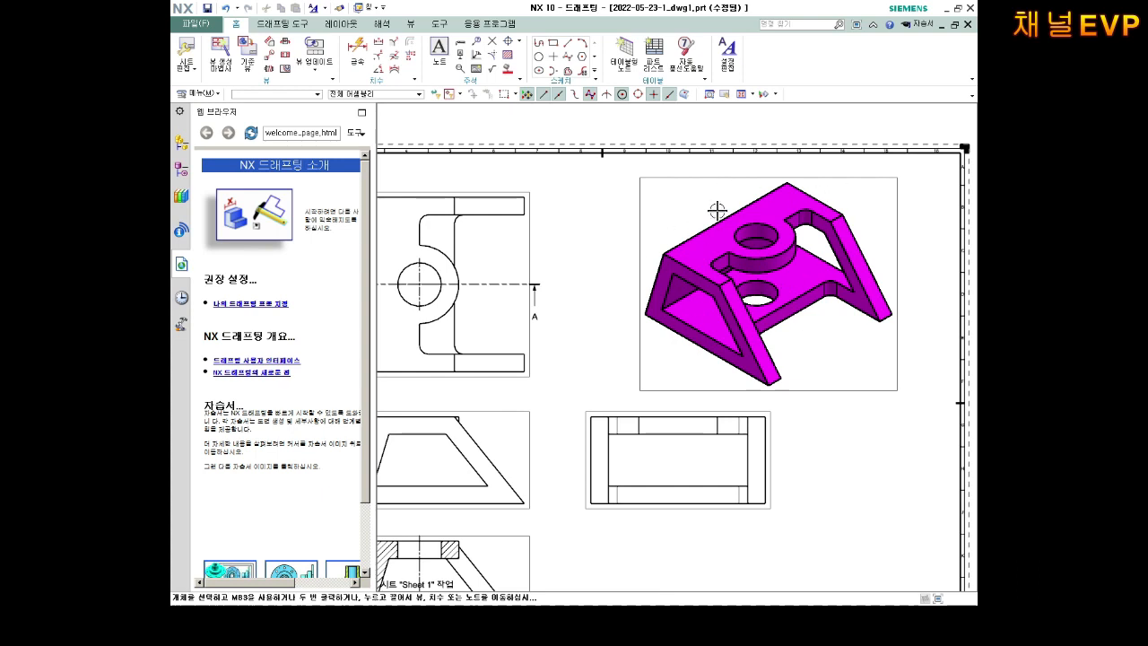
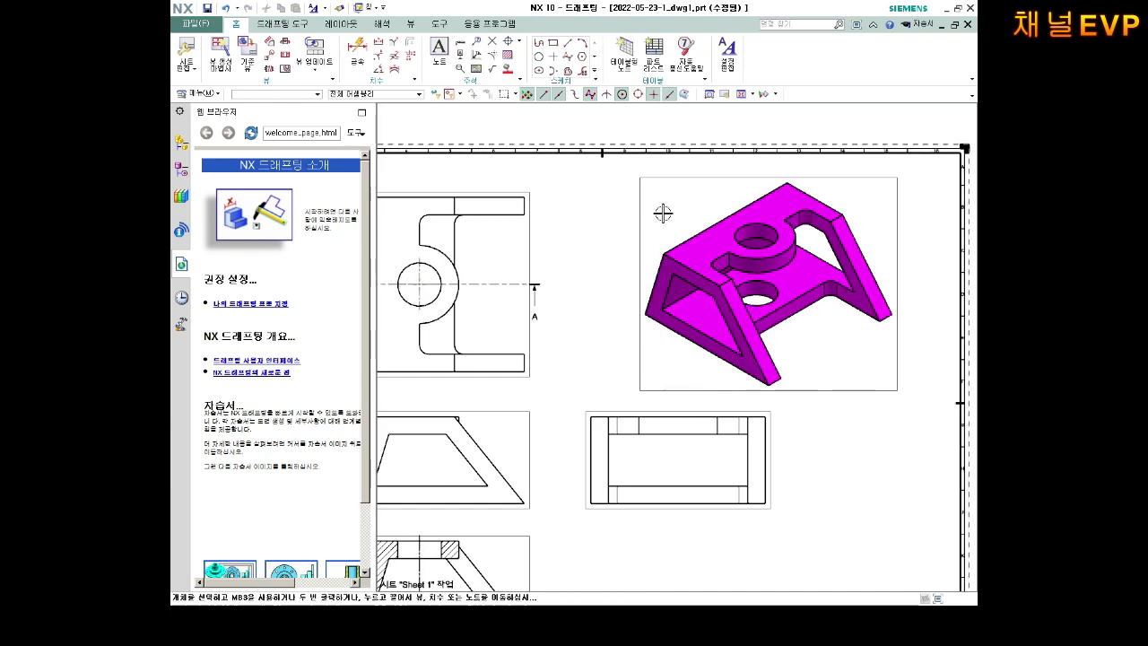
pyautogui.hotkey('ctrl', 'f')
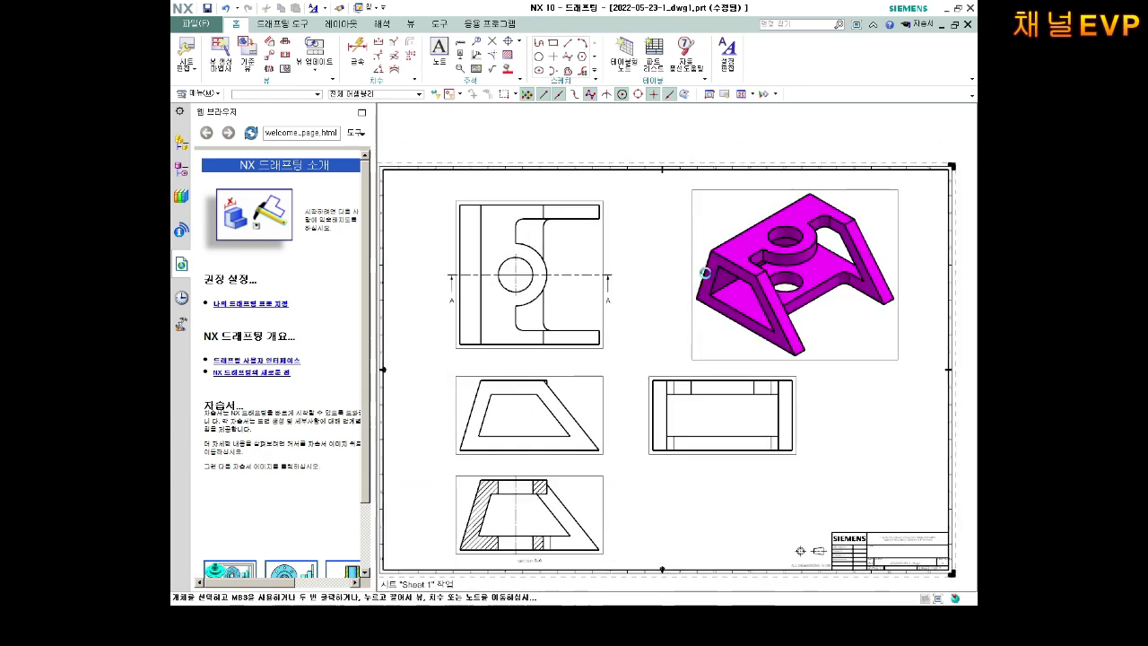
pyautogui.hotkey('ctrl', 's')
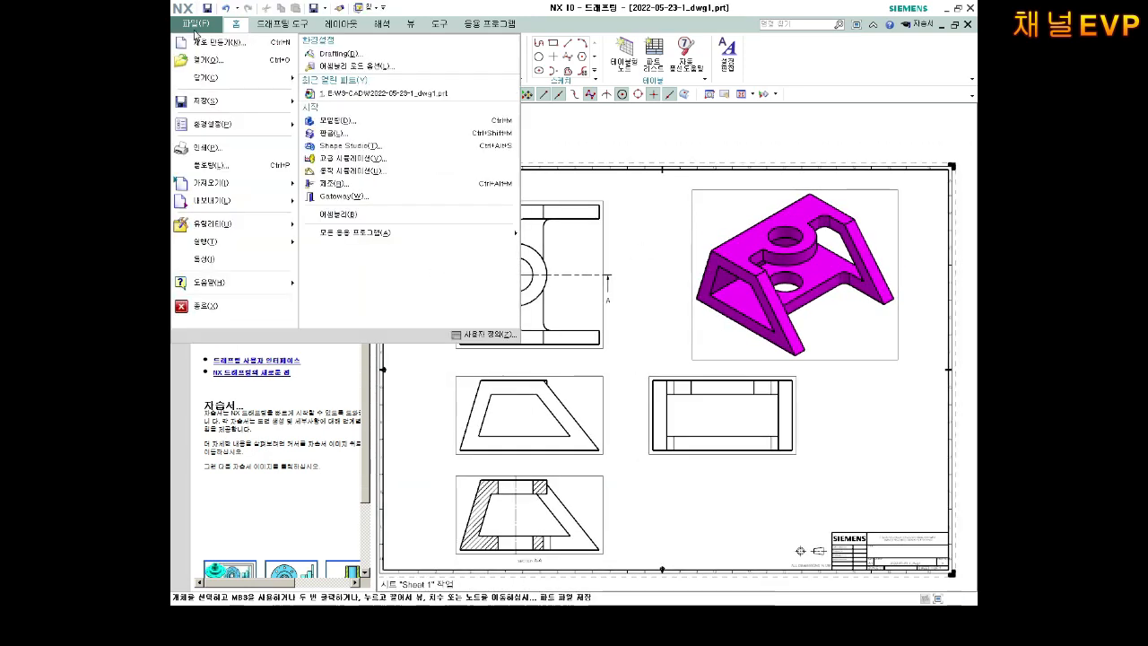
# Open the model part 2022-05-23-1.prt from the 3-CAD folder on drive E: and make it the displayed part
pyautogui.click(196, 27)
pyautogui.click(206, 60)
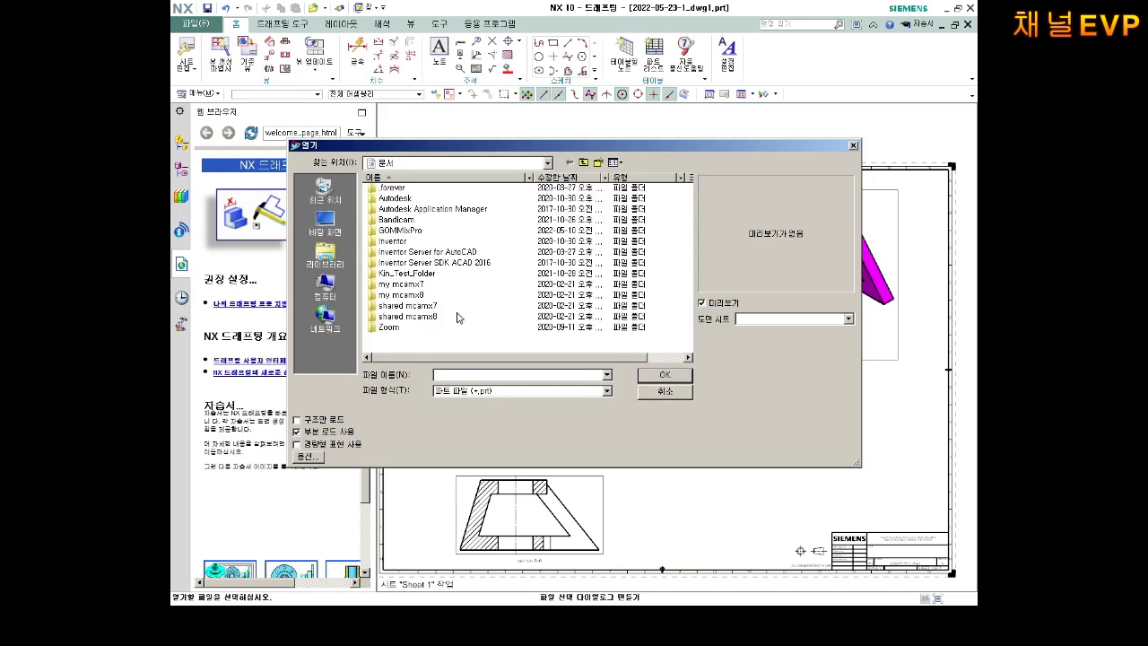
pyautogui.click(548, 165)
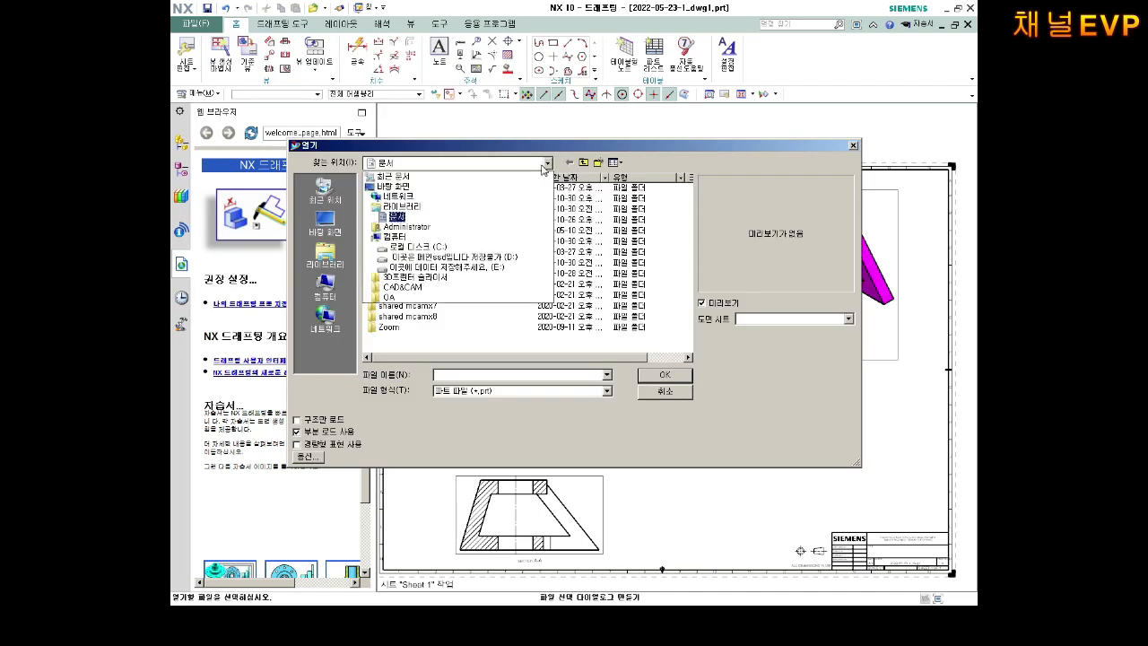
pyautogui.click(445, 273)
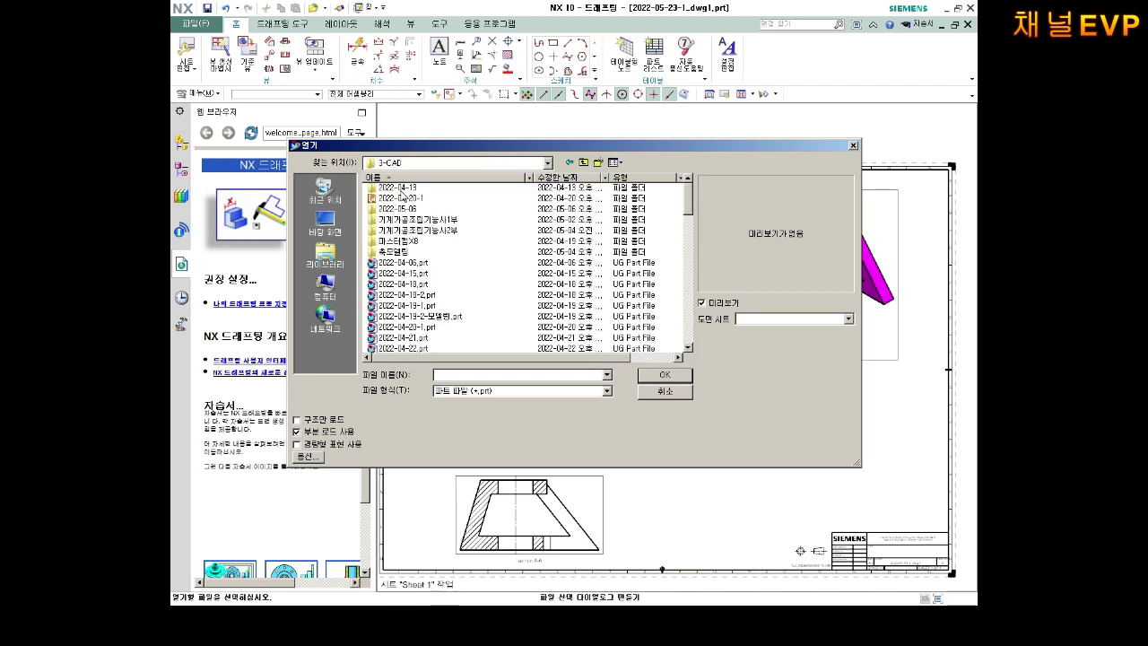
pyautogui.doubleClick(399, 188)
pyautogui.scroll(-6, 454, 221)
pyautogui.scroll(-8, 453, 221)
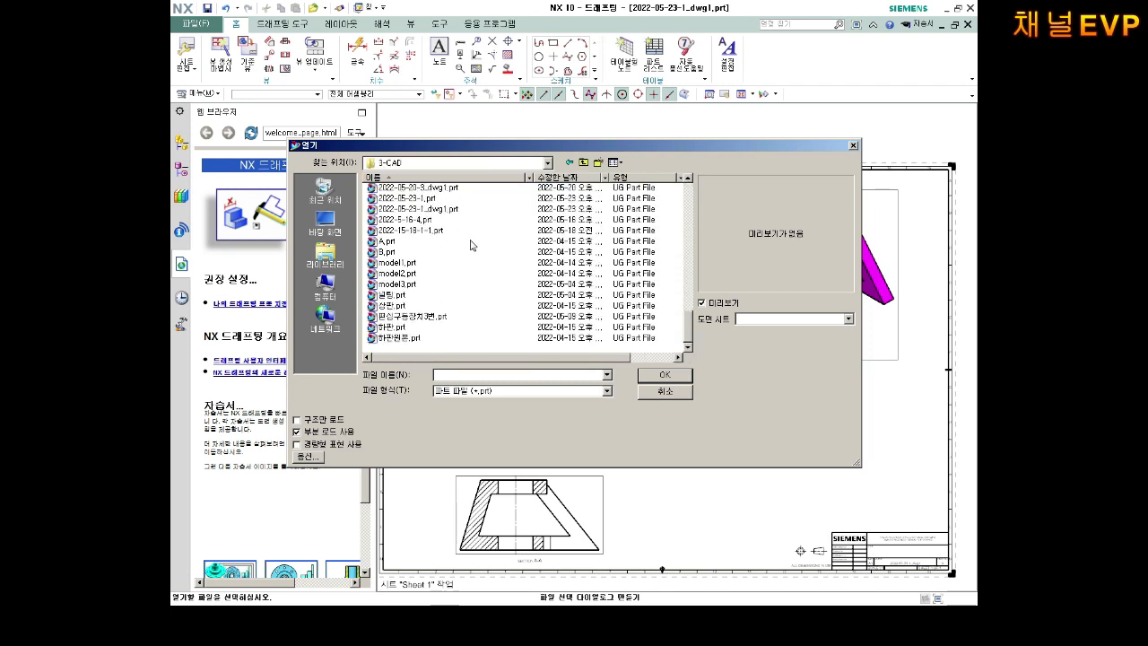
pyautogui.scroll(1, 473, 250)
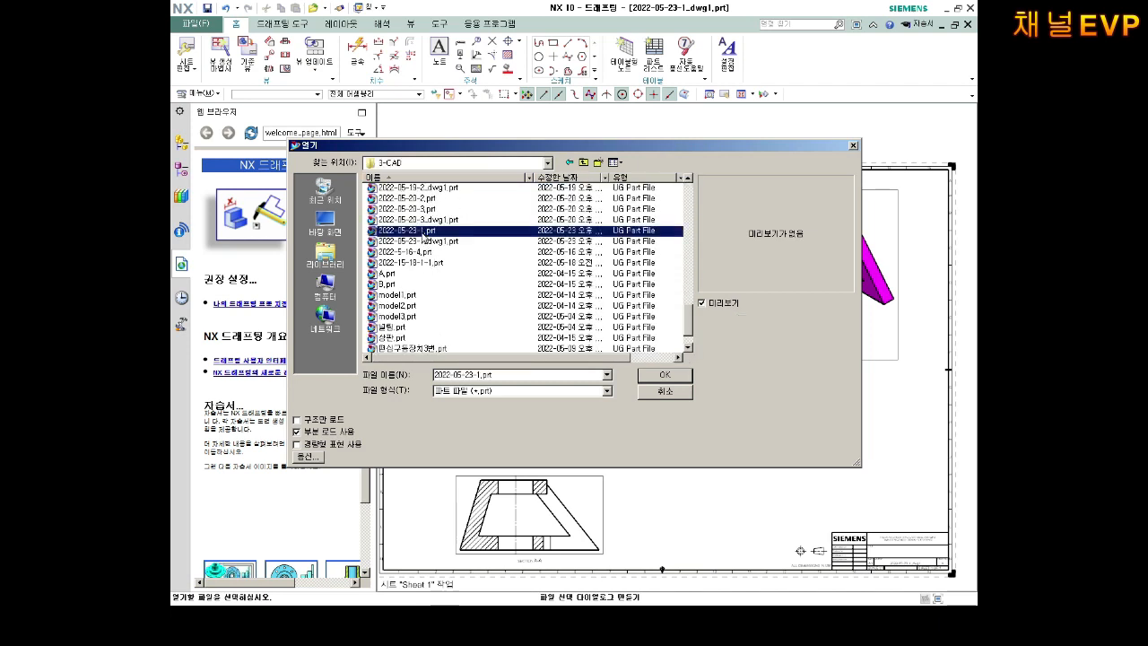
pyautogui.doubleClick(422, 231)
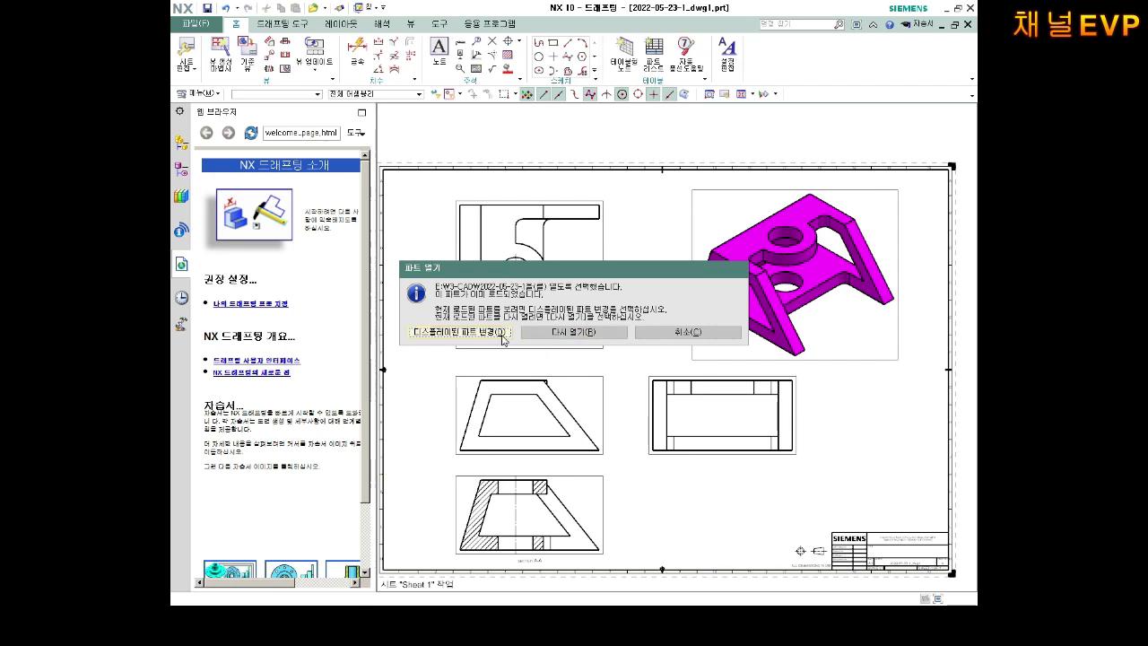
pyautogui.click(460, 332)
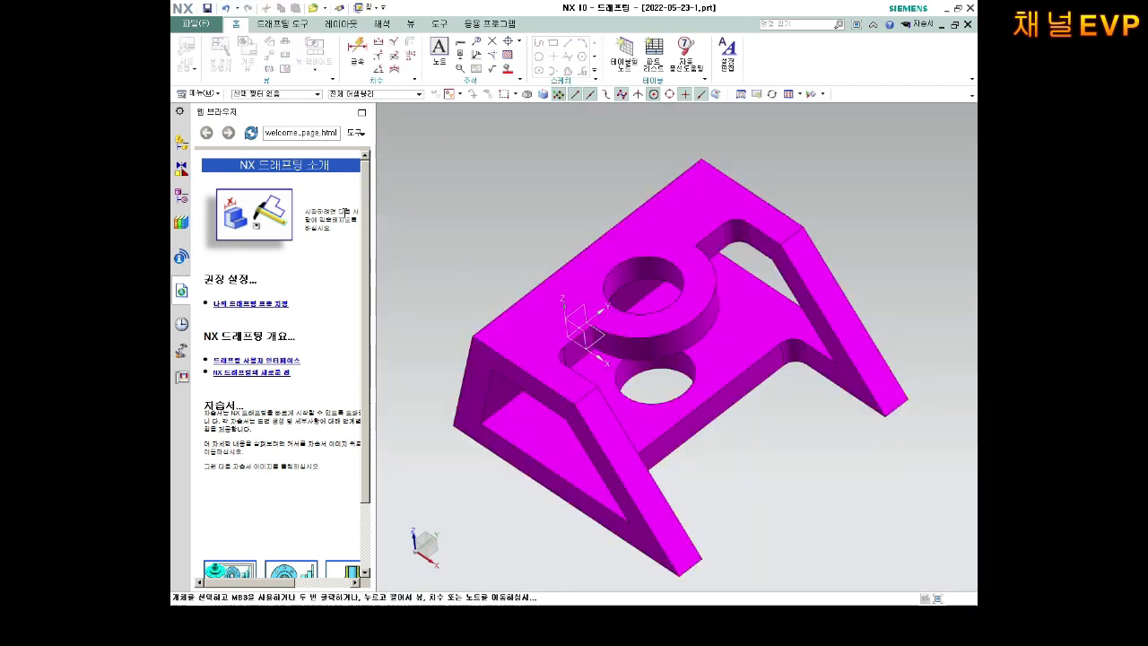
pyautogui.moveTo(521, 215); pyautogui.dragTo(585, 226, button='middle')
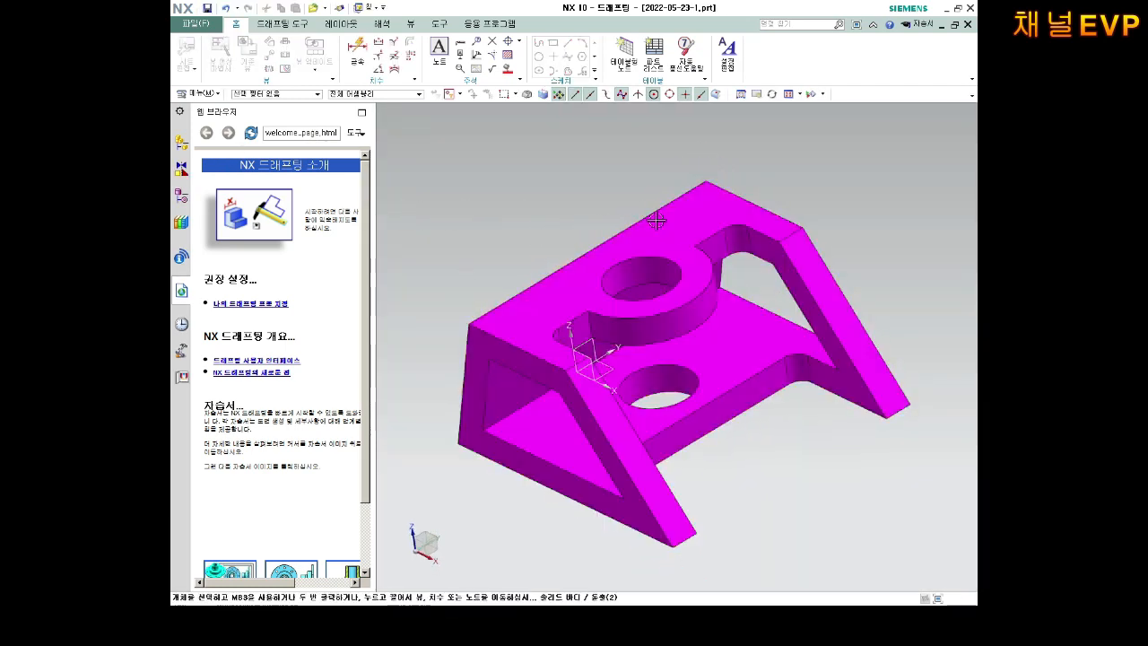
pyautogui.rightClick(714, 226)
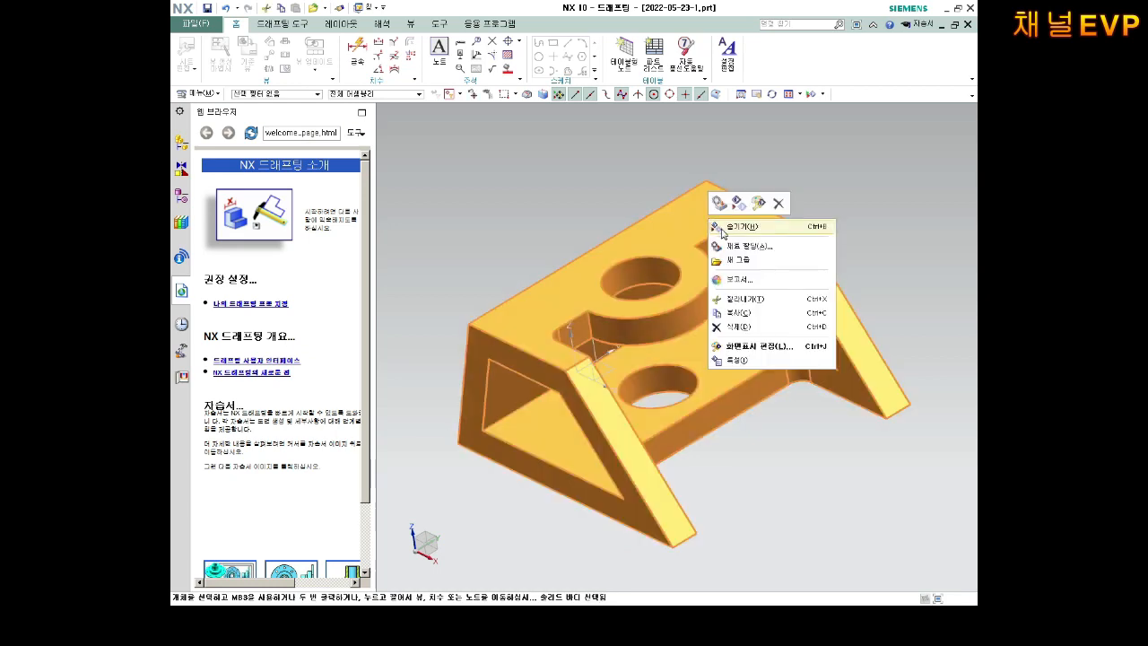
pyautogui.press('Escape')
pyautogui.press('Escape')
# Change the solid body's object display color to Red
pyautogui.click(411, 26)
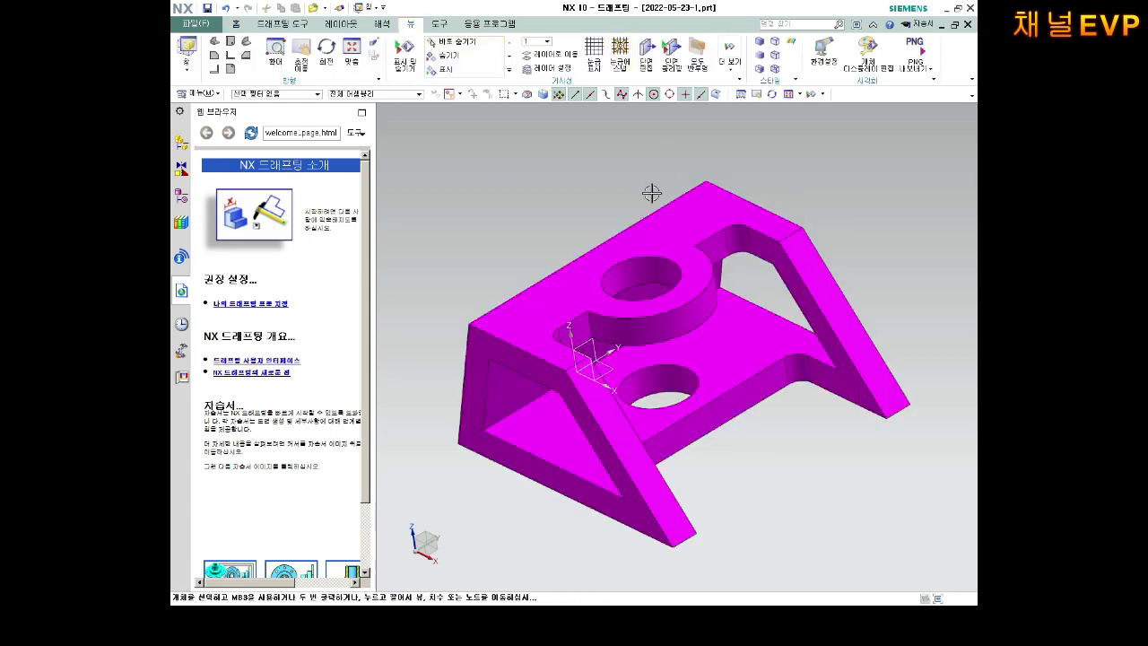
pyautogui.click(866, 52)
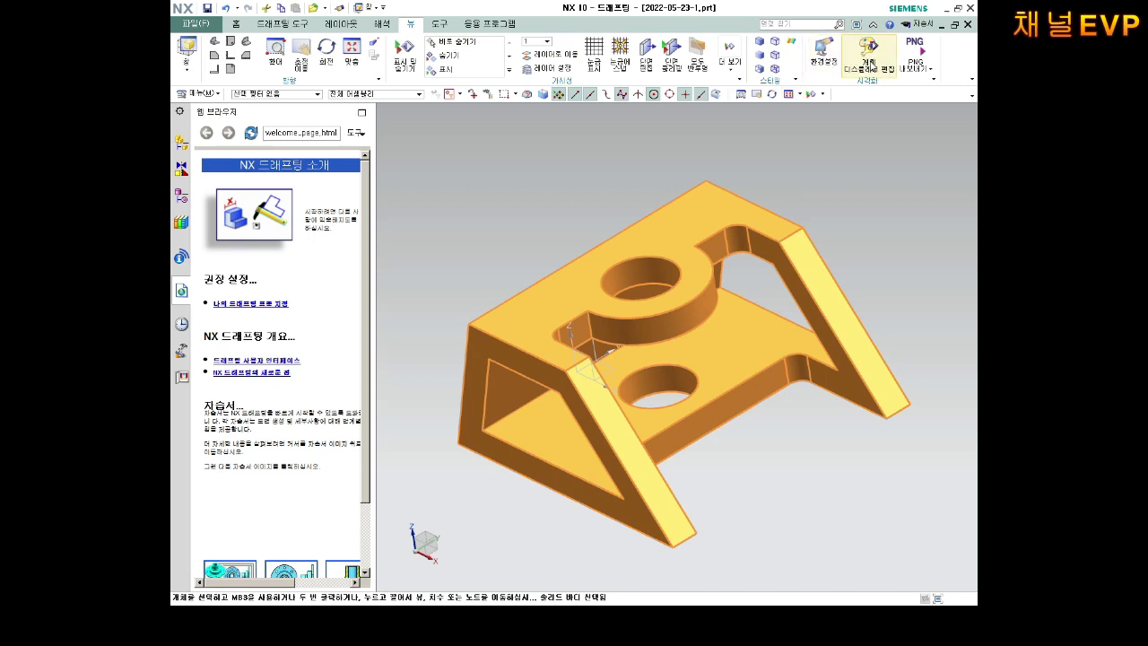
pyautogui.click(341, 300)
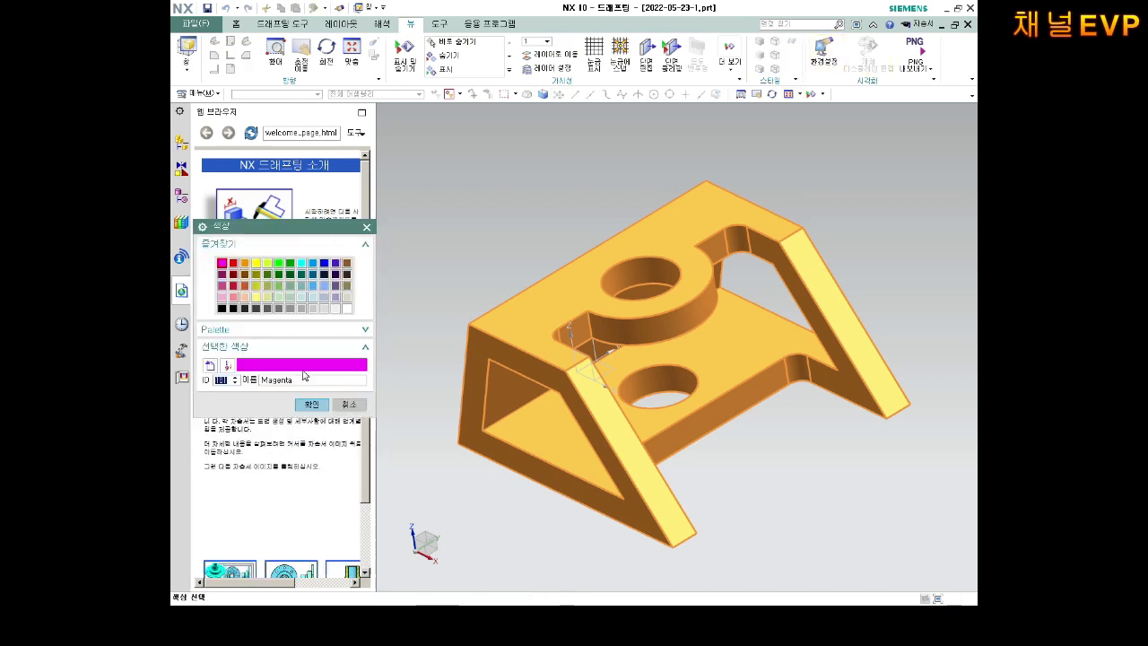
pyautogui.click(233, 263)
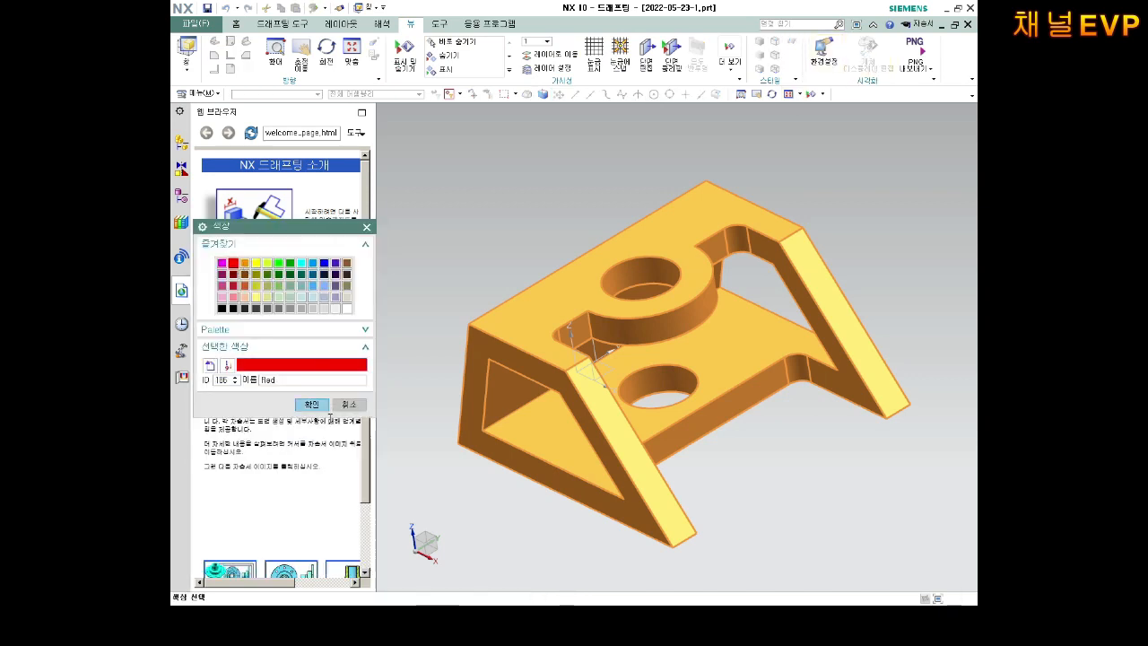
pyautogui.click(312, 404)
pyautogui.click(312, 564)
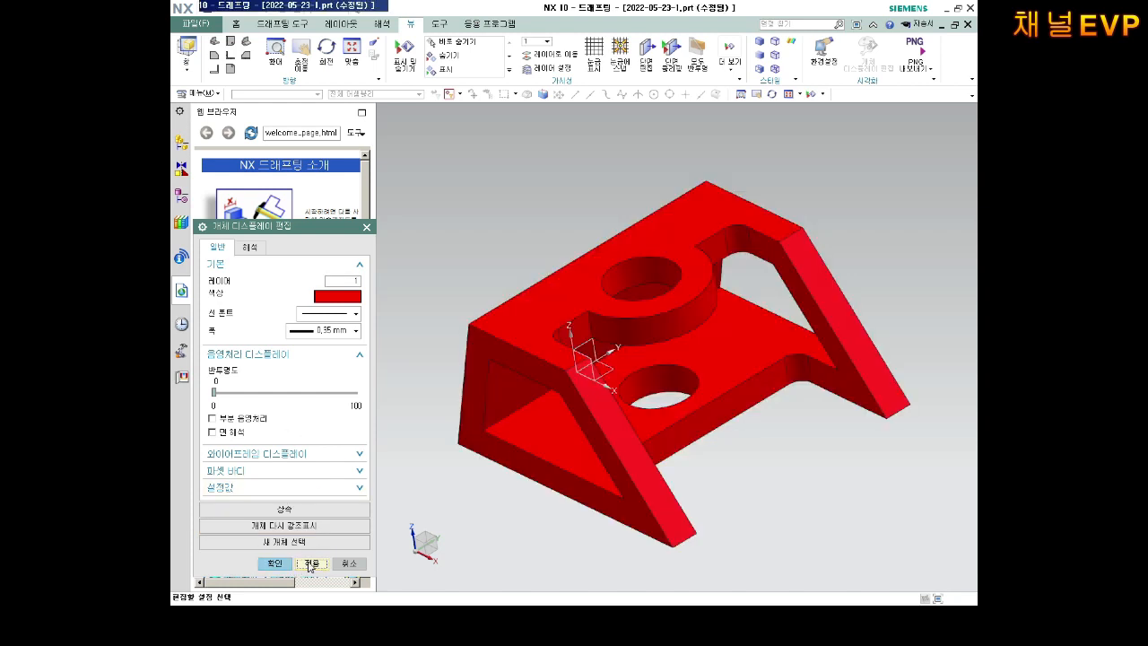
pyautogui.click(274, 564)
# Save the recolored part and switch back to the recent drawing 2022-05-23-1_dwg1.prt
pyautogui.scroll(2, 494, 241)
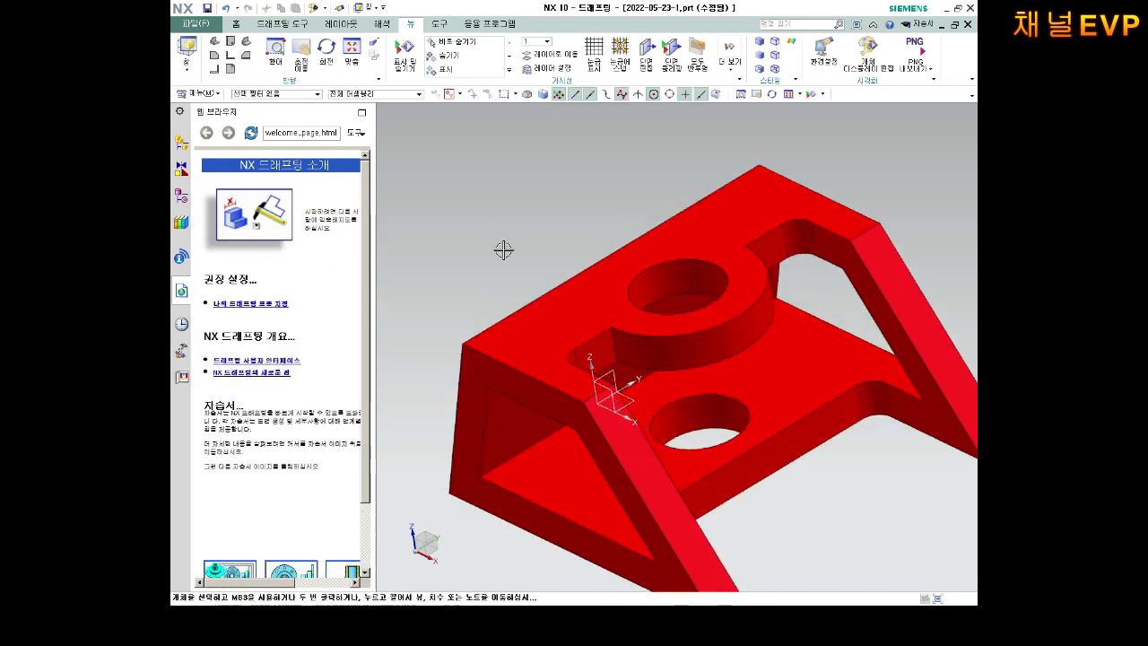
pyautogui.hotkey('ctrl', 's')
pyautogui.click(191, 25)
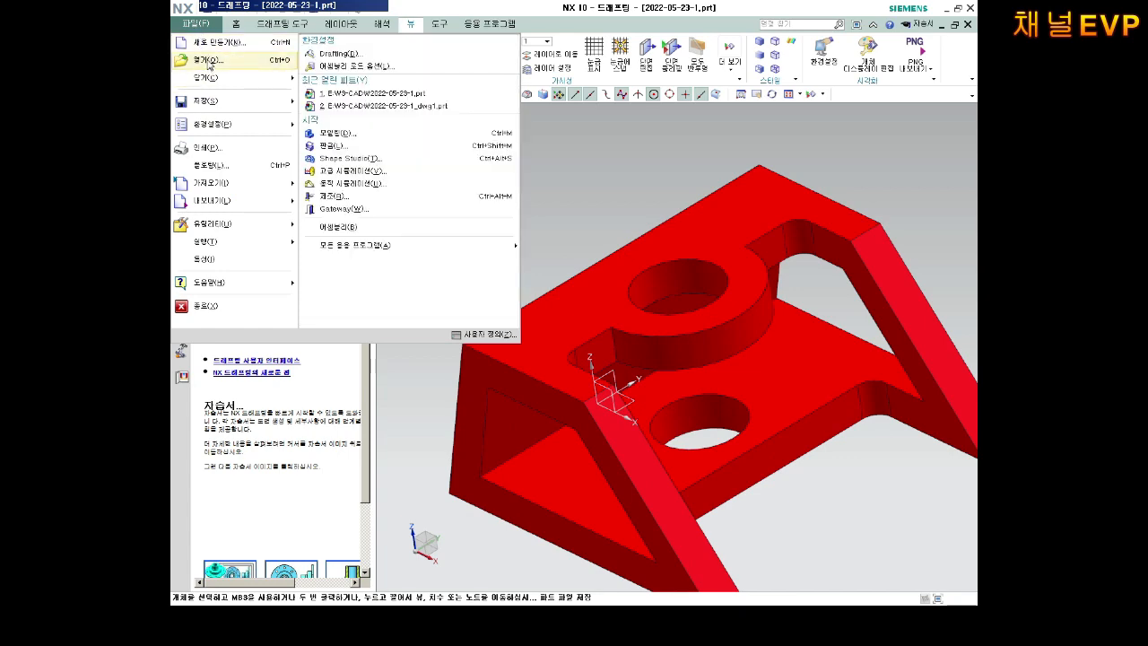
pyautogui.click(375, 105)
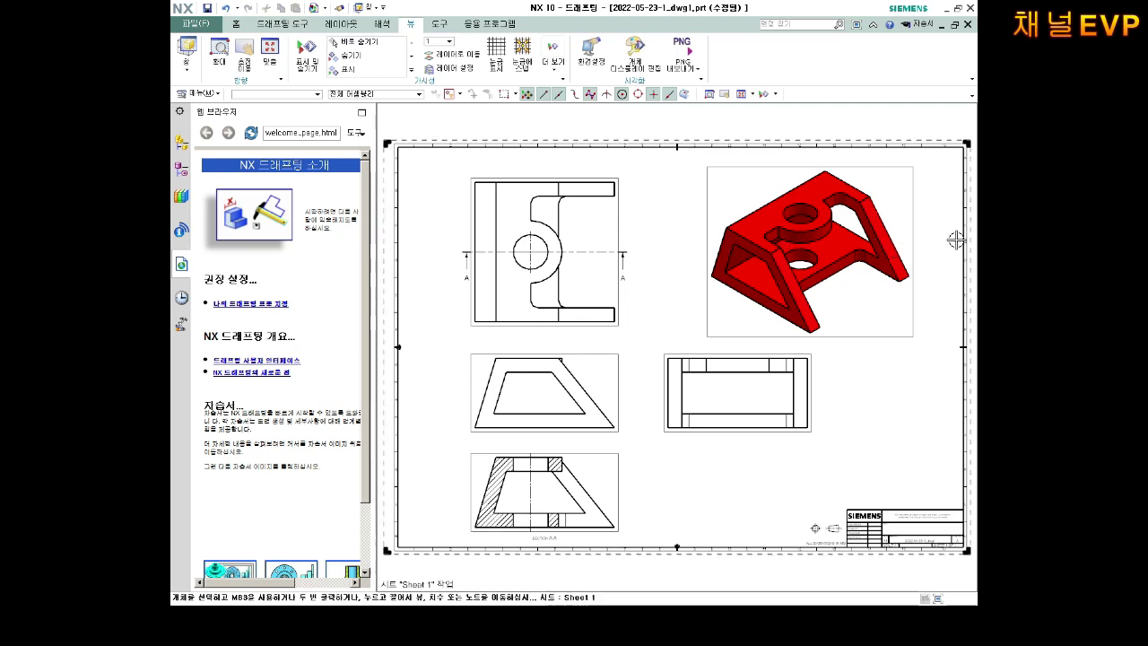
# Make the component 2022-05-23-1 under the drawing assembly the displayed part
pyautogui.scroll(3, 892, 229)
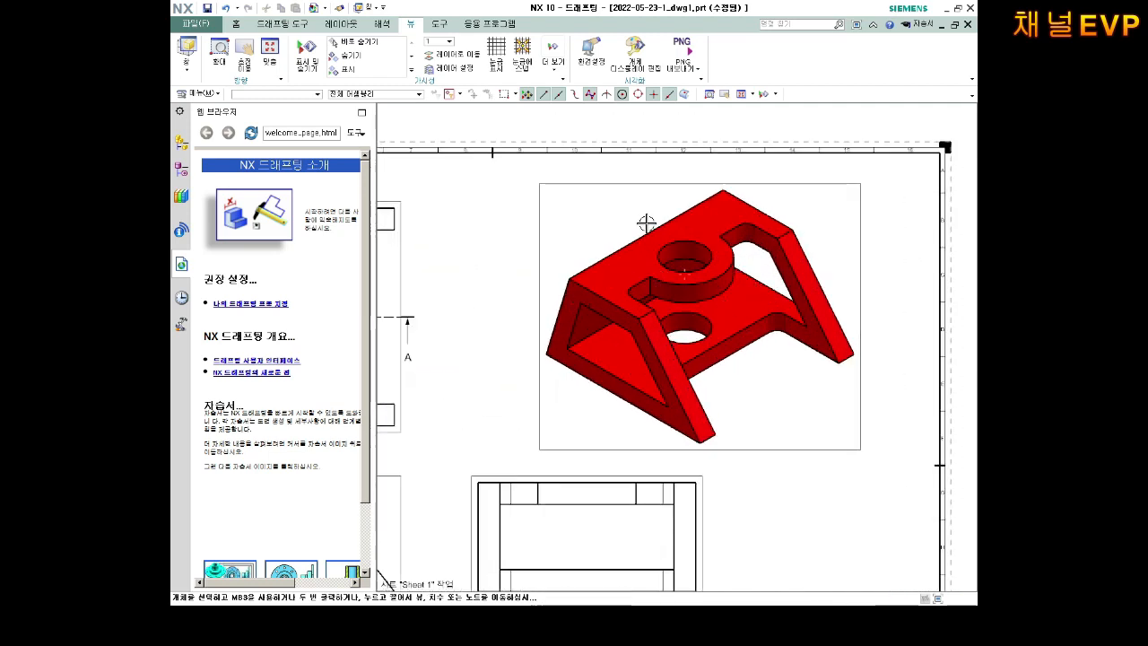
pyautogui.keyDown('shift'); pyautogui.moveTo(689, 273); pyautogui.dragTo(692, 243, button='middle'); pyautogui.keyUp('shift')
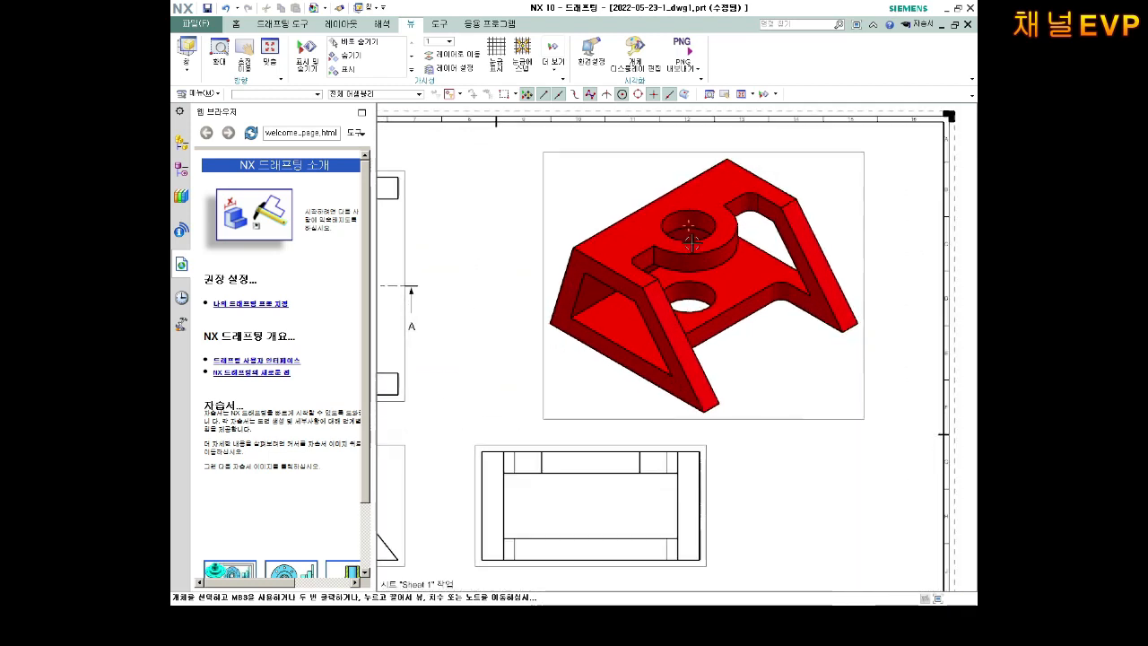
pyautogui.rightClick(599, 172)
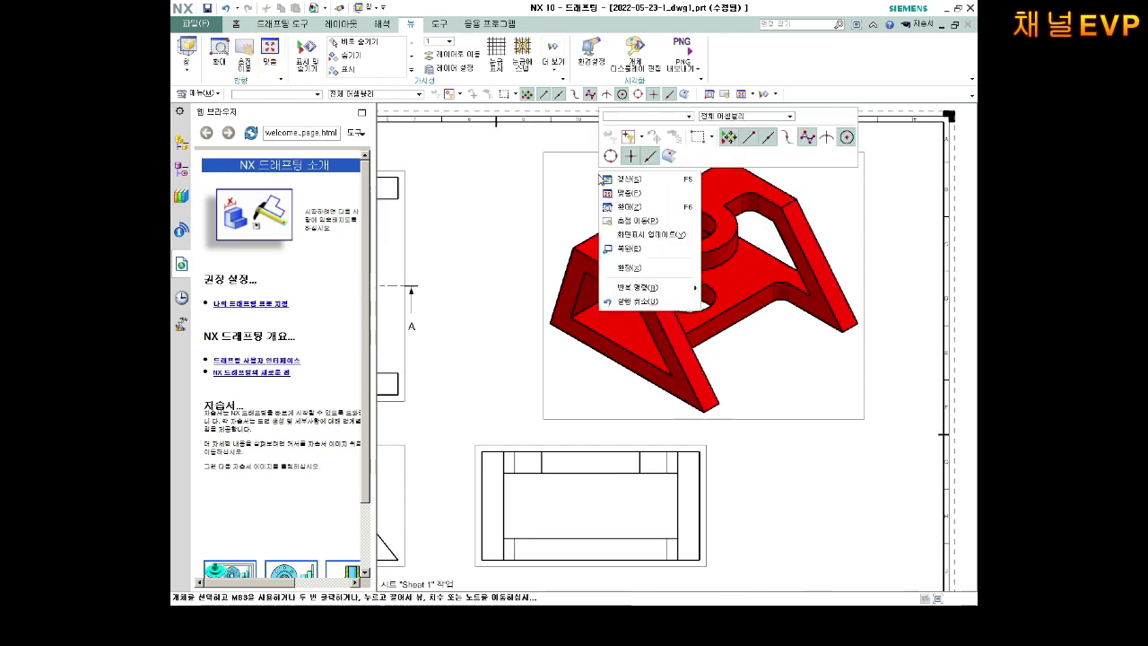
pyautogui.click(182, 145)
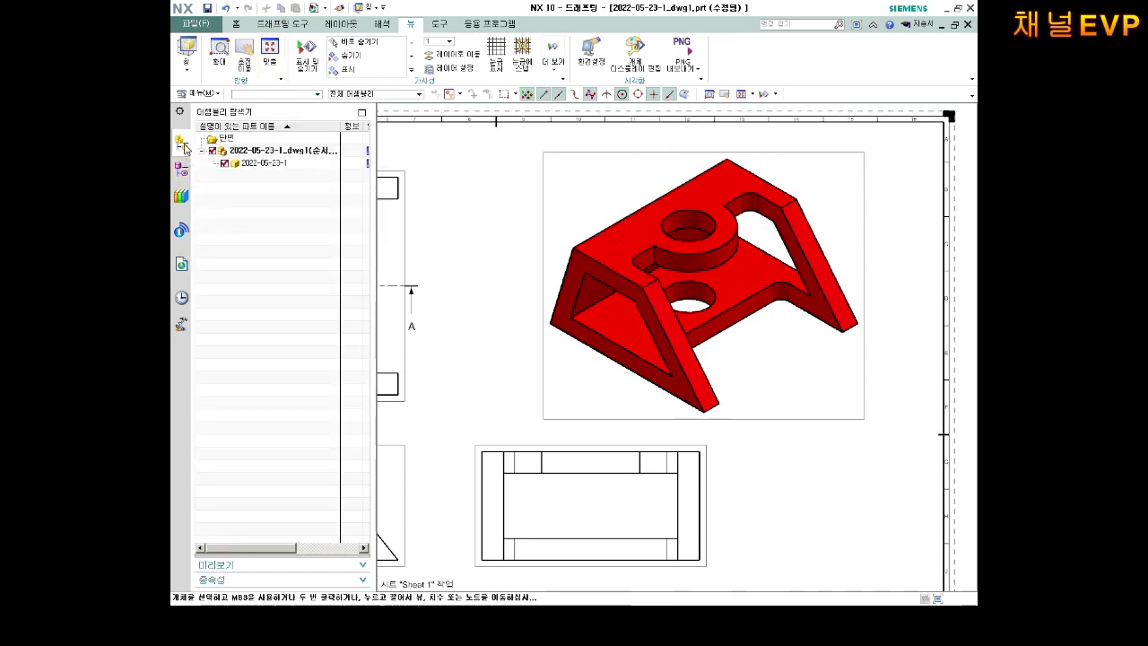
pyautogui.rightClick(241, 164)
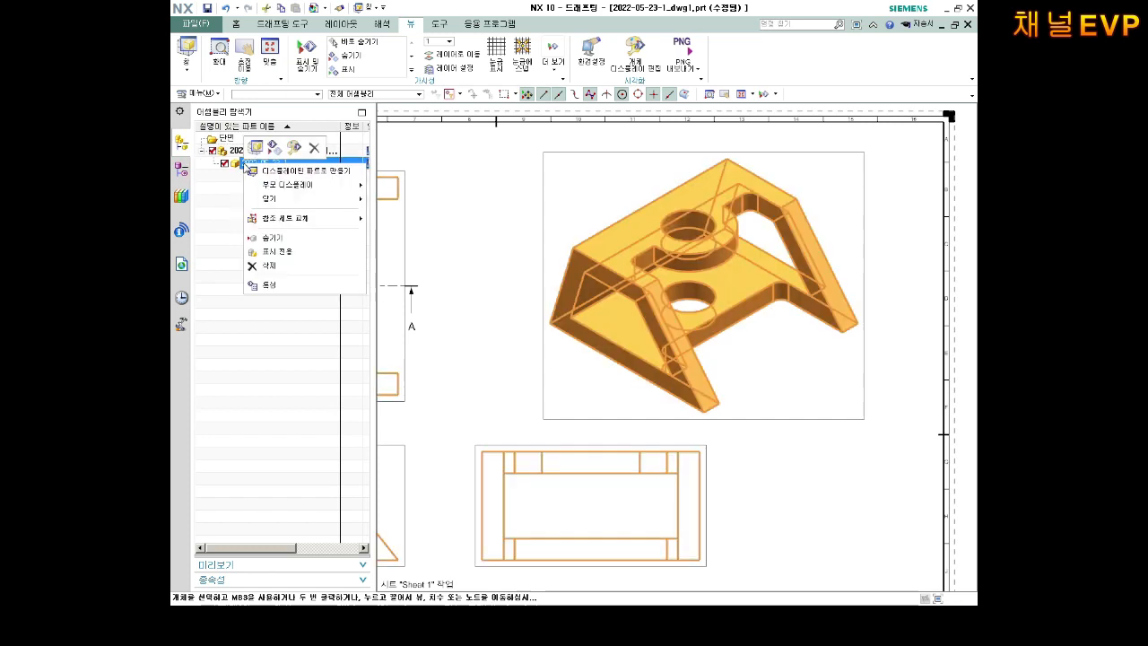
pyautogui.click(291, 174)
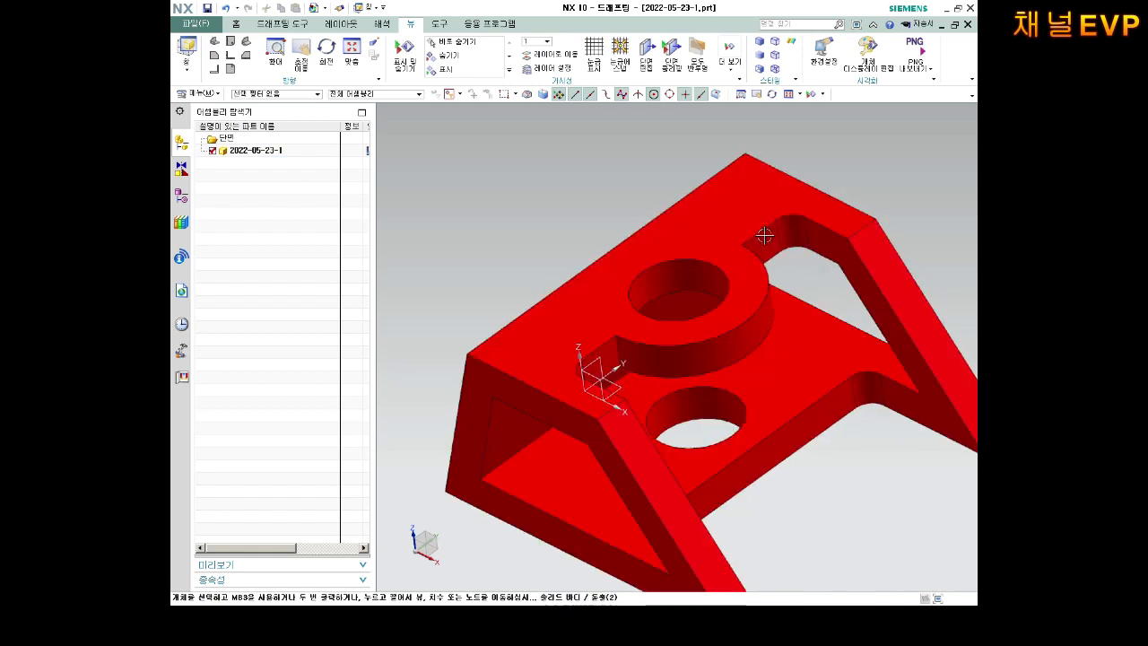
# Change the solid body's object display color to Green
pyautogui.click(750, 226)
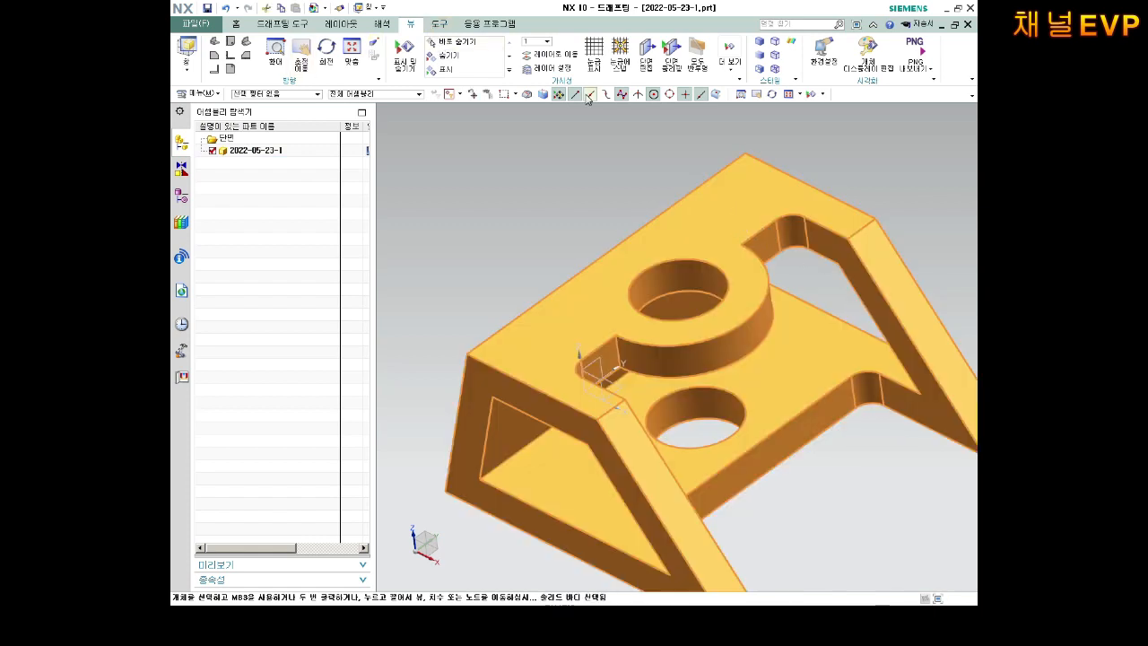
pyautogui.click(868, 53)
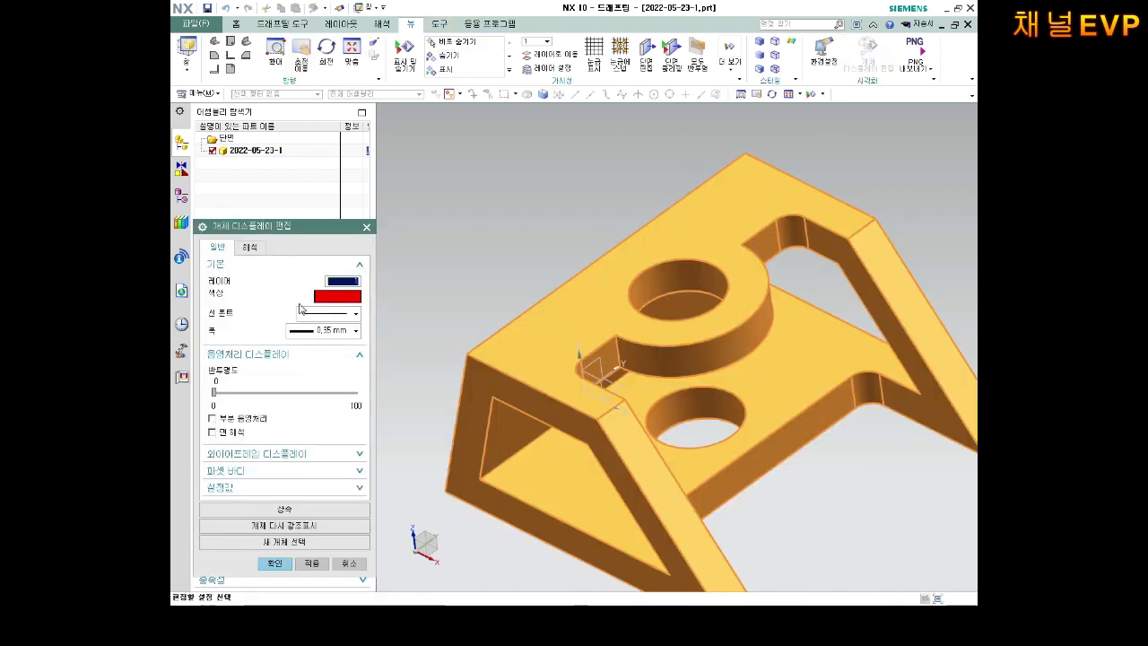
pyautogui.click(345, 297)
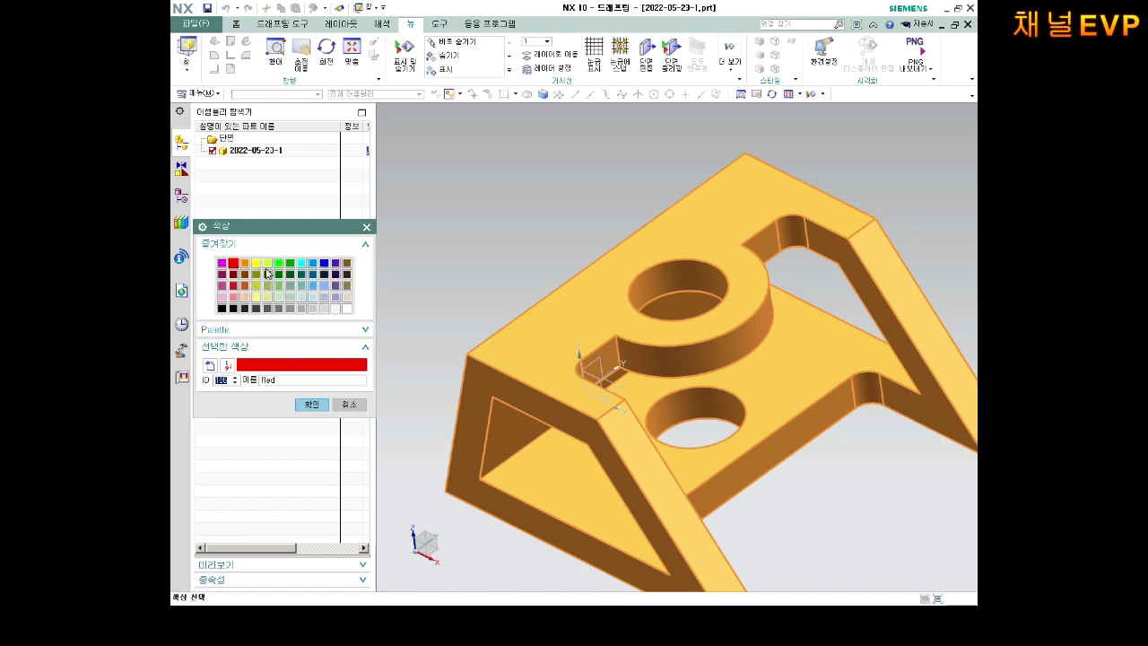
pyautogui.click(245, 263)
pyautogui.click(278, 263)
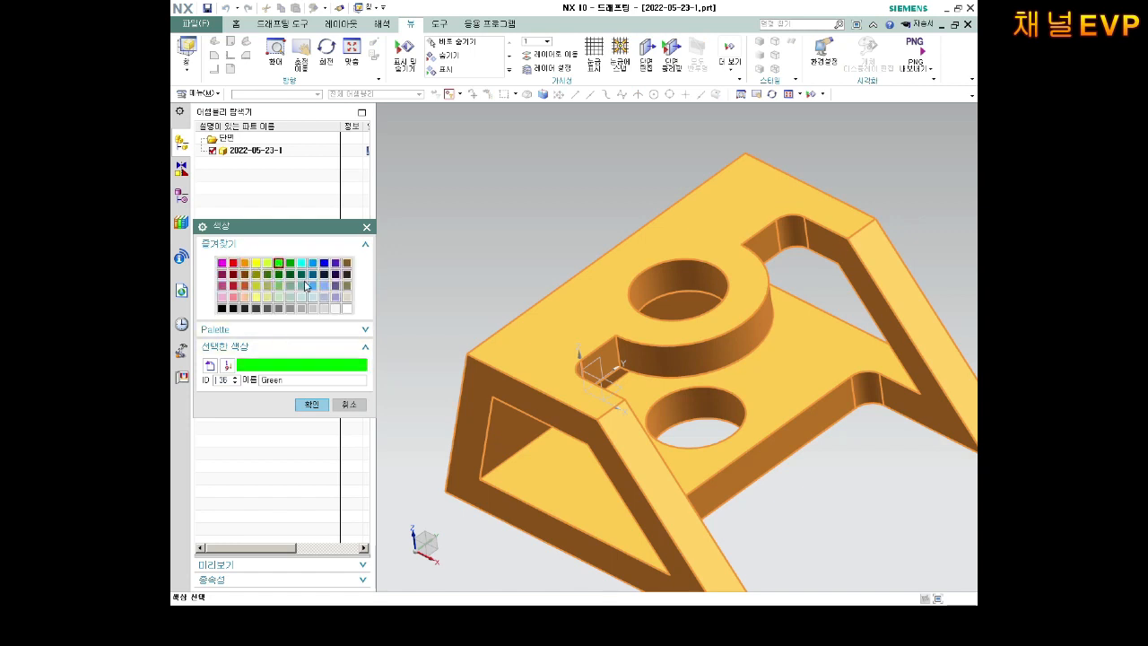
pyautogui.click(312, 404)
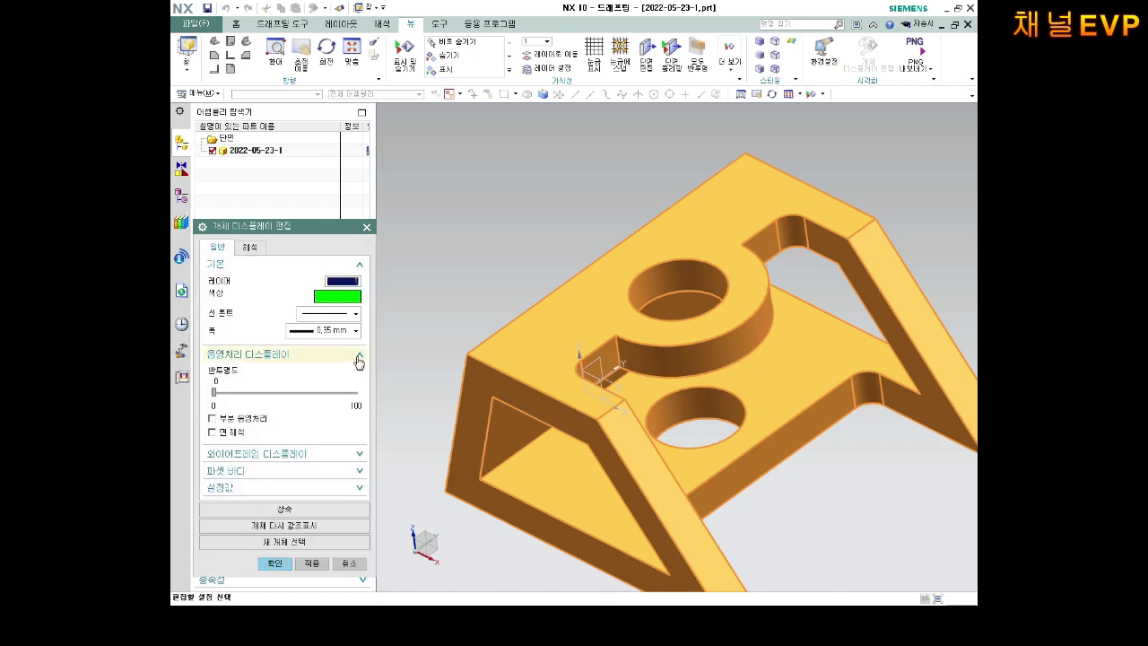
pyautogui.click(275, 563)
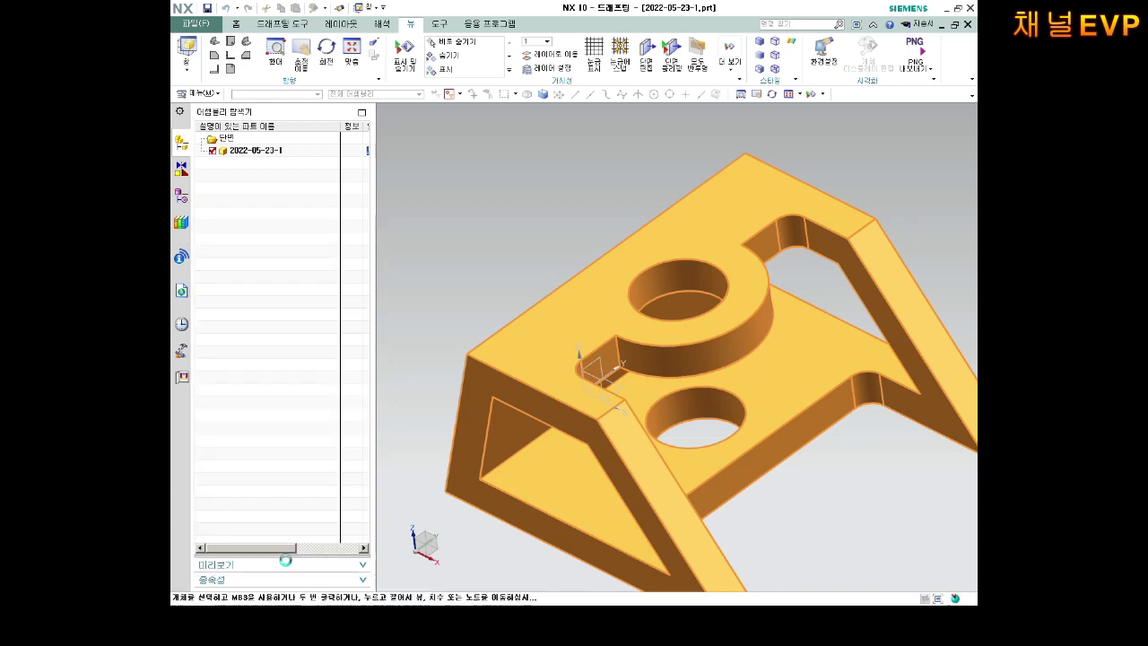
# Save the recolored model part and switch back to the recent drawing 2022-05-23-1_dwg1.prt
pyautogui.moveTo(628, 377); pyautogui.dragTo(661, 379, button='middle')
pyautogui.scroll(2, 663, 408)
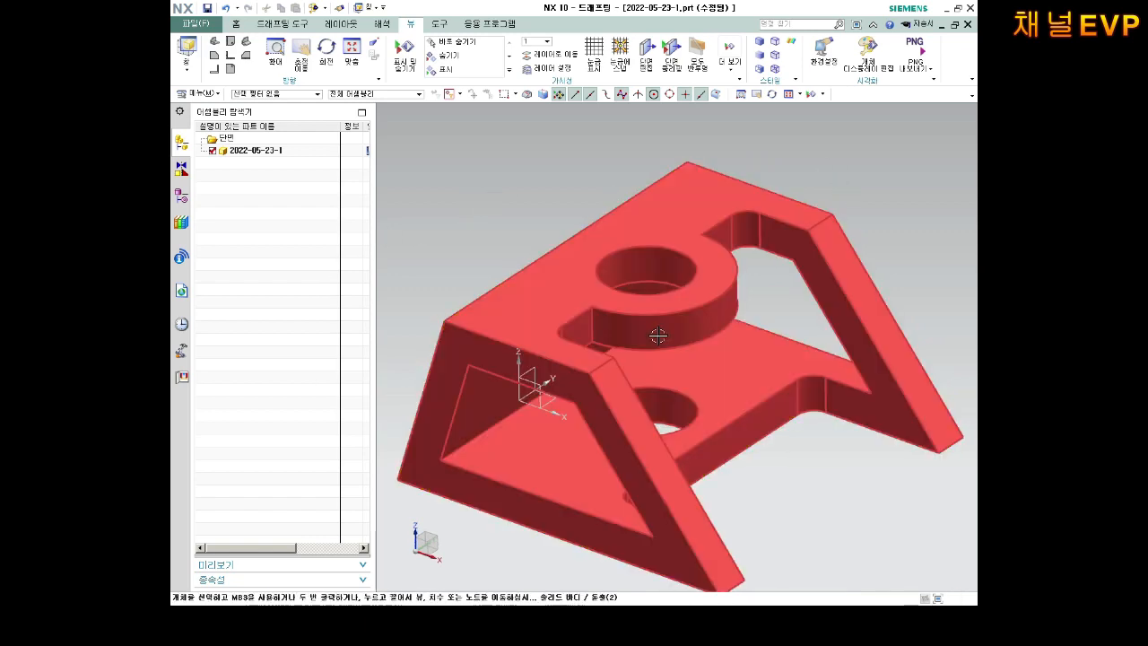
pyautogui.scroll(-1, 659, 336)
pyautogui.moveTo(658, 336); pyautogui.dragTo(658, 356, button='middle')
pyautogui.hotkey('ctrl', 's')
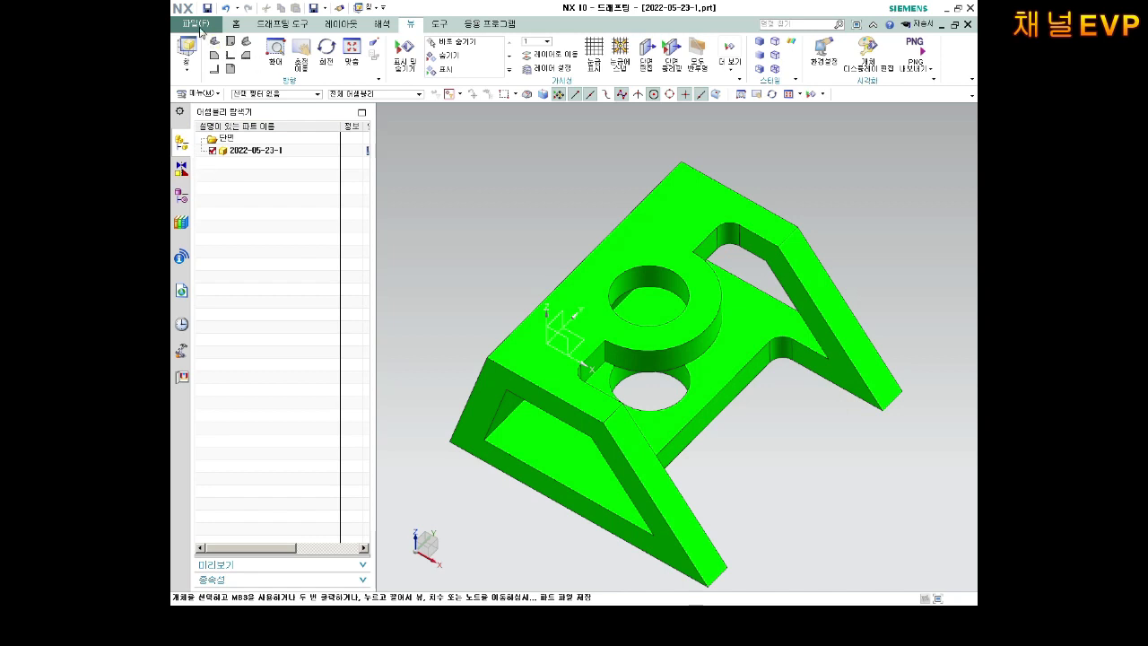
pyautogui.click(197, 25)
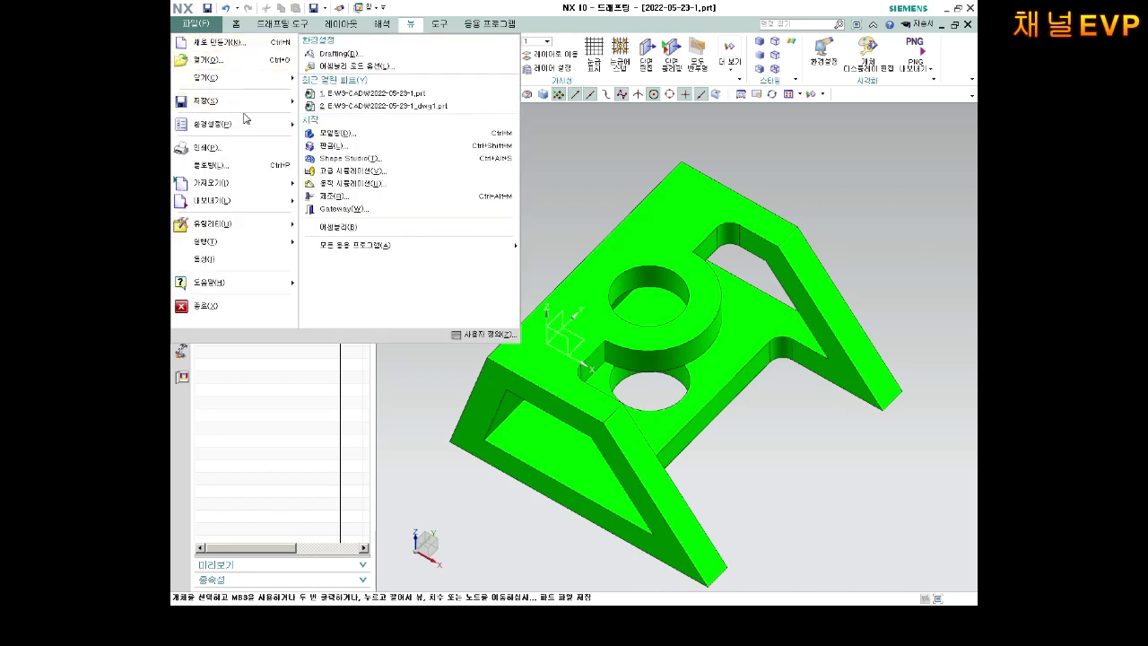
pyautogui.click(420, 107)
# Place a note with the default text 텍스트 입력 below the side view on the drawing sheet
pyautogui.scroll(5, 897, 263)
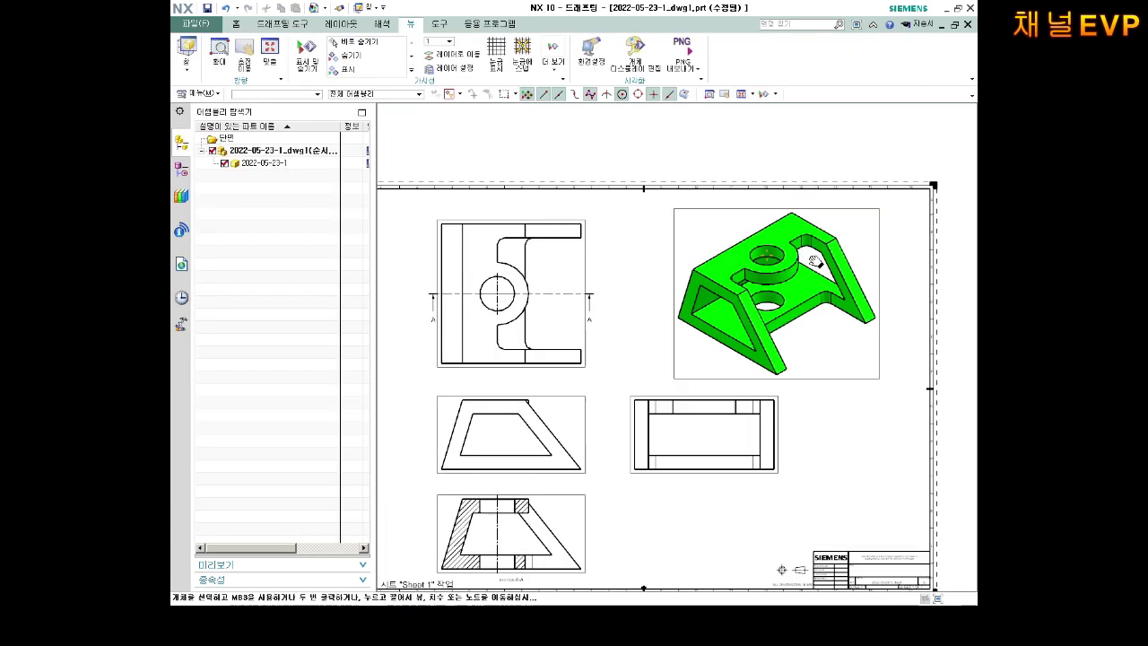
pyautogui.scroll(-5, 771, 292)
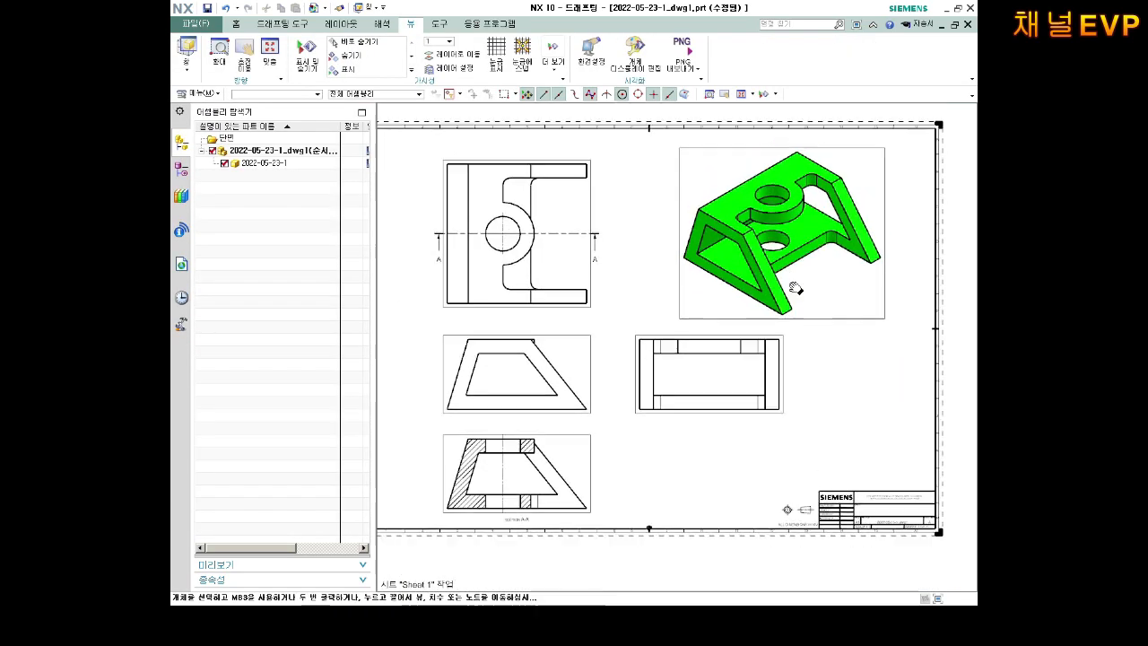
pyautogui.keyDown('shift'); pyautogui.moveTo(784, 308); pyautogui.dragTo(837, 308, button='middle'); pyautogui.keyUp('shift')
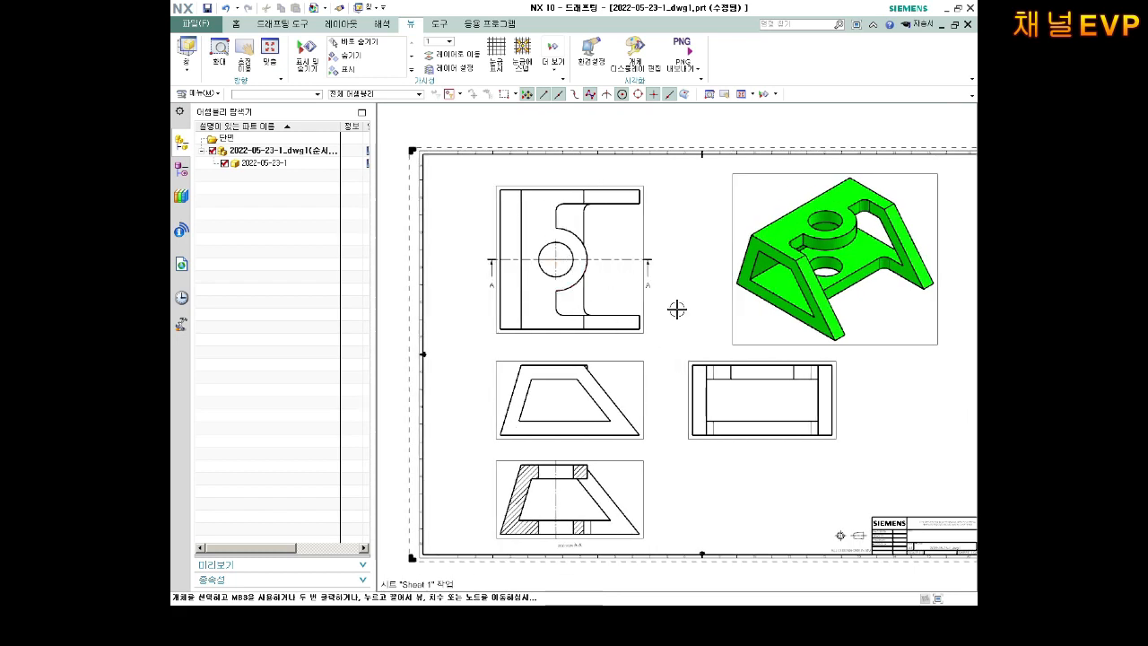
pyautogui.hotkey('ctrl', 'f')
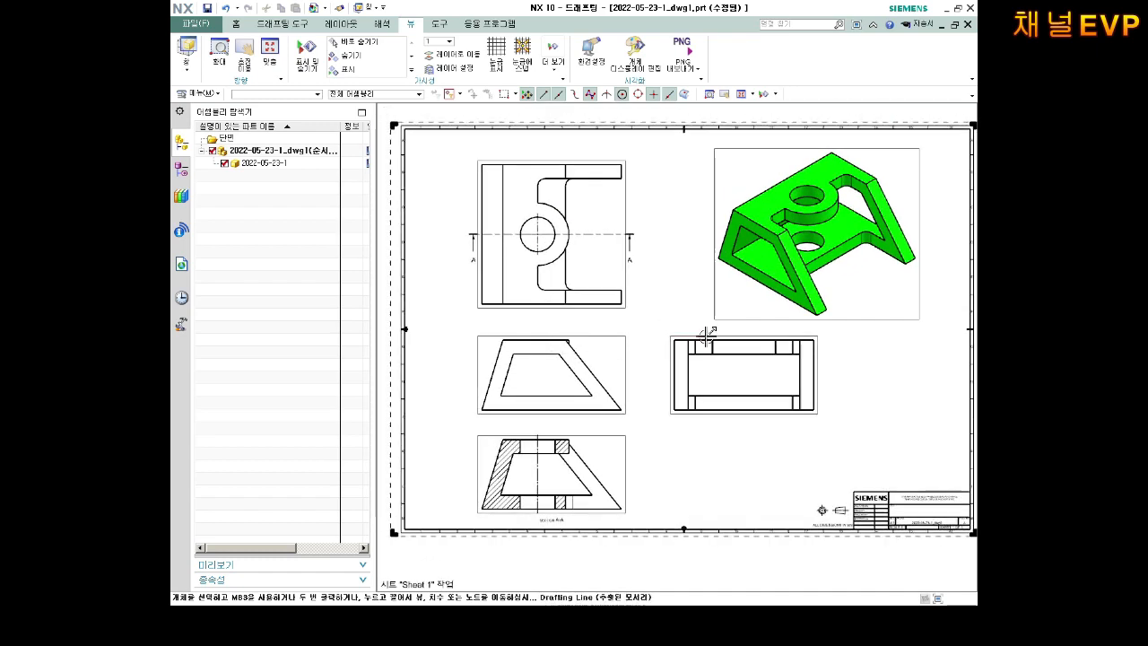
pyautogui.moveTo(824, 346); pyautogui.dragTo(775, 341, button='middle')
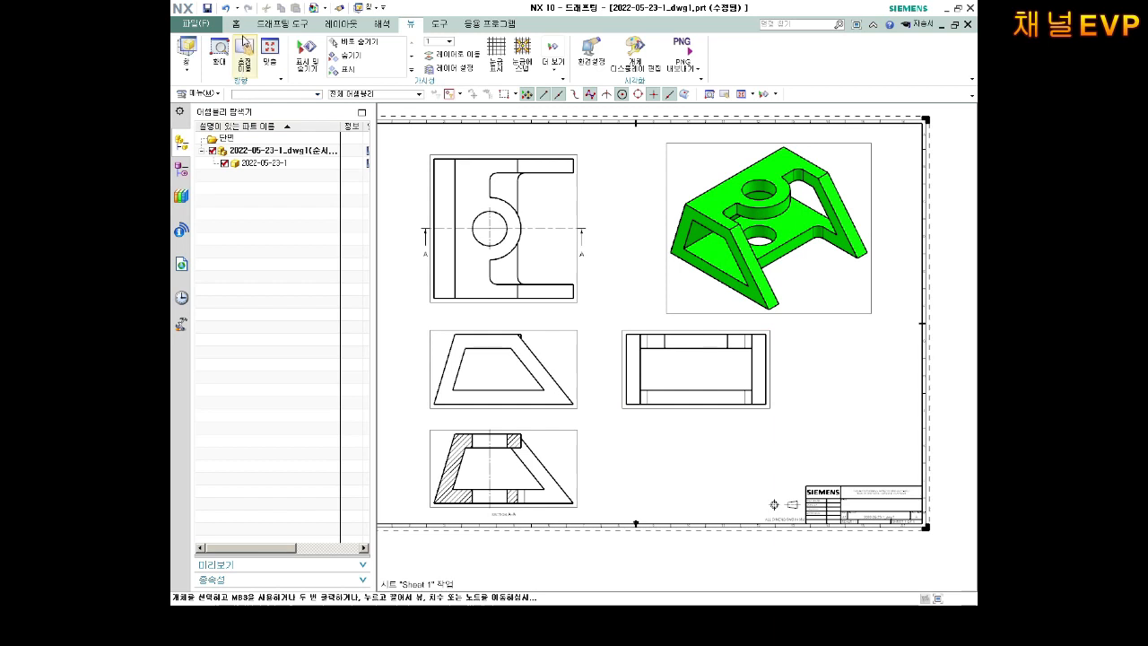
pyautogui.click(235, 24)
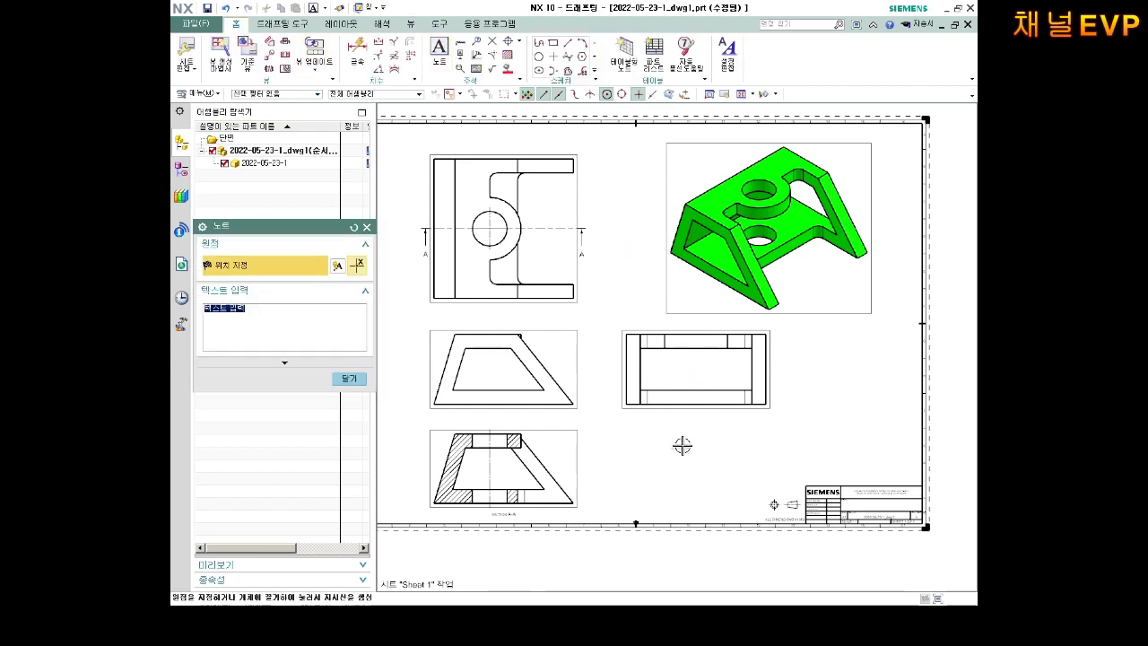
pyautogui.scroll(3, 681, 444)
# Place a second note reading "G00 G01 G02 G03" below the 텍스트 입력 note and finish the Note command
pyautogui.write('fsfsdf')
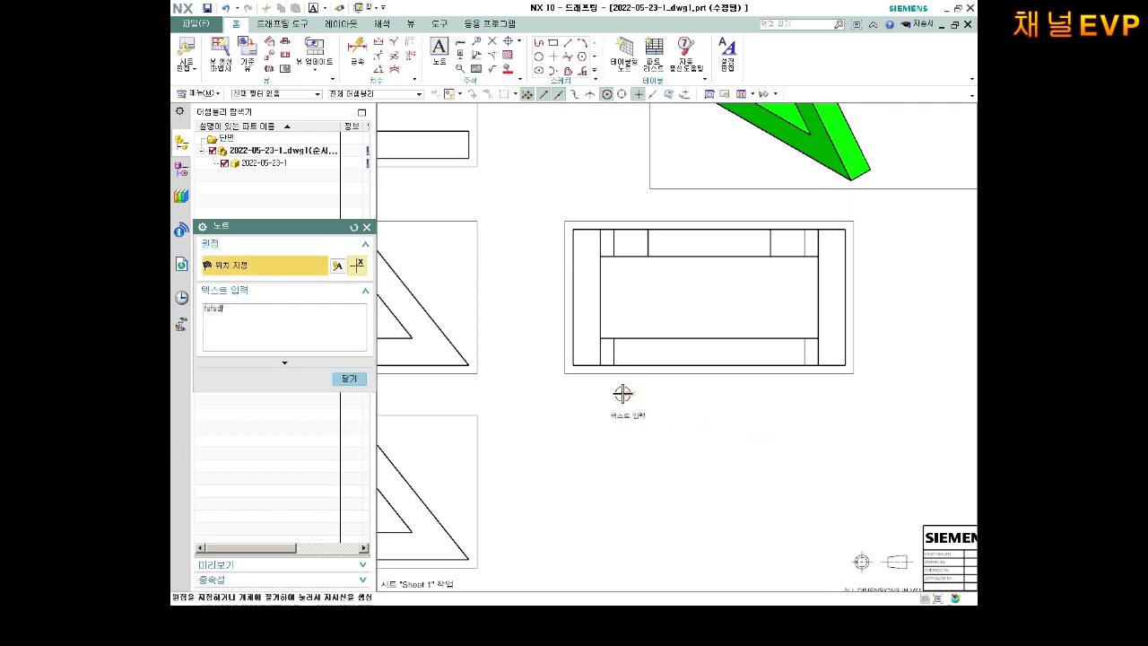
pyautogui.press('BackSpace')
pyautogui.press('BackSpace')
pyautogui.press('BackSpace')
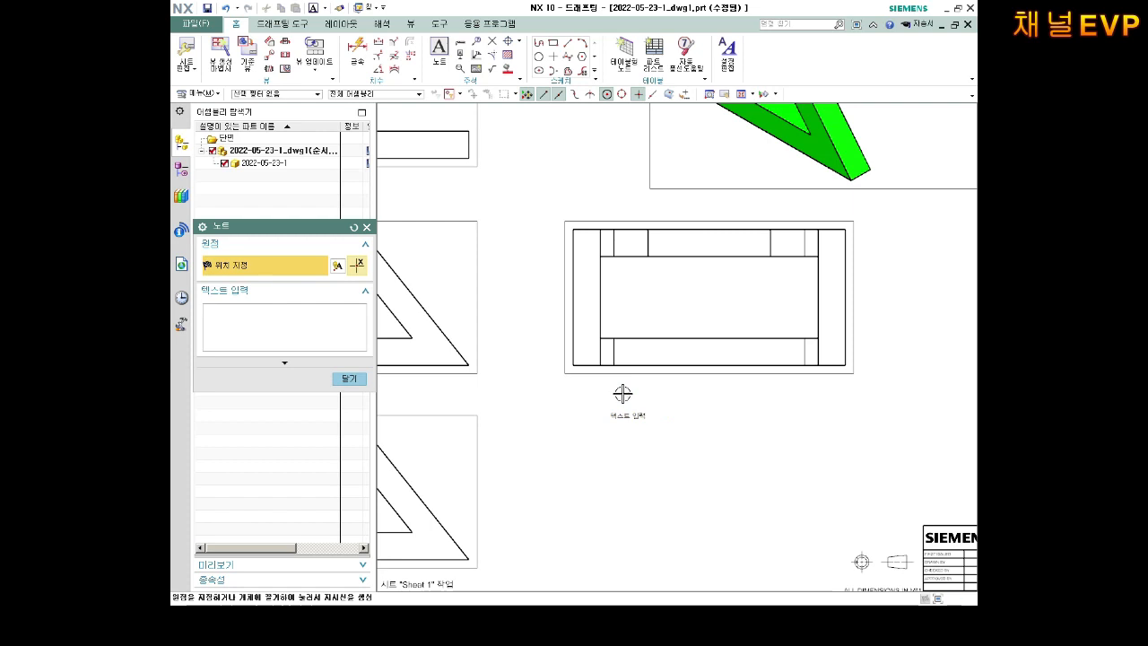
pyautogui.write('G00 G01 G02')
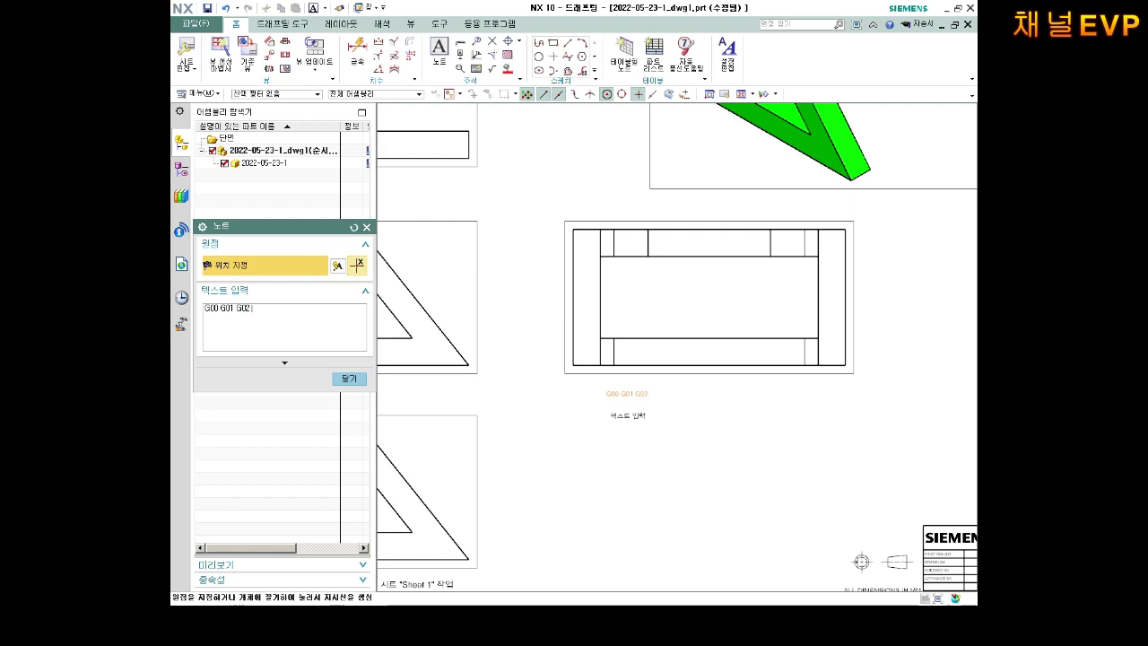
pyautogui.write(' G03')
pyautogui.click(616, 468)
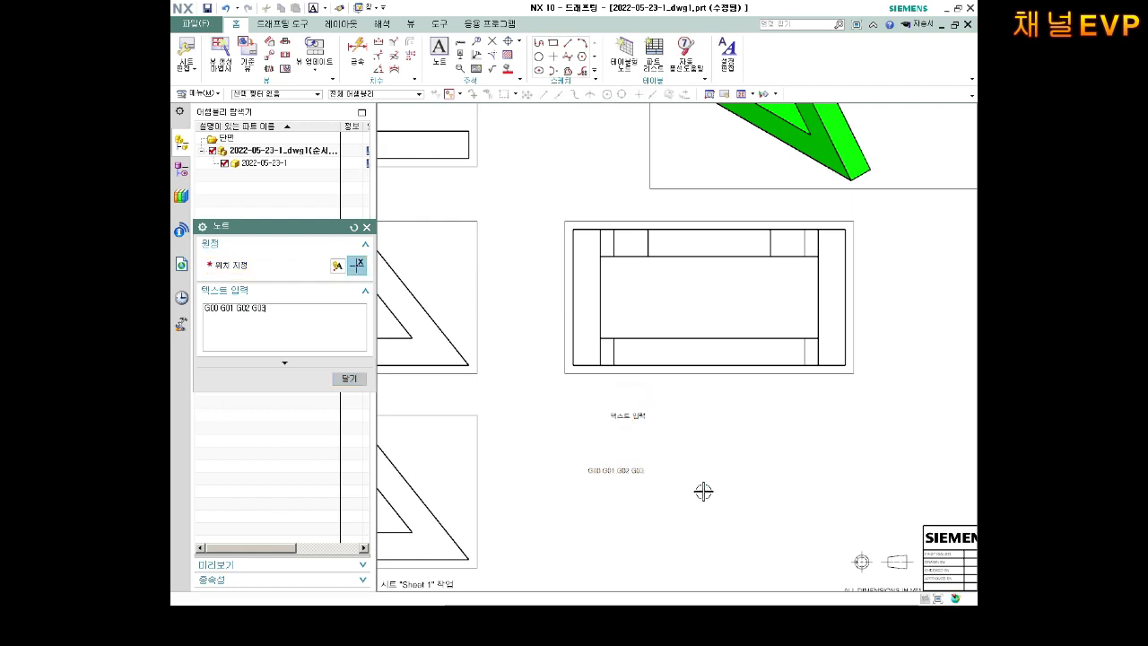
pyautogui.middleClick(654, 473)
# Move the 텍스트 입력 note closer to the side view and the G00 G01 G02 G03 note up beneath it
pyautogui.scroll(1, 634, 447)
pyautogui.scroll(1, 623, 421)
pyautogui.scroll(1, 628, 364)
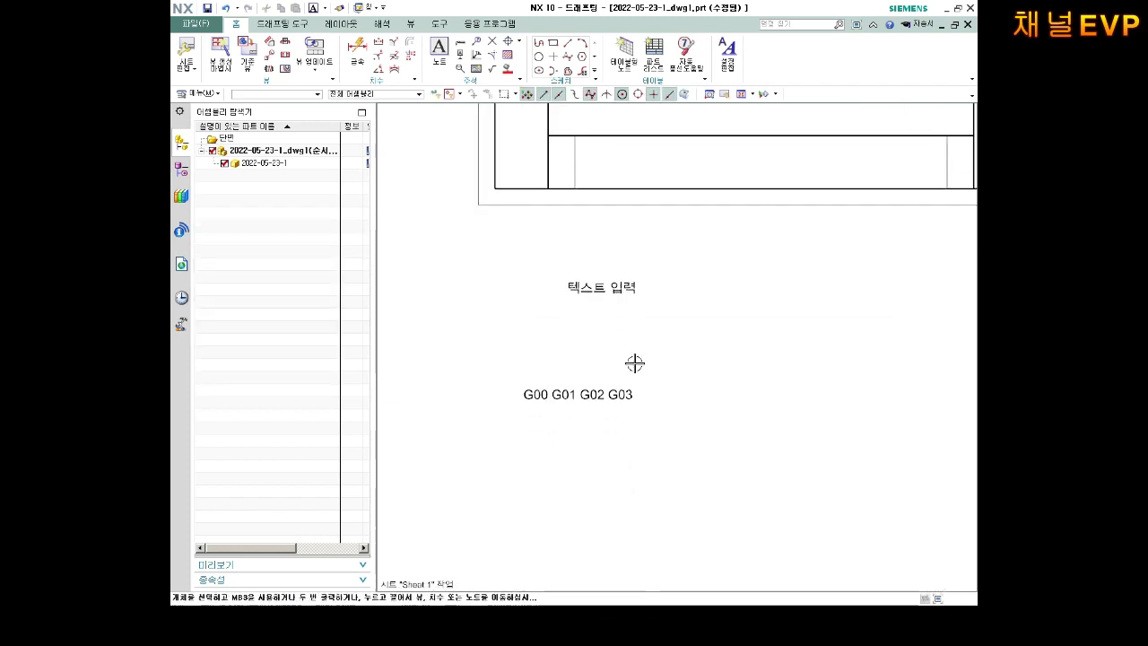
pyautogui.moveTo(597, 385); pyautogui.dragTo(607, 313)
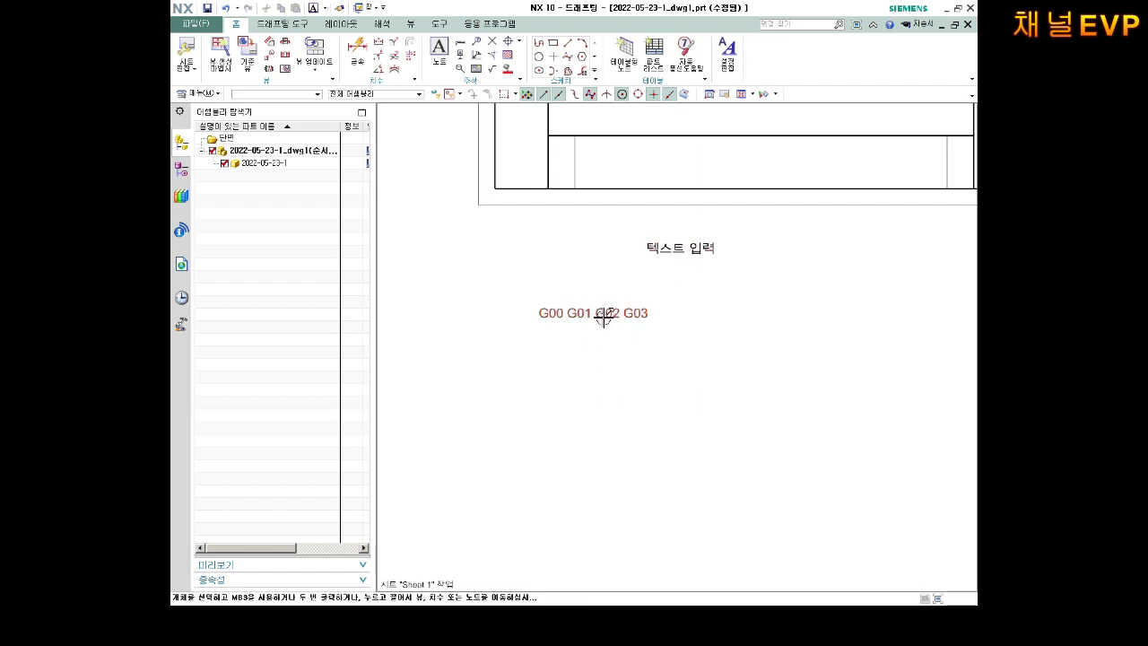
# Edit the G00 G01 G02 G03 note and attach two leaders ending on its own text
pyautogui.doubleClick(589, 313)
pyautogui.click(633, 314)
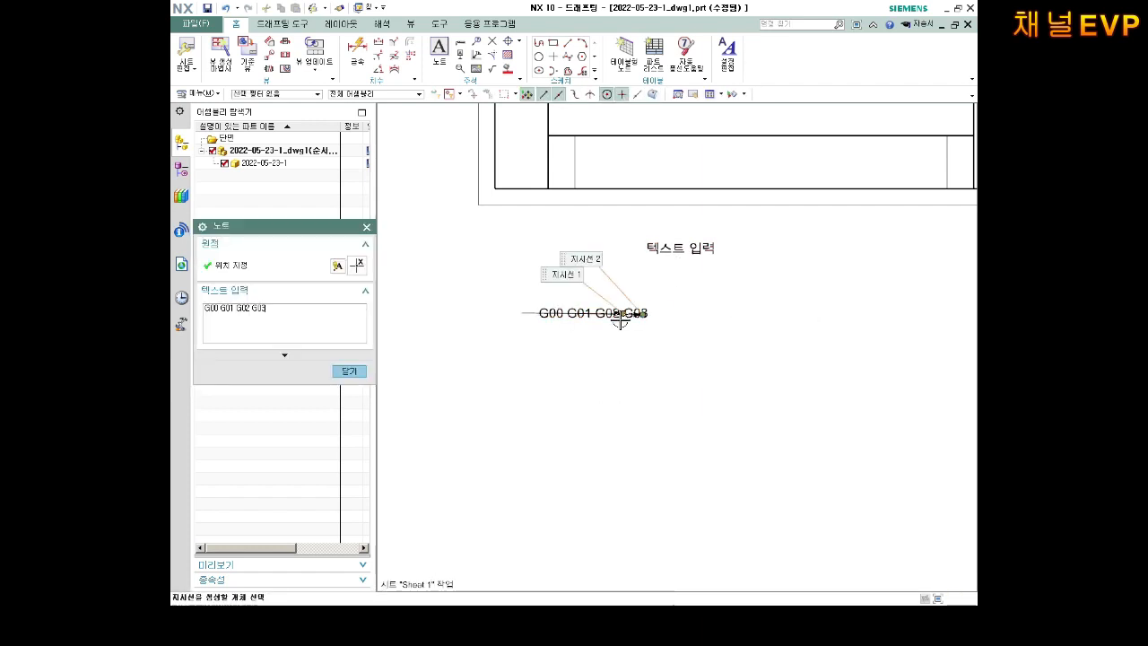
pyautogui.middleClick(617, 318)
# Delete the G00 G01 G02 G03 note with its leaders and undo the deletion
pyautogui.click(553, 313)
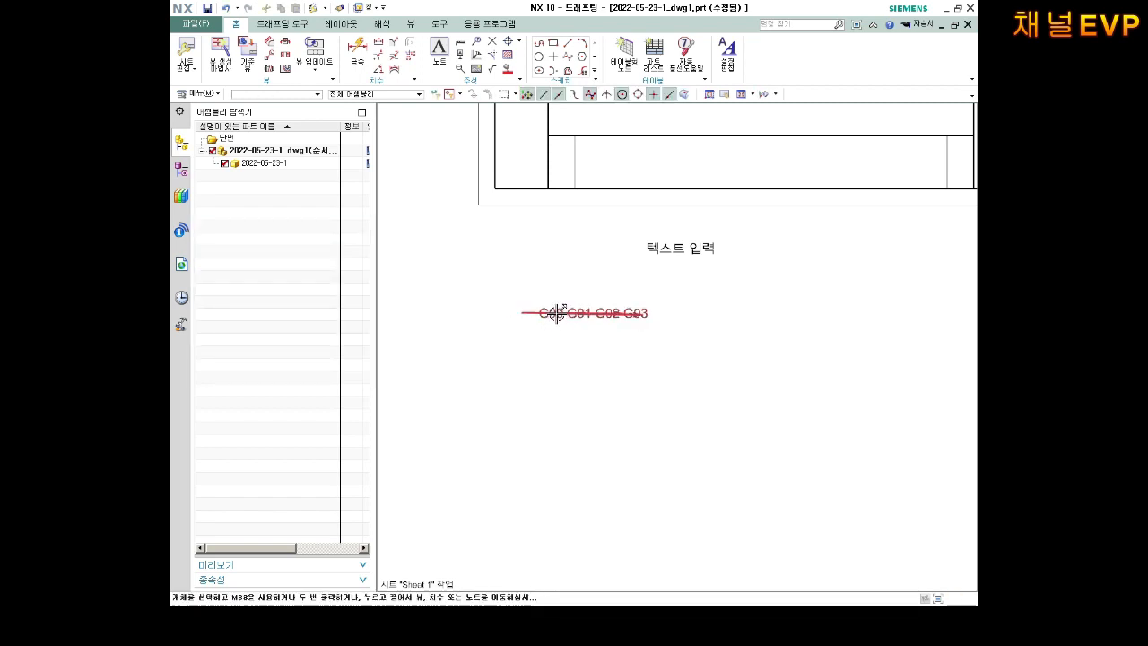
pyautogui.press('Delete')
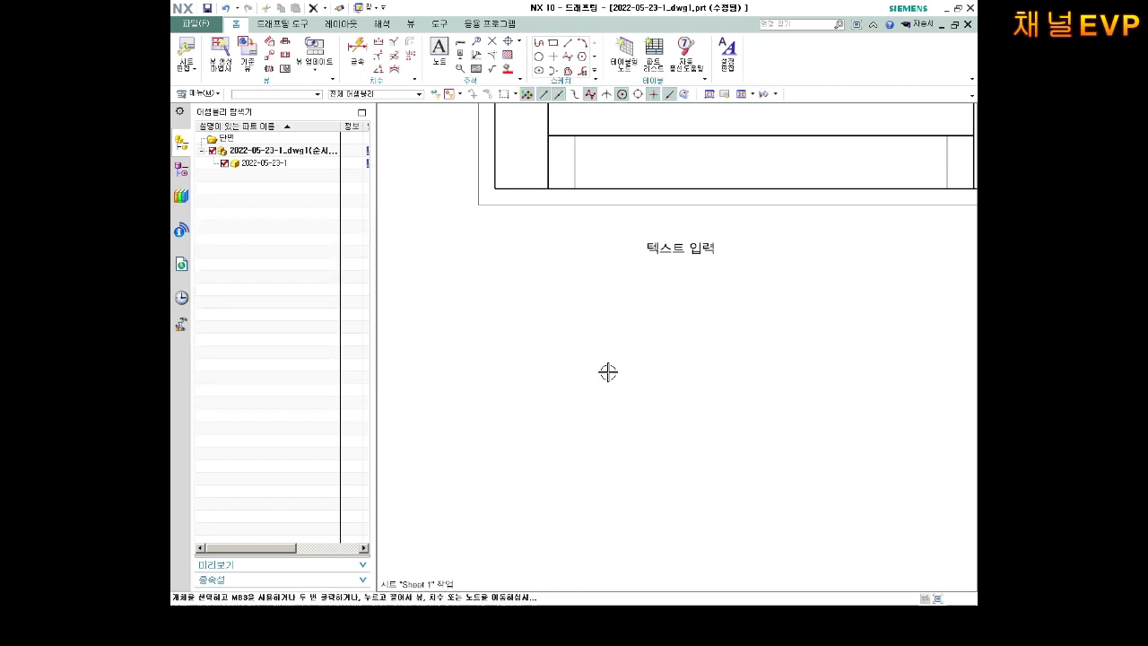
pyautogui.hotkey('ctrl', 'z')
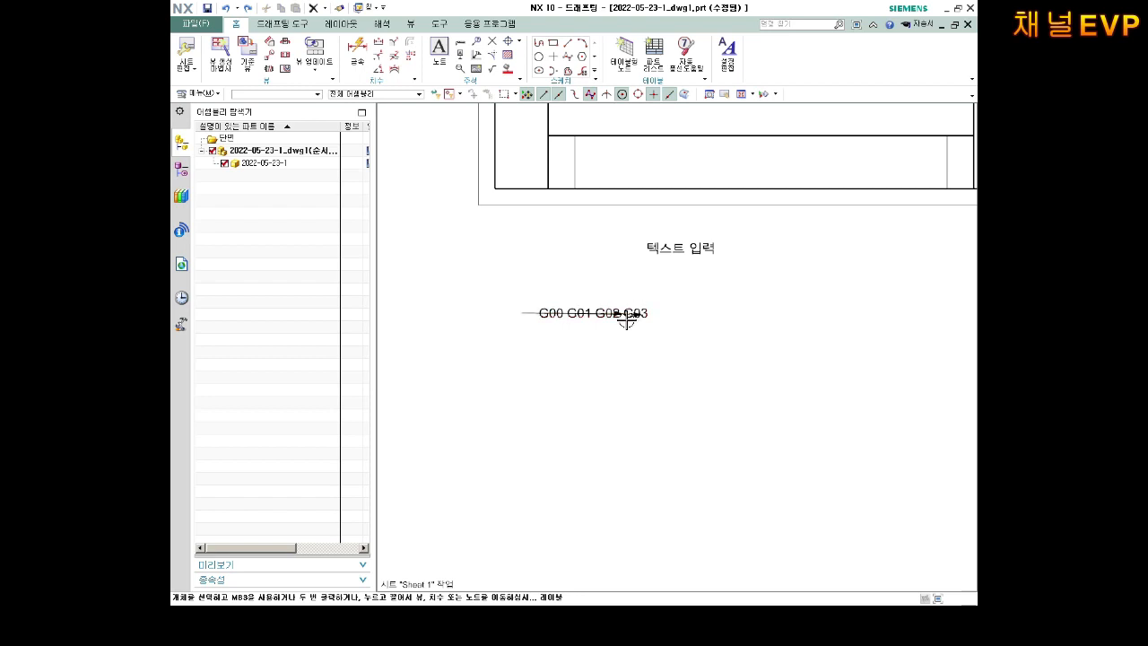
# Move the G00 G01 G02 G03 note down and extend its text to "G00 G01 G02 G03;", "O0001" and "G50 S90 G00 X100. Y100." on three lines
pyautogui.moveTo(627, 317); pyautogui.dragTo(623, 400)
pyautogui.doubleClick(632, 353)
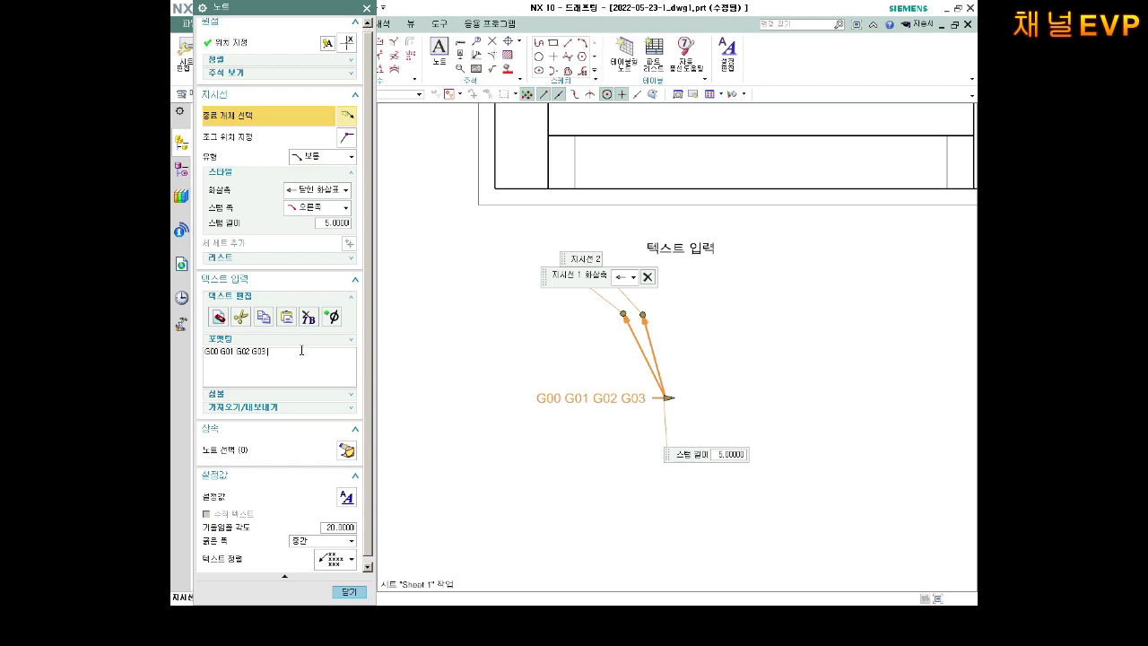
pyautogui.write(';')
pyautogui.press('Return')
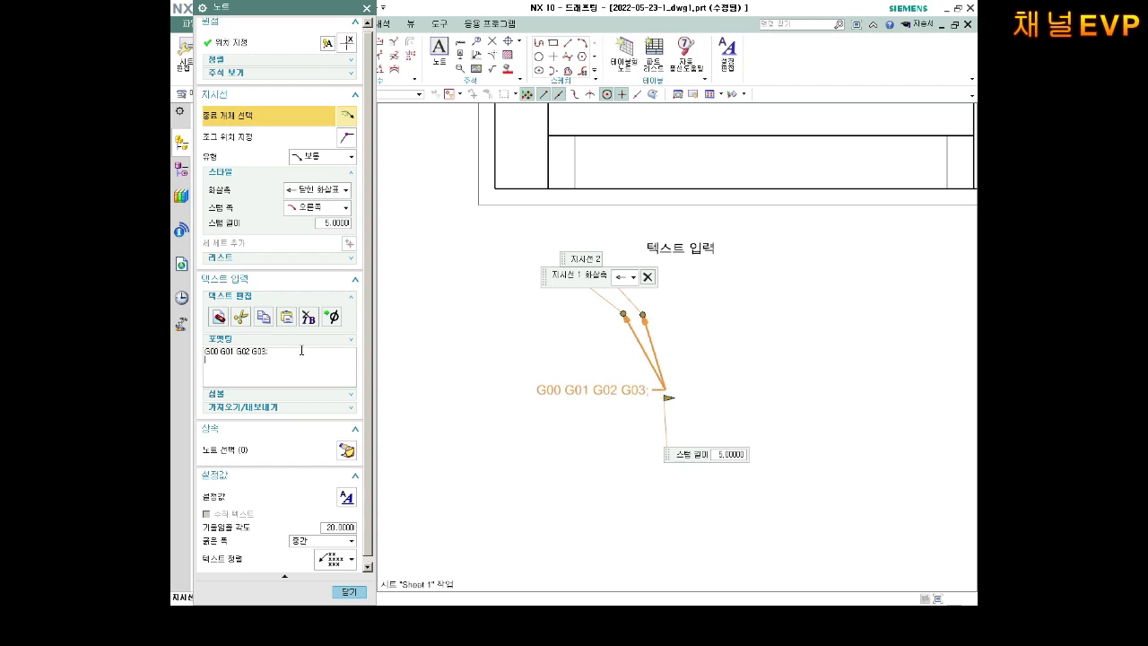
pyautogui.write('O0001')
pyautogui.press('Return')
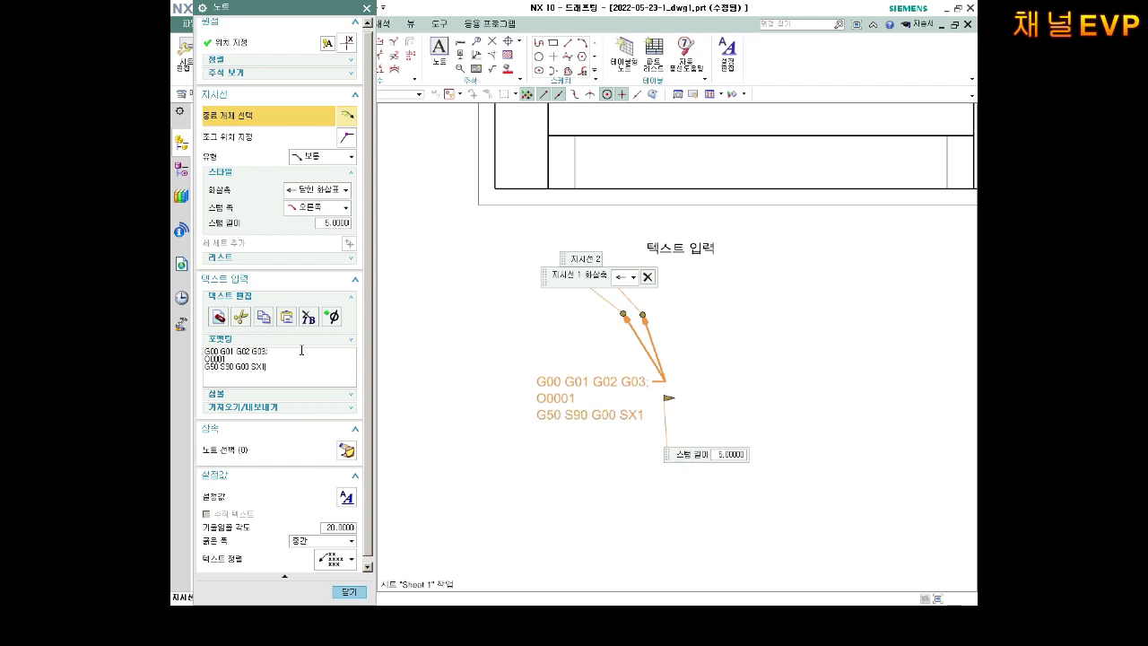
pyautogui.write('G50 S90 G00 X100.')
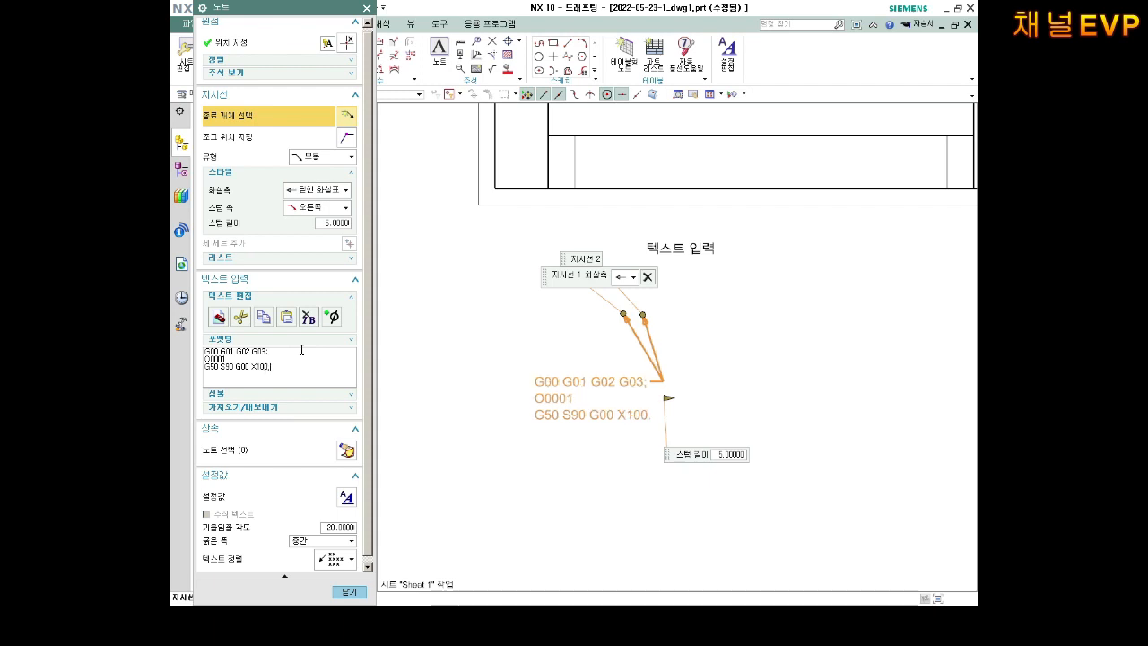
pyautogui.write(' Y')
pyautogui.write('100.')
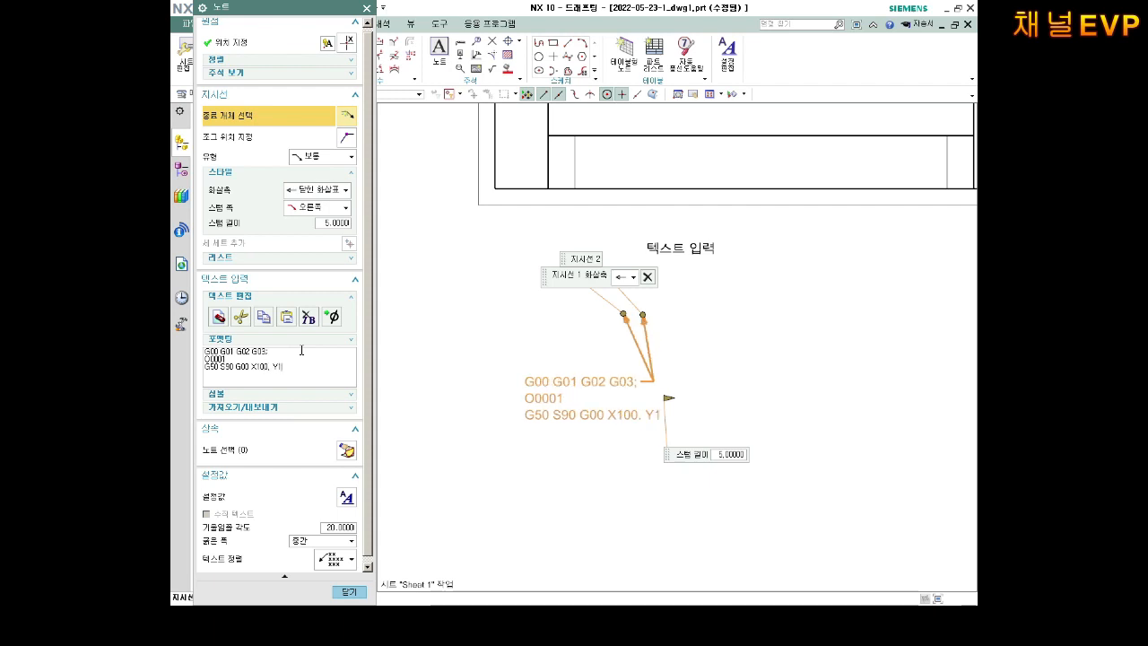
pyautogui.click(481, 457)
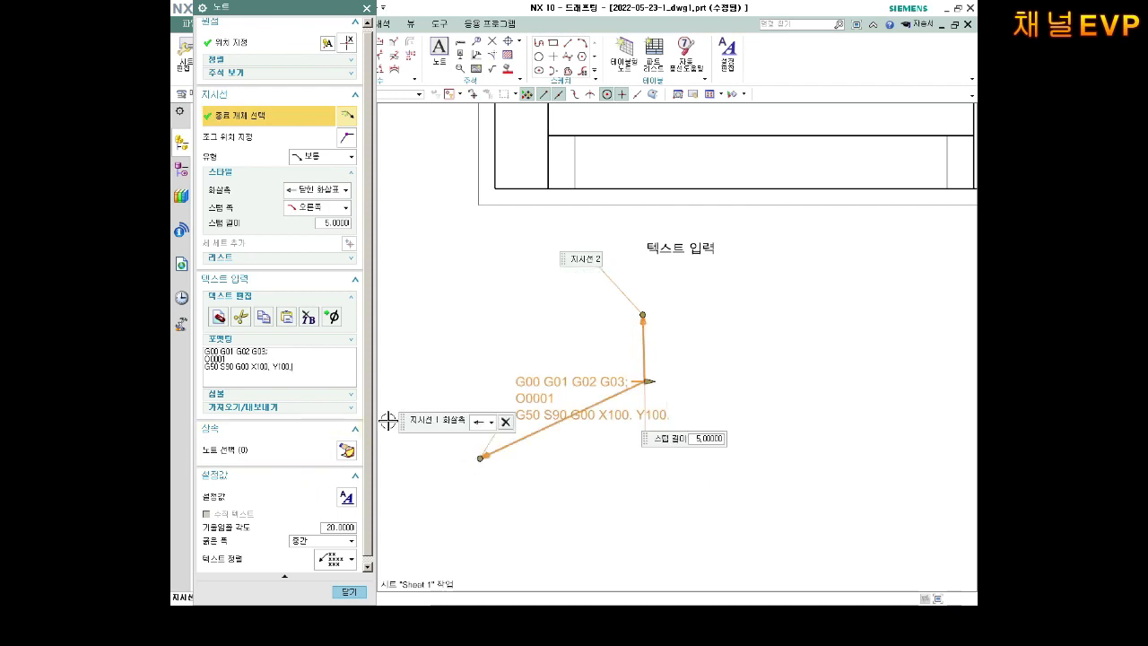
# Copy the three-line note text, switch to CIMCO Edit and paste it into a new file
pyautogui.moveTo(329, 365); pyautogui.dragTo(173, 349)
pyautogui.hotkey('ctrl', 'c')
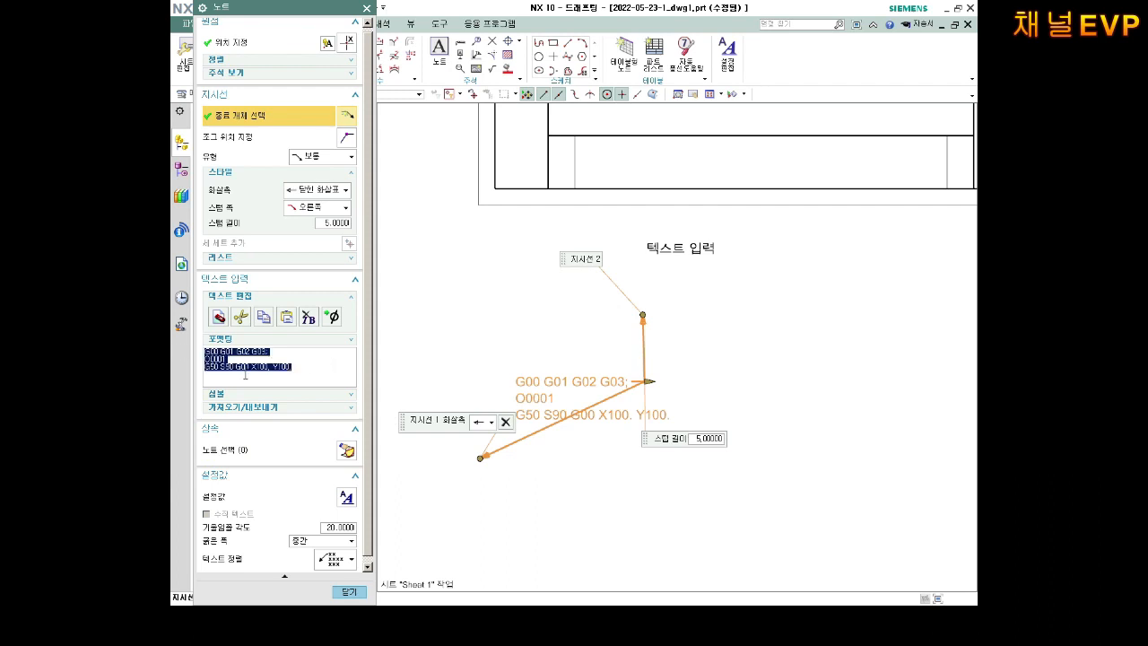
pyautogui.click(323, 367)
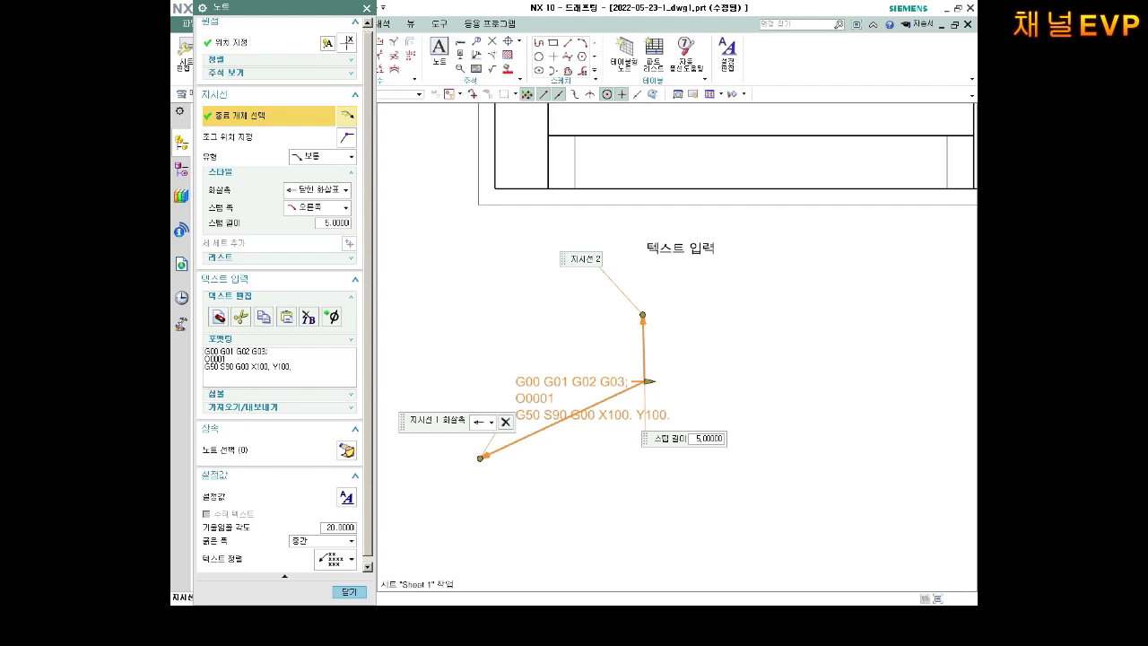
pyautogui.click(868, 64)
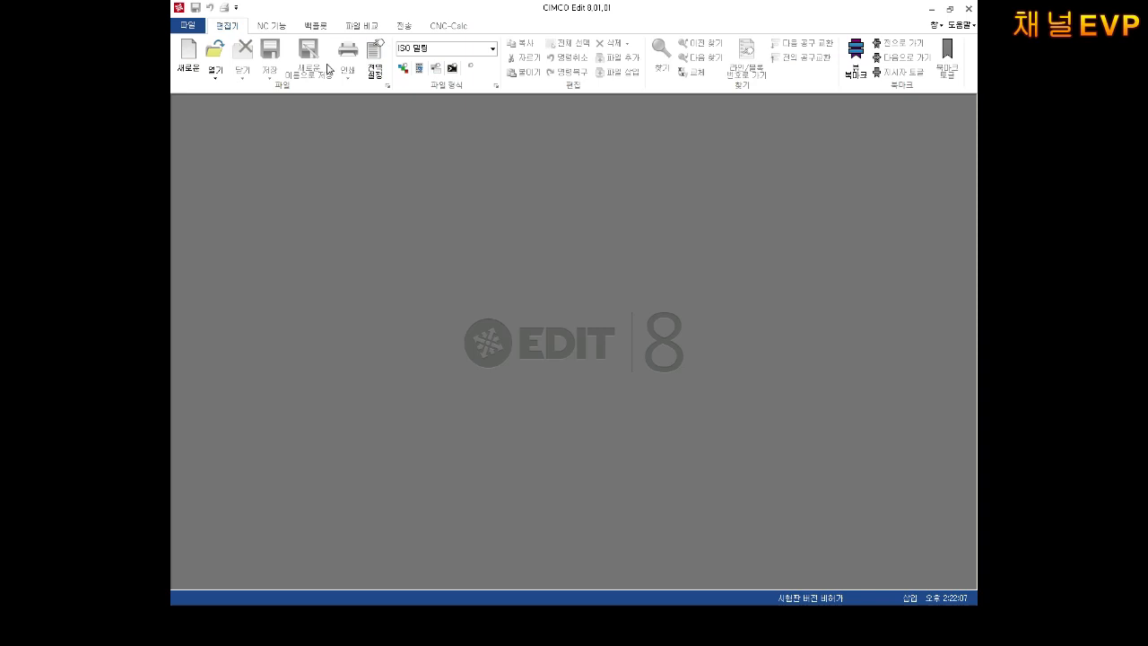
pyautogui.click(188, 56)
pyautogui.hotkey('ctrl', 'v')
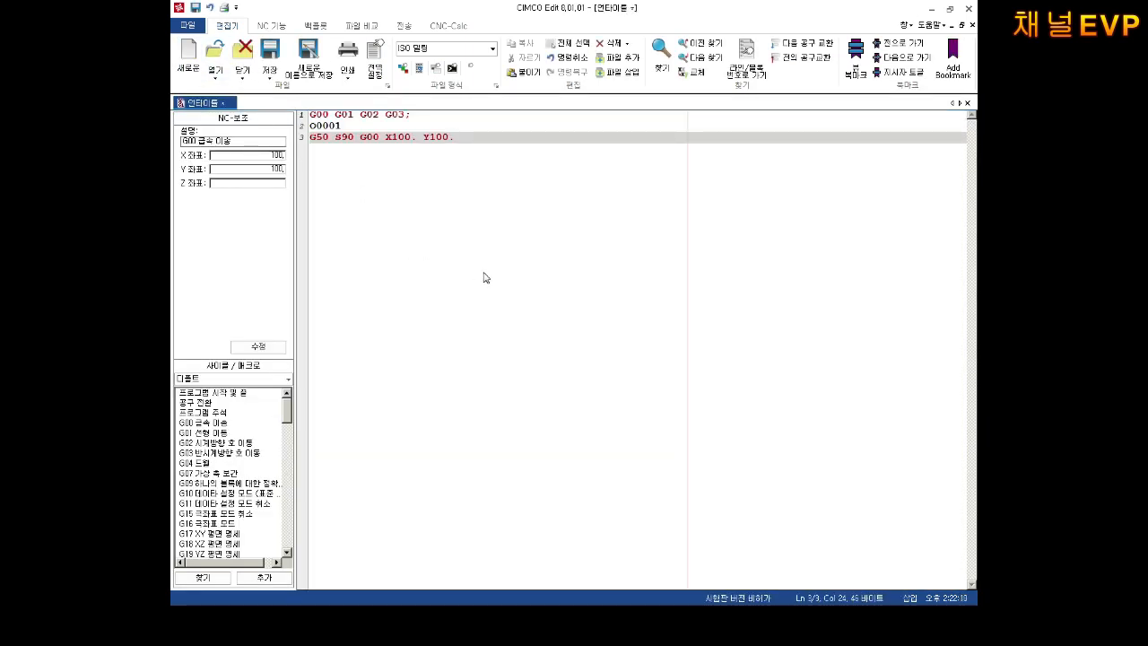
pyautogui.click(931, 10)
# Back in NX, finish editing the three-line note and move it to the right, below the 텍스트 입력 note
pyautogui.click(369, 9)
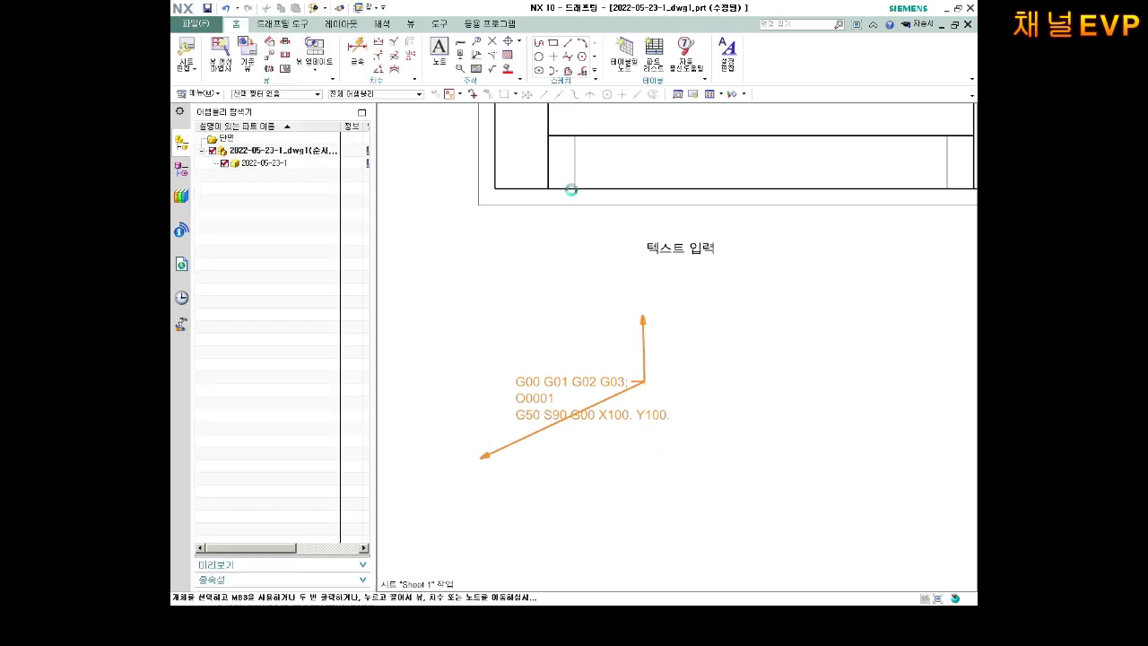
pyautogui.scroll(-1, 632, 300)
pyautogui.keyDown('shift'); pyautogui.moveTo(634, 302); pyautogui.dragTo(587, 356, button='middle'); pyautogui.keyUp('shift')
pyautogui.scroll(2, 540, 418)
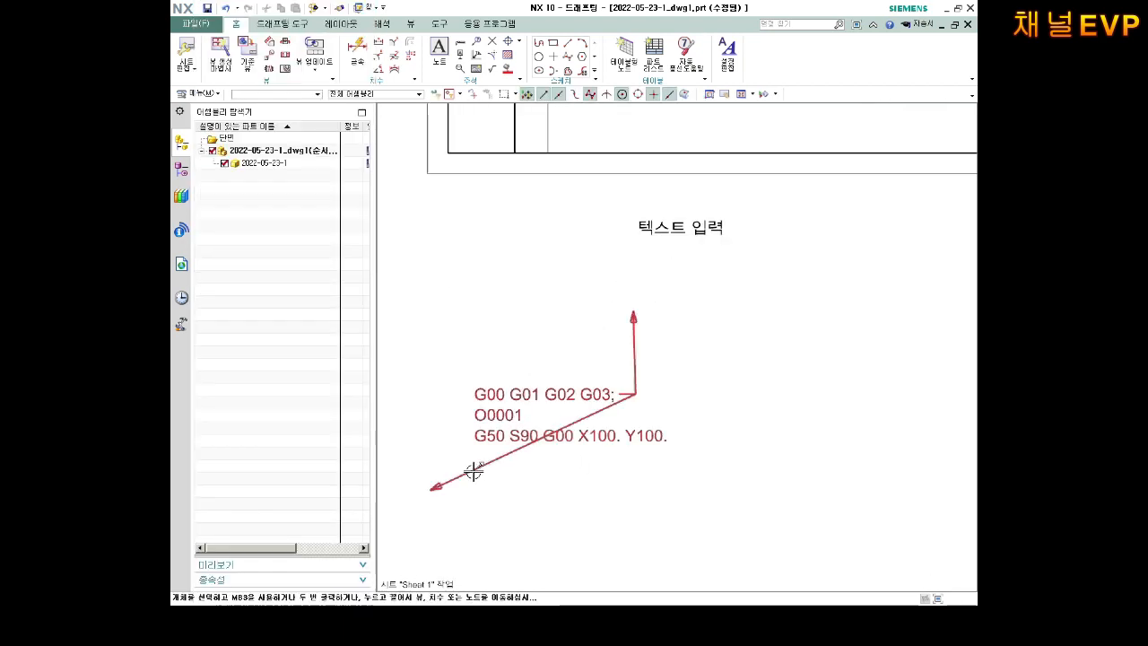
pyautogui.moveTo(474, 469); pyautogui.dragTo(656, 461)
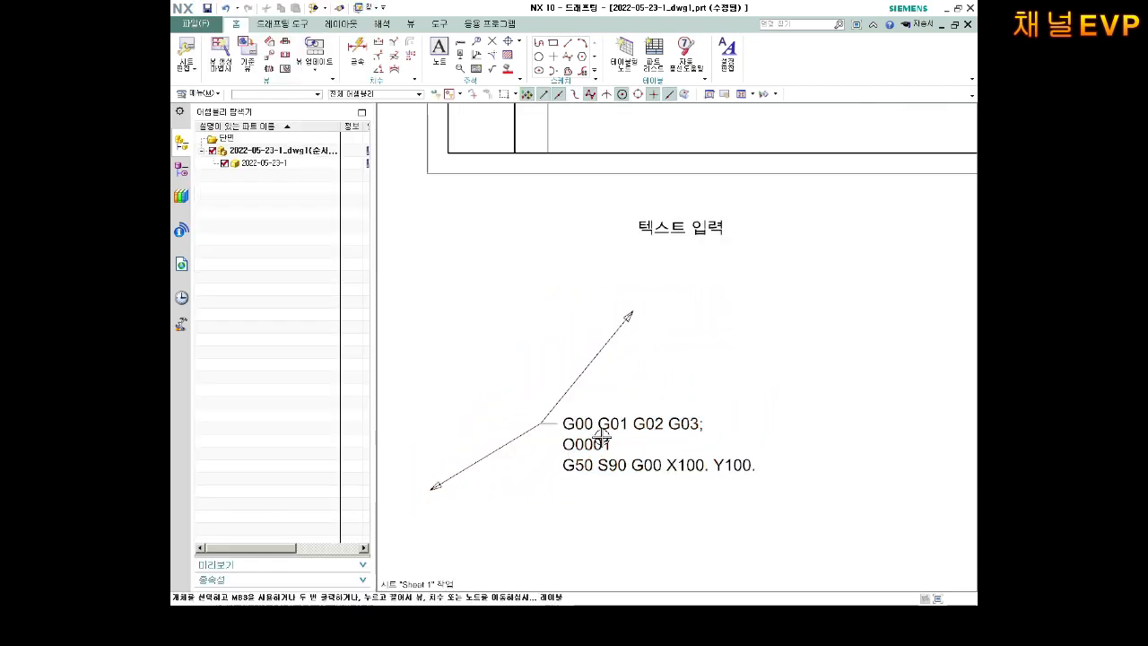
# Edit the three-line note, relocate its first leader's end point below the text and remove that leader
pyautogui.doubleClick(657, 461)
pyautogui.click(750, 469)
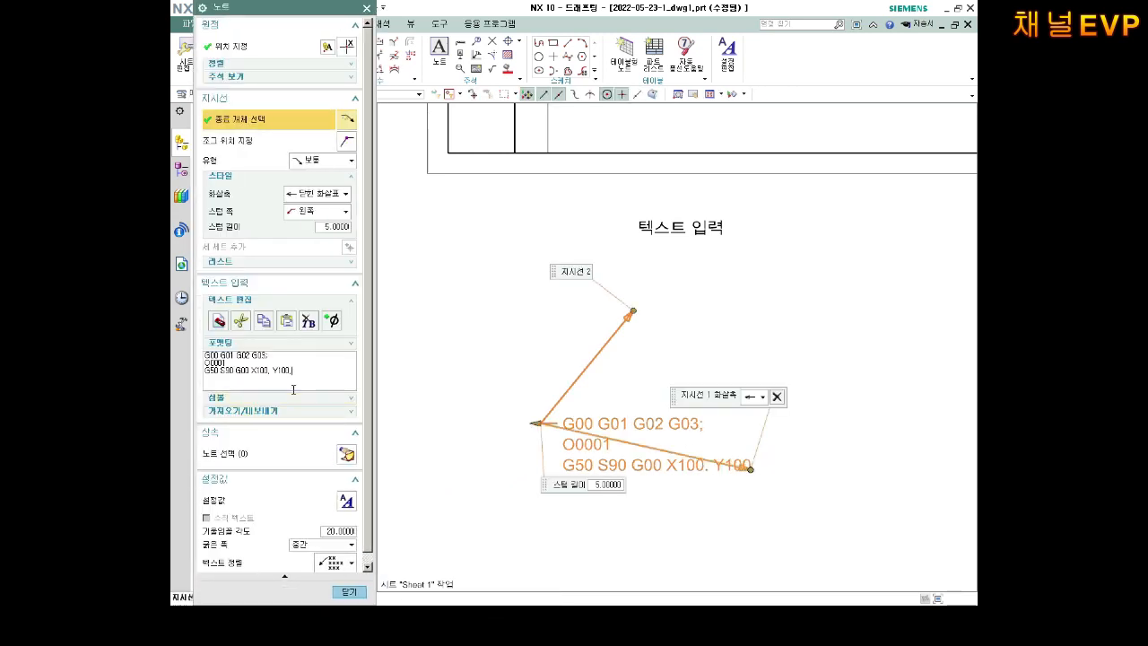
pyautogui.hotkey('ctrl', 'a')
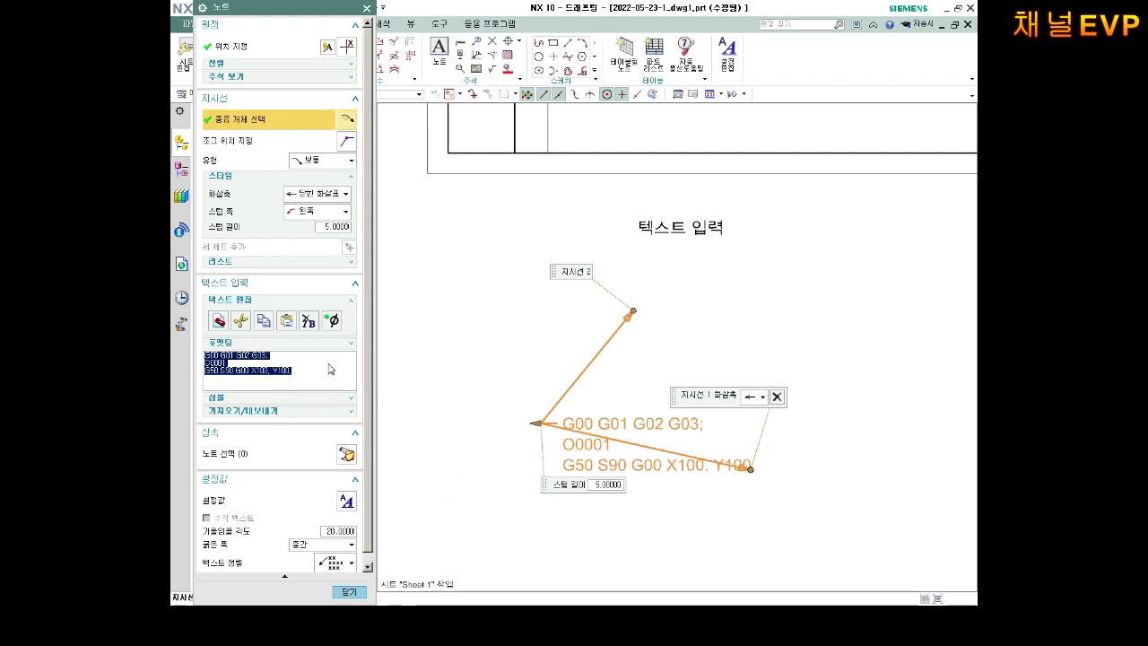
pyautogui.click(350, 402)
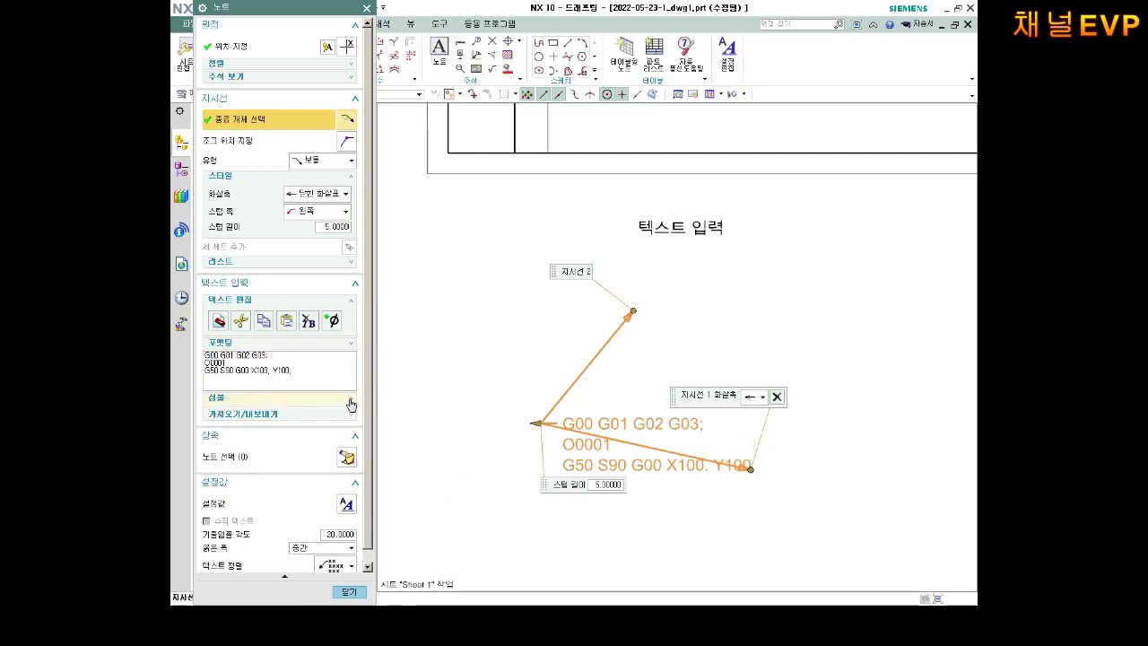
pyautogui.click(350, 401)
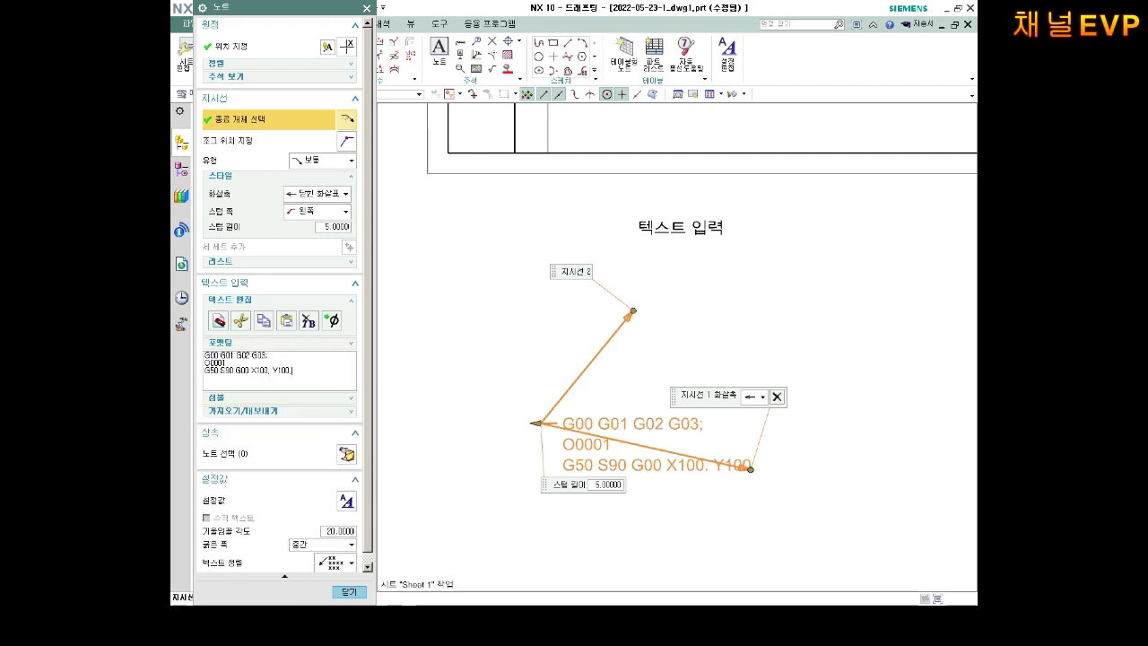
pyautogui.click(706, 537)
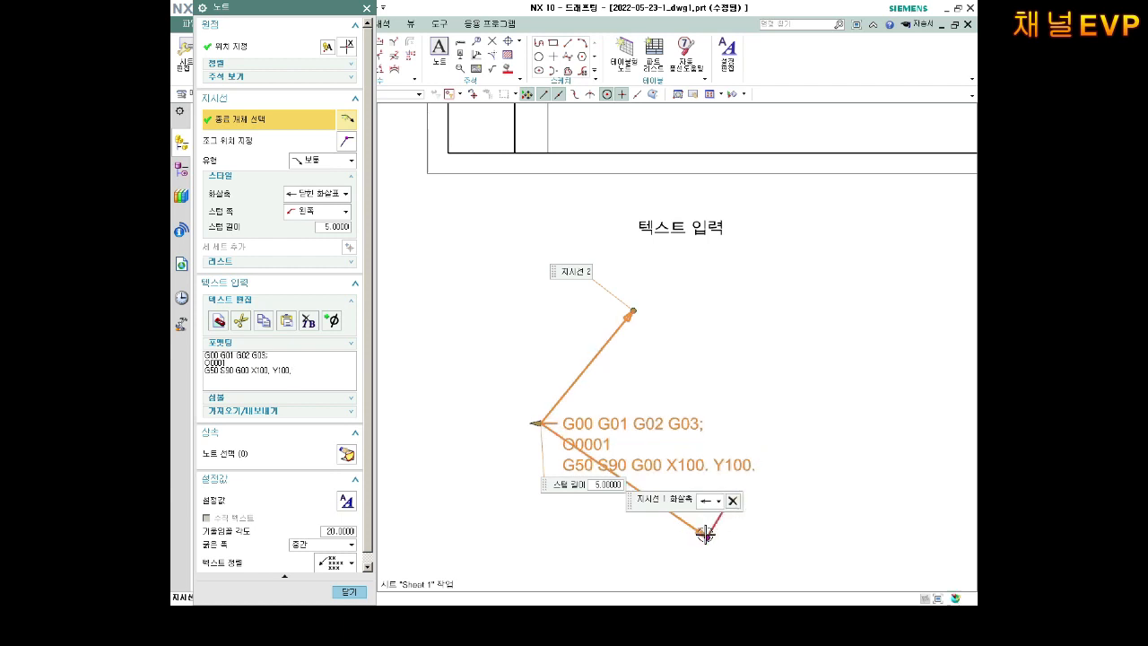
pyautogui.click(720, 502)
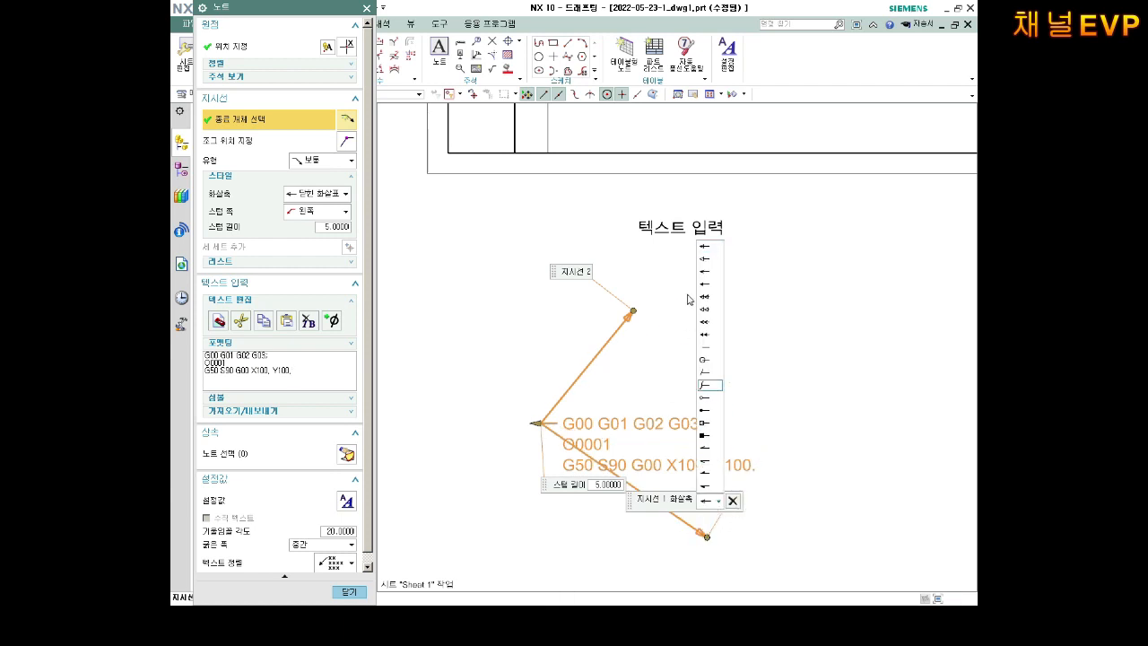
pyautogui.click(733, 502)
pyautogui.click(733, 500)
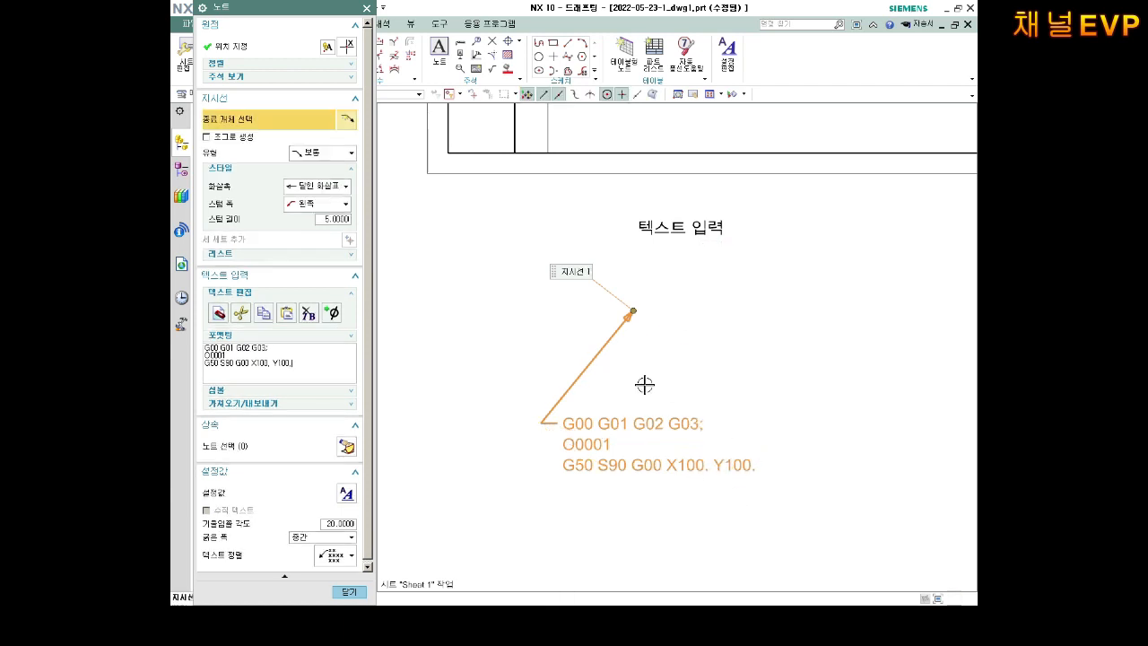
# Attach another leader ending beside the remaining leader's arrowhead and finish editing the note
pyautogui.click(622, 317)
pyautogui.click(588, 278)
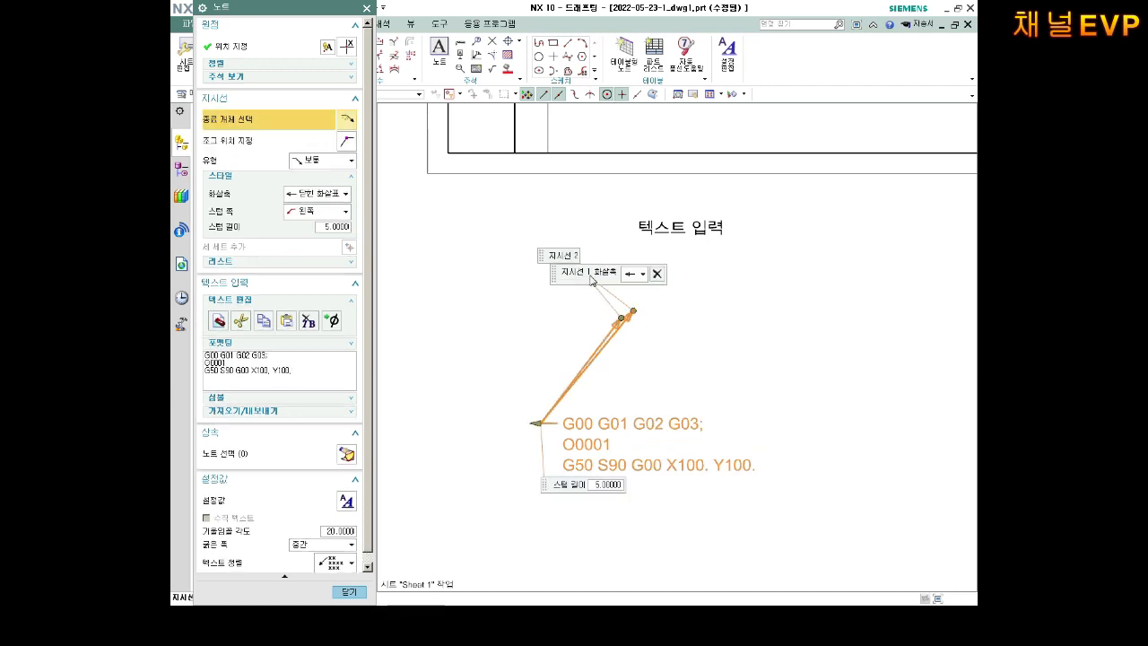
pyautogui.press('Escape')
# Delete the three-line note with its leaders and undo the deletion
pyautogui.click(626, 317)
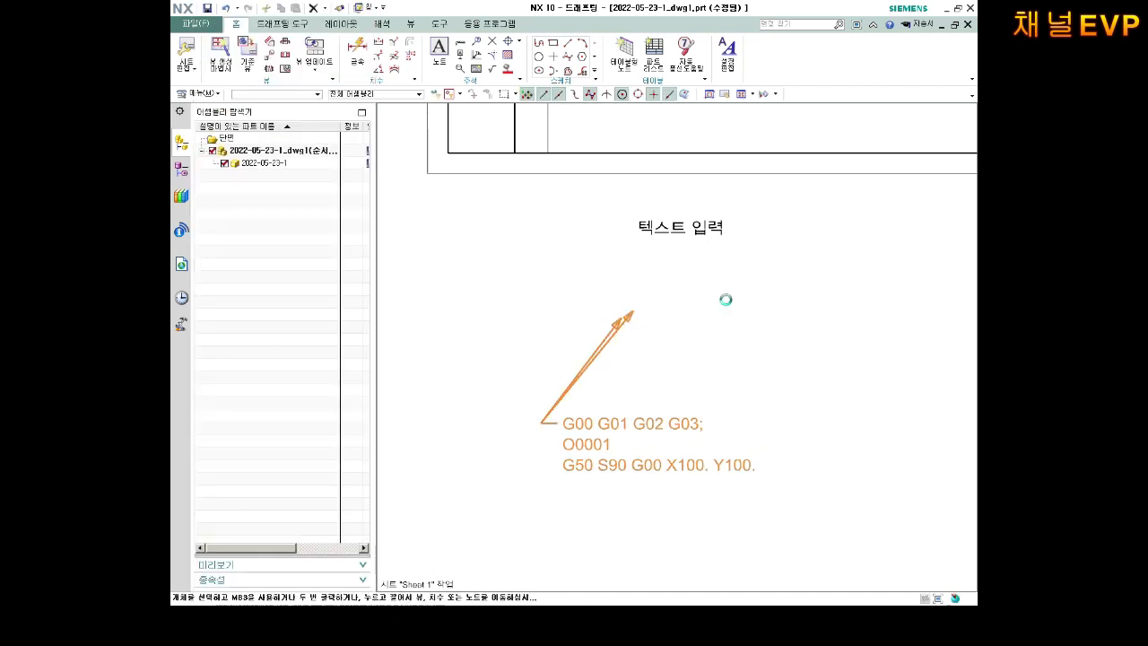
pyautogui.press('Delete')
pyautogui.hotkey('ctrl', 'z')
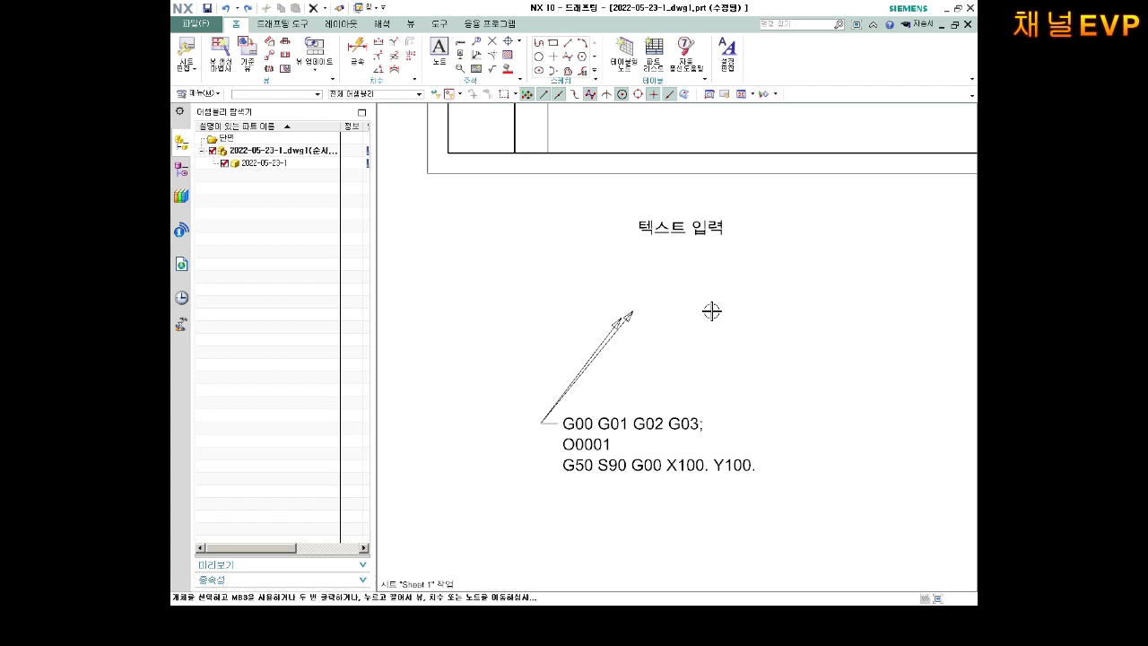
# Remove both leaders from the three-line note and move the note up to just below the 텍스트 입력 note
pyautogui.doubleClick(629, 314)
pyautogui.click(656, 274)
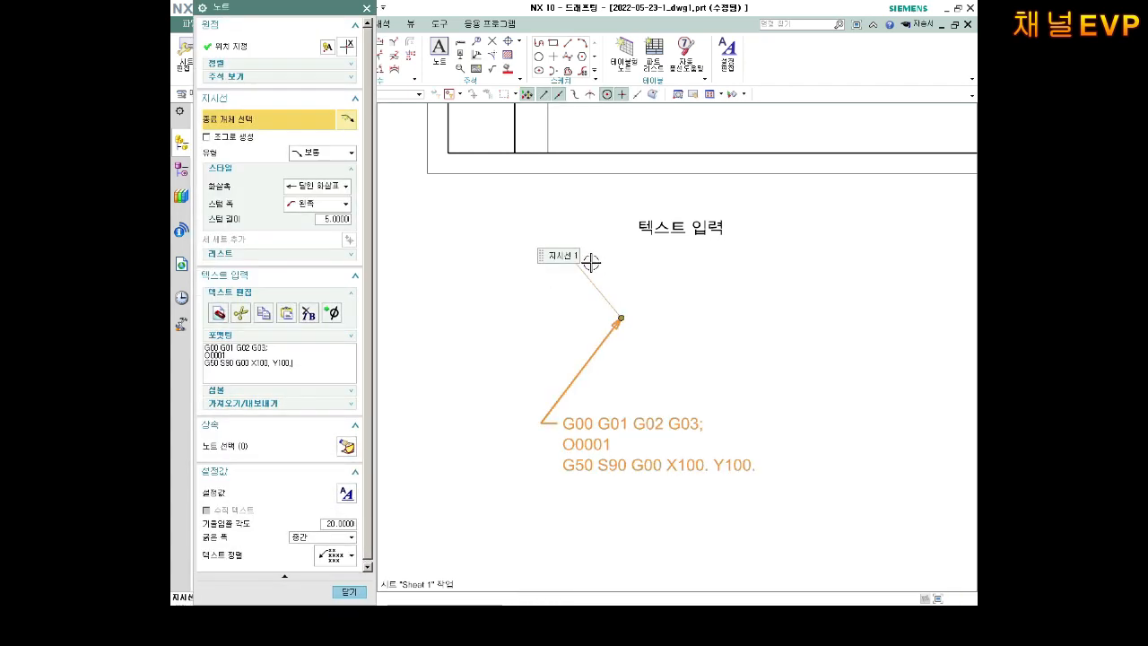
pyautogui.click(572, 259)
pyautogui.click(644, 258)
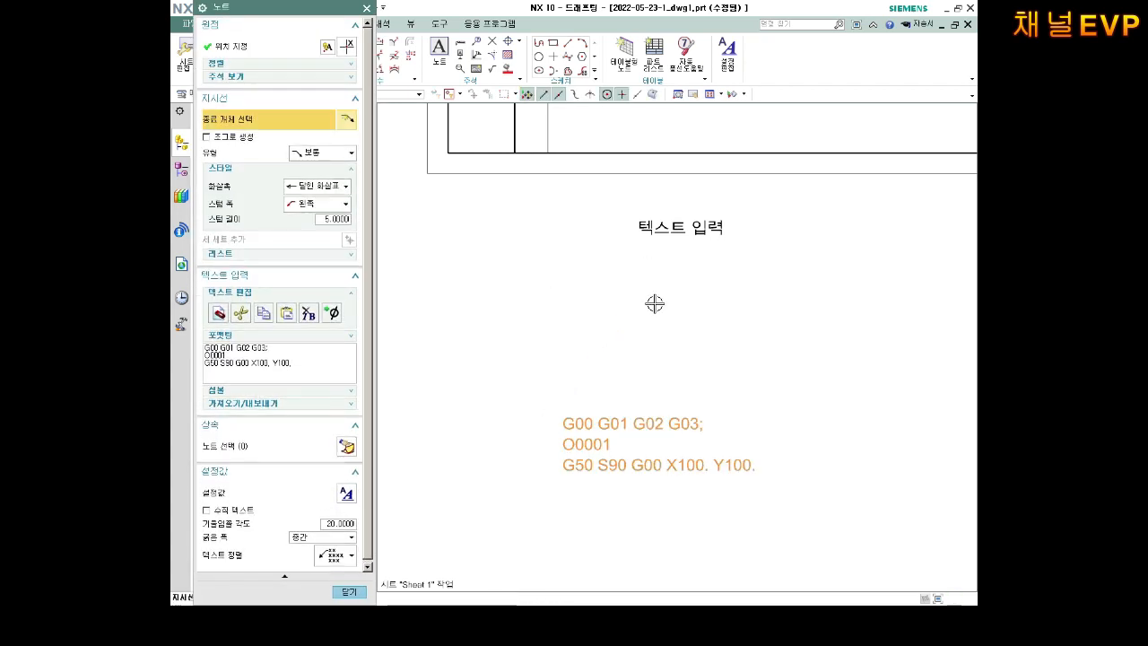
pyautogui.press('Escape')
pyautogui.moveTo(645, 436); pyautogui.dragTo(581, 281)
pyautogui.scroll(2, 529, 257)
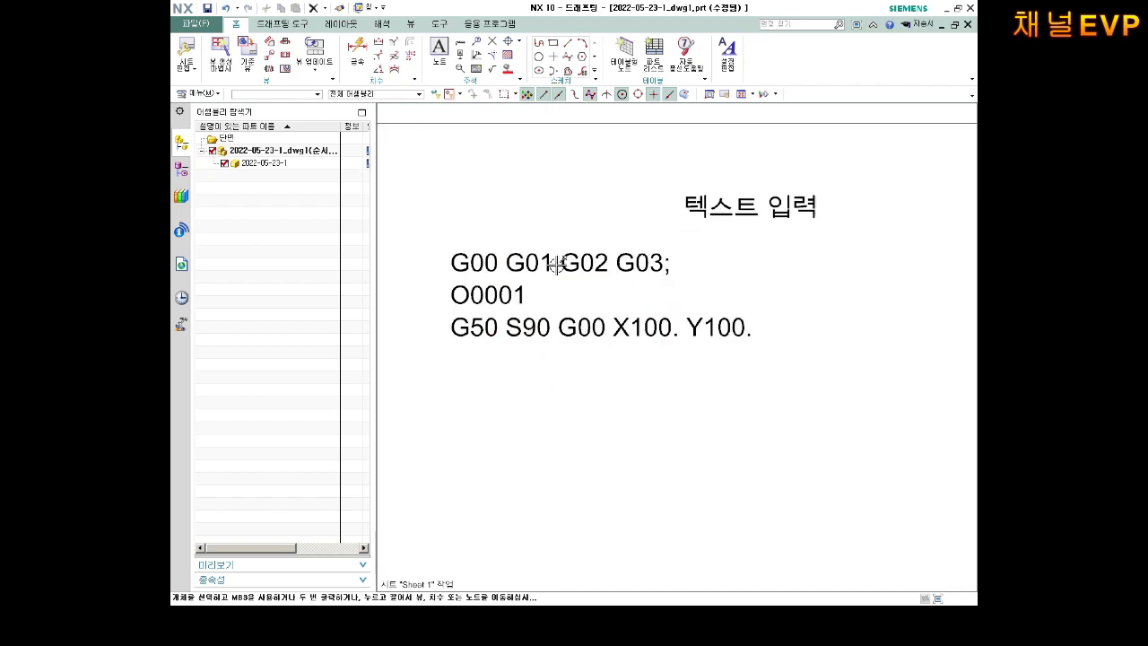
# Edit the three-line note and attach one leader with a filled arrowhead ending below its text
pyautogui.doubleClick(576, 339)
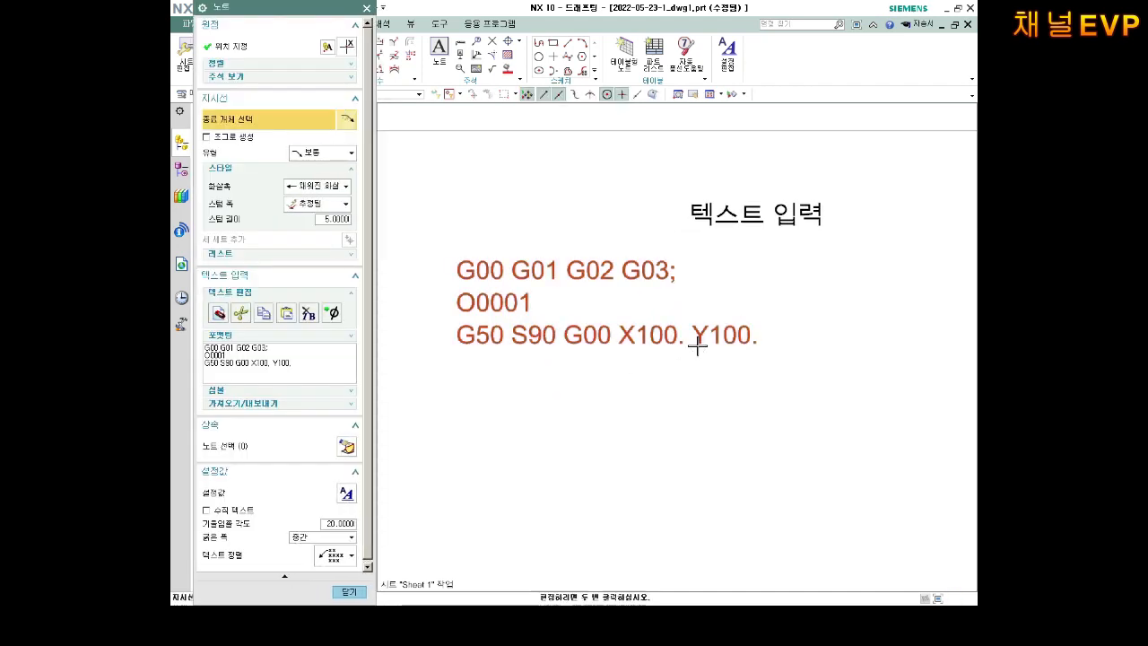
pyautogui.click(636, 463)
pyautogui.middleClick(631, 456)
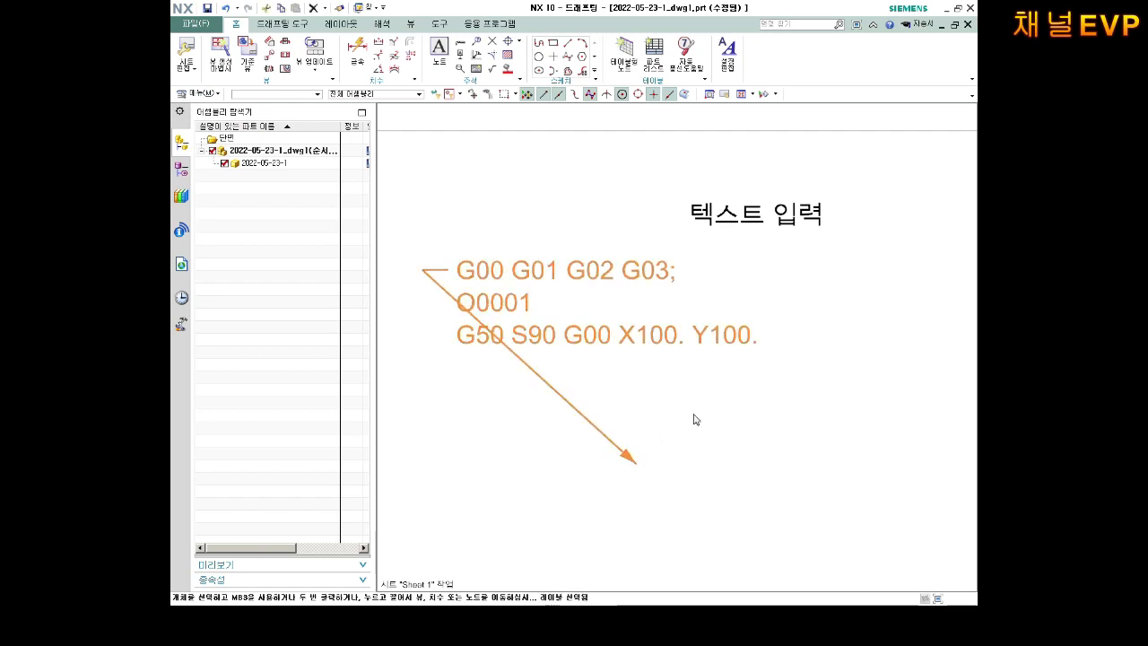
pyautogui.scroll(-3, 695, 419)
pyautogui.scroll(3, 682, 421)
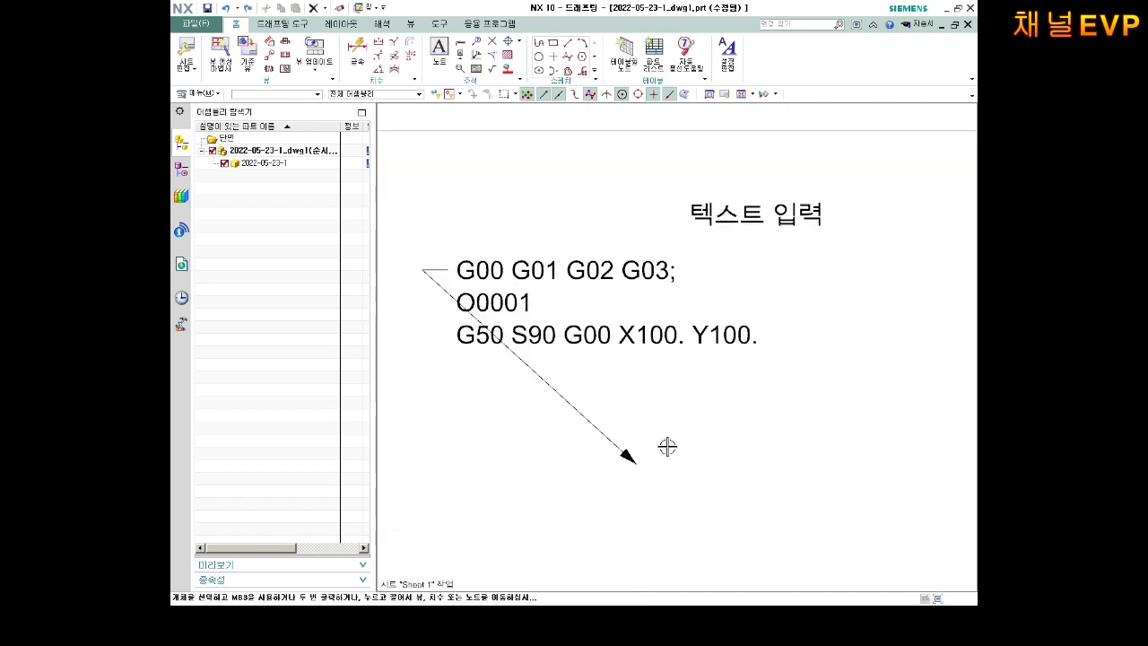
pyautogui.scroll(2, 667, 447)
# Reopen the three-line note for editing and remove its filled-arrowhead leader
pyautogui.doubleClick(610, 461)
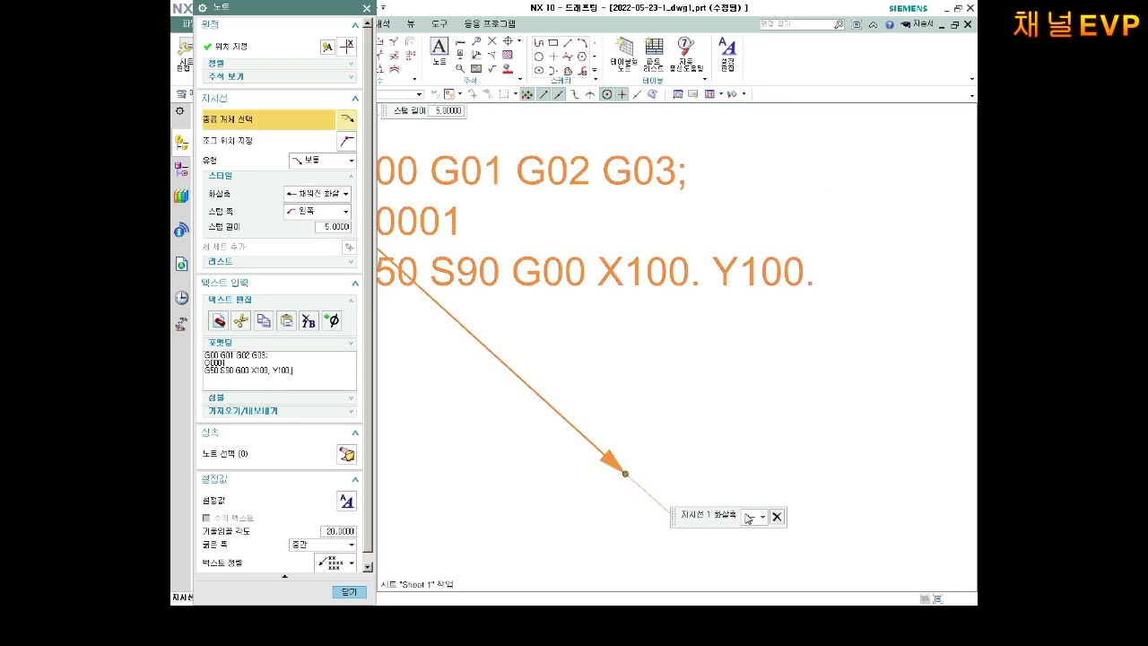
pyautogui.click(776, 516)
pyautogui.scroll(-2, 699, 385)
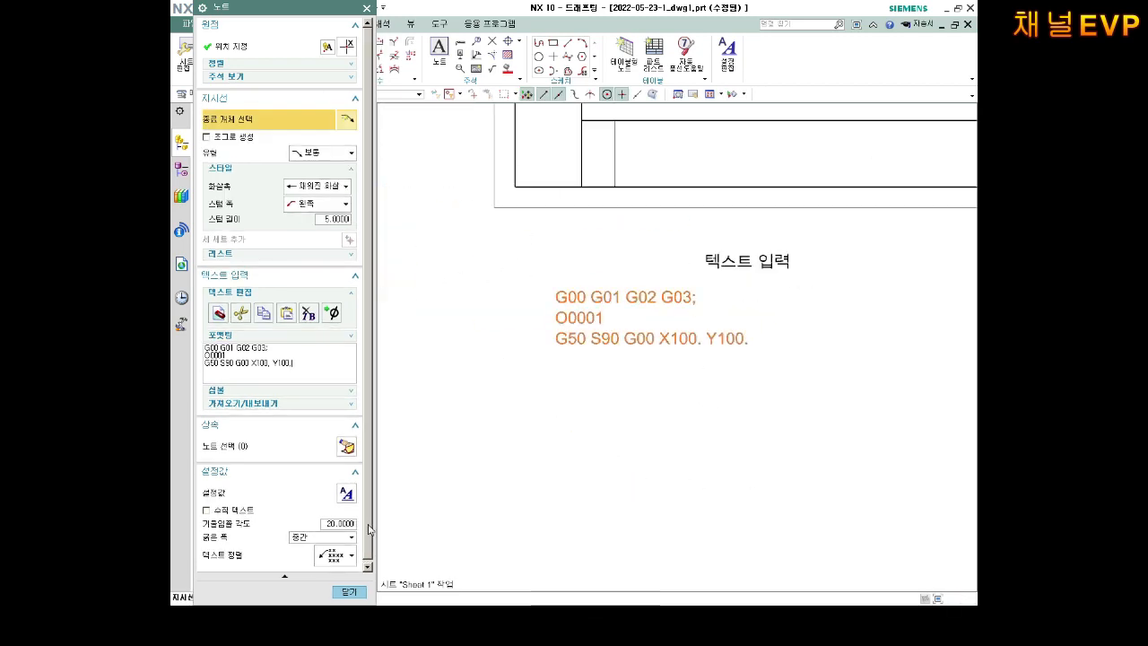